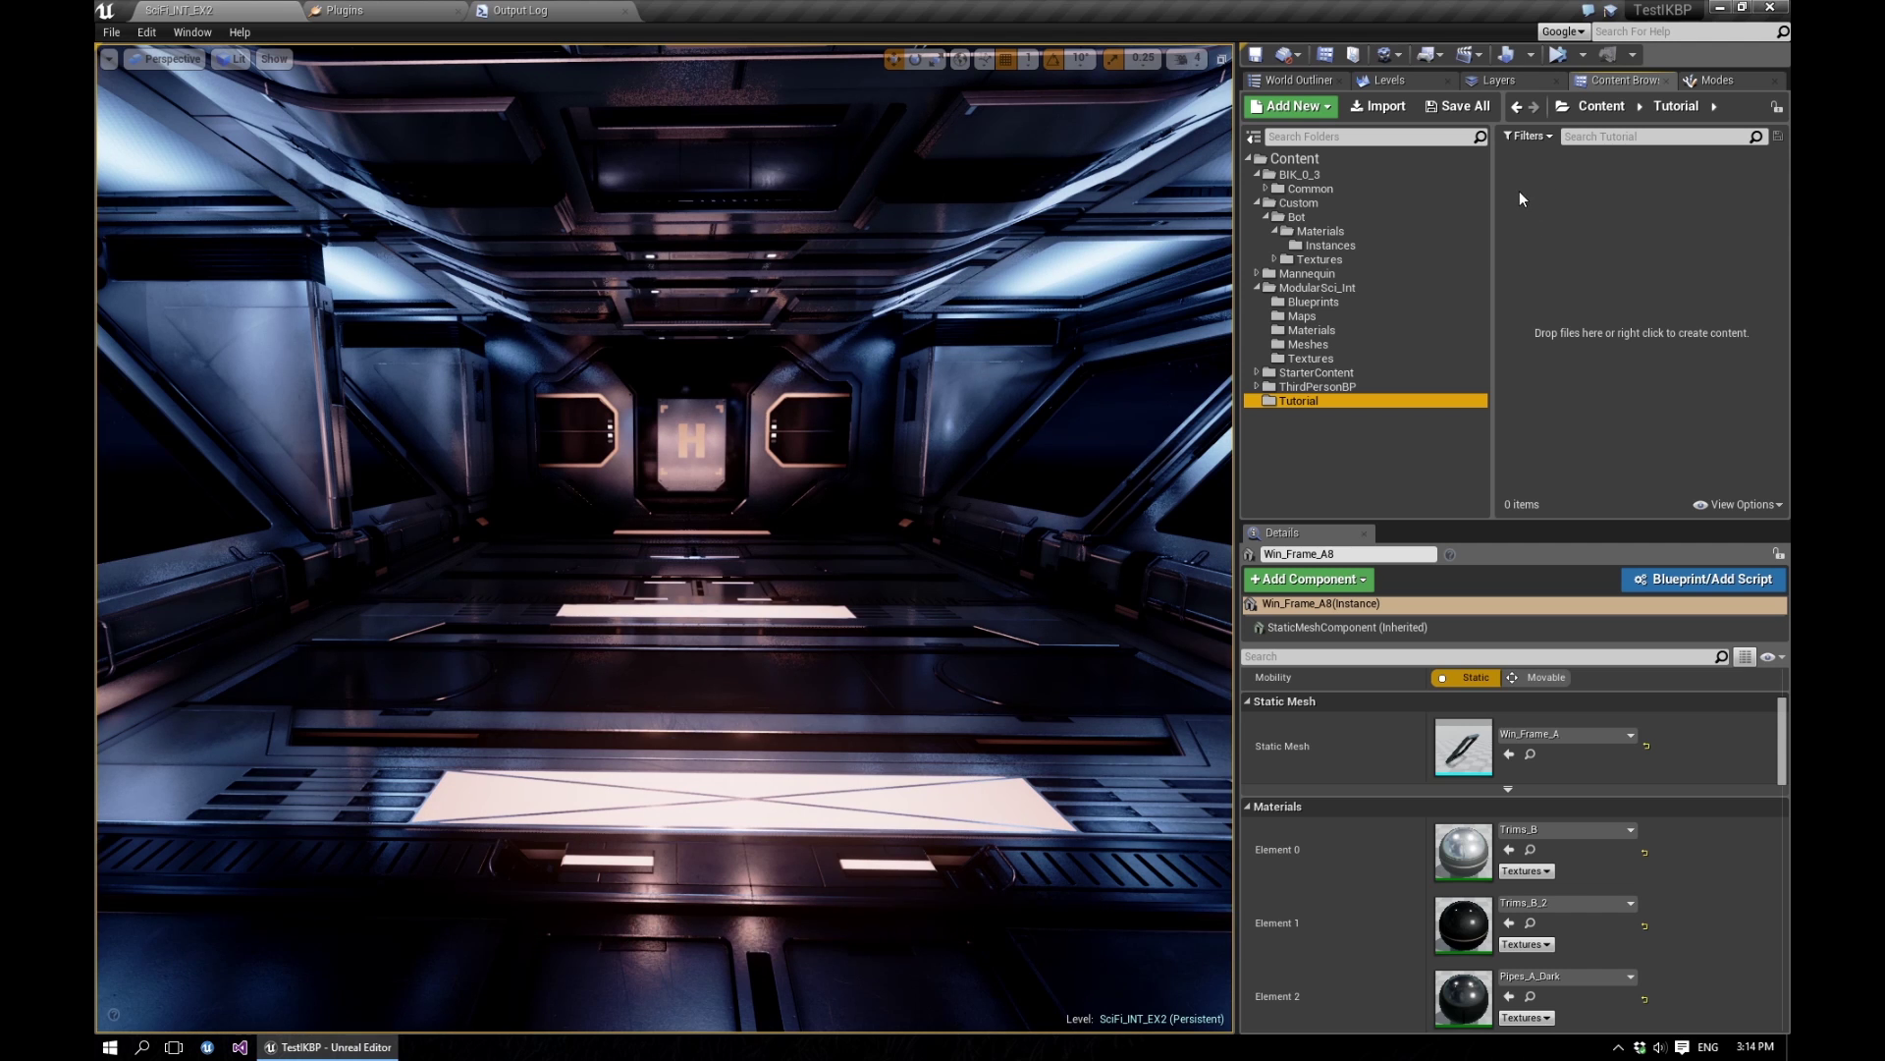
Create an Animation Blueprint in the Tutorial folder with parent class BIKAnimInstance and target skeleton UE4_Mannequin_Skeleton, named ABP_Tutorial.
{"action": "right_click", "coordinate": [1517, 197]}
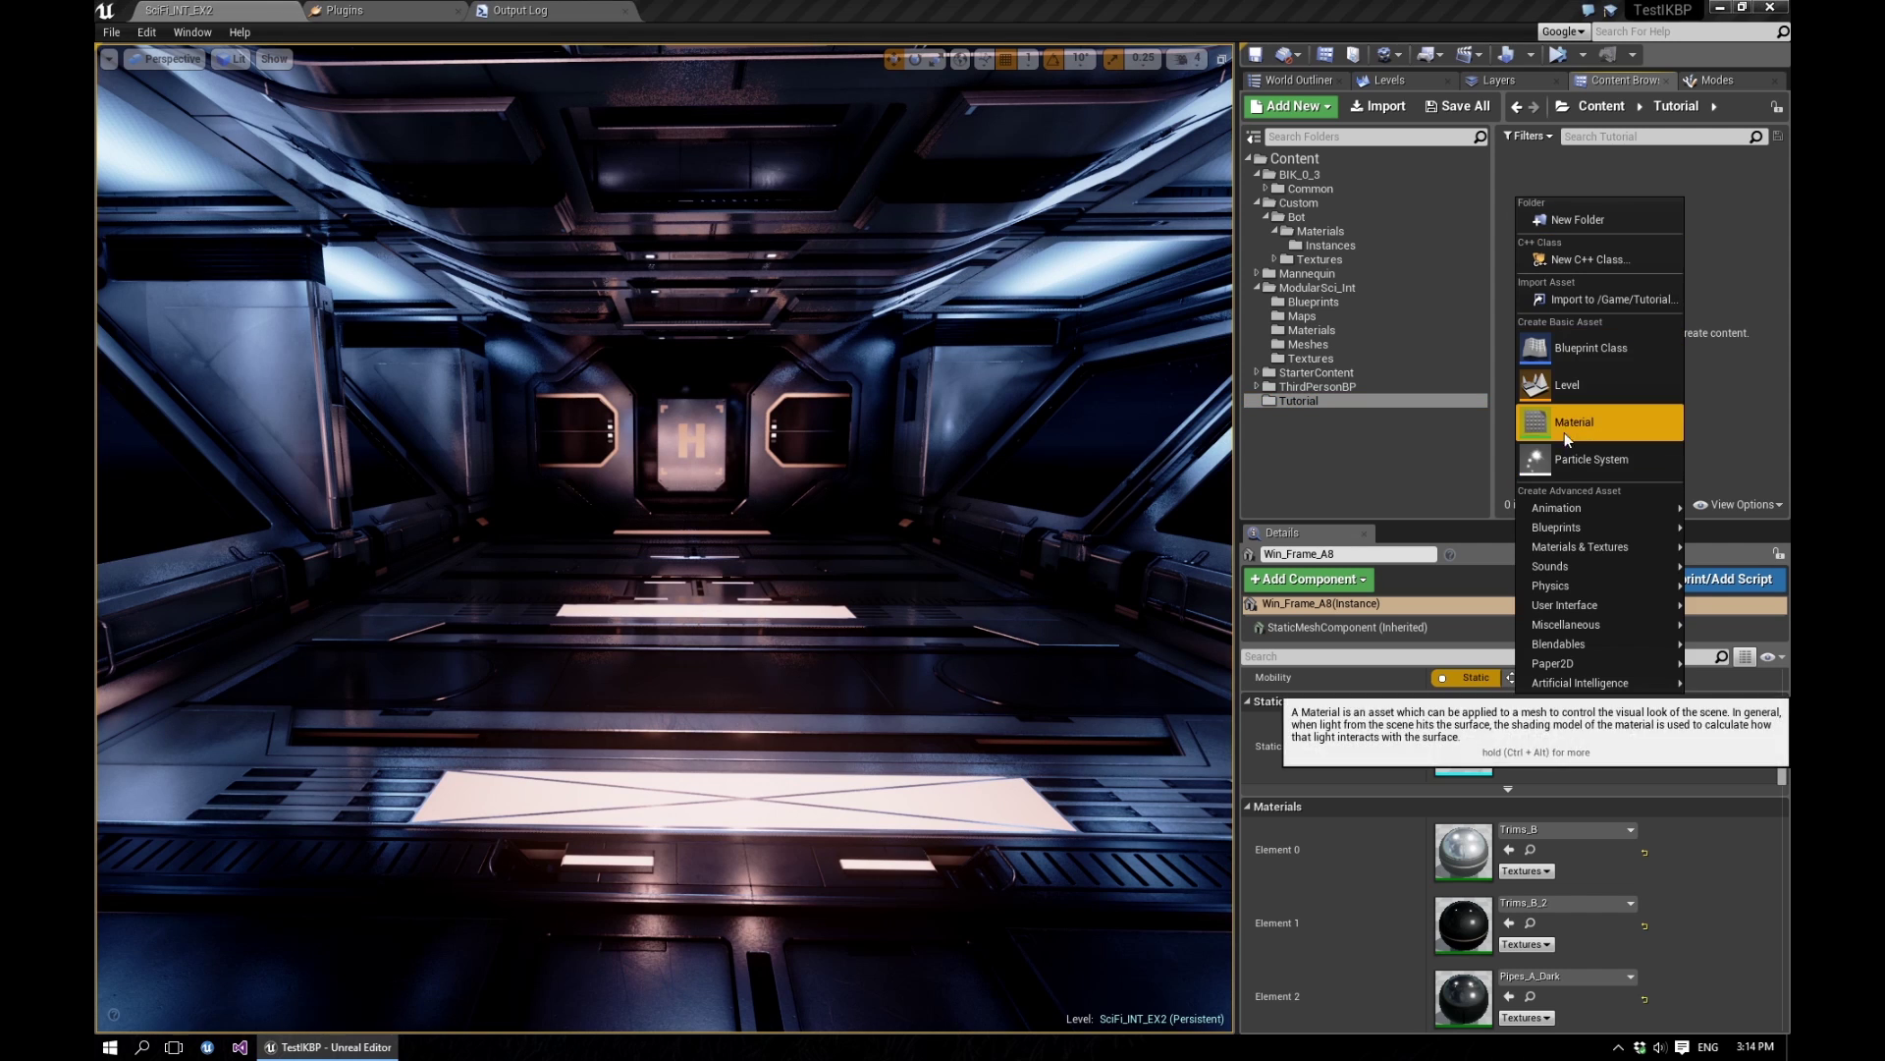
{"action": "mouse_move", "coordinate": [1568, 512]}
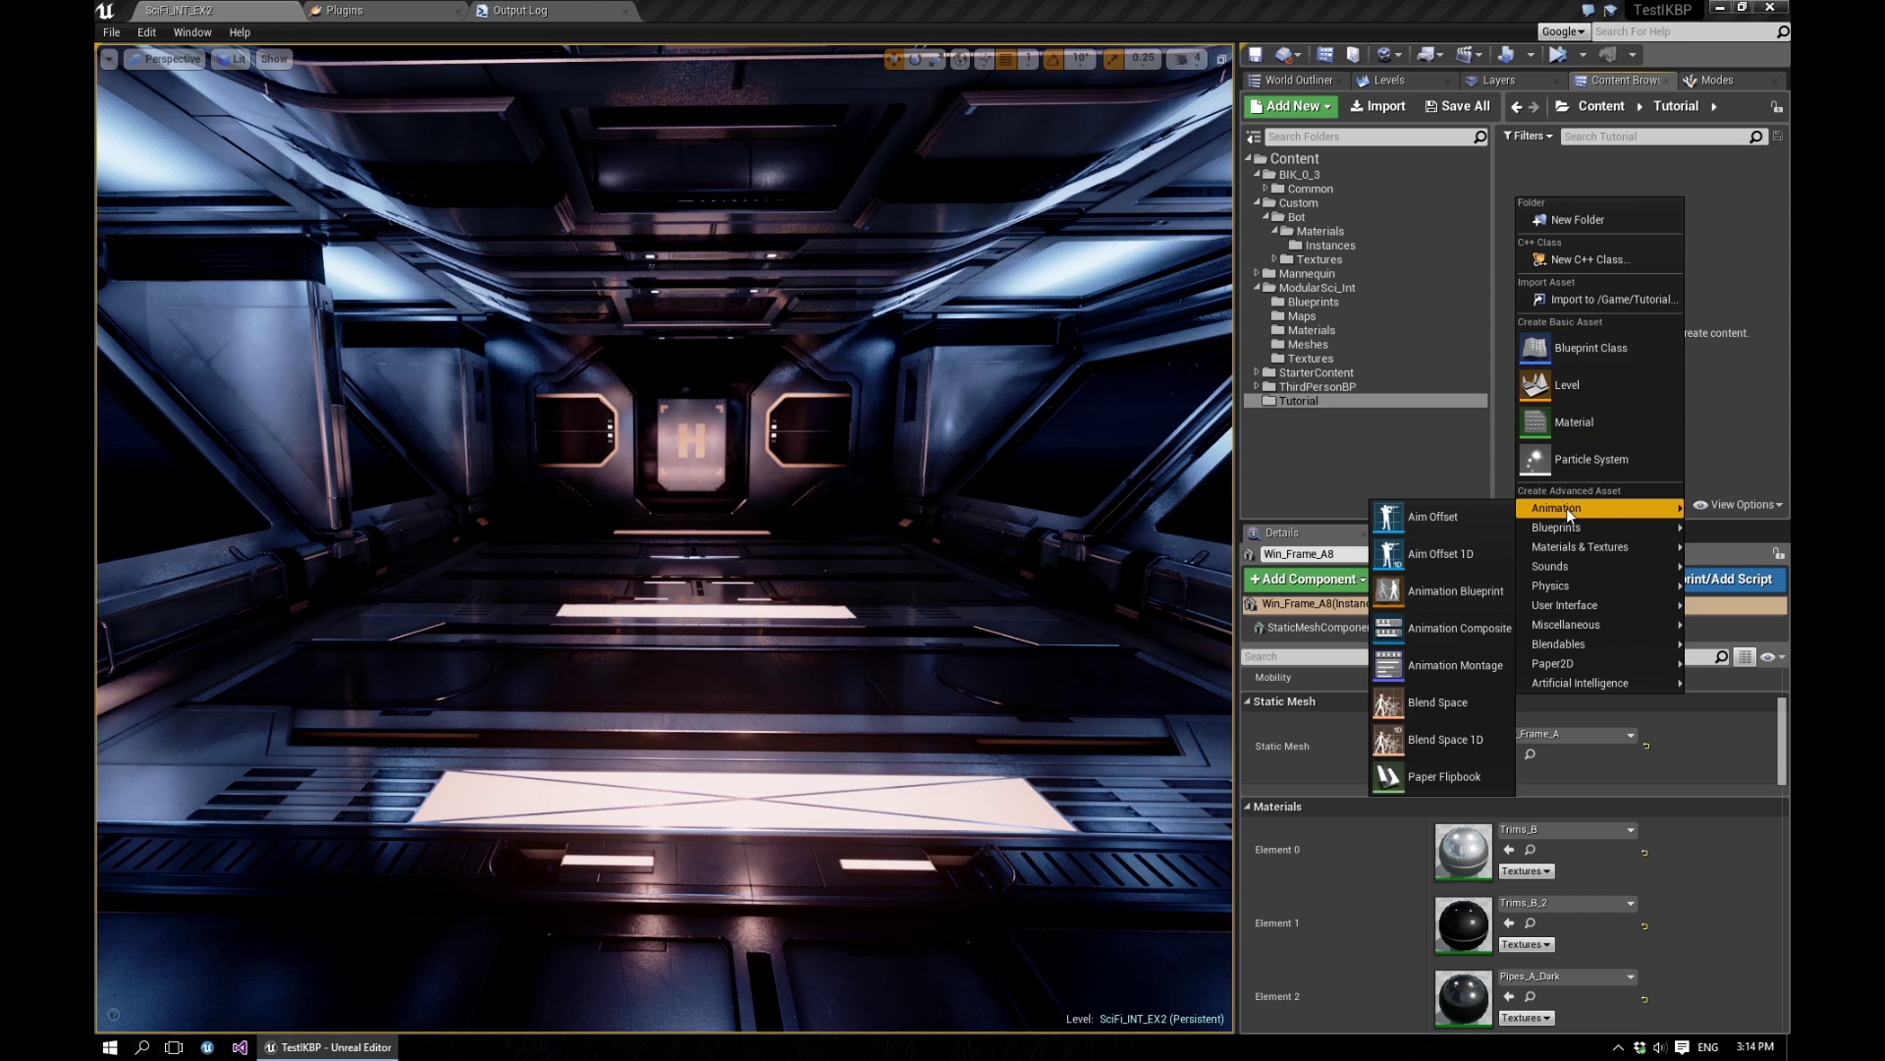
{"action": "left_click", "coordinate": [1457, 590]}
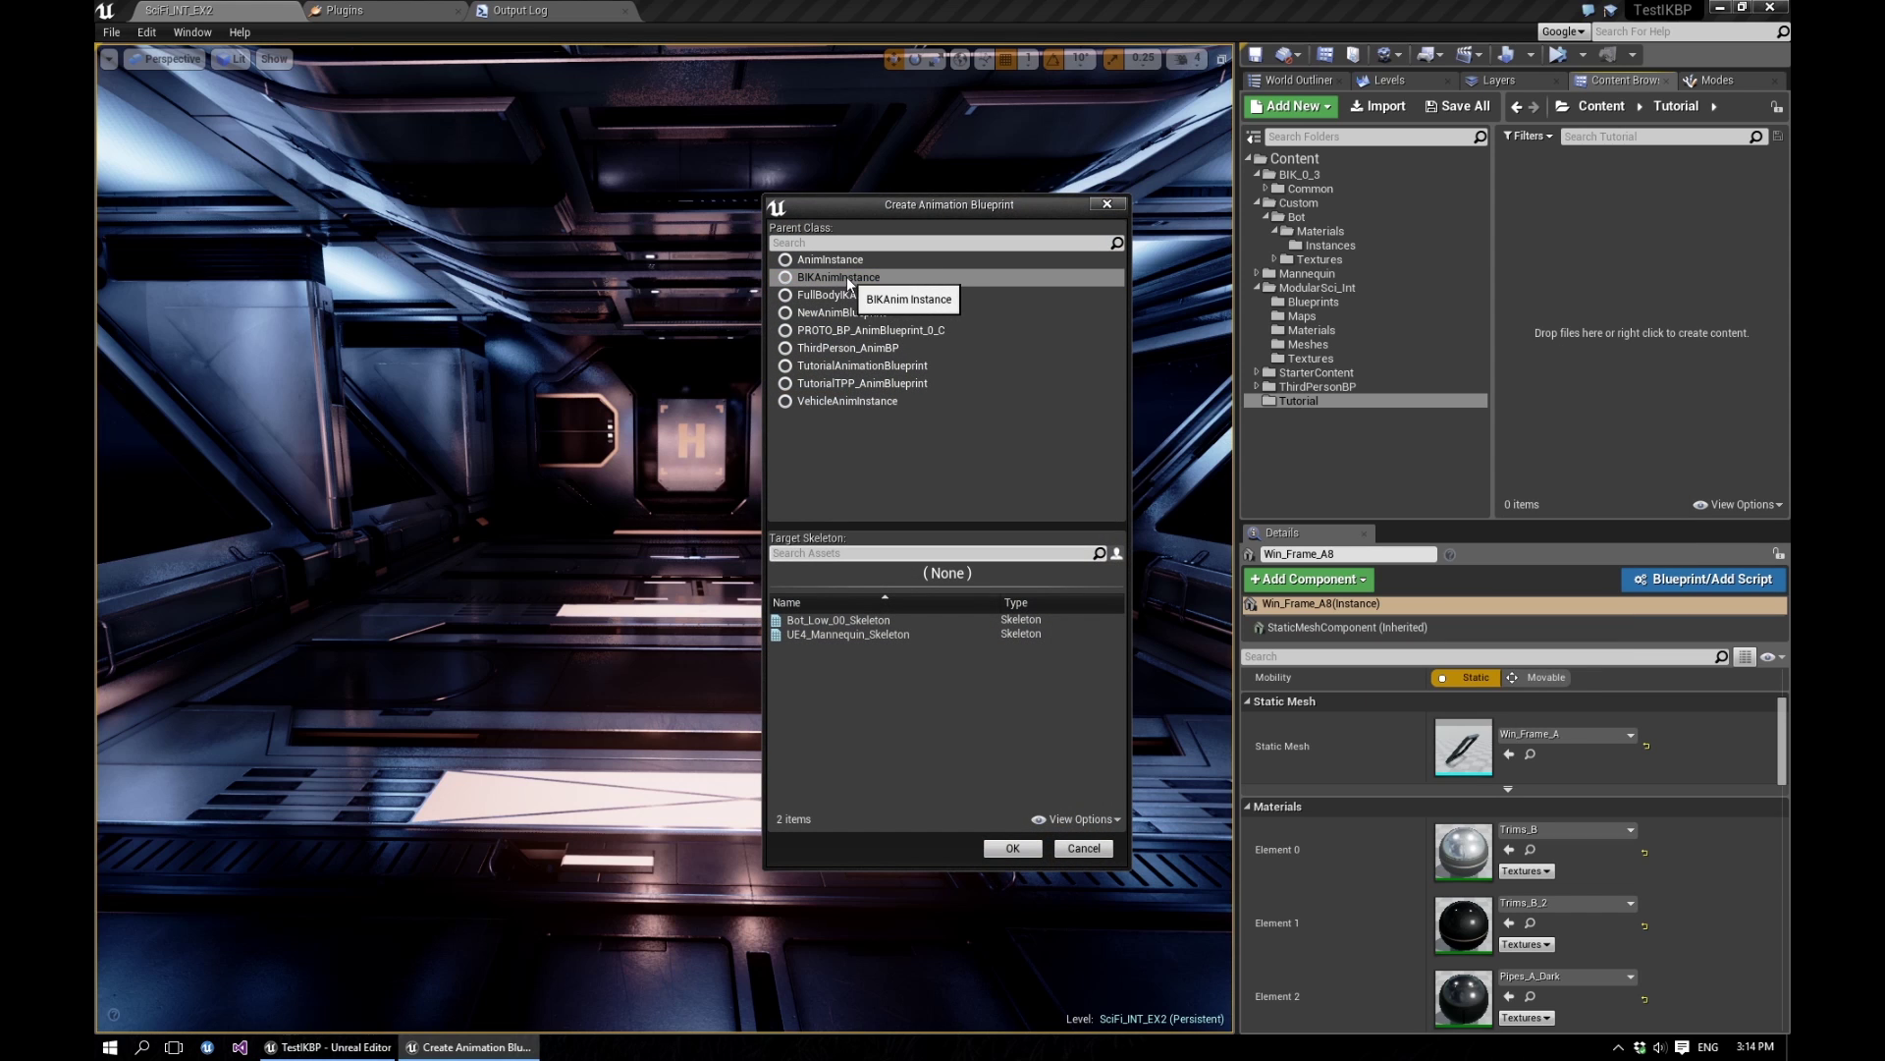
{"action": "left_click", "coordinate": [864, 280]}
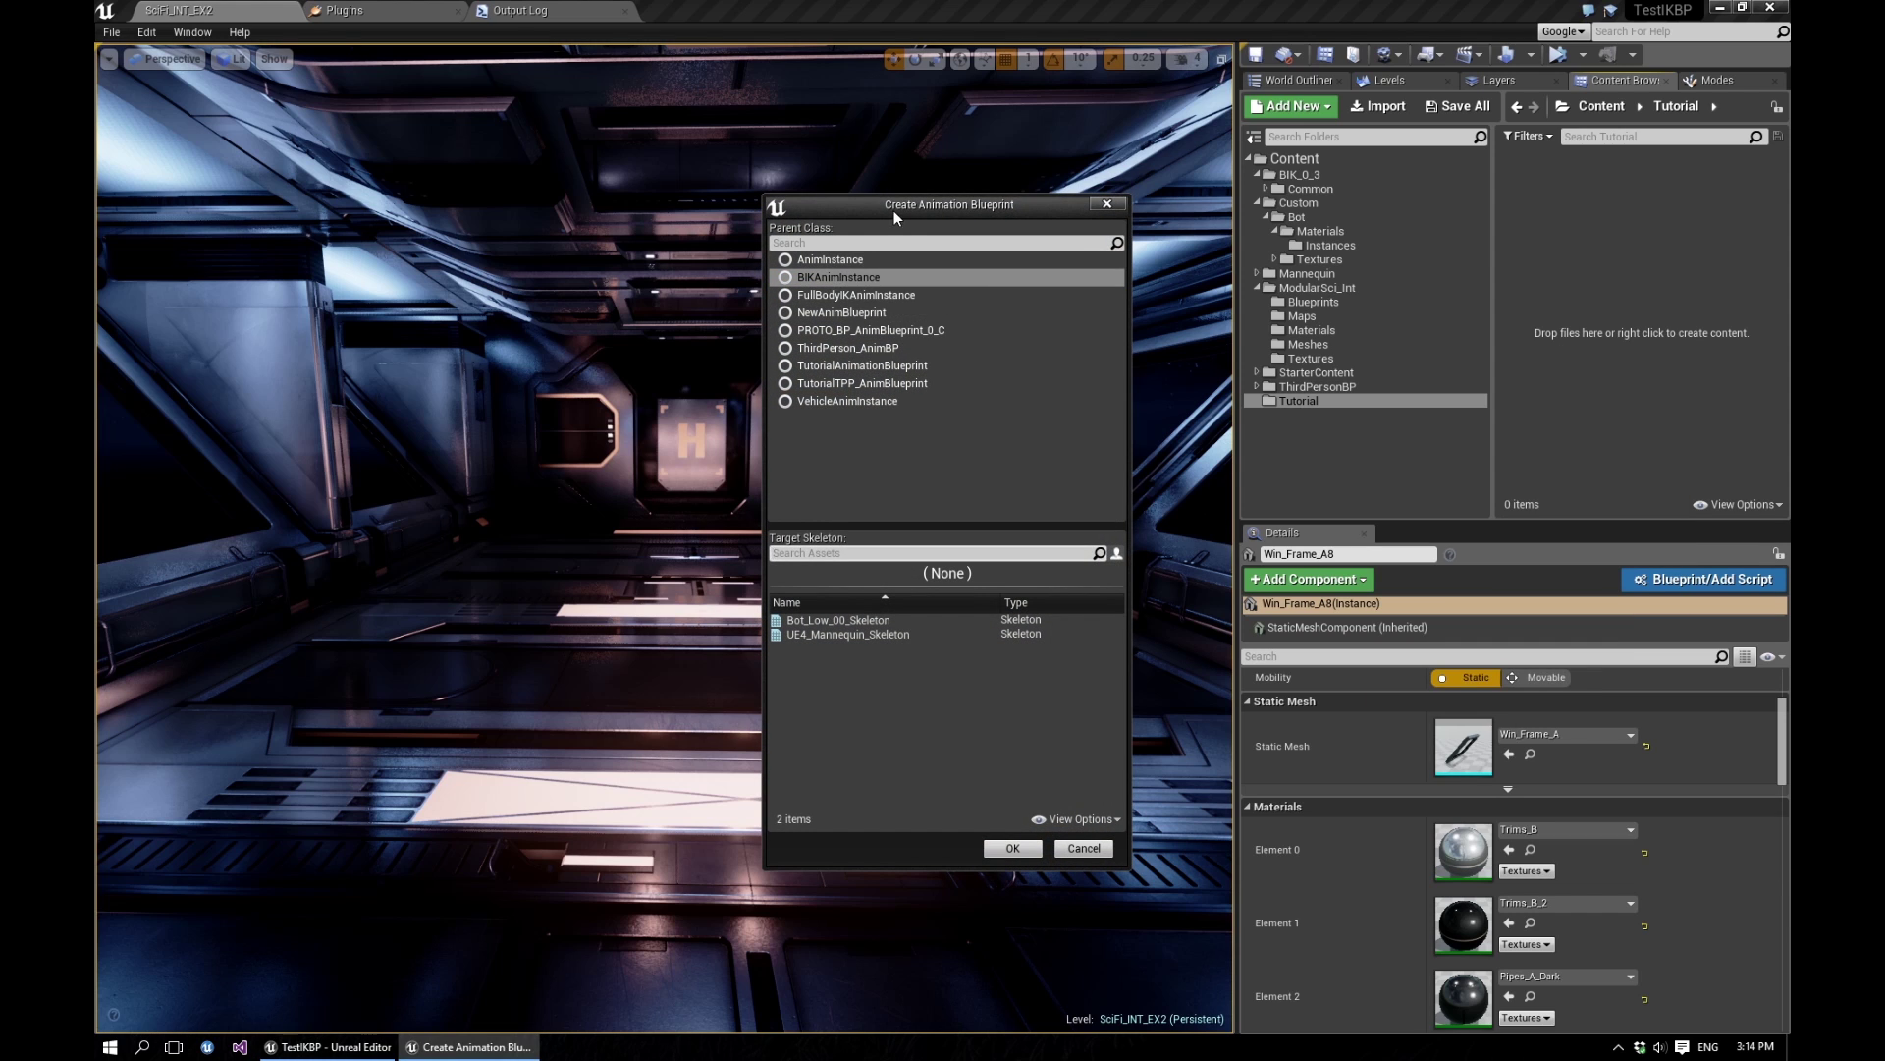
{"action": "left_click_drag", "start_coordinate": [894, 210], "coordinate": [900, 177]}
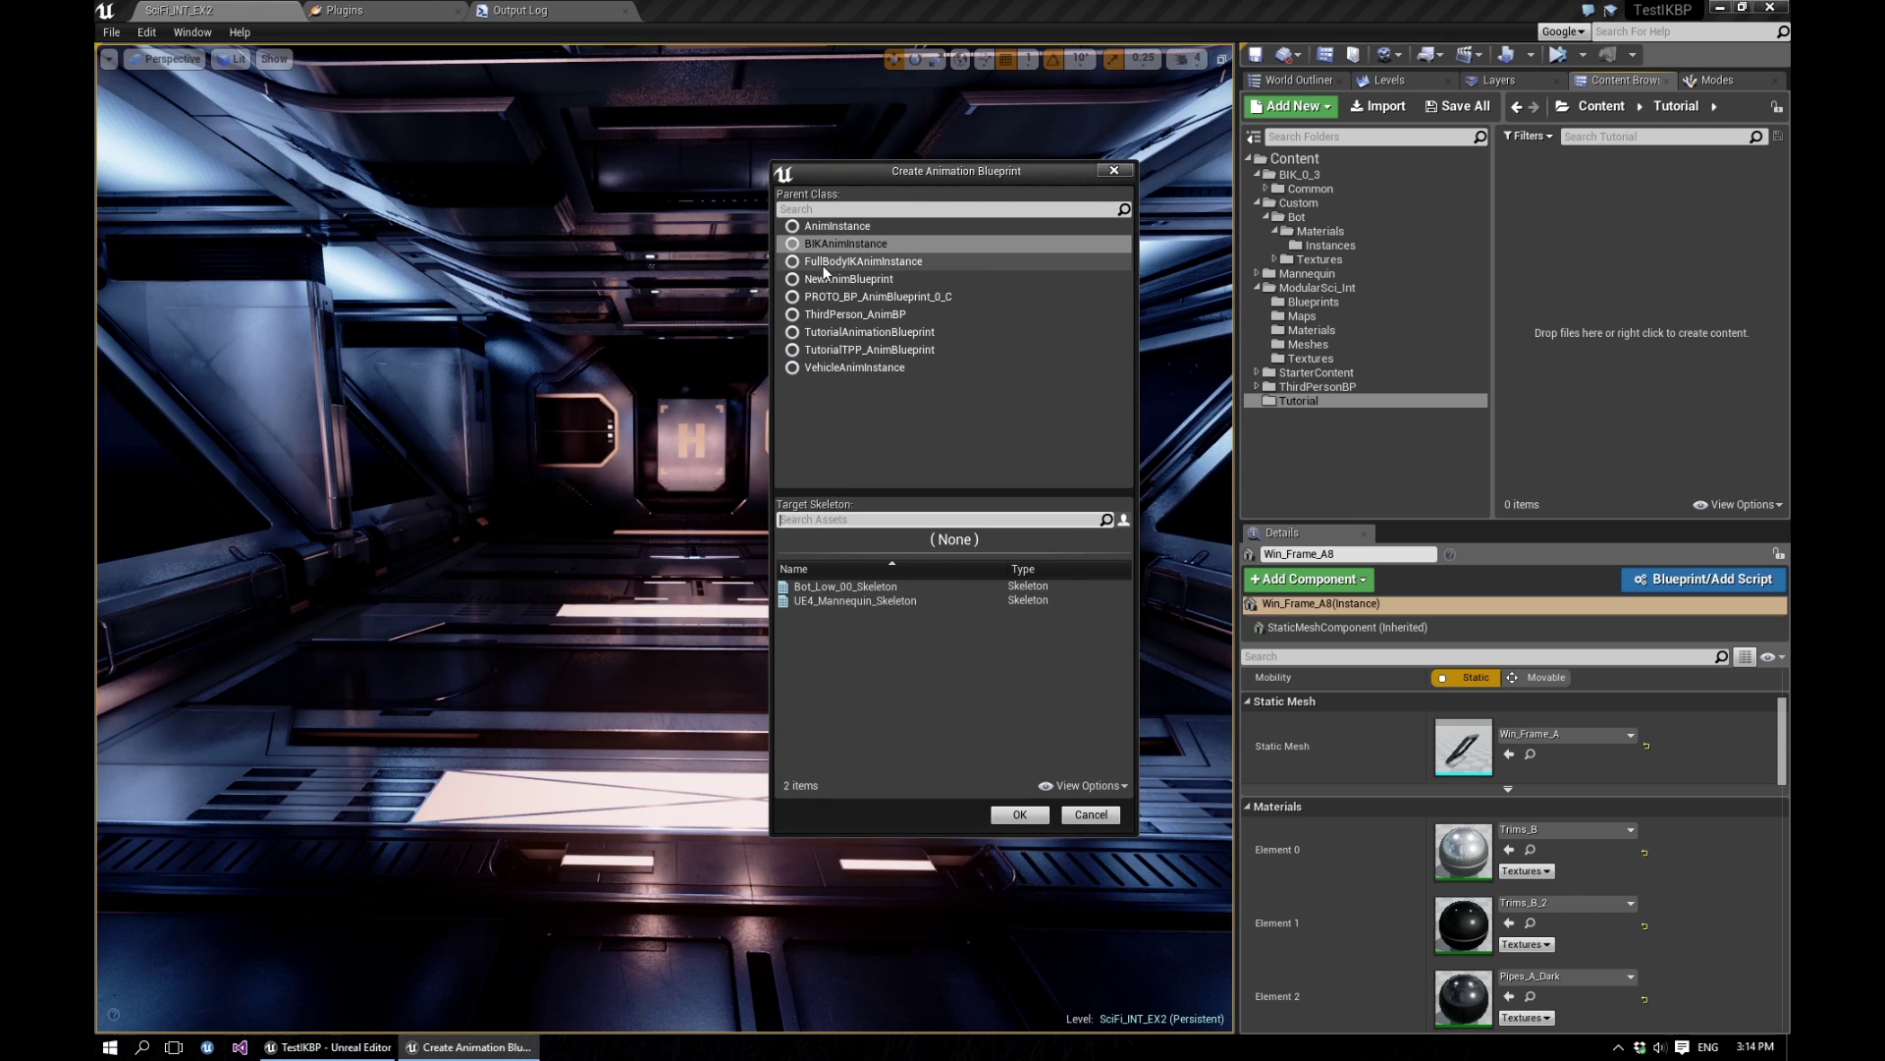
{"action": "left_click", "coordinate": [864, 601]}
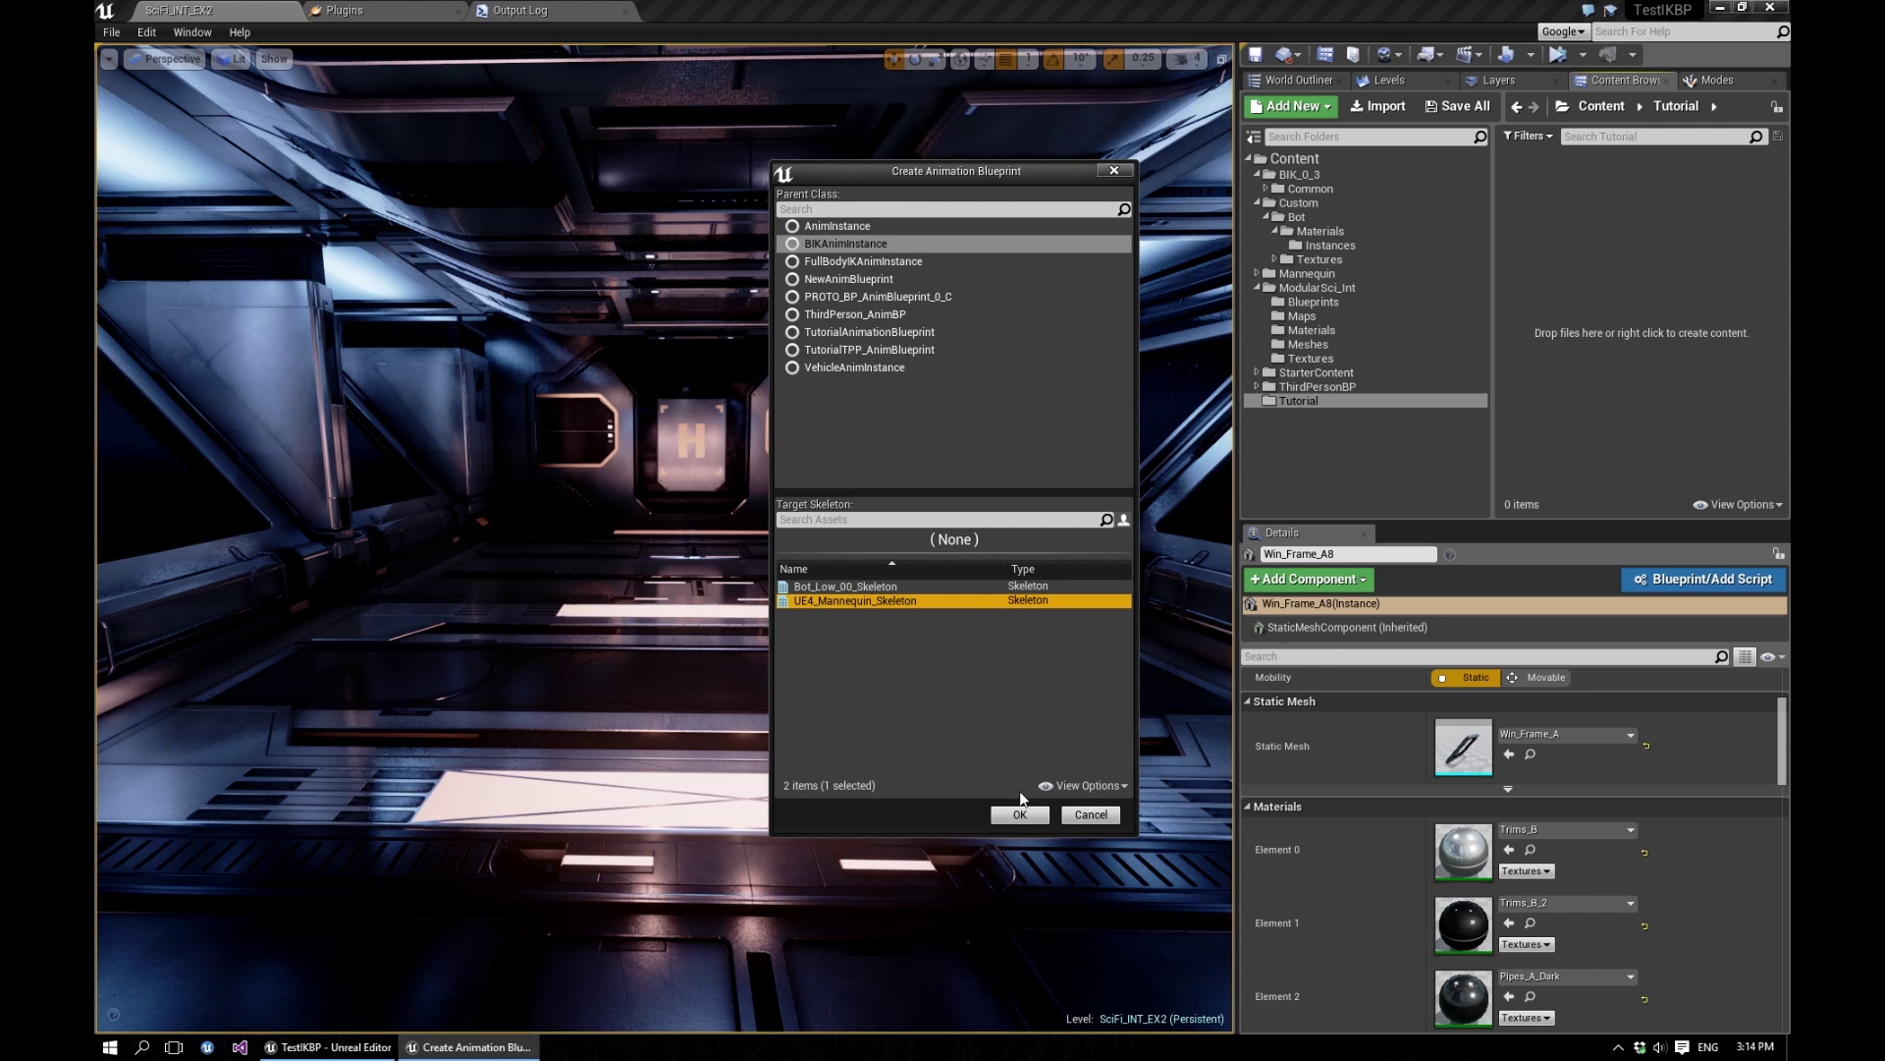
{"action": "left_click", "coordinate": [1021, 815]}
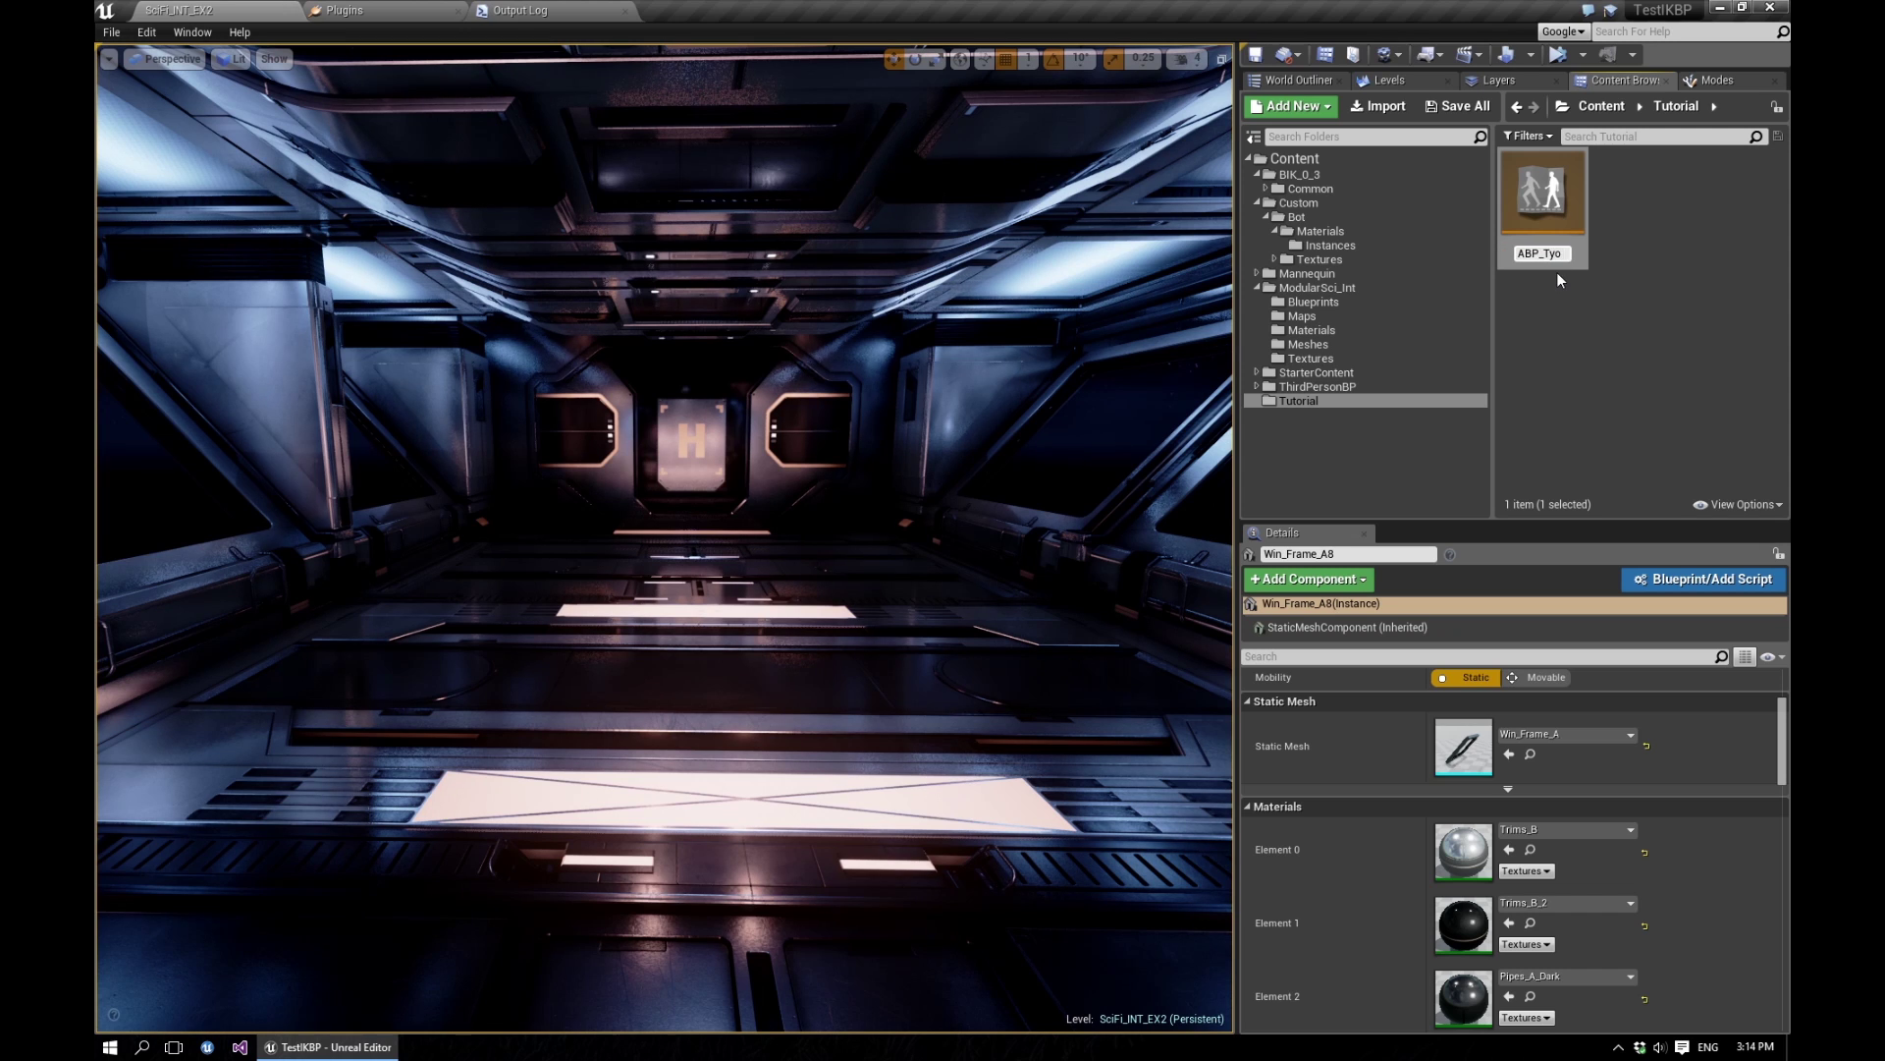
{"action": "type", "text": "ABP_Tutorial"}
{"action": "key", "text": "Return"}
Open ABP_Tutorial, dock its editor in the main window and set the preview mesh to Bot_Low_00.
{"action": "double_click", "coordinate": [1542, 191]}
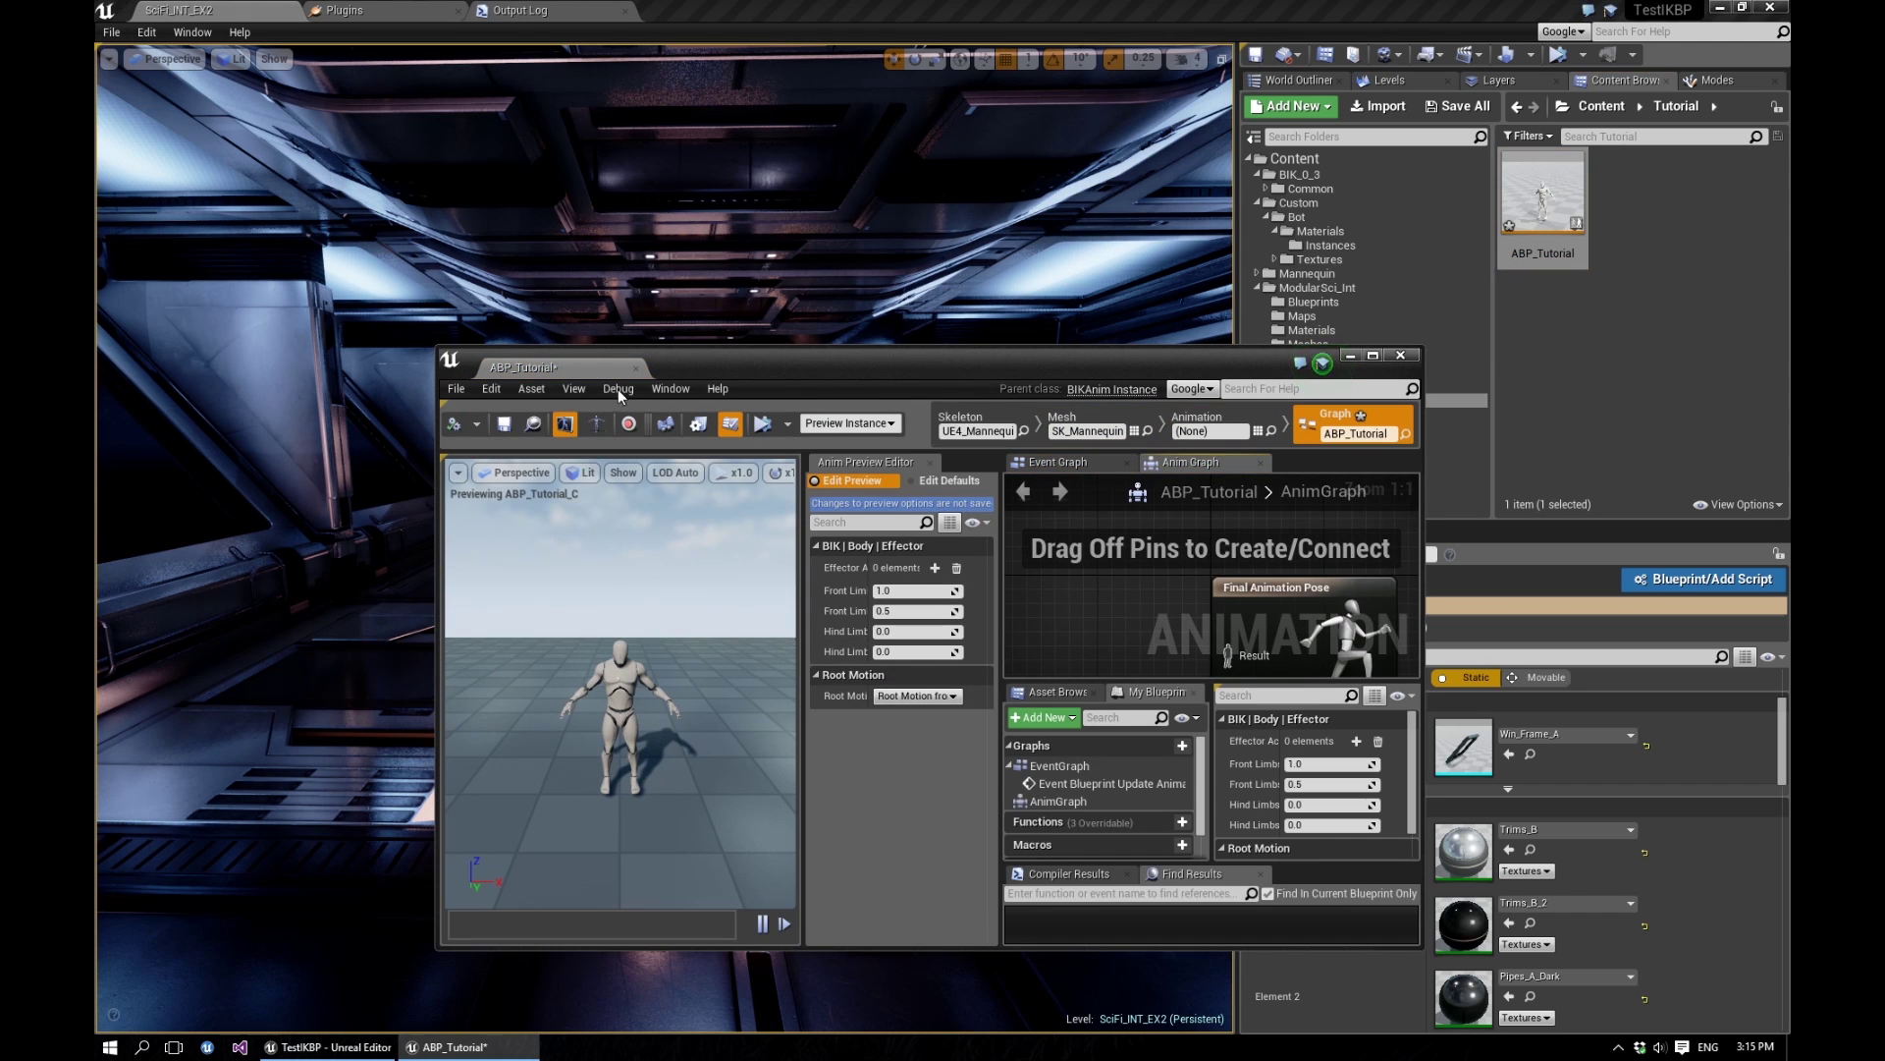
{"action": "left_click_drag", "start_coordinate": [533, 370], "coordinate": [403, 12]}
{"action": "left_click", "coordinate": [1444, 62]}
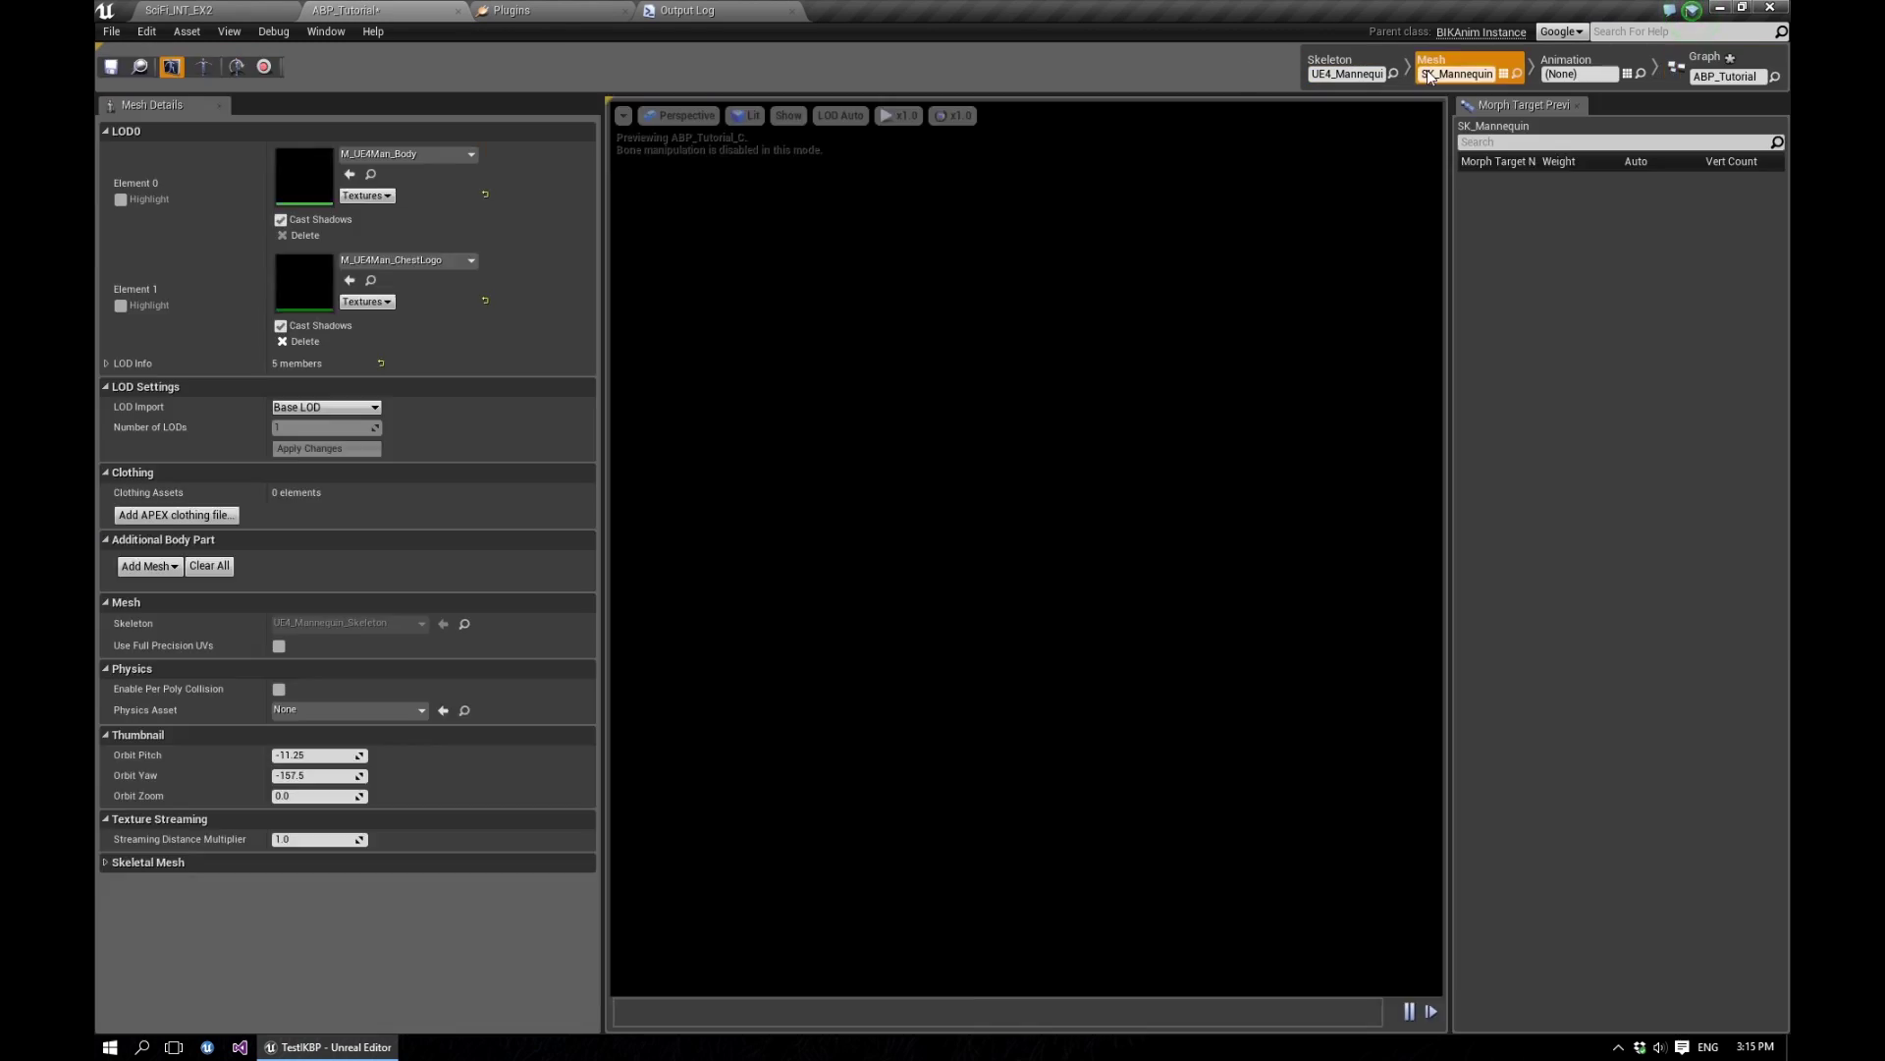
{"action": "left_click", "coordinate": [1504, 75]}
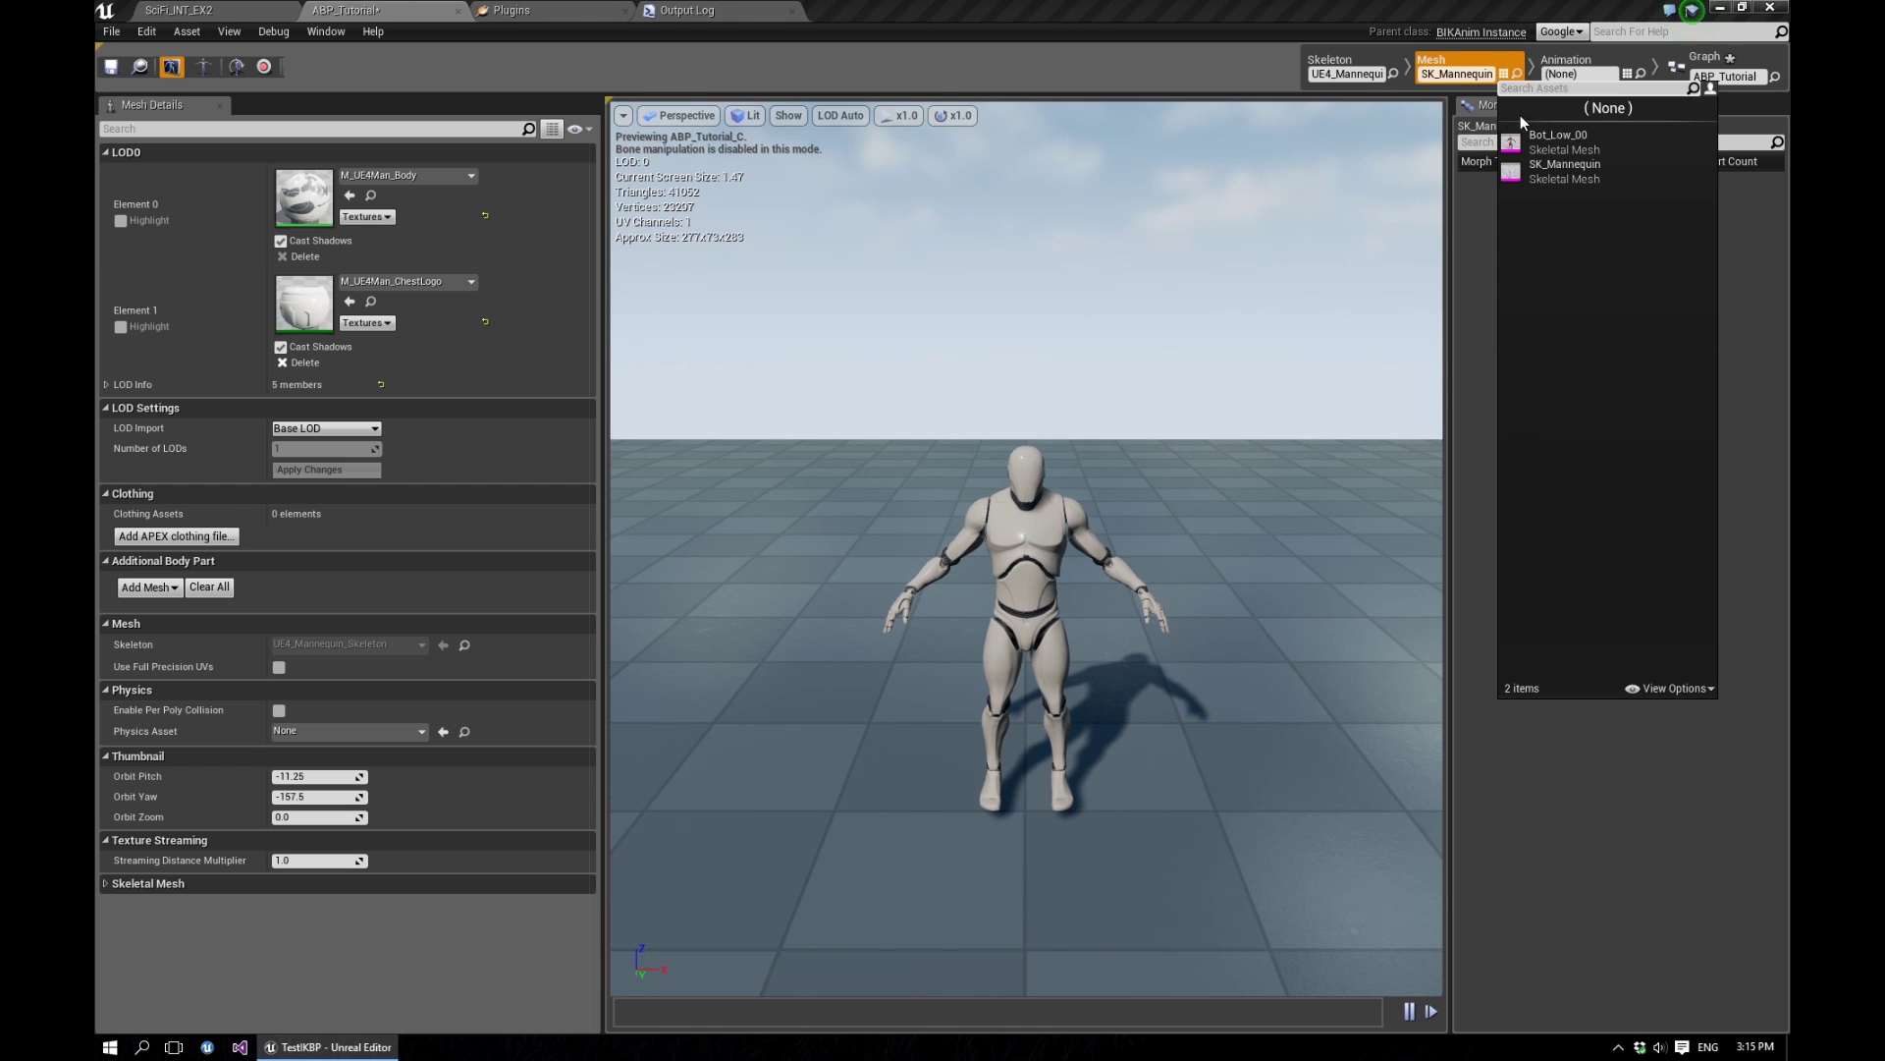
{"action": "left_click", "coordinate": [1552, 142]}
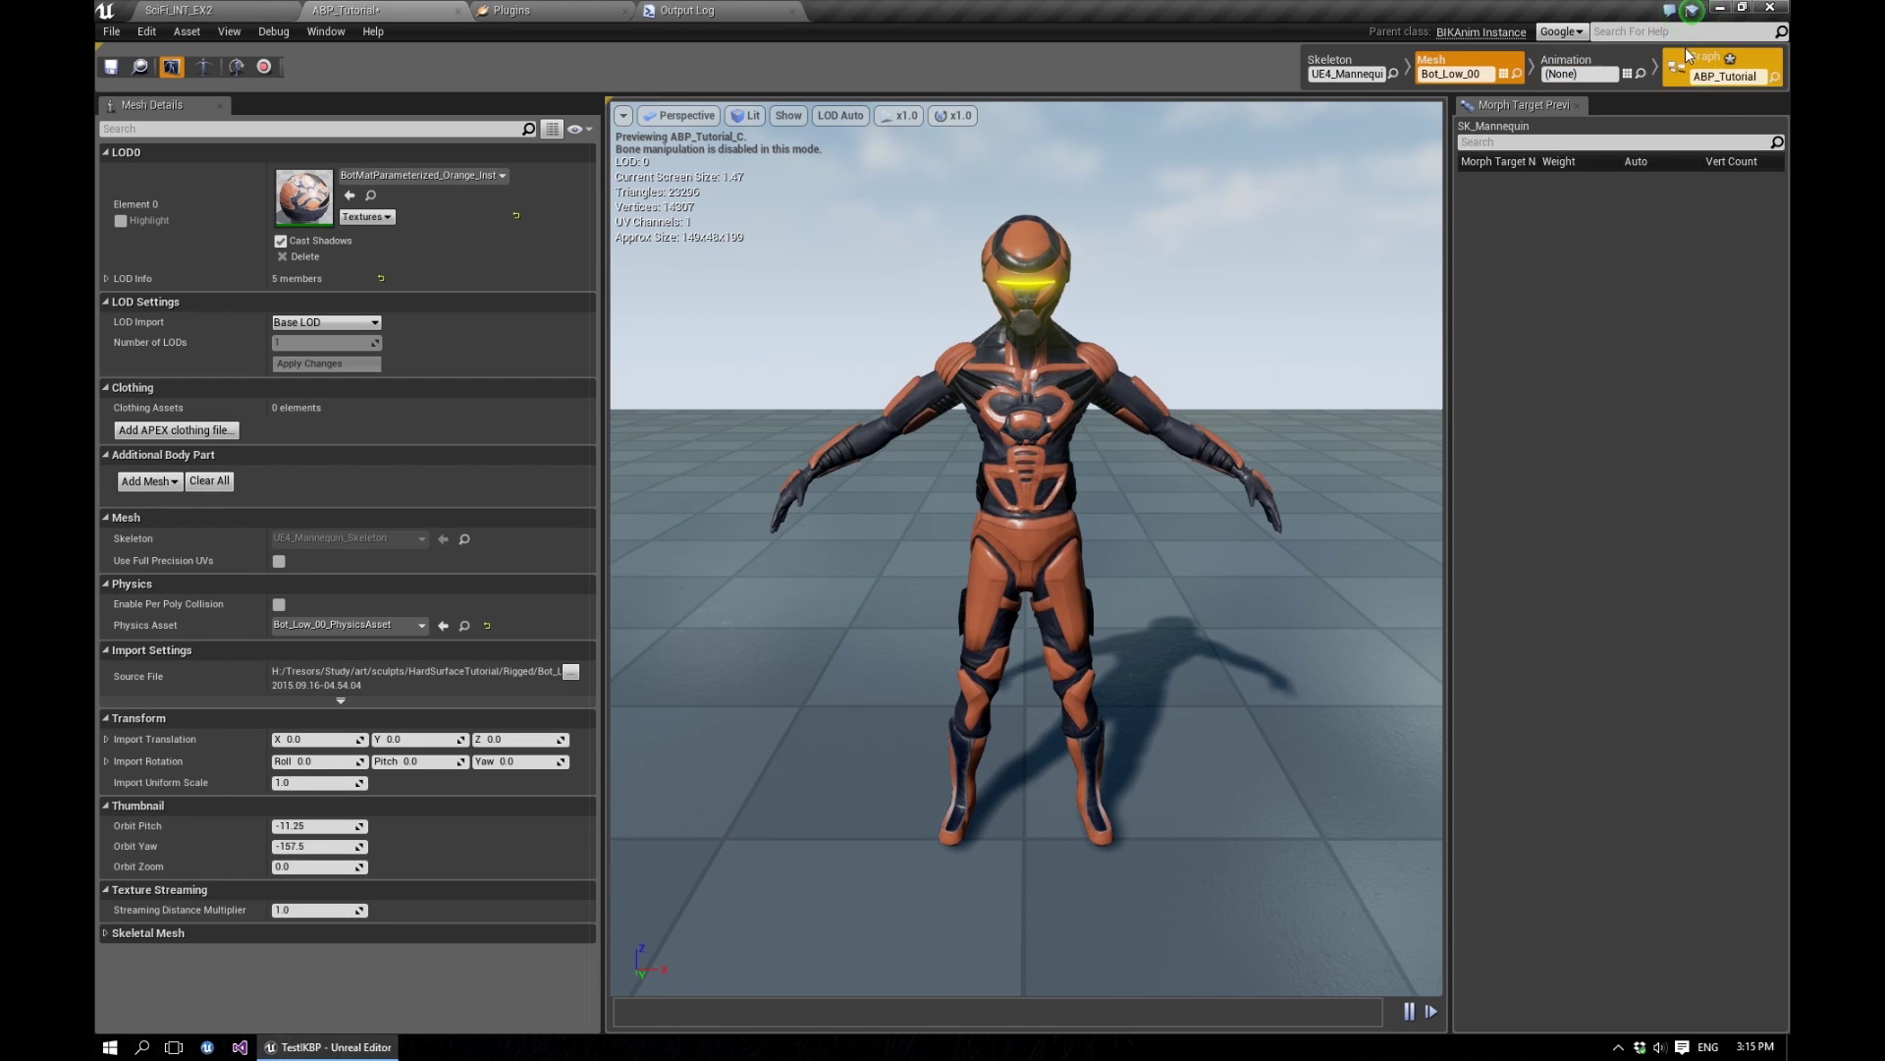
Add a BIK node to the AnimGraph, placed before the Final Animation Pose node.
{"action": "left_click", "coordinate": [1714, 64]}
{"action": "right_click_drag", "start_coordinate": [1196, 291], "coordinate": [1490, 342]}
{"action": "scroll", "coordinate": [1601, 328], "scroll_direction": "down", "scroll_amount": 3}
{"action": "left_click_drag", "start_coordinate": [1608, 317], "coordinate": [1626, 308]}
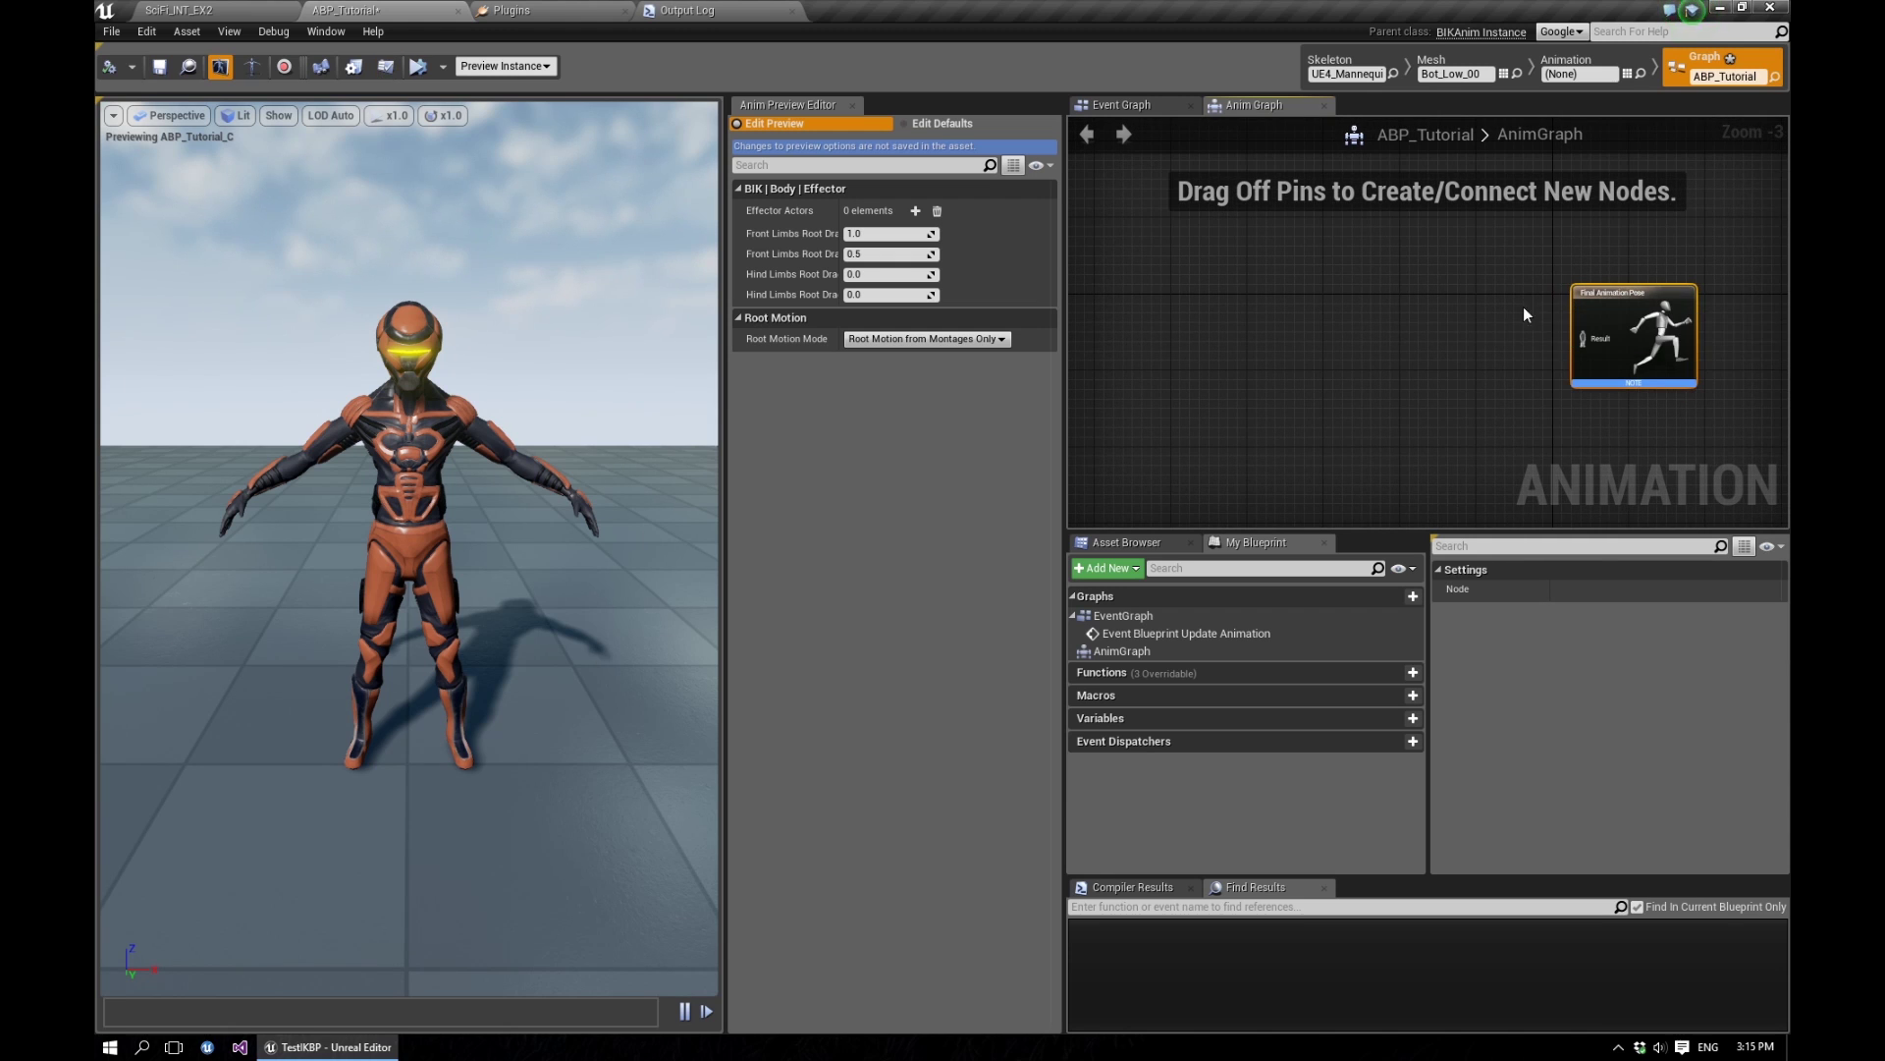
{"action": "scroll", "coordinate": [1363, 346], "scroll_direction": "down", "scroll_amount": 2}
{"action": "right_click_drag", "start_coordinate": [1363, 345], "coordinate": [1448, 322]}
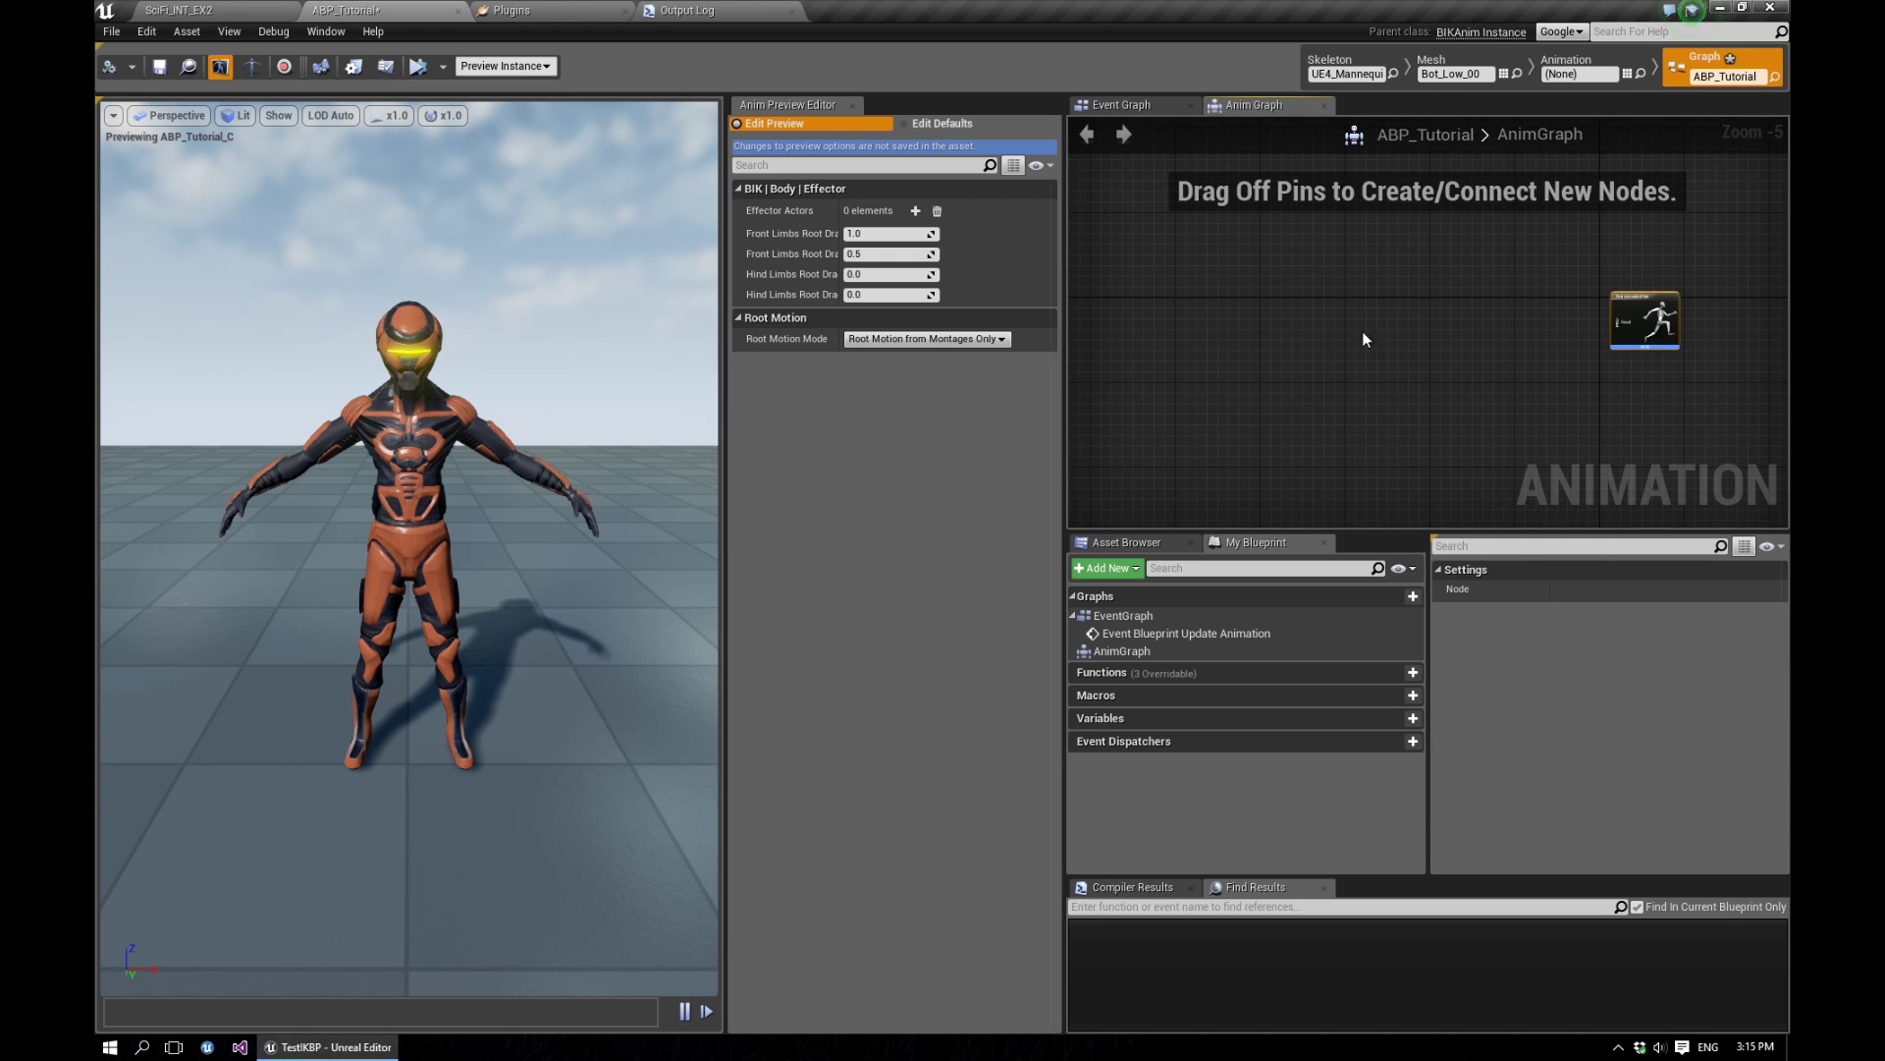
{"action": "right_click", "coordinate": [1392, 298]}
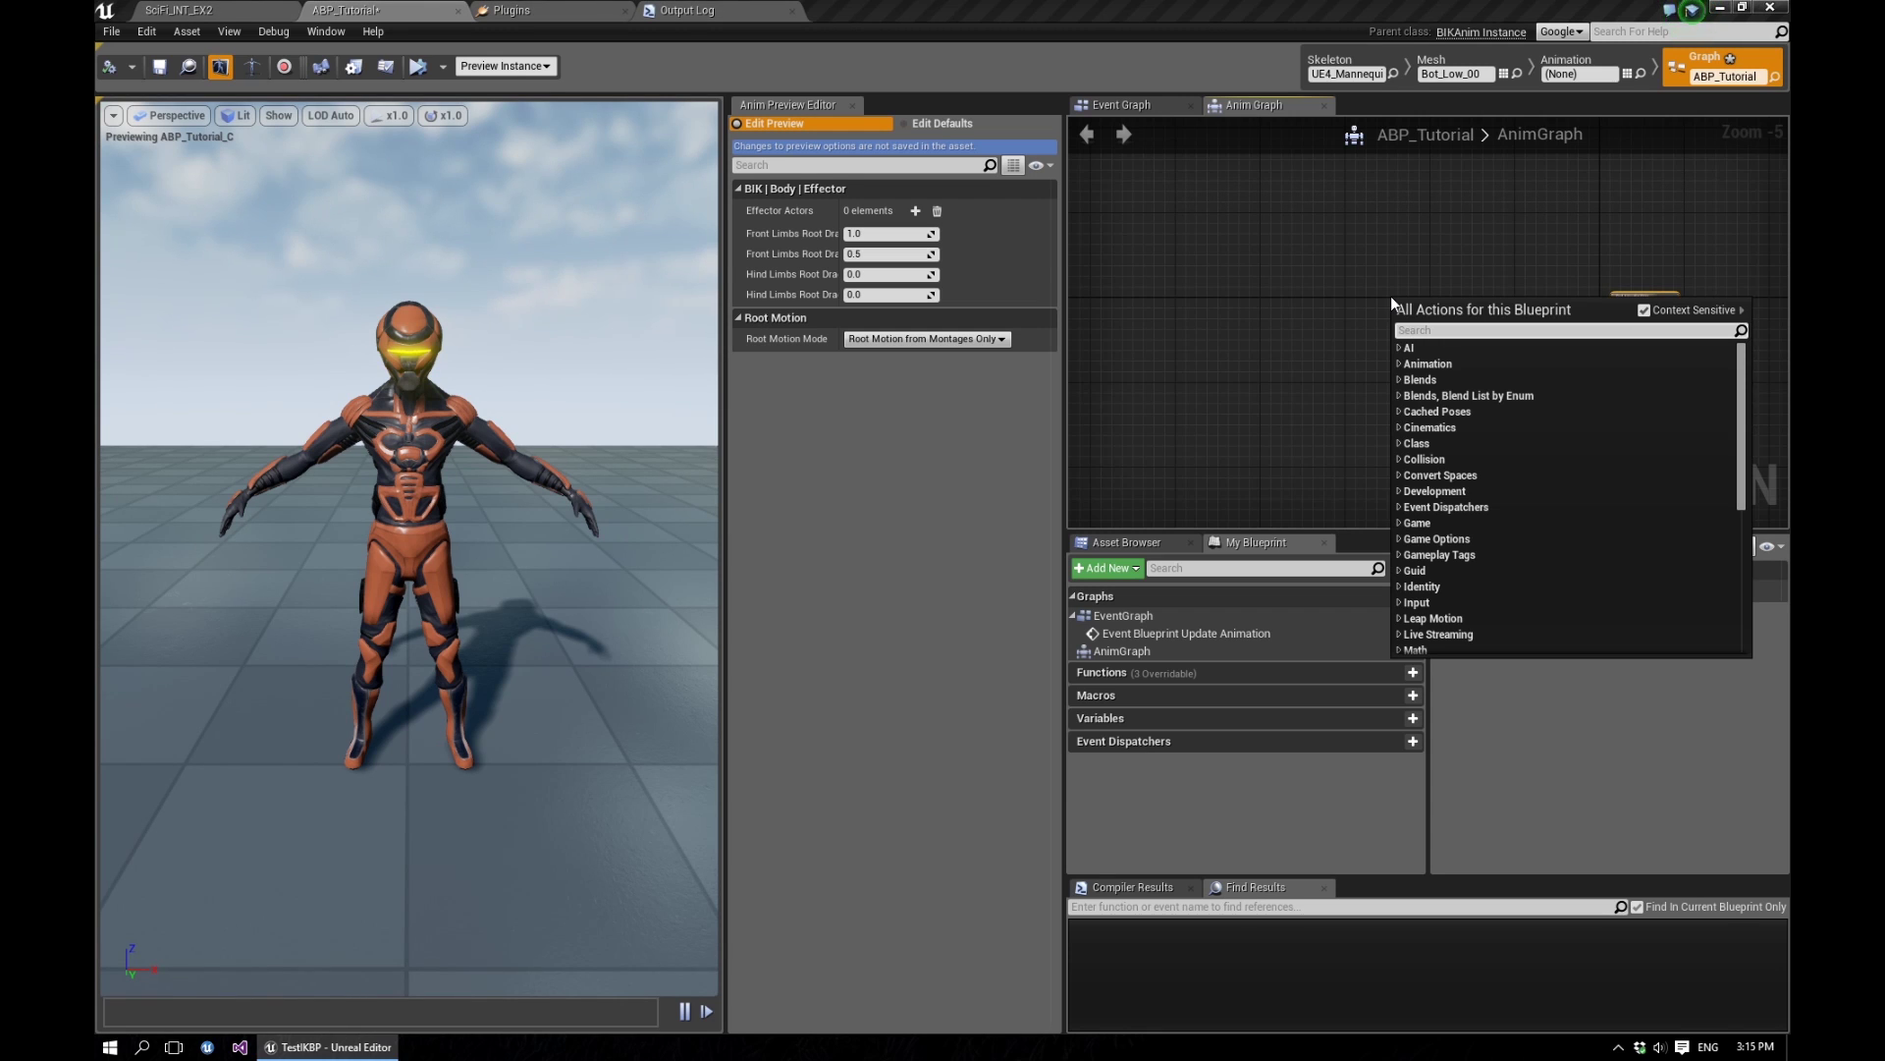
{"action": "type", "text": "bik"}
{"action": "left_click", "coordinate": [1480, 363]}
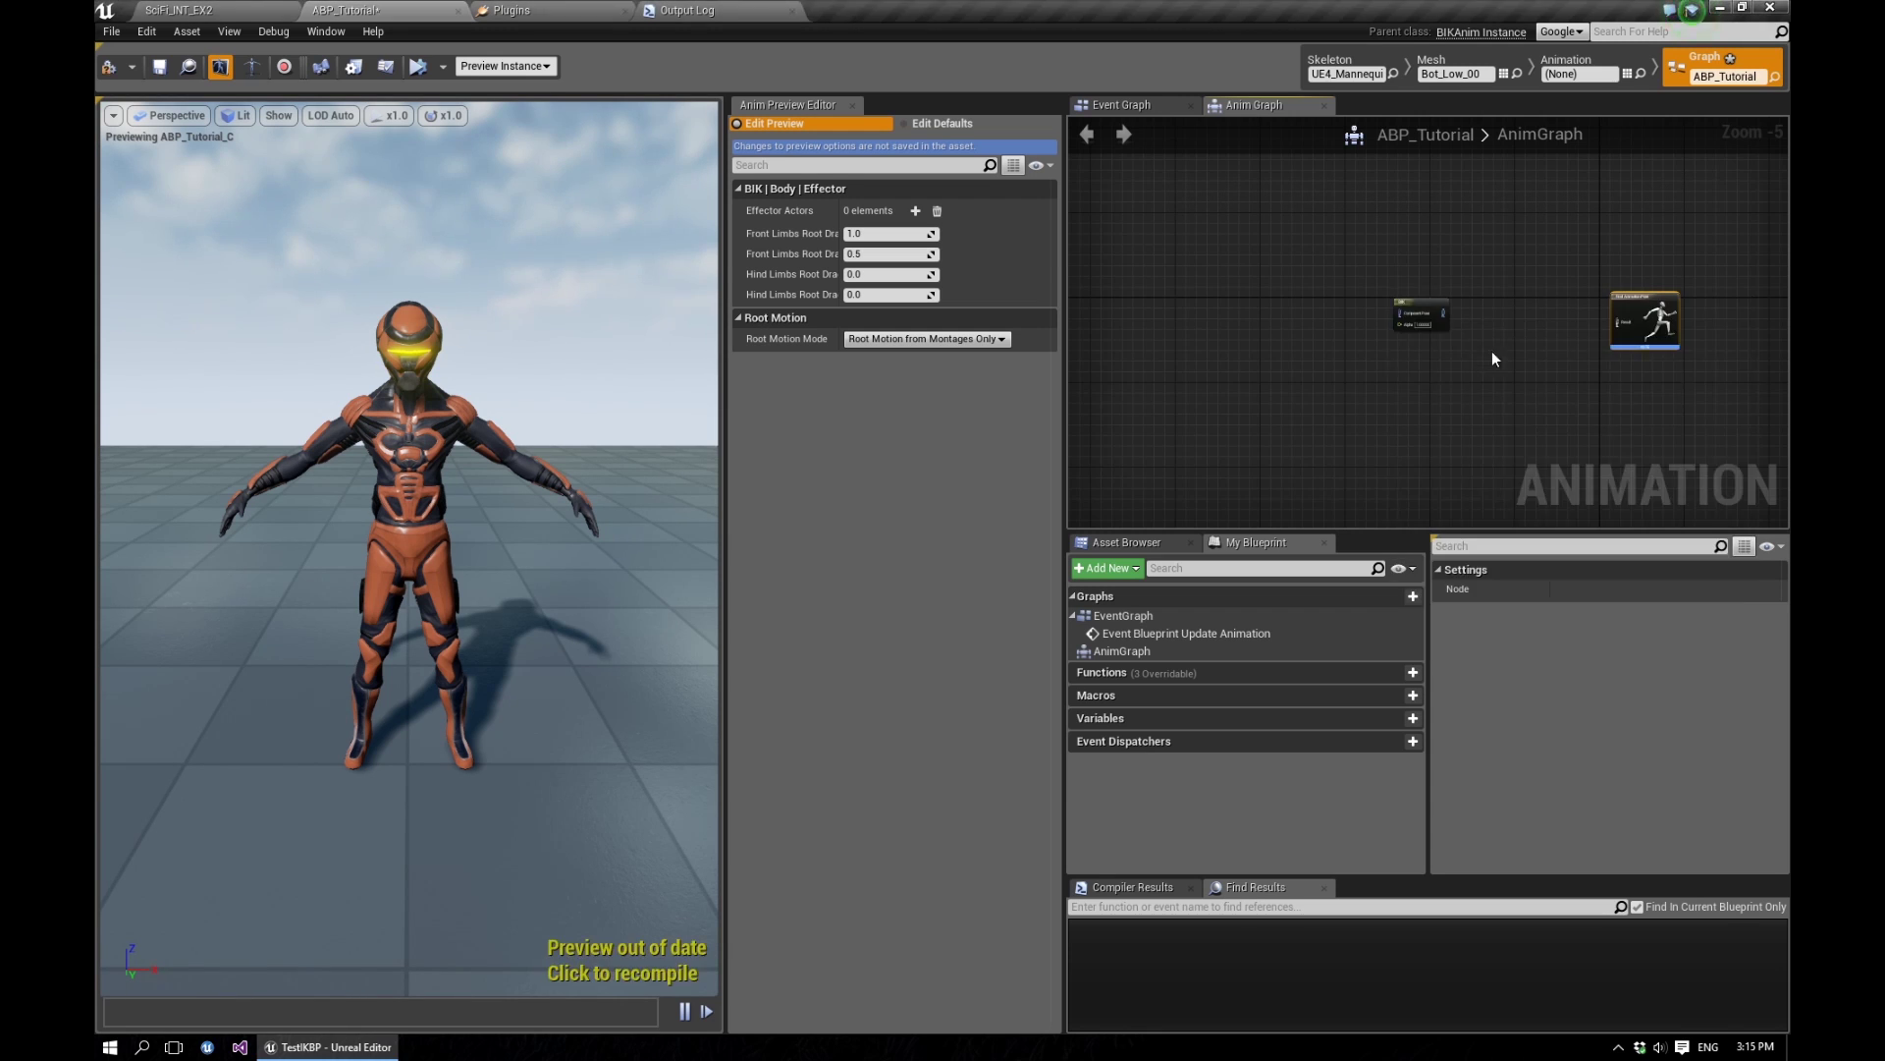
Connect the BIK node's output pose to the Result input of the Final Animation Pose.
{"action": "scroll", "coordinate": [1424, 280], "scroll_direction": "up", "scroll_amount": 2}
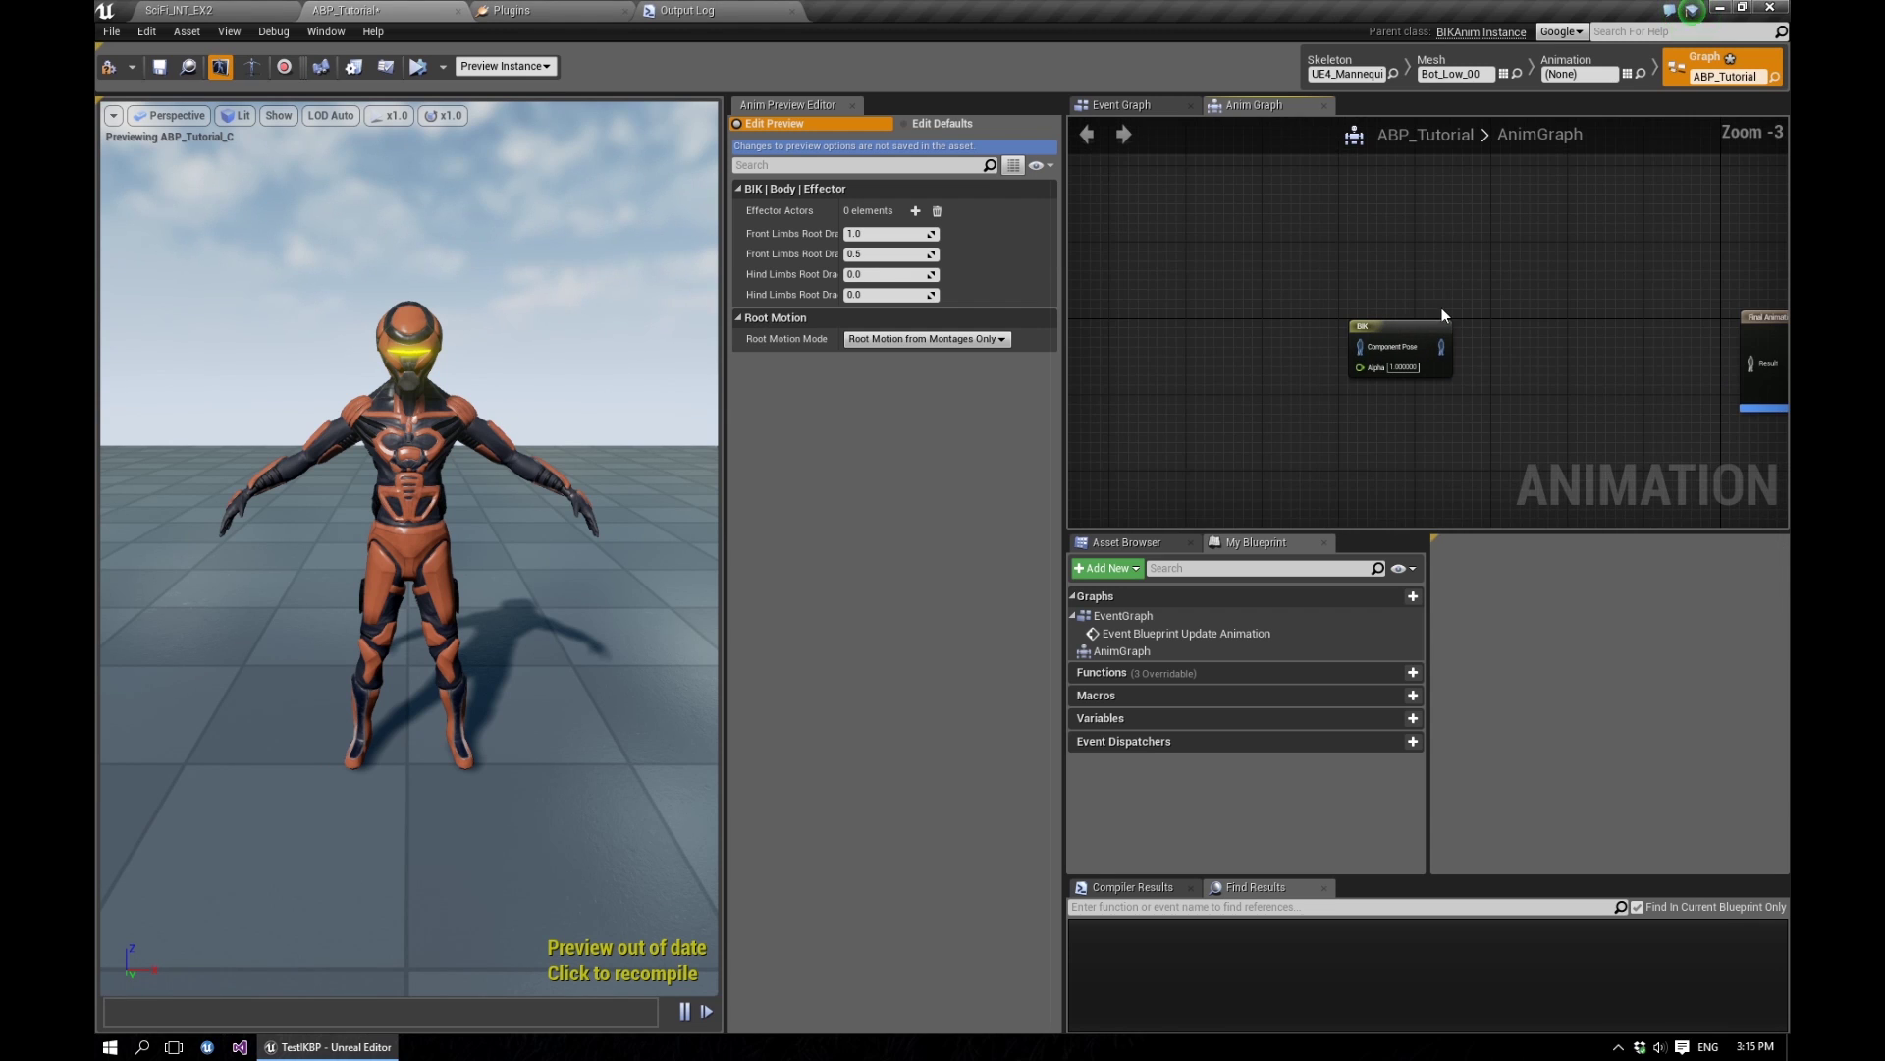
{"action": "left_click_drag", "start_coordinate": [1440, 346], "coordinate": [1737, 370]}
{"action": "left_click", "coordinate": [1554, 334]}
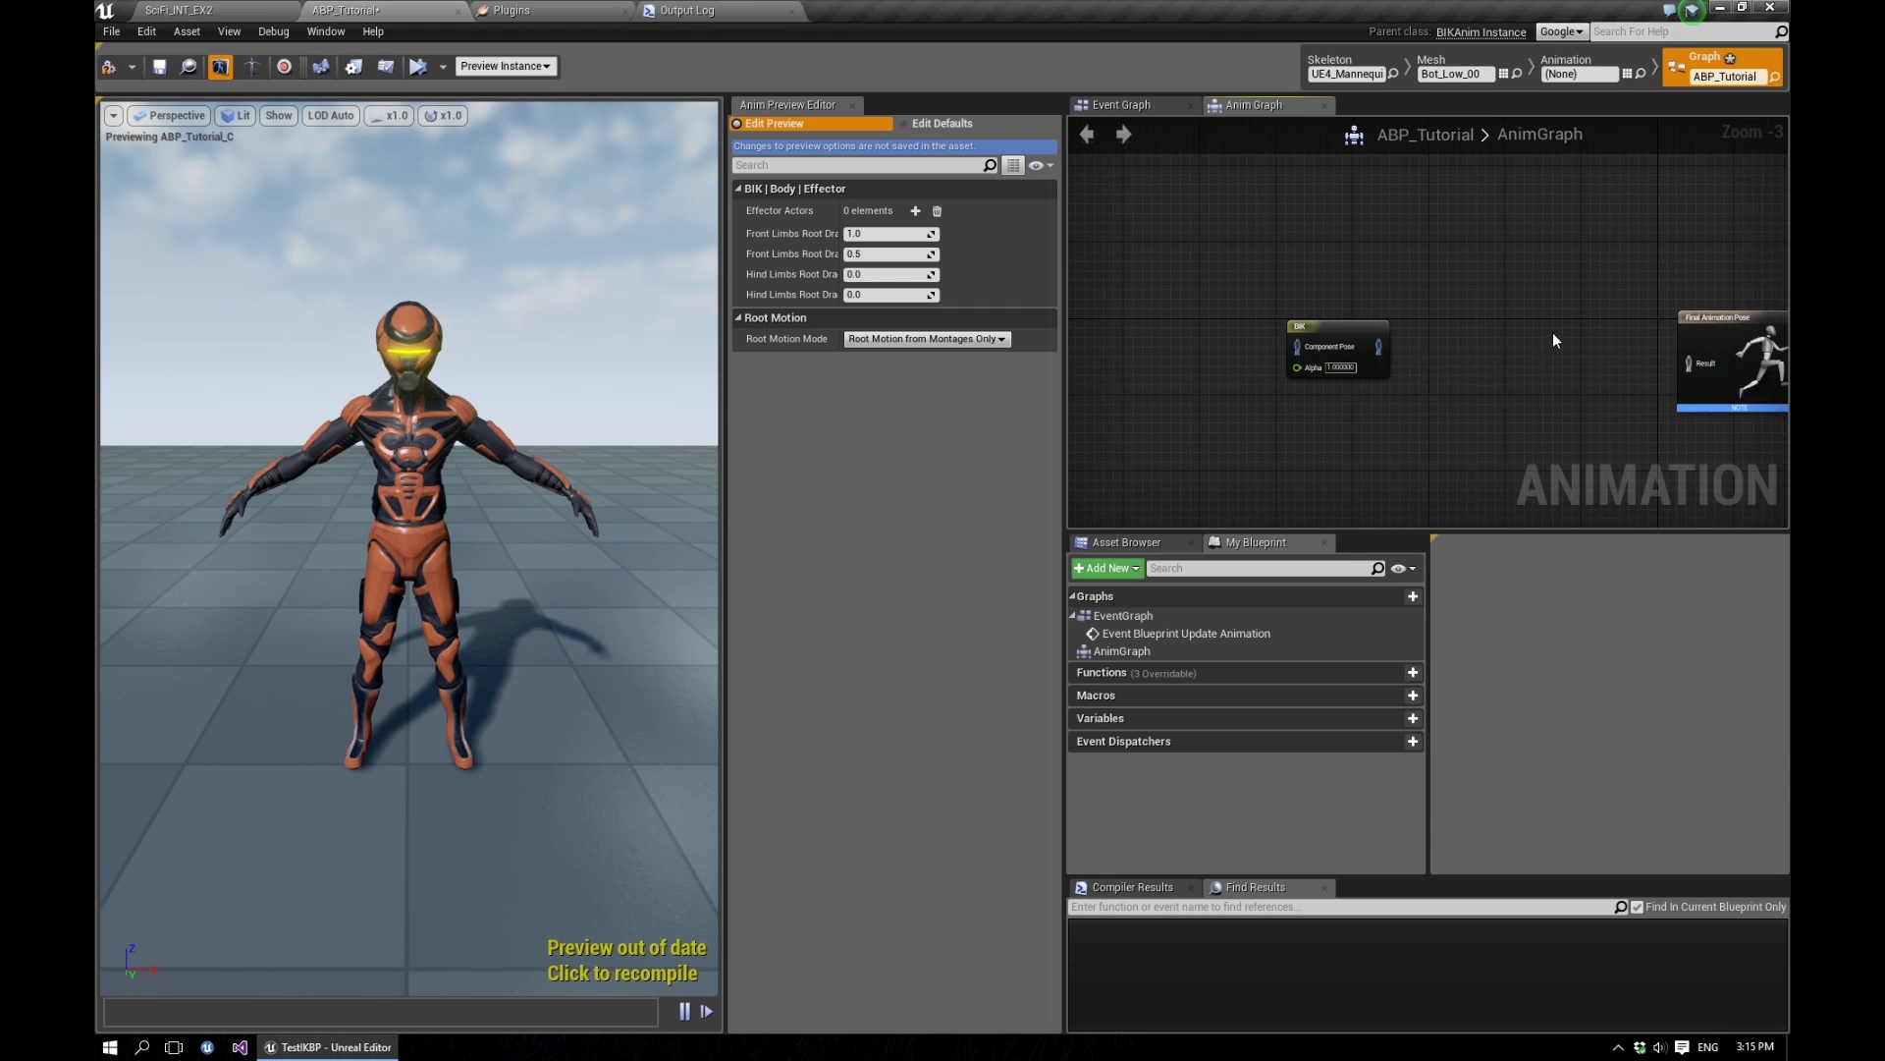
{"action": "left_click_drag", "start_coordinate": [1375, 345], "coordinate": [1687, 363]}
{"action": "left_click", "coordinate": [1557, 354]}
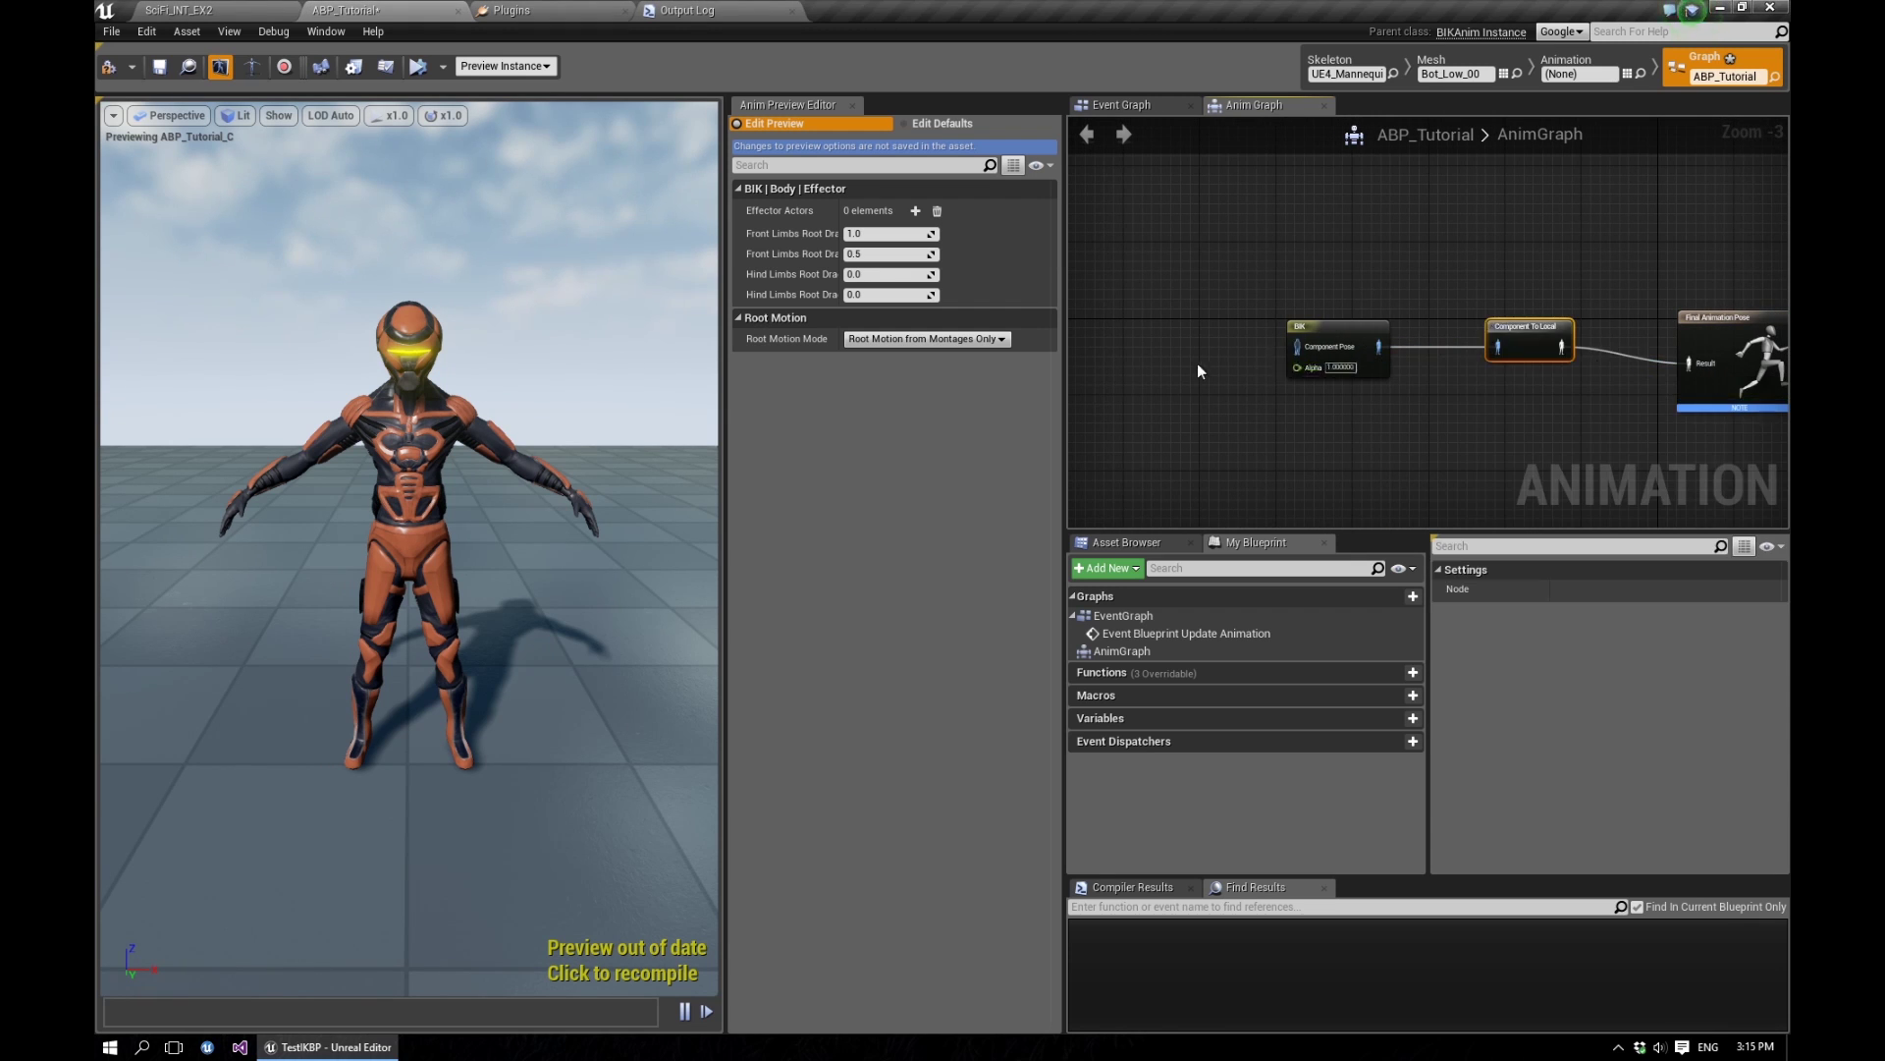
Add a Play ThirdPersonIdle node before the BIK node and connect its output to BIK's Component Pose input.
{"action": "right_click_drag", "start_coordinate": [1198, 371], "coordinate": [1477, 307]}
{"action": "right_click", "coordinate": [1441, 287]}
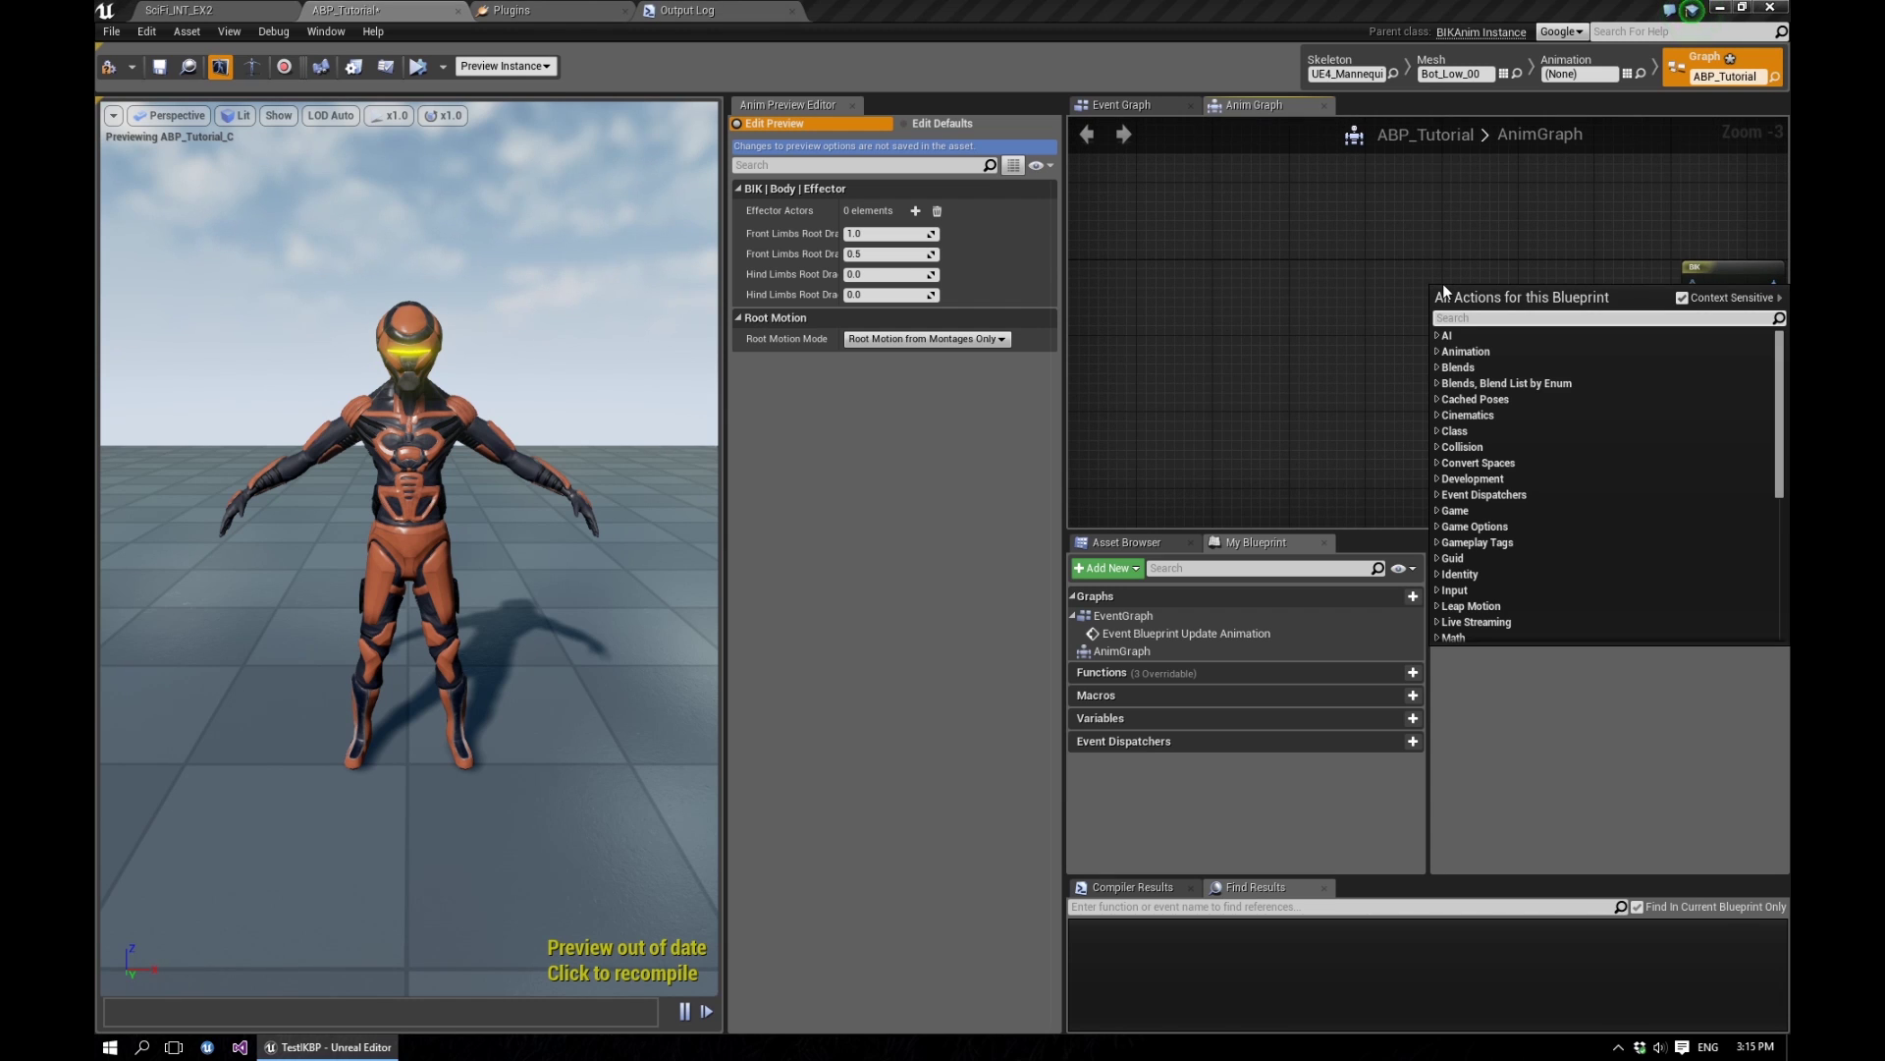
{"action": "type", "text": "idl"}
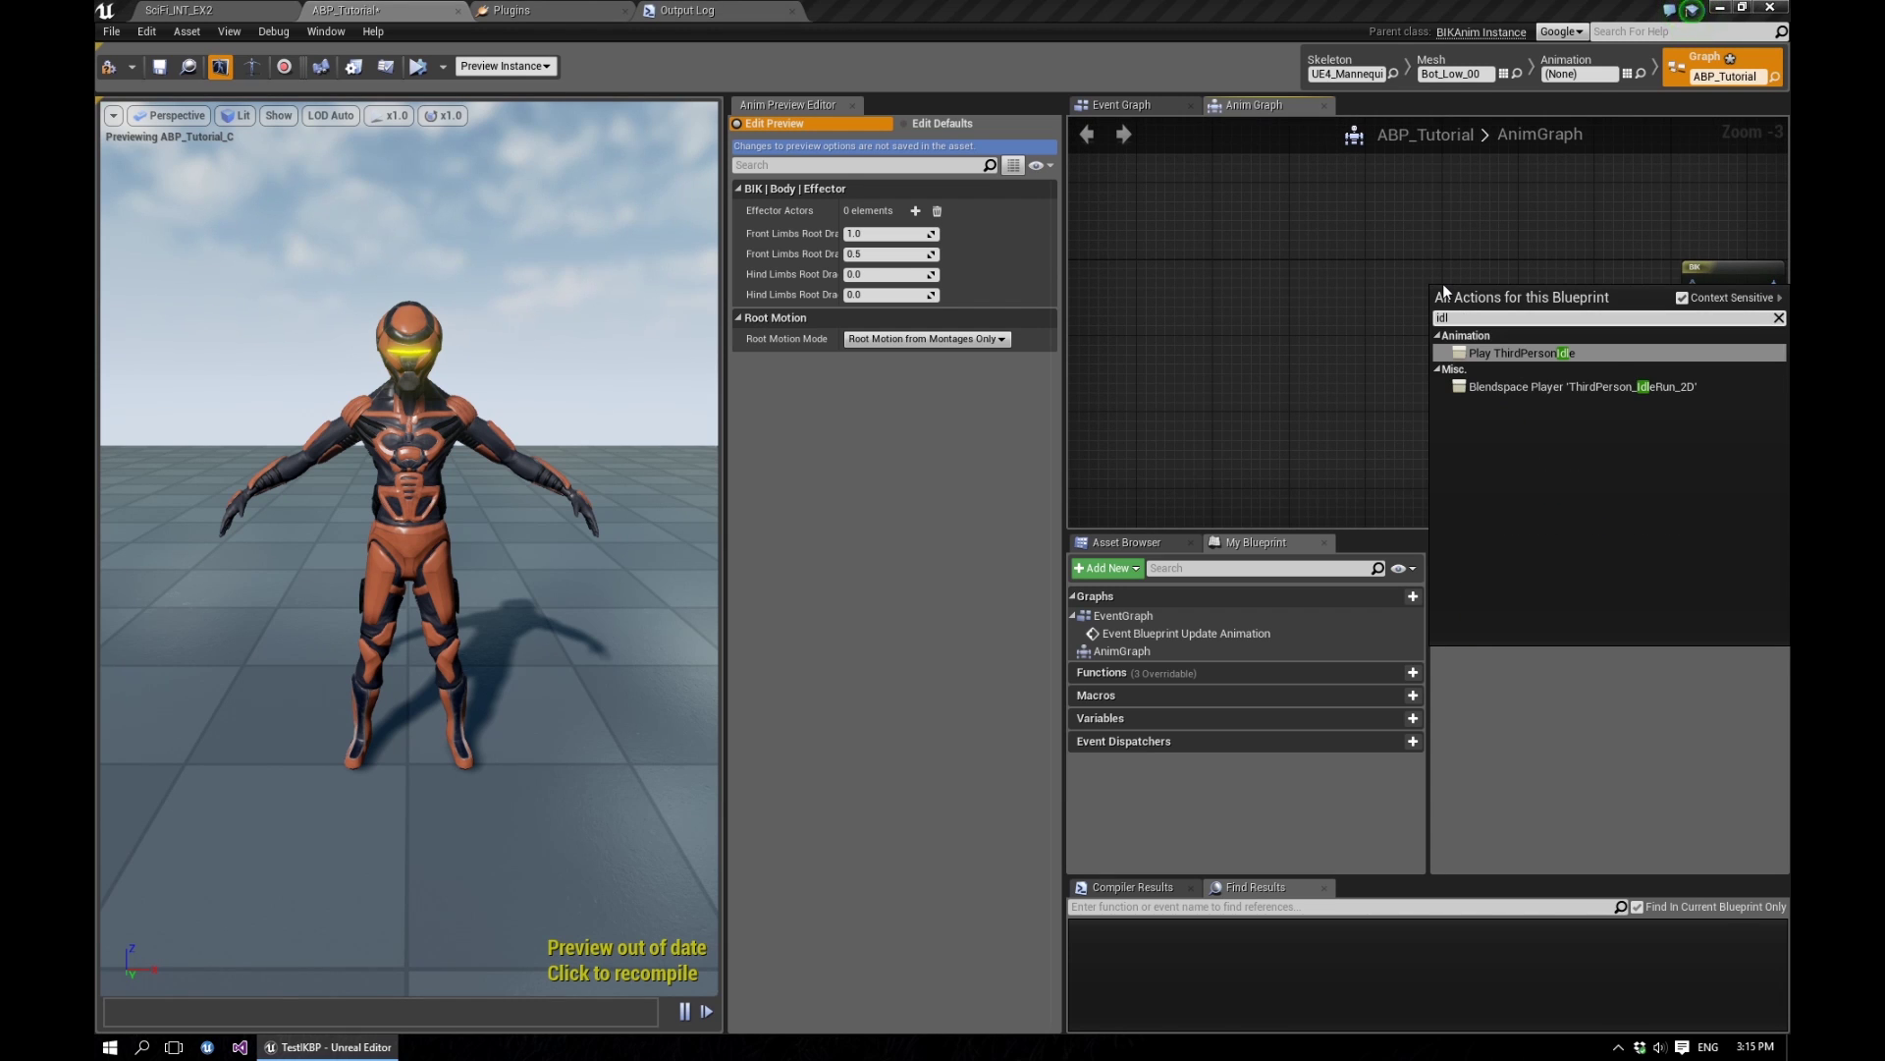
{"action": "left_click", "coordinate": [1516, 352]}
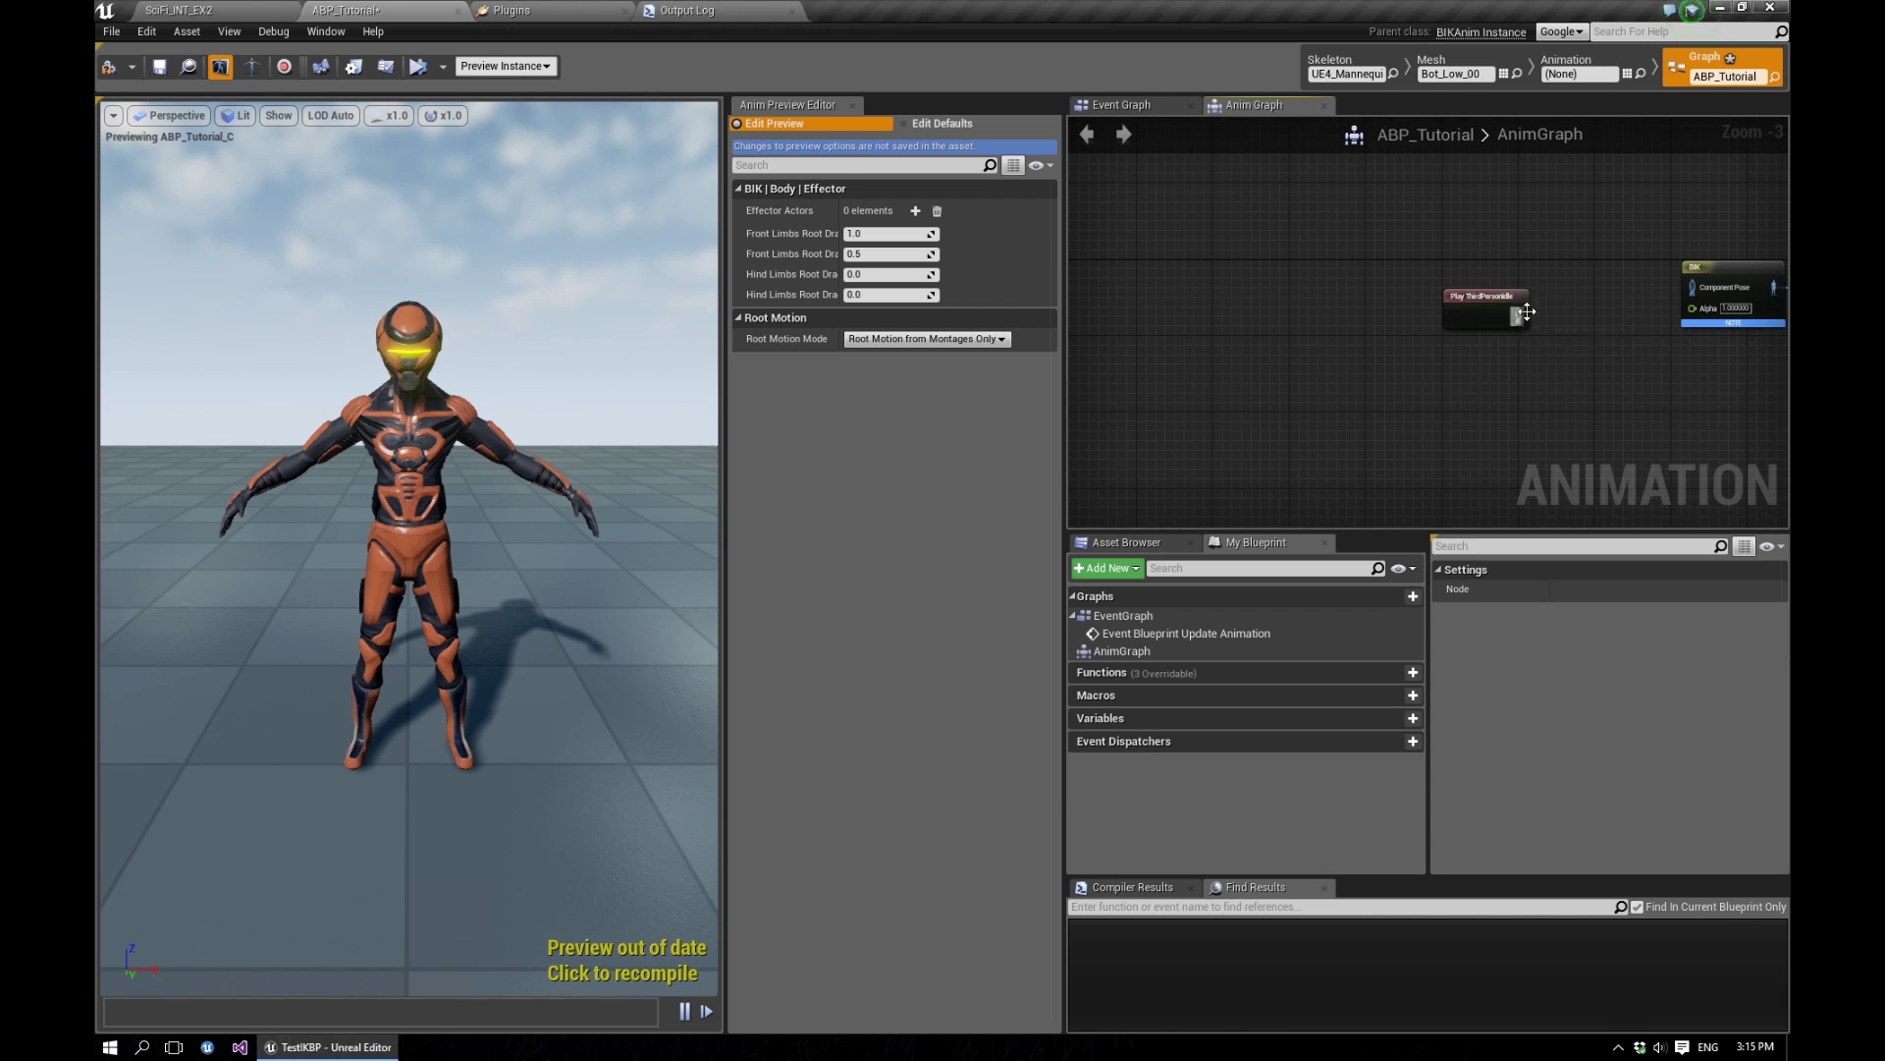
{"action": "left_click_drag", "start_coordinate": [1495, 295], "coordinate": [1466, 267]}
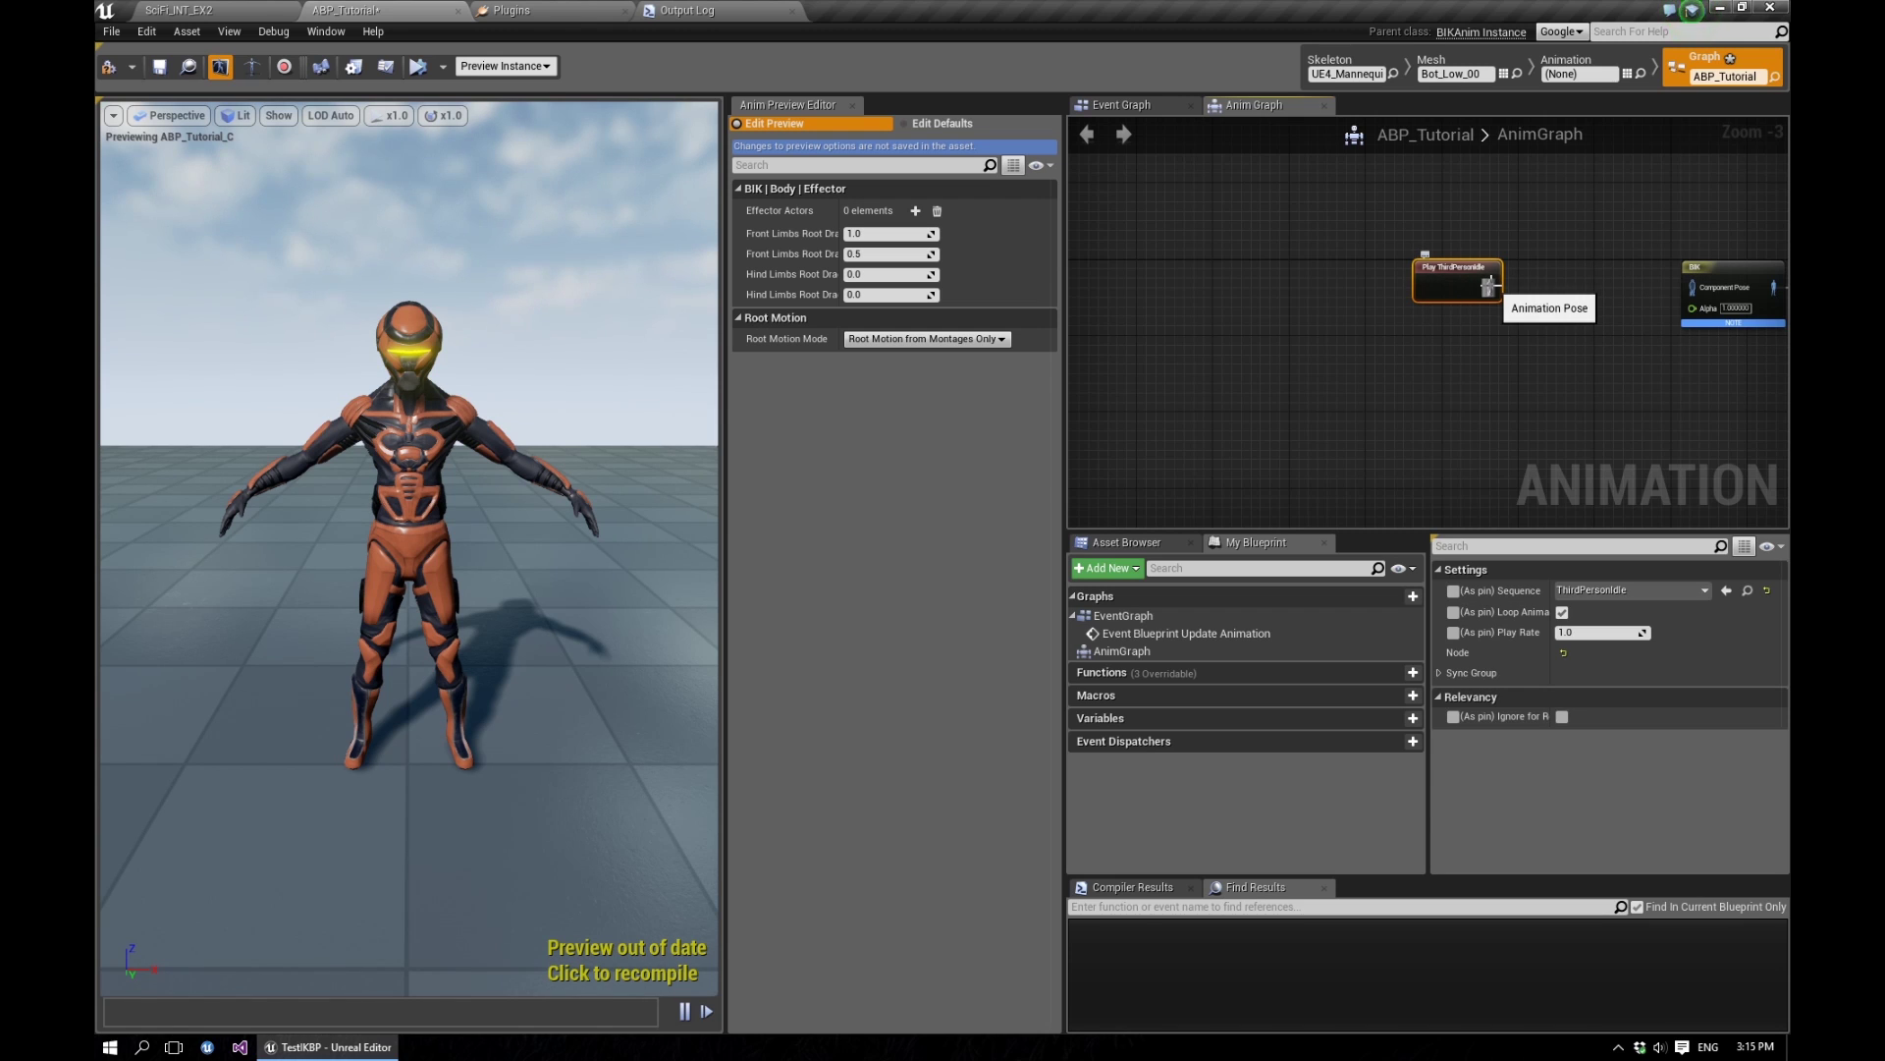
{"action": "left_click_drag", "start_coordinate": [1489, 287], "coordinate": [1696, 292]}
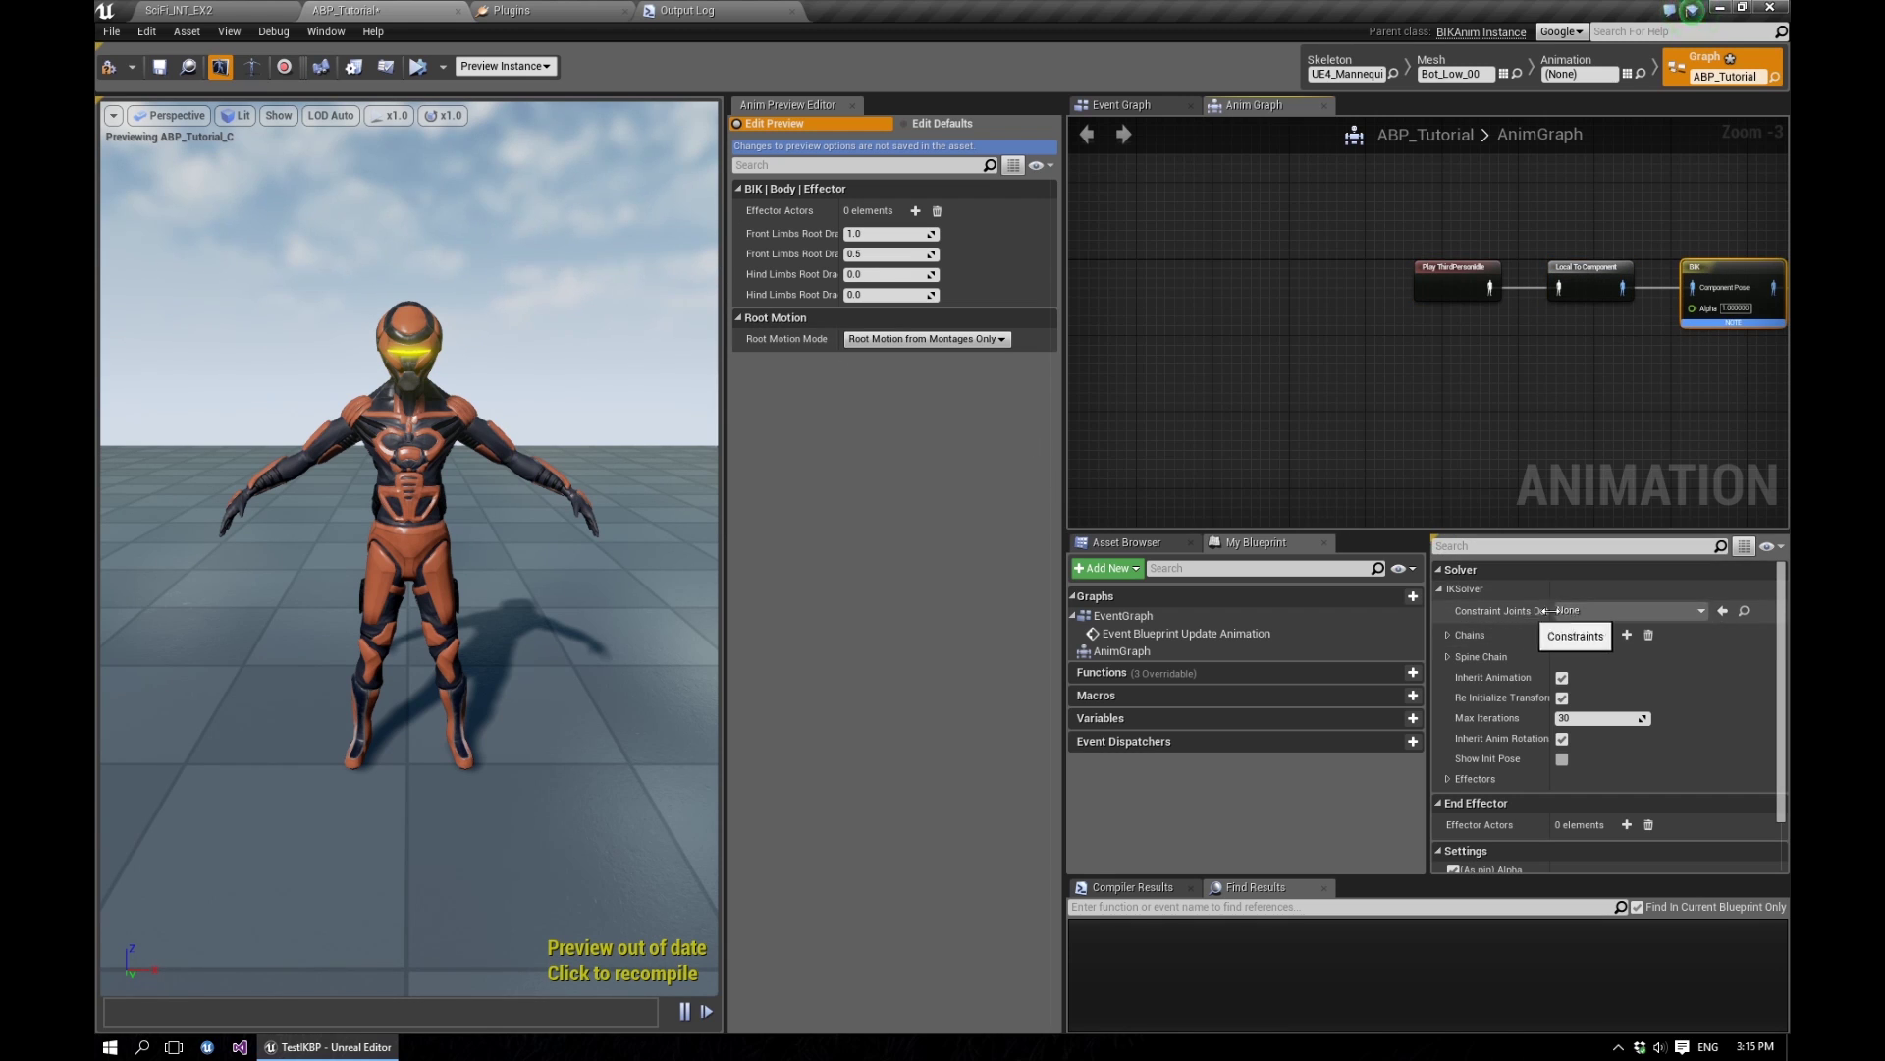
Assign ConstraintStore_UE4Mannequin as the joint constraints asset of the BIK node's IKSolver.
{"action": "right_click_drag", "start_coordinate": [1620, 409], "coordinate": [1331, 407]}
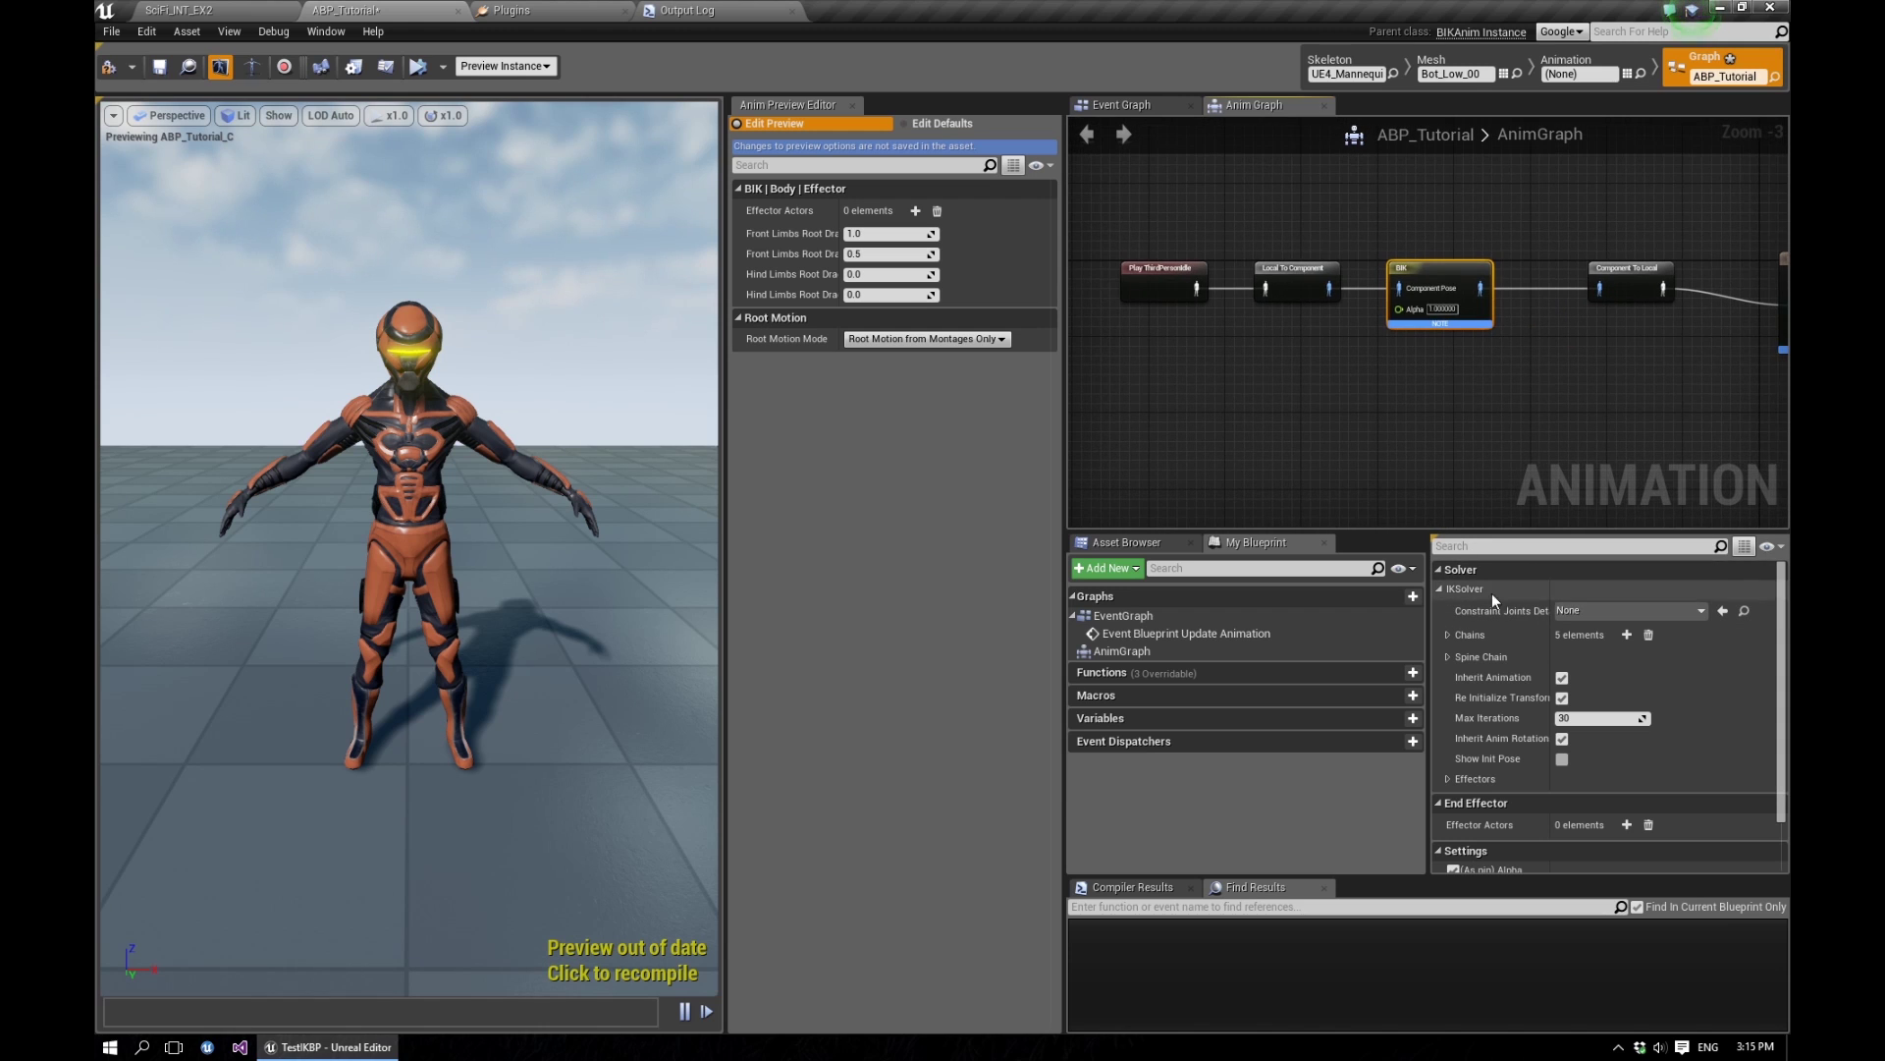
{"action": "left_click", "coordinate": [1588, 611]}
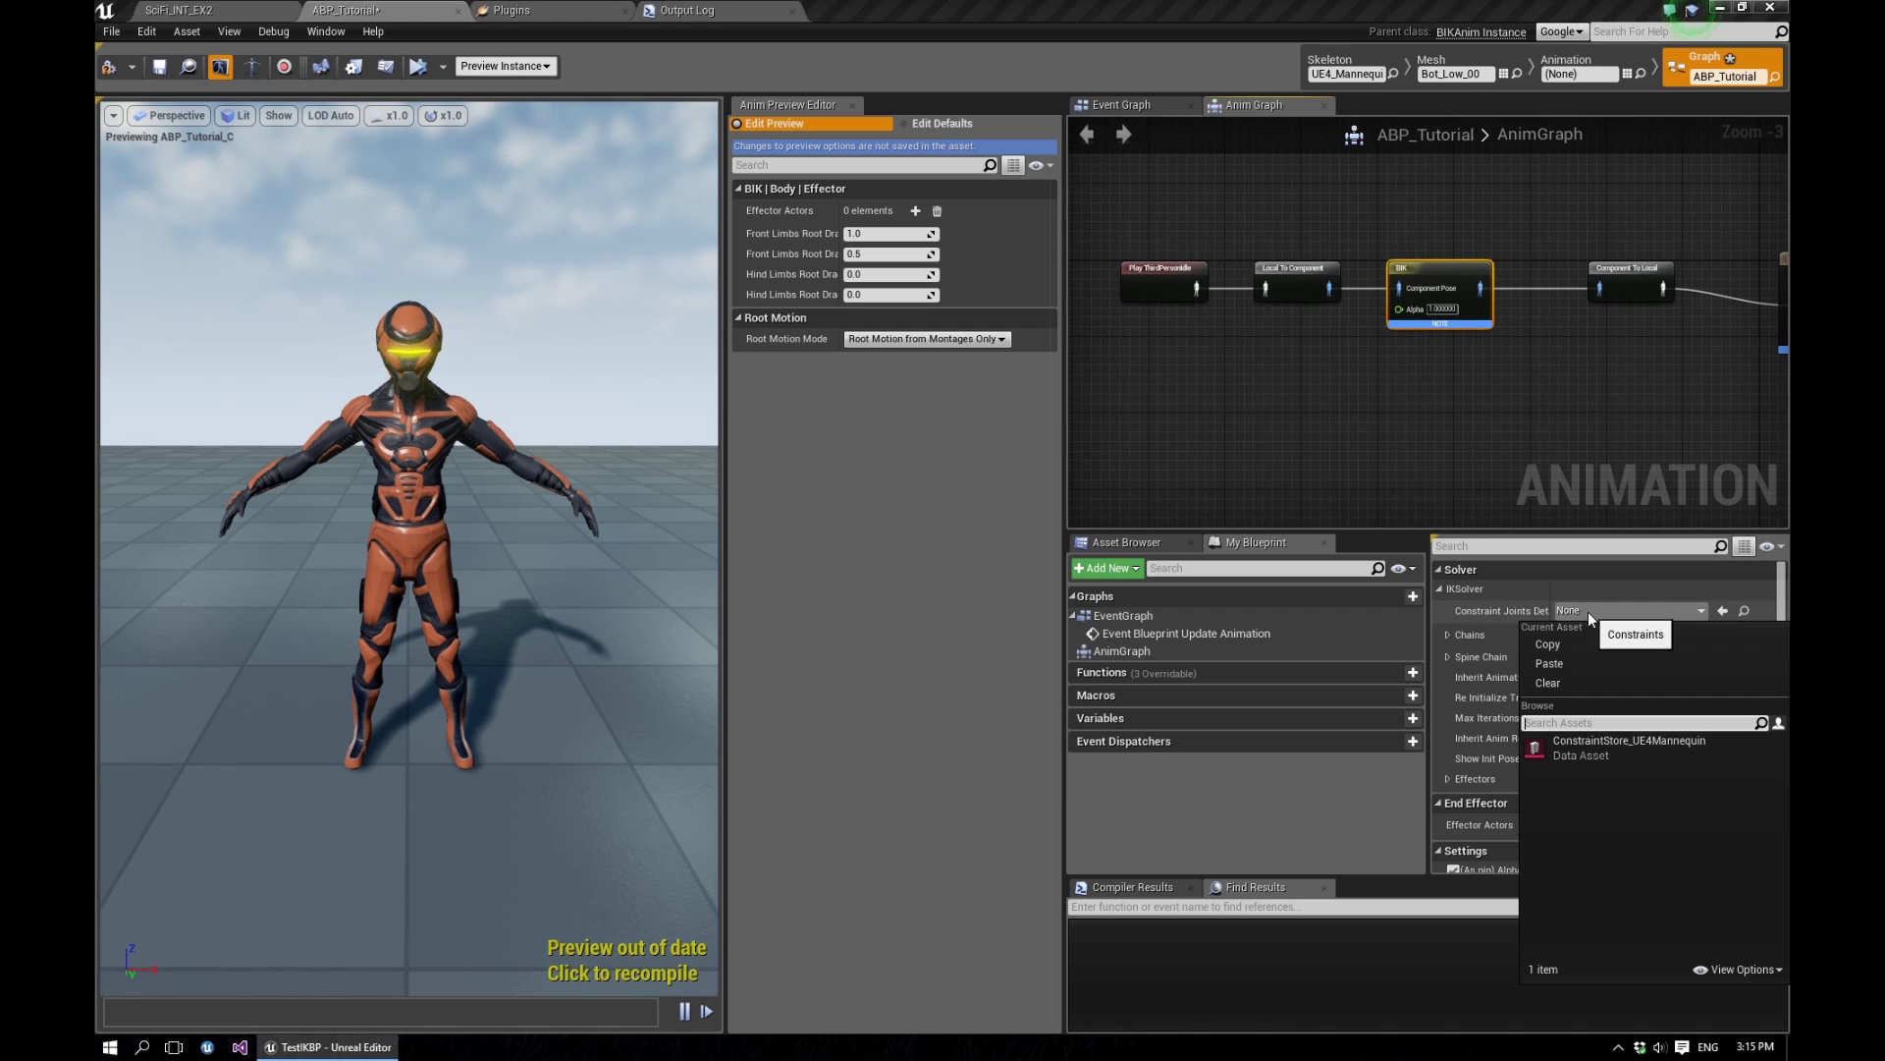
{"action": "left_click", "coordinate": [1644, 752]}
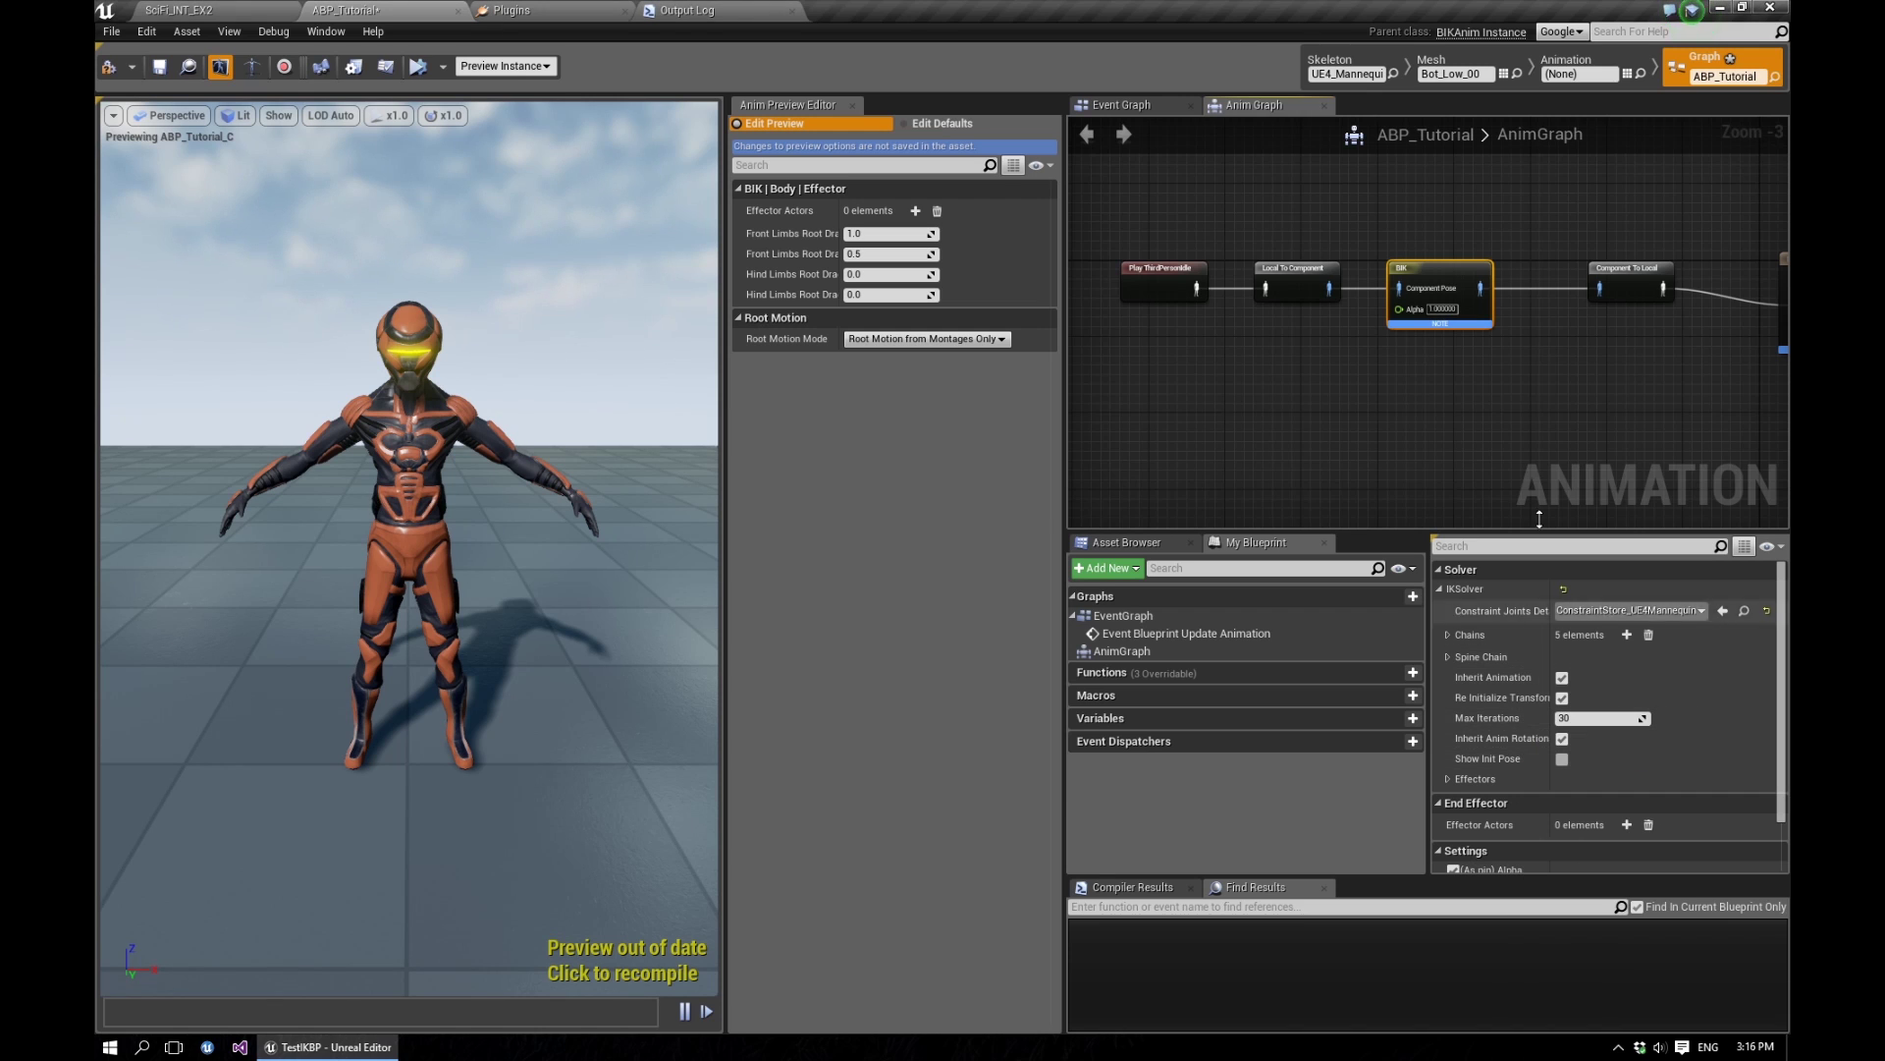
Compile and save the ABP_Tutorial animation blueprint, and close its editor.
{"action": "scroll", "coordinate": [1546, 736], "scroll_direction": "down", "scroll_amount": 2}
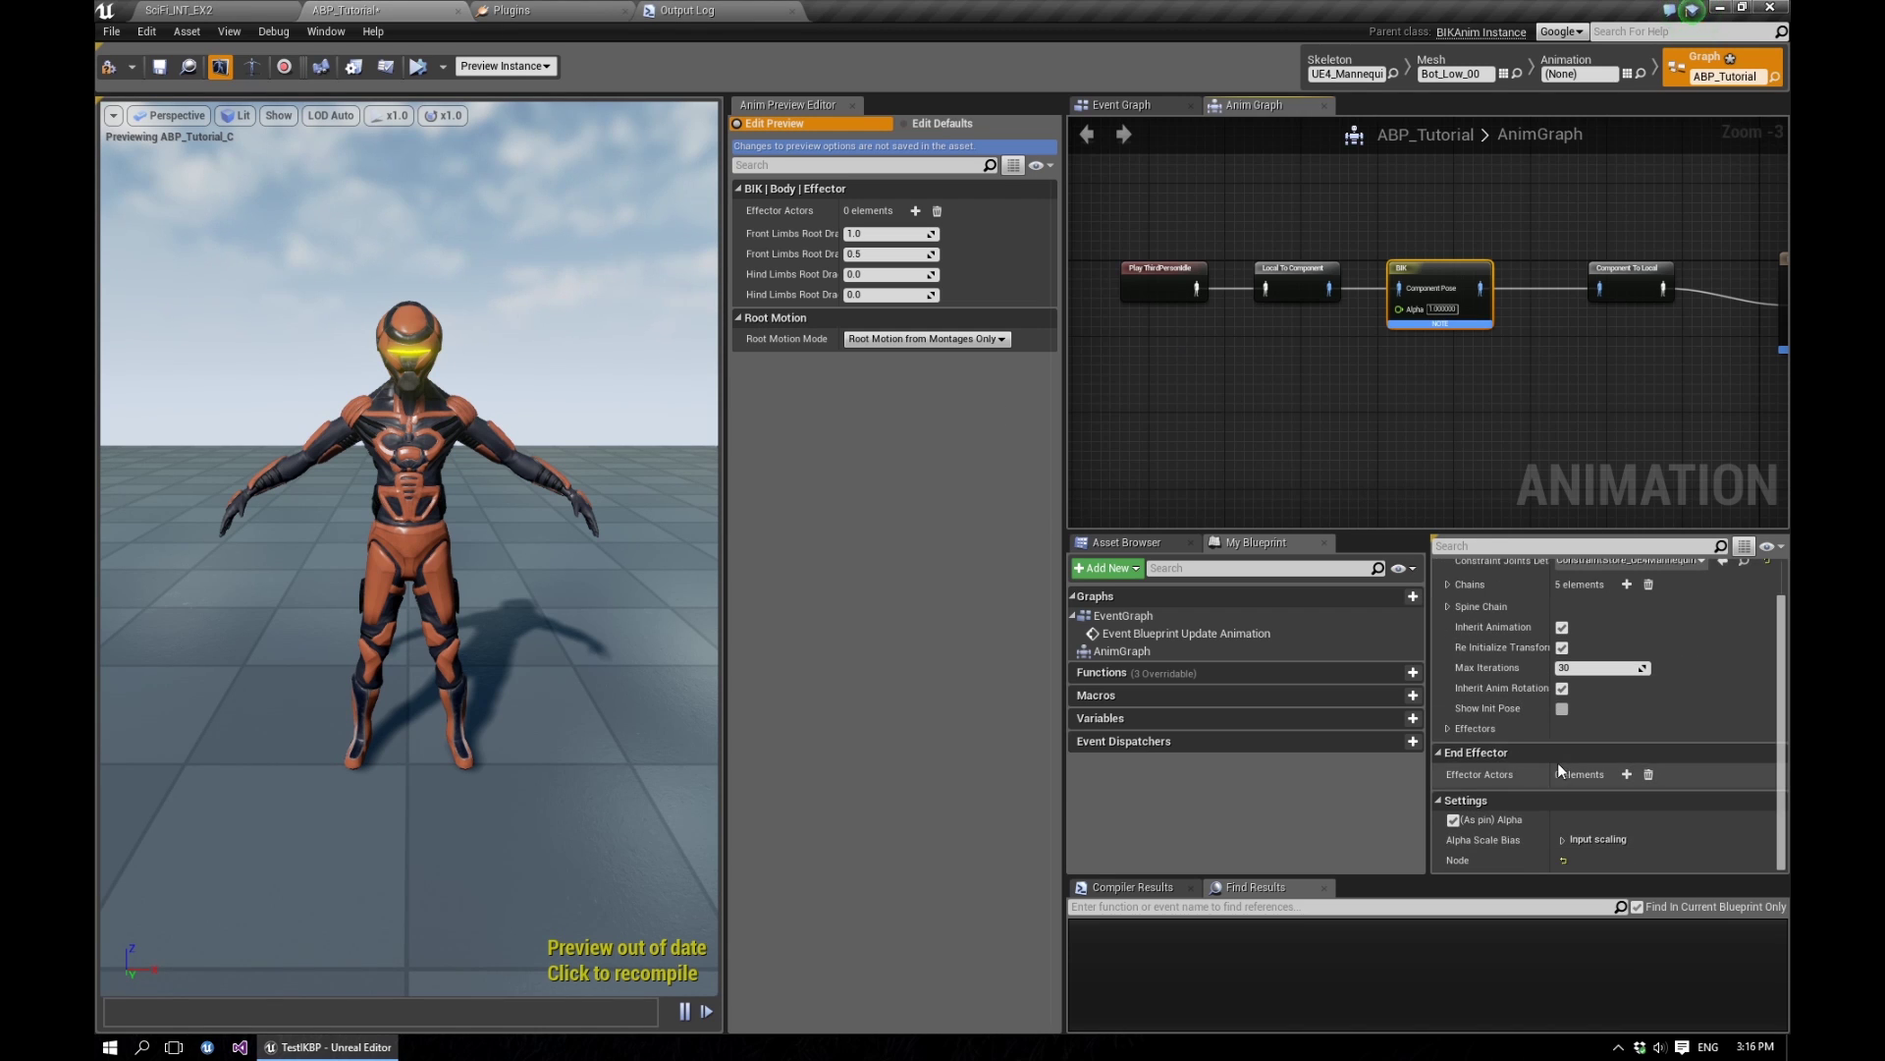
{"action": "left_click", "coordinate": [109, 69]}
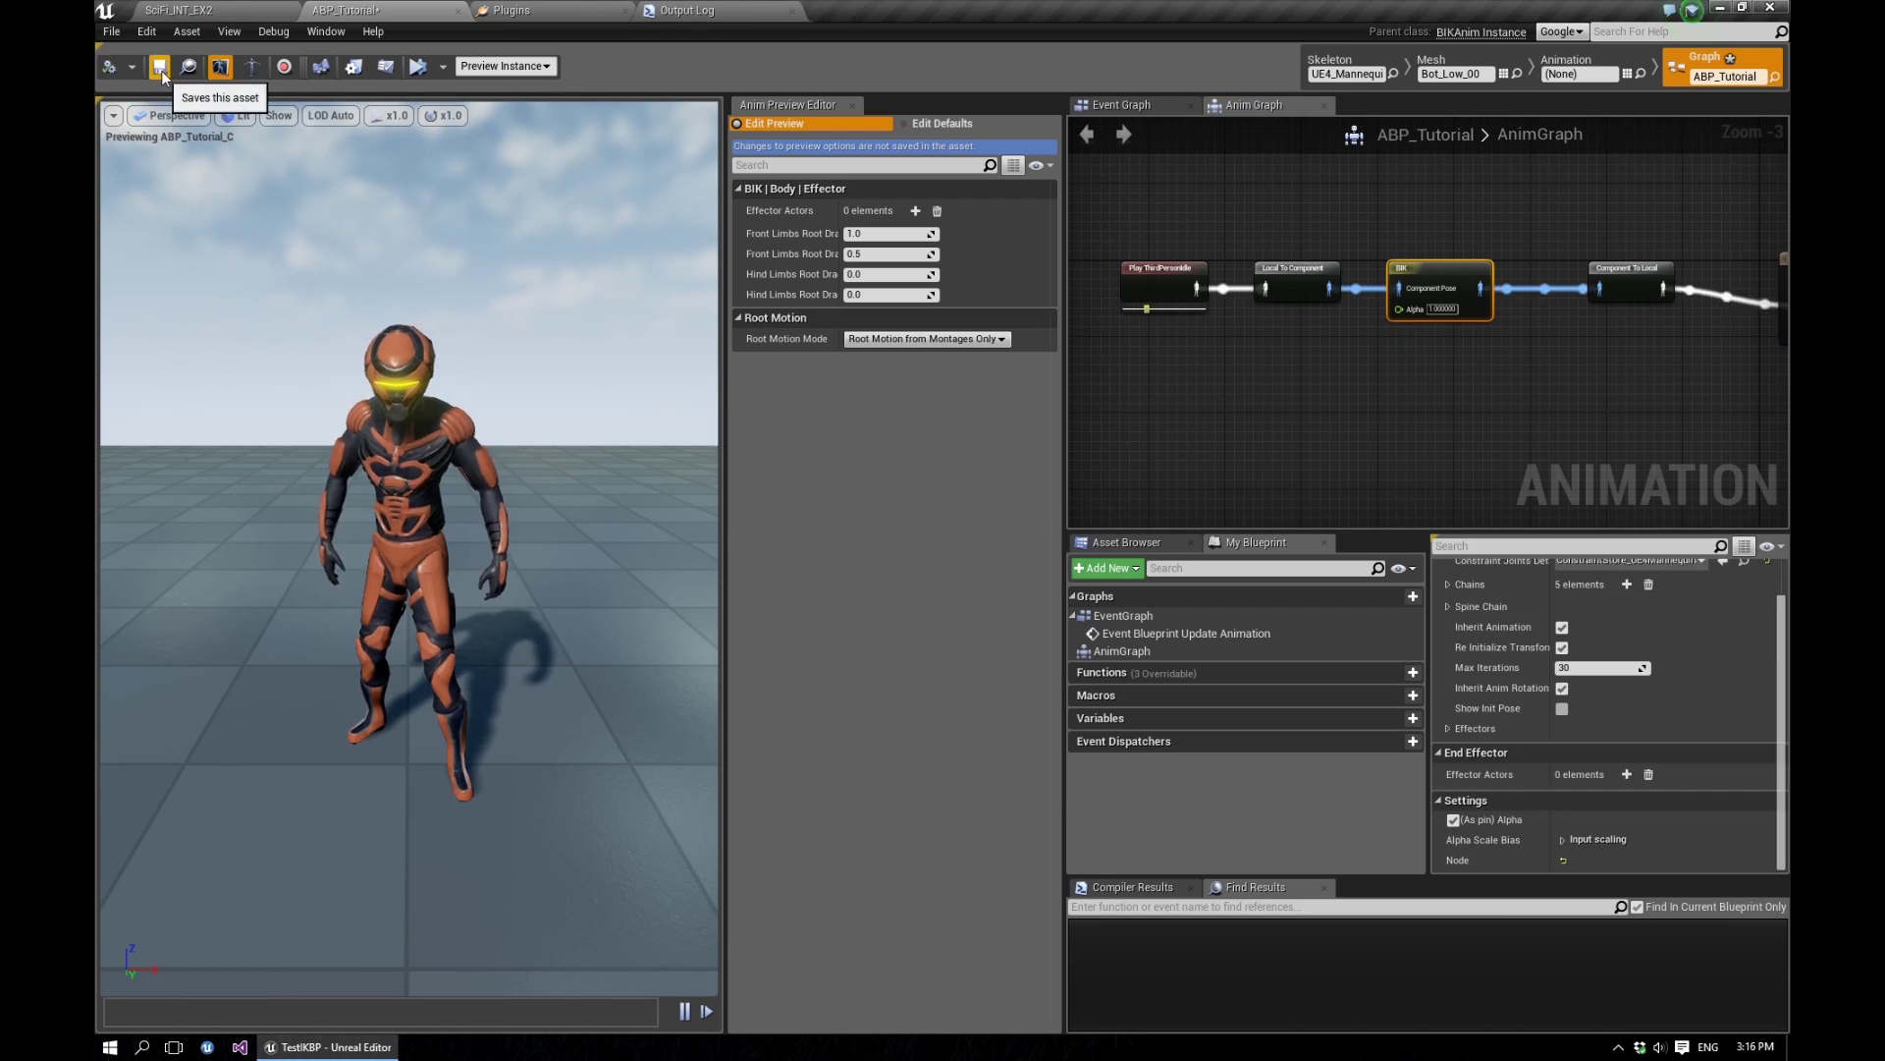
{"action": "scroll", "coordinate": [1326, 398], "scroll_direction": "down", "scroll_amount": 1}
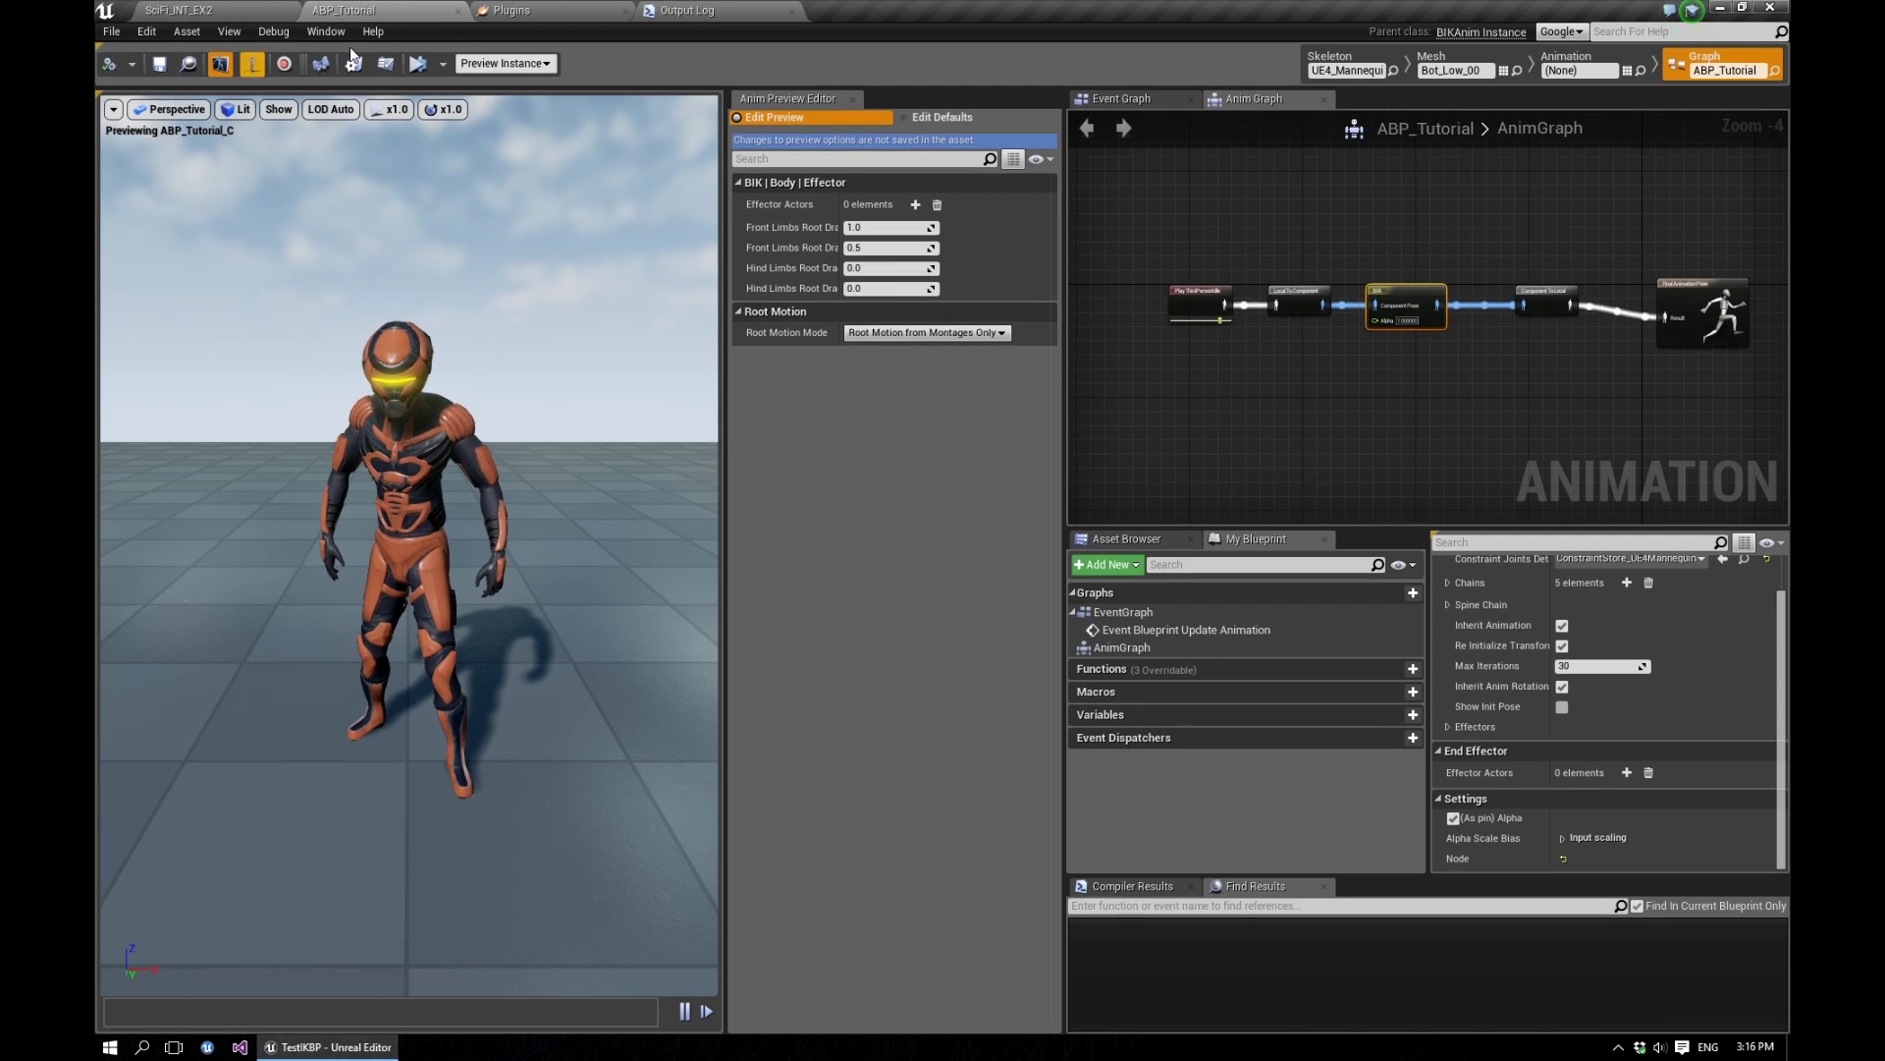
{"action": "left_click", "coordinate": [458, 10]}
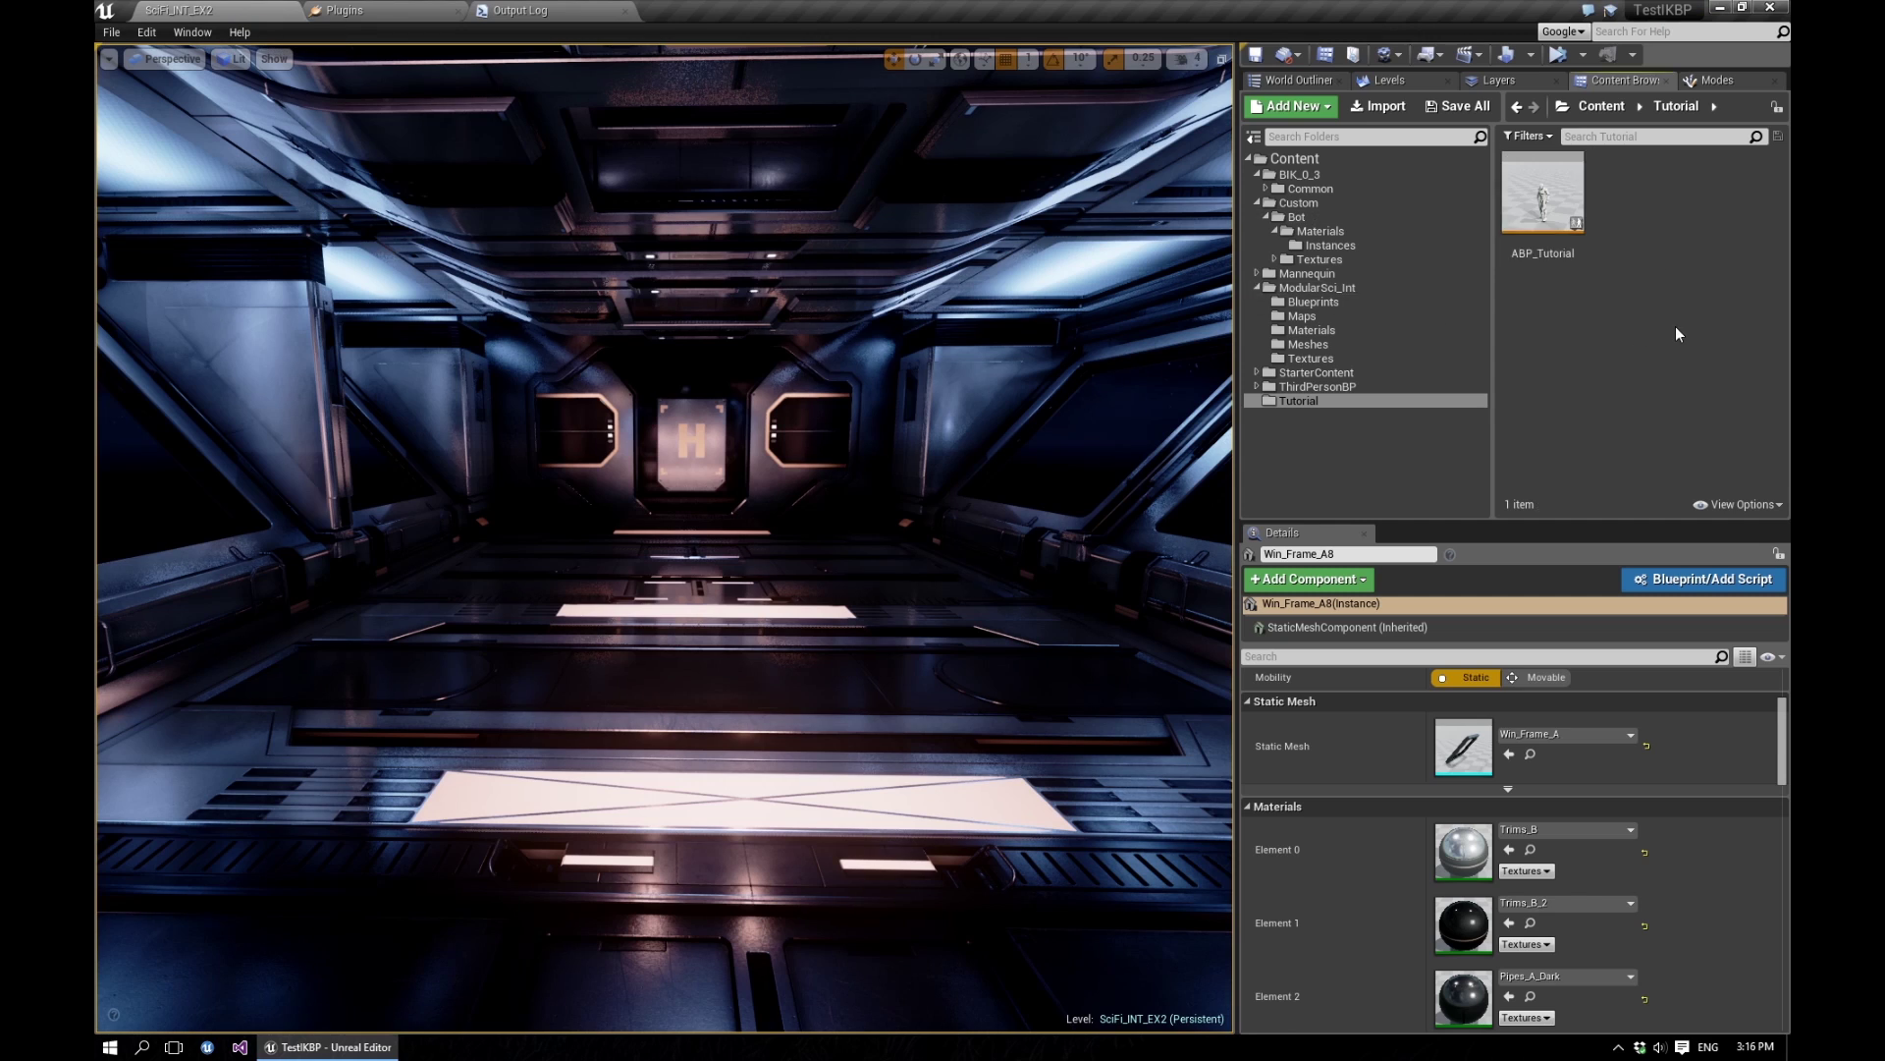
Create a blueprint class named TutorialActor in the Tutorial folder with BIKActor as its parent class.
{"action": "right_click", "coordinate": [1652, 222]}
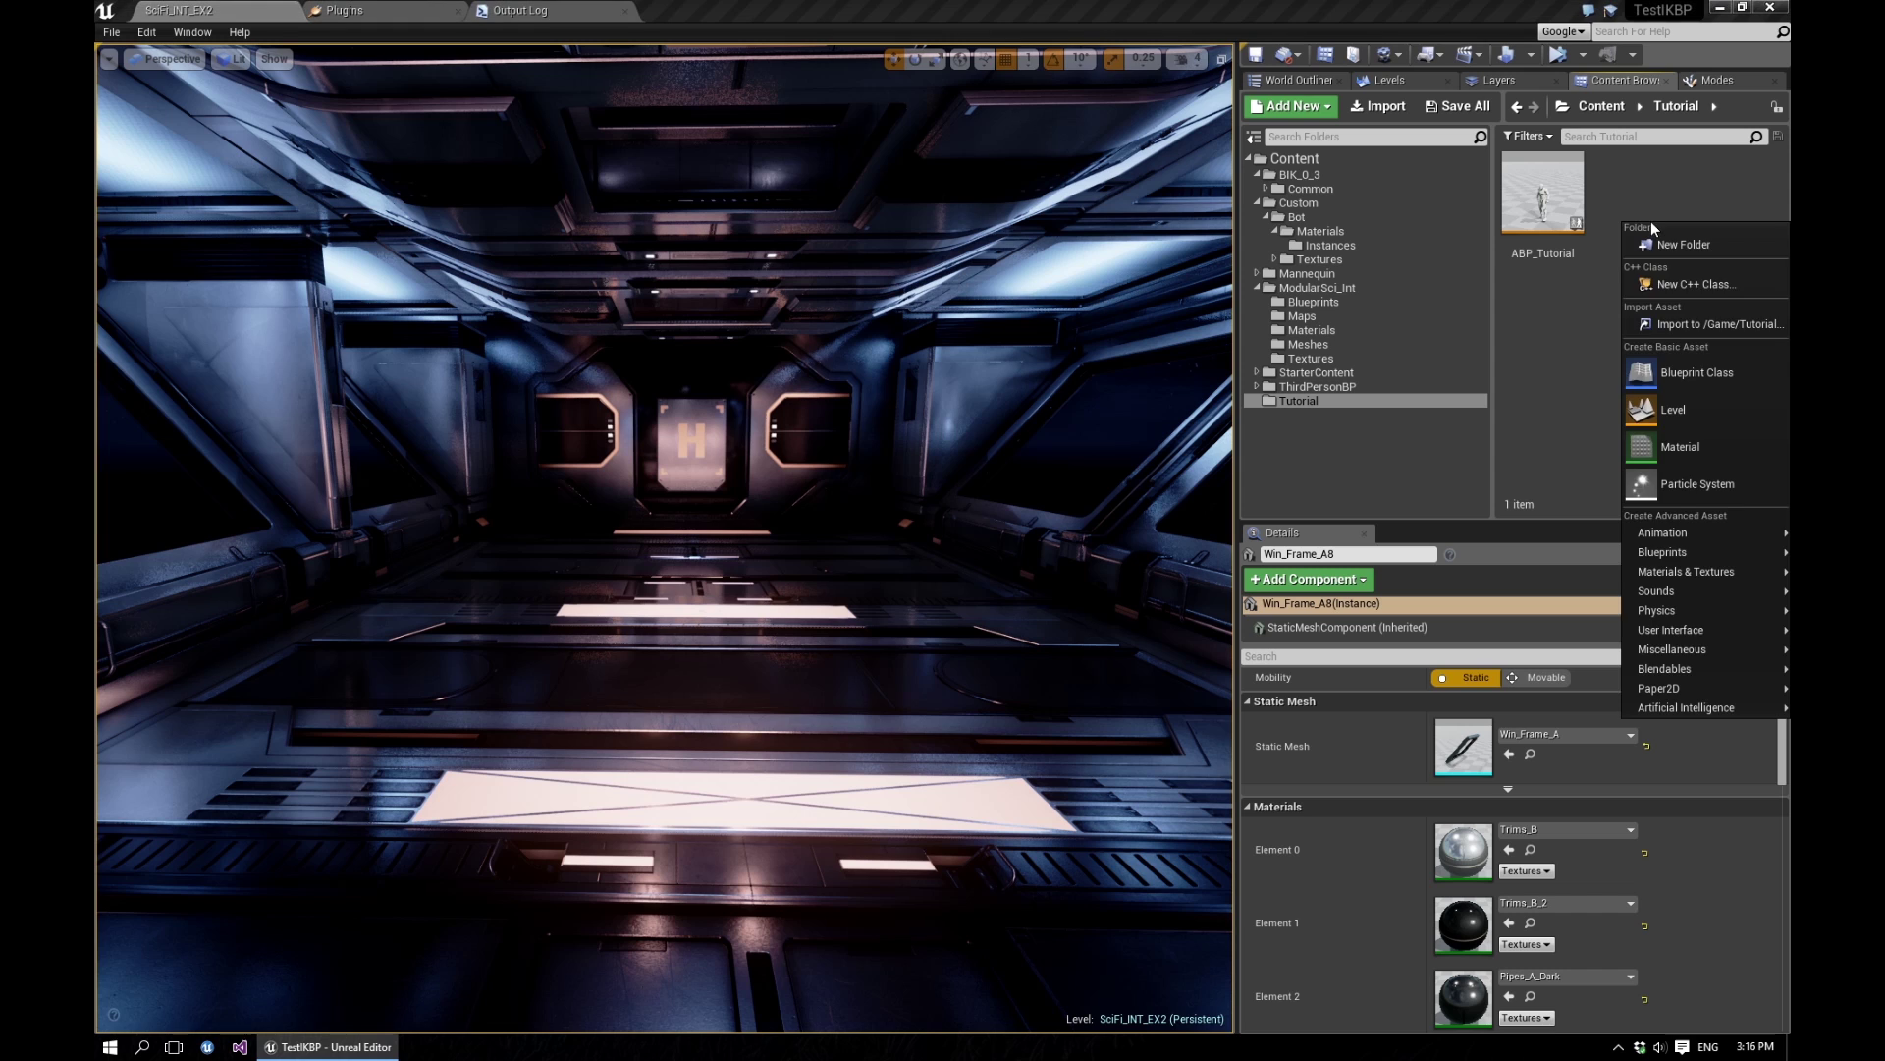
{"action": "left_click", "coordinate": [1689, 374]}
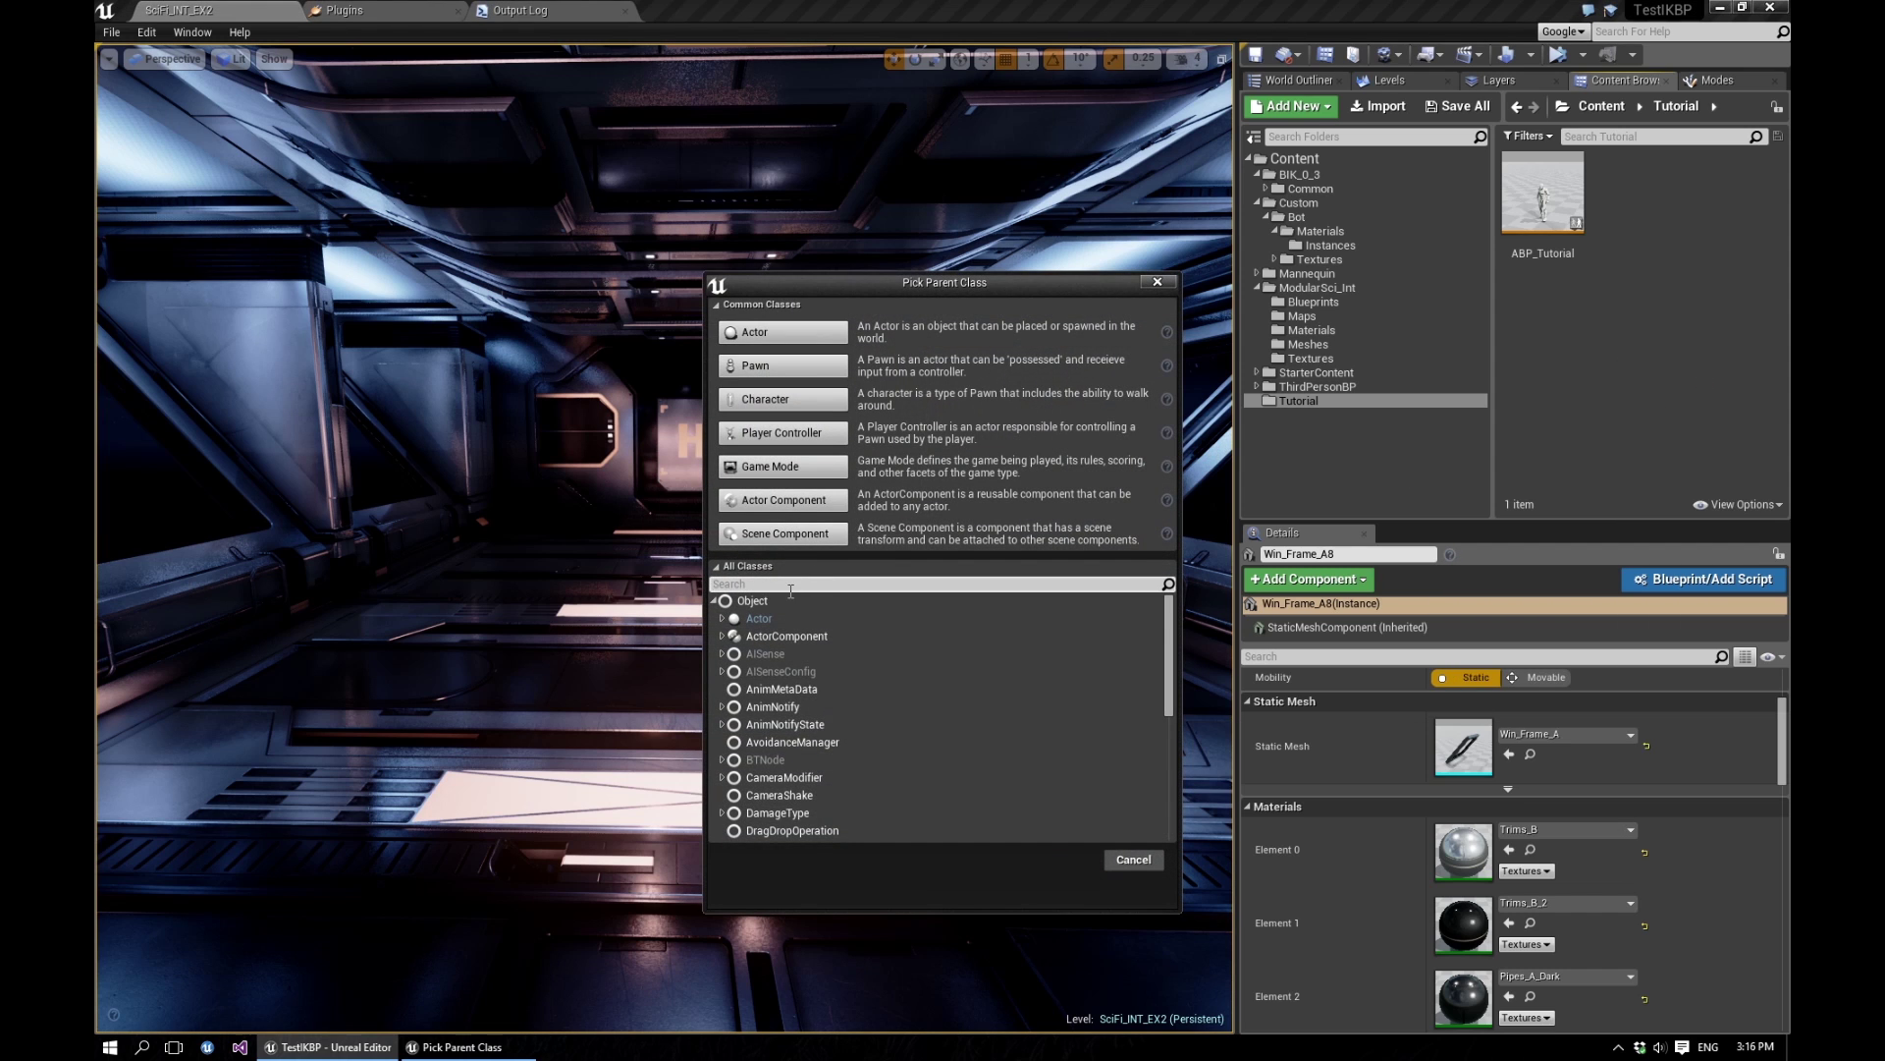
{"action": "type", "text": "BIK"}
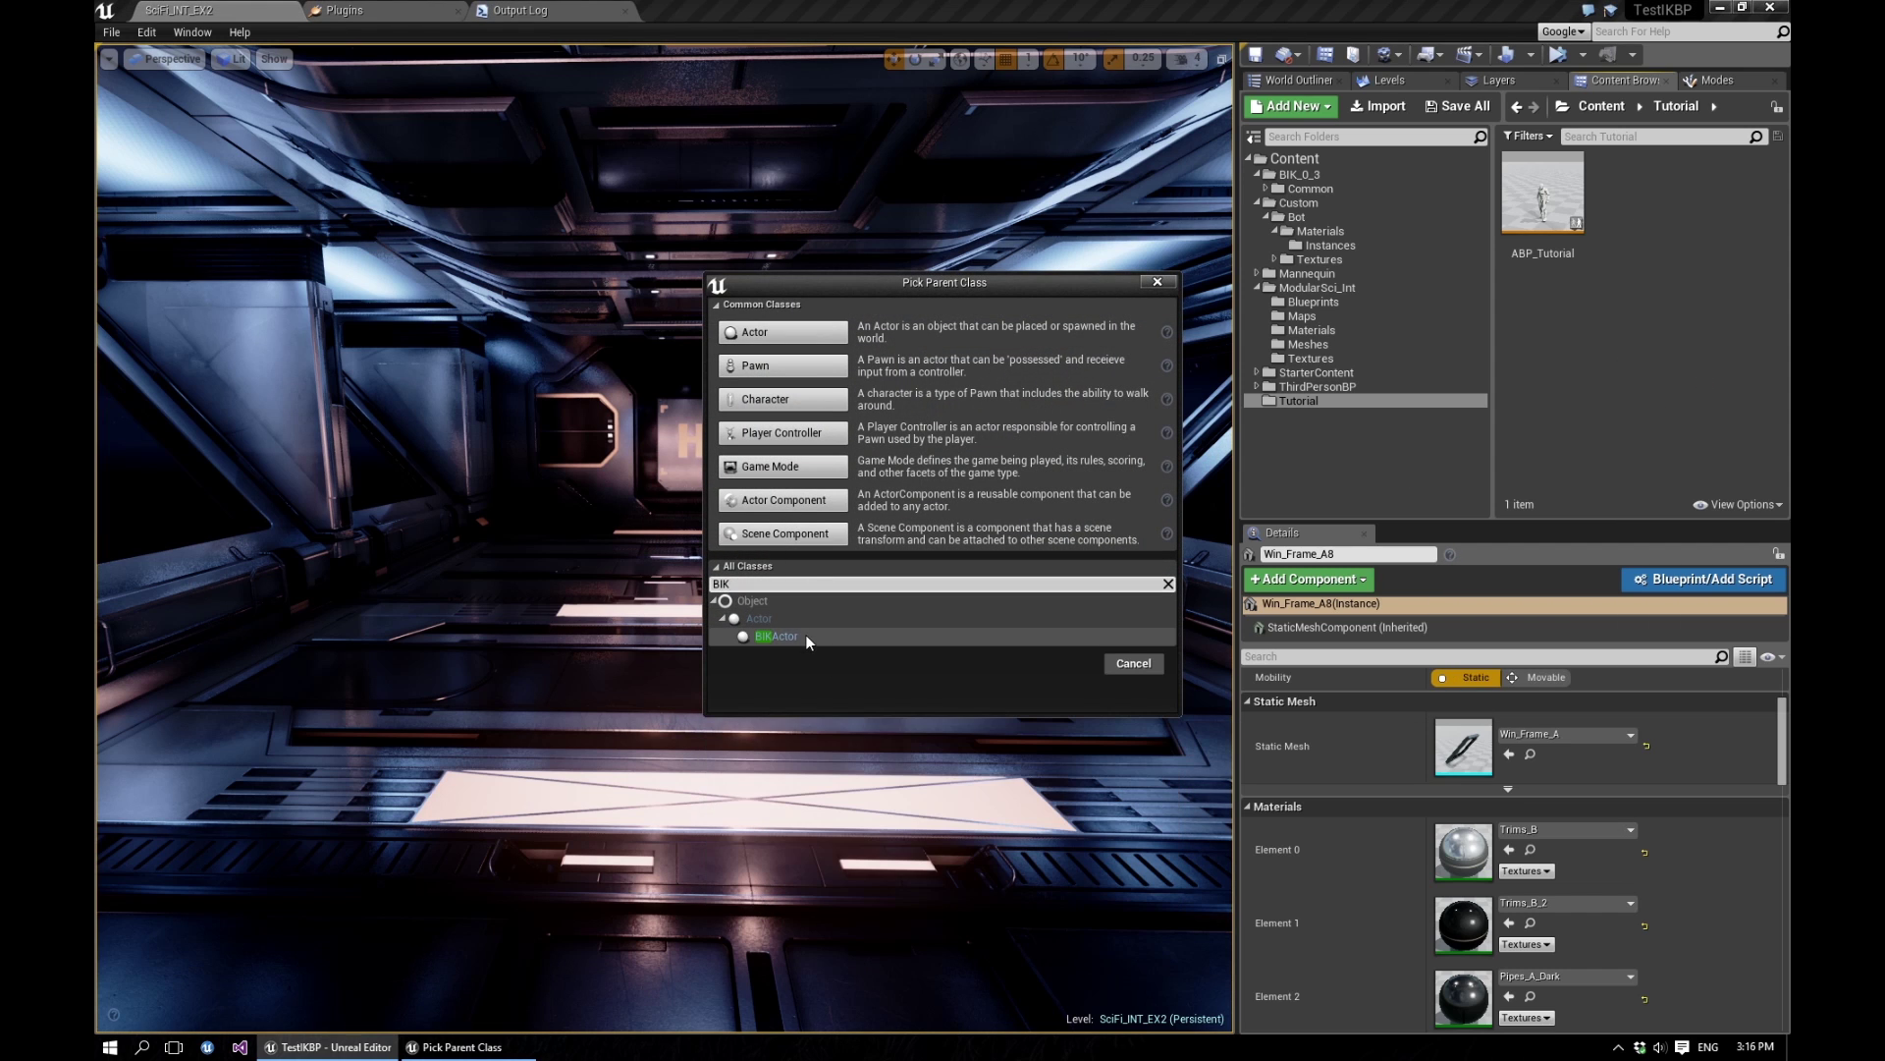
{"action": "left_click", "coordinate": [805, 634]}
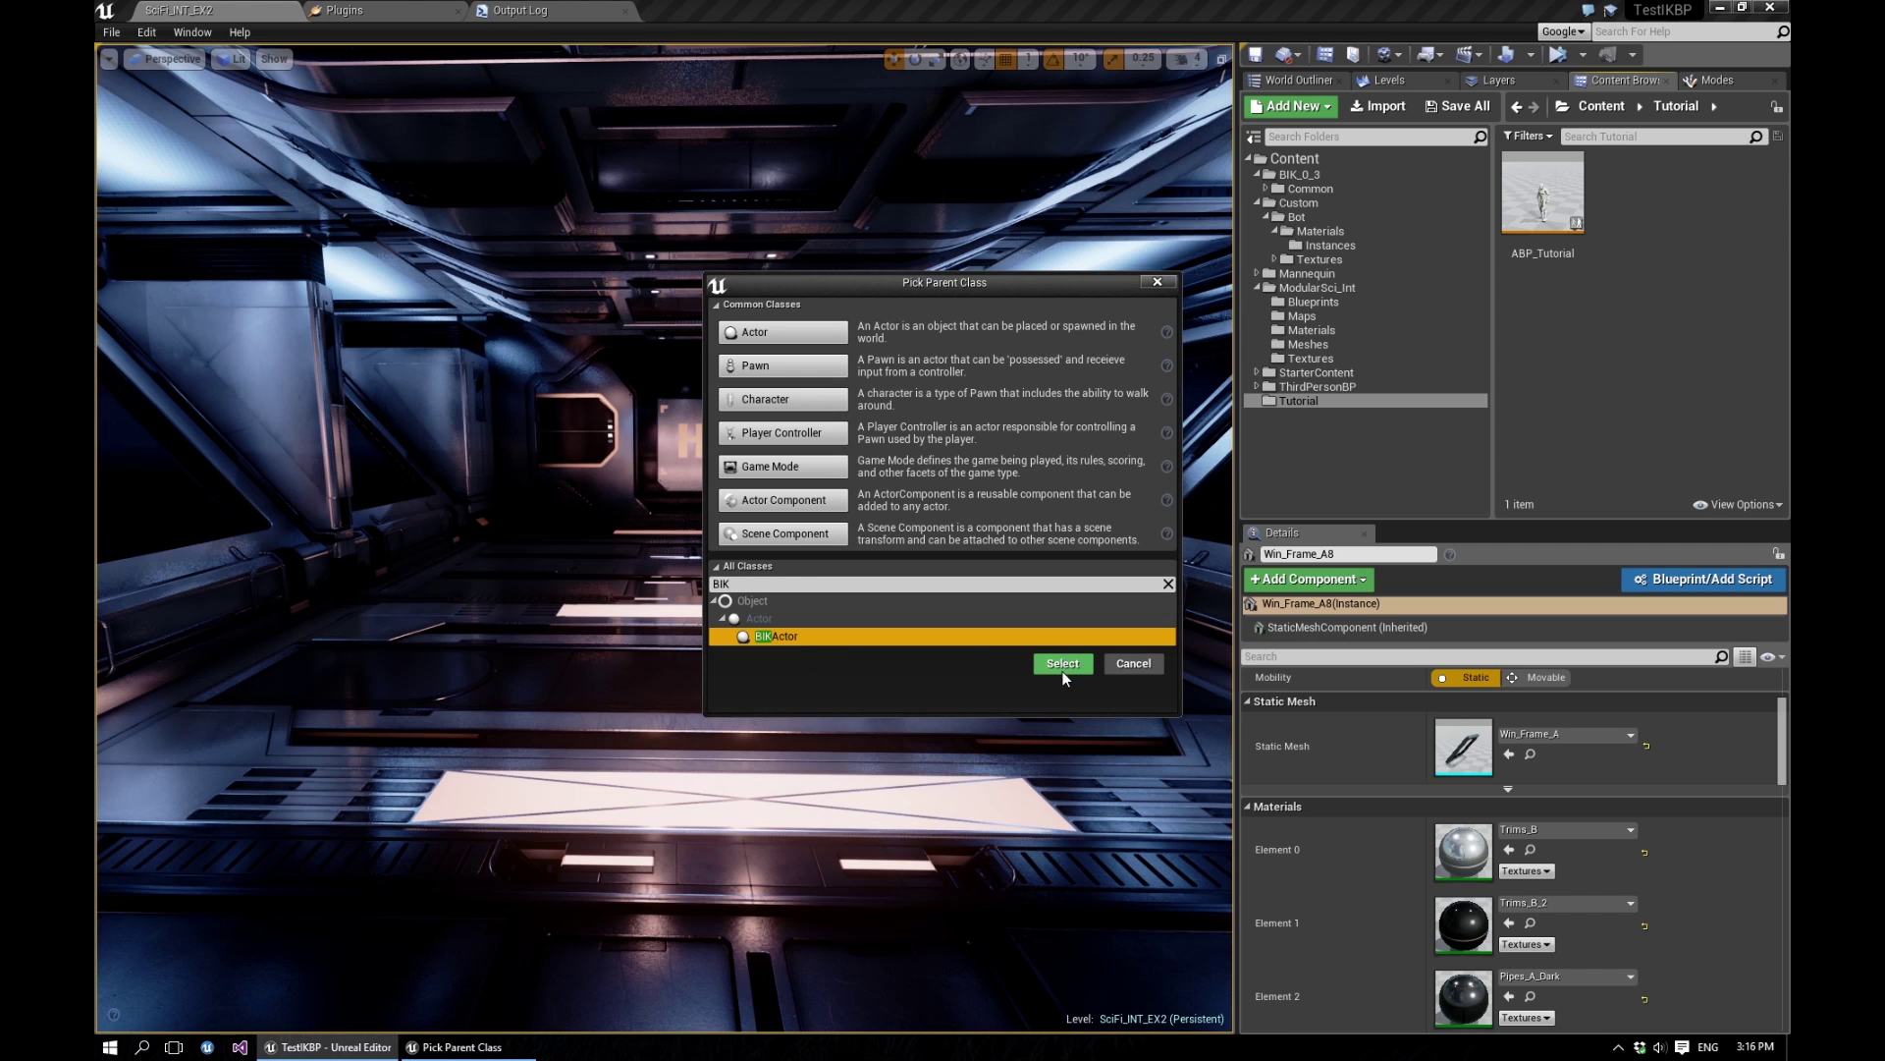
{"action": "left_click", "coordinate": [1063, 666]}
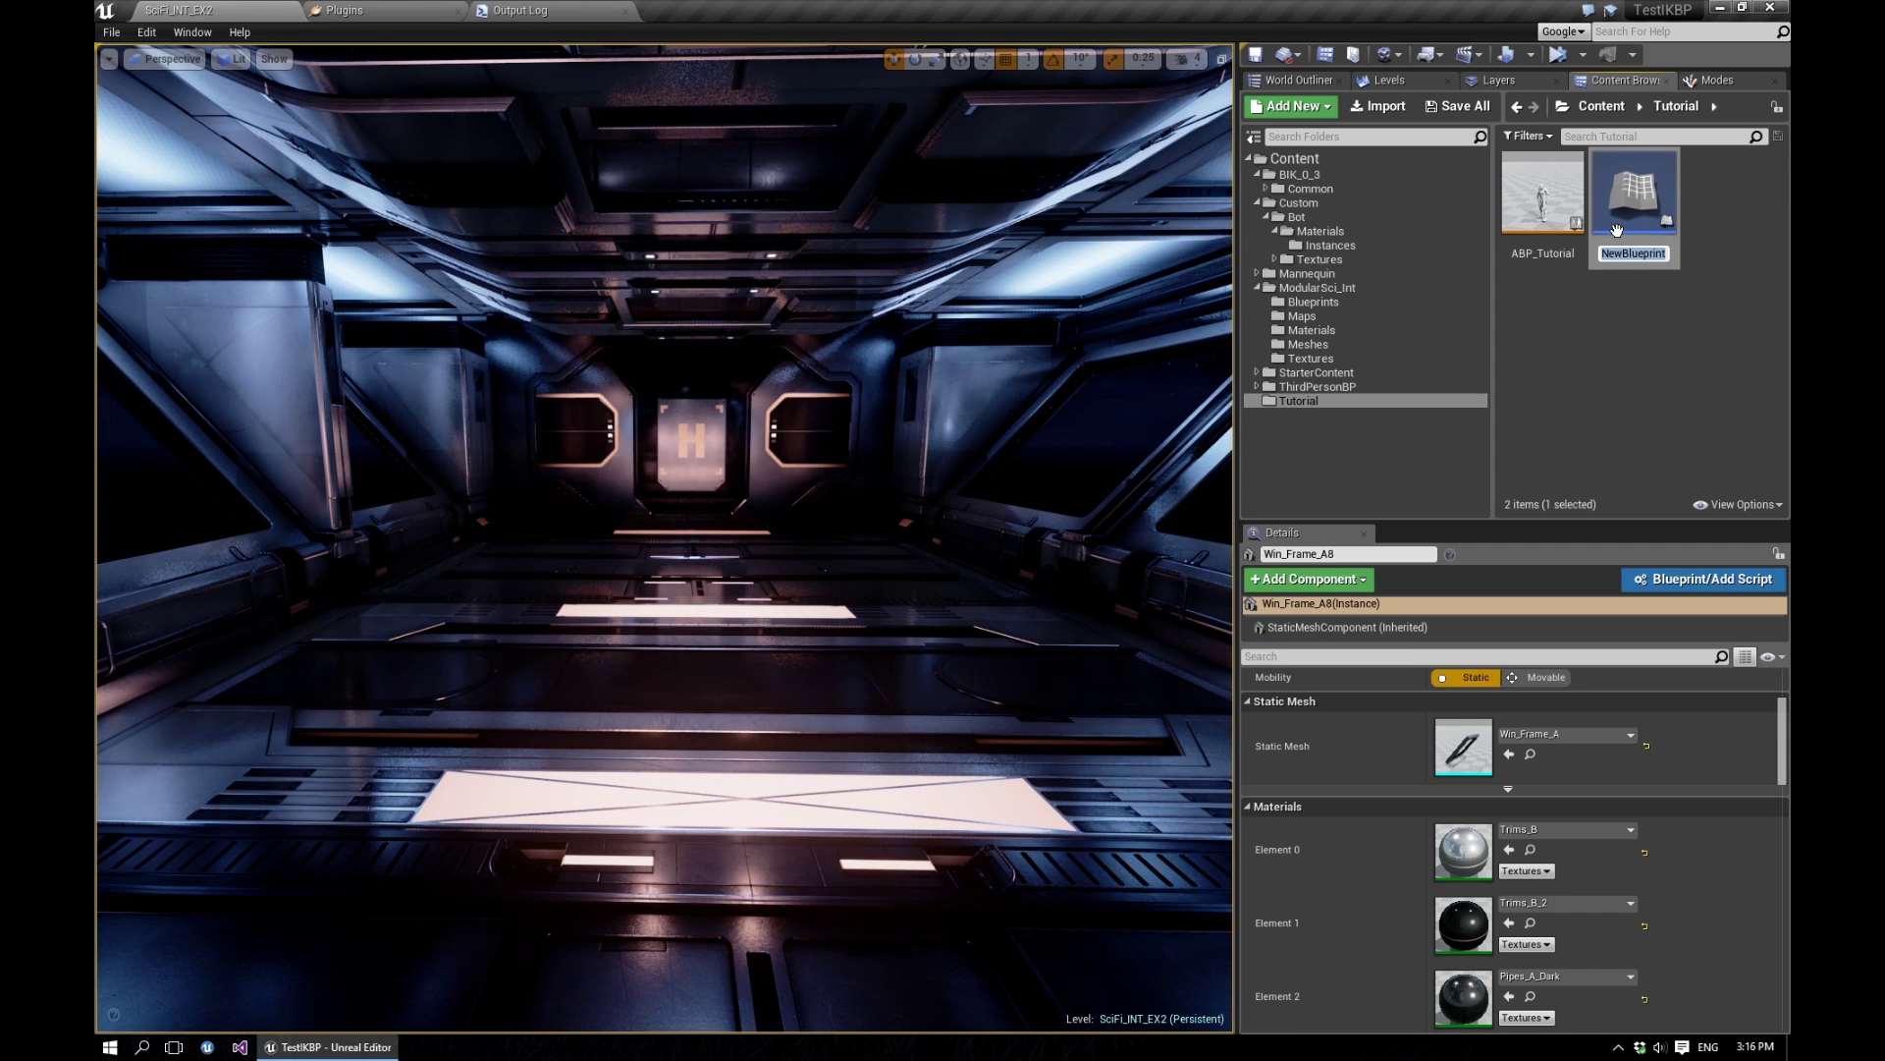
{"action": "type", "text": "TutorialActor"}
{"action": "key", "text": "Return"}
Open TutorialActor in a docked editor and assign Bot_Low_00 as the mesh of its inherited SkeletalMesh component.
{"action": "double_click", "coordinate": [1617, 231]}
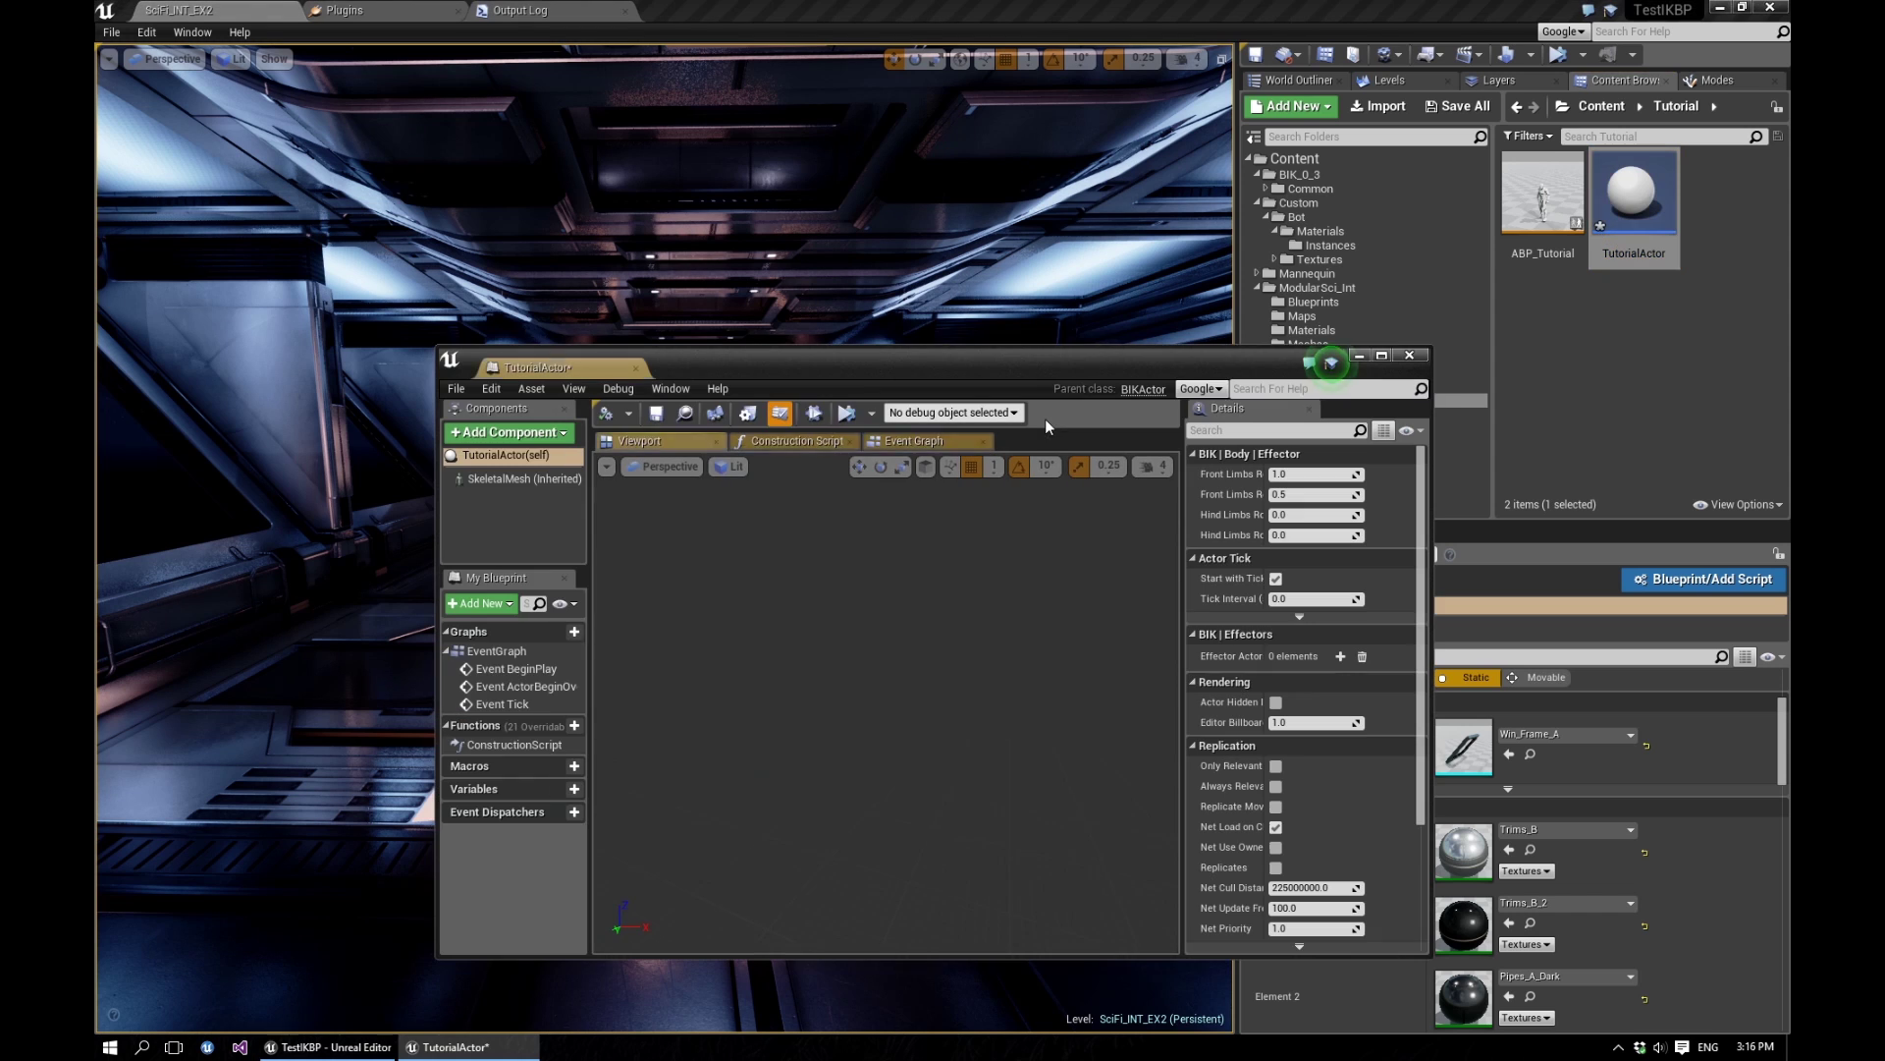
{"action": "left_click_drag", "start_coordinate": [591, 369], "coordinate": [413, 12]}
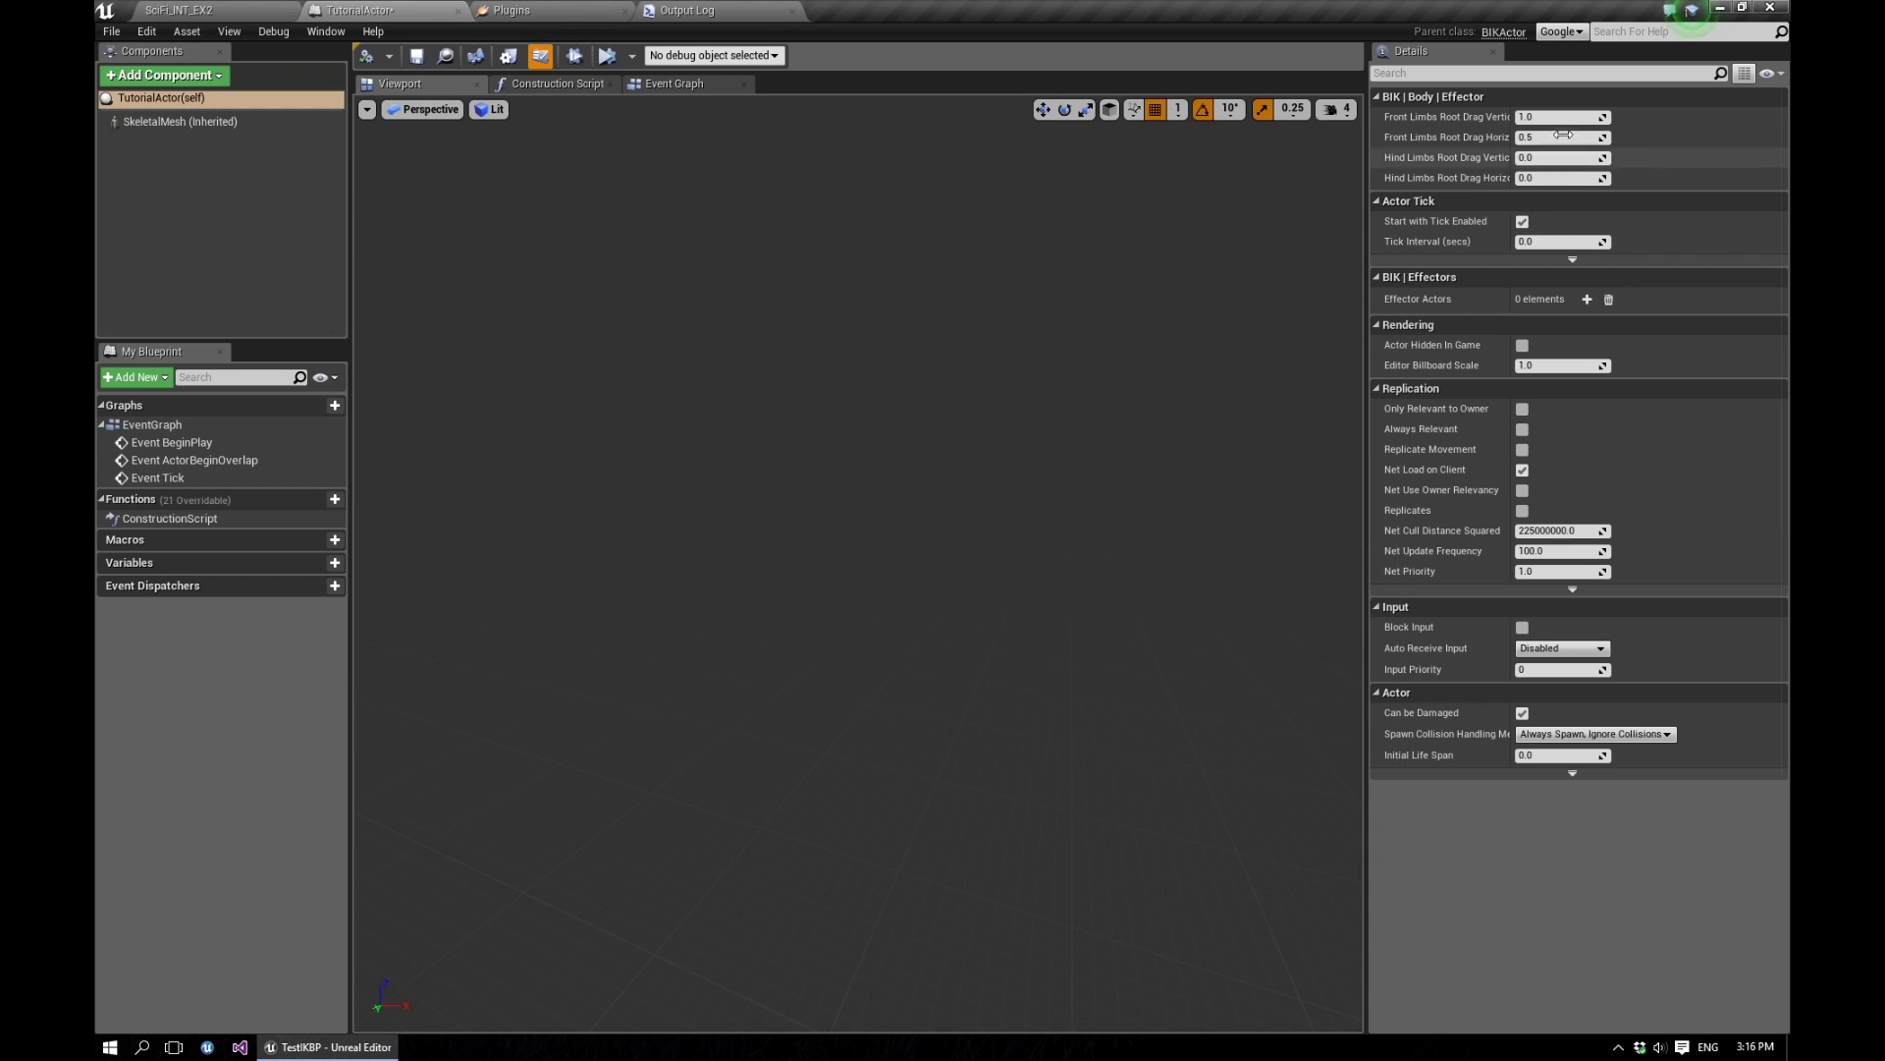
{"action": "left_click", "coordinate": [174, 122]}
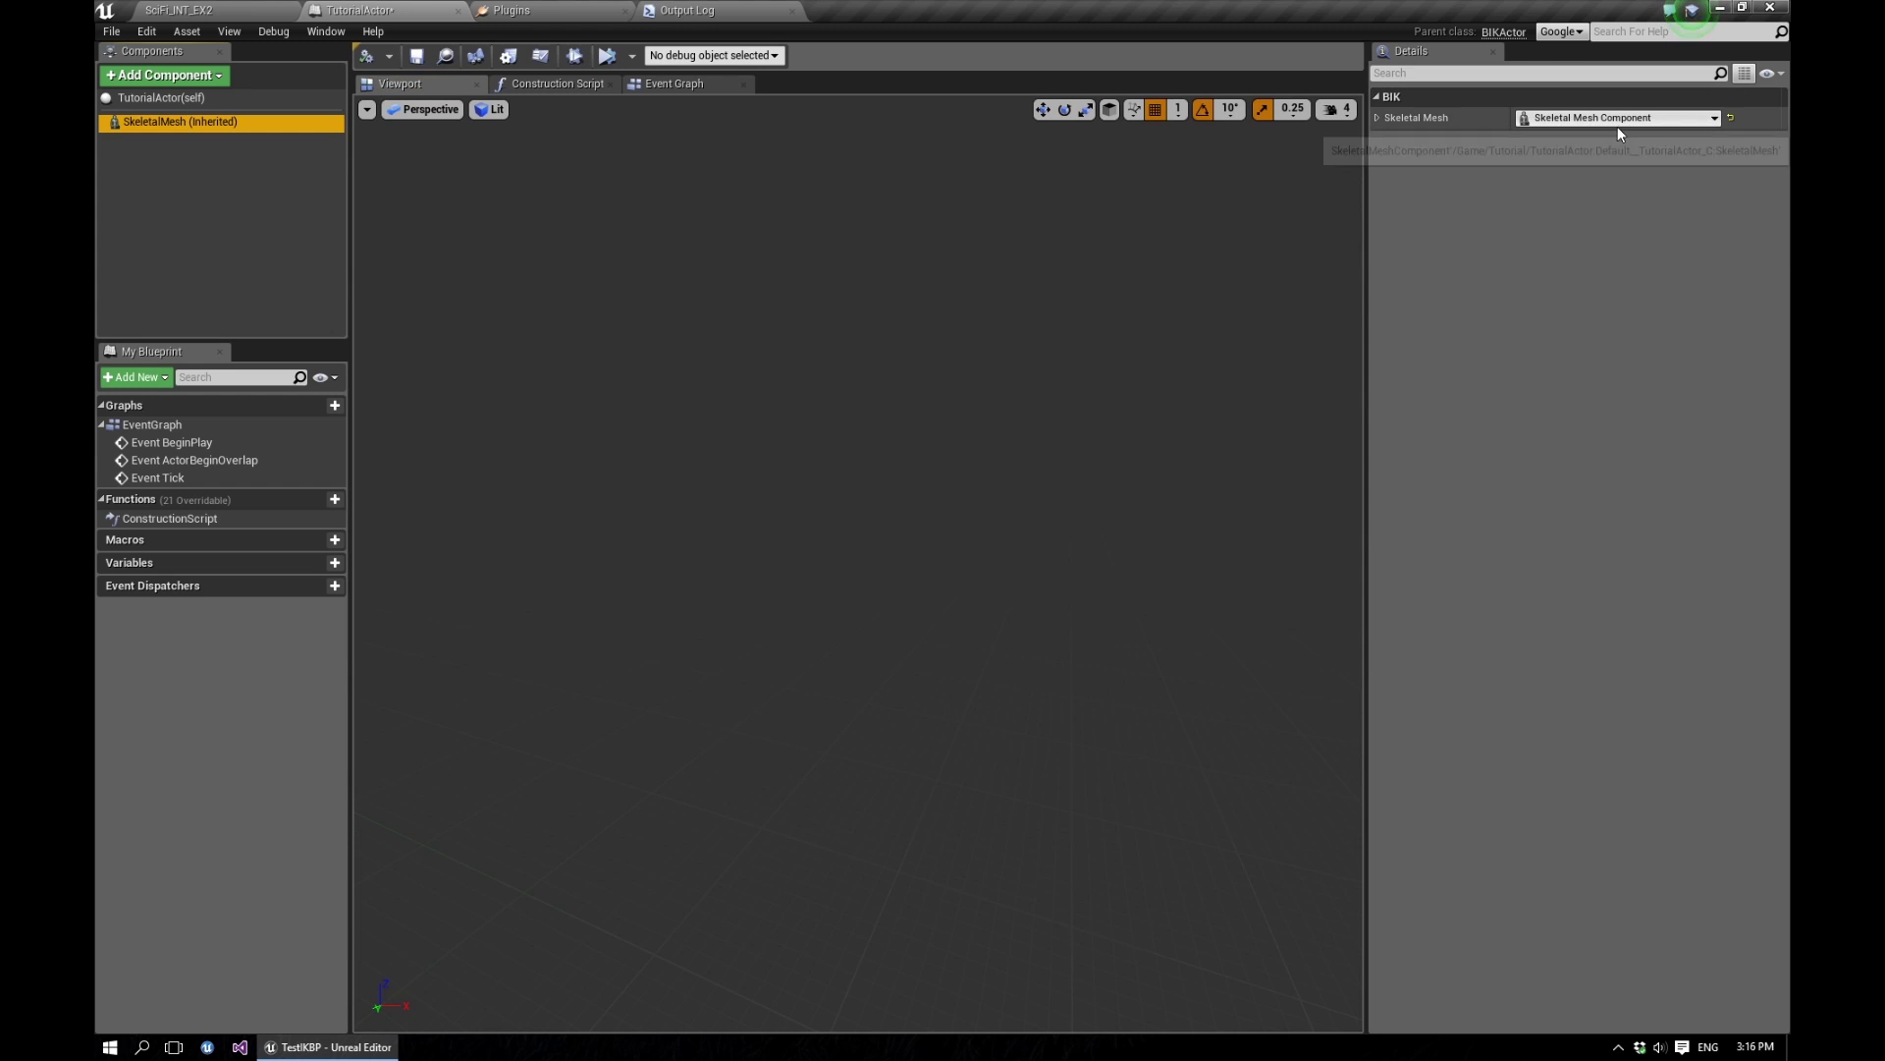
{"action": "left_click", "coordinate": [1377, 117]}
{"action": "left_click", "coordinate": [1399, 201]}
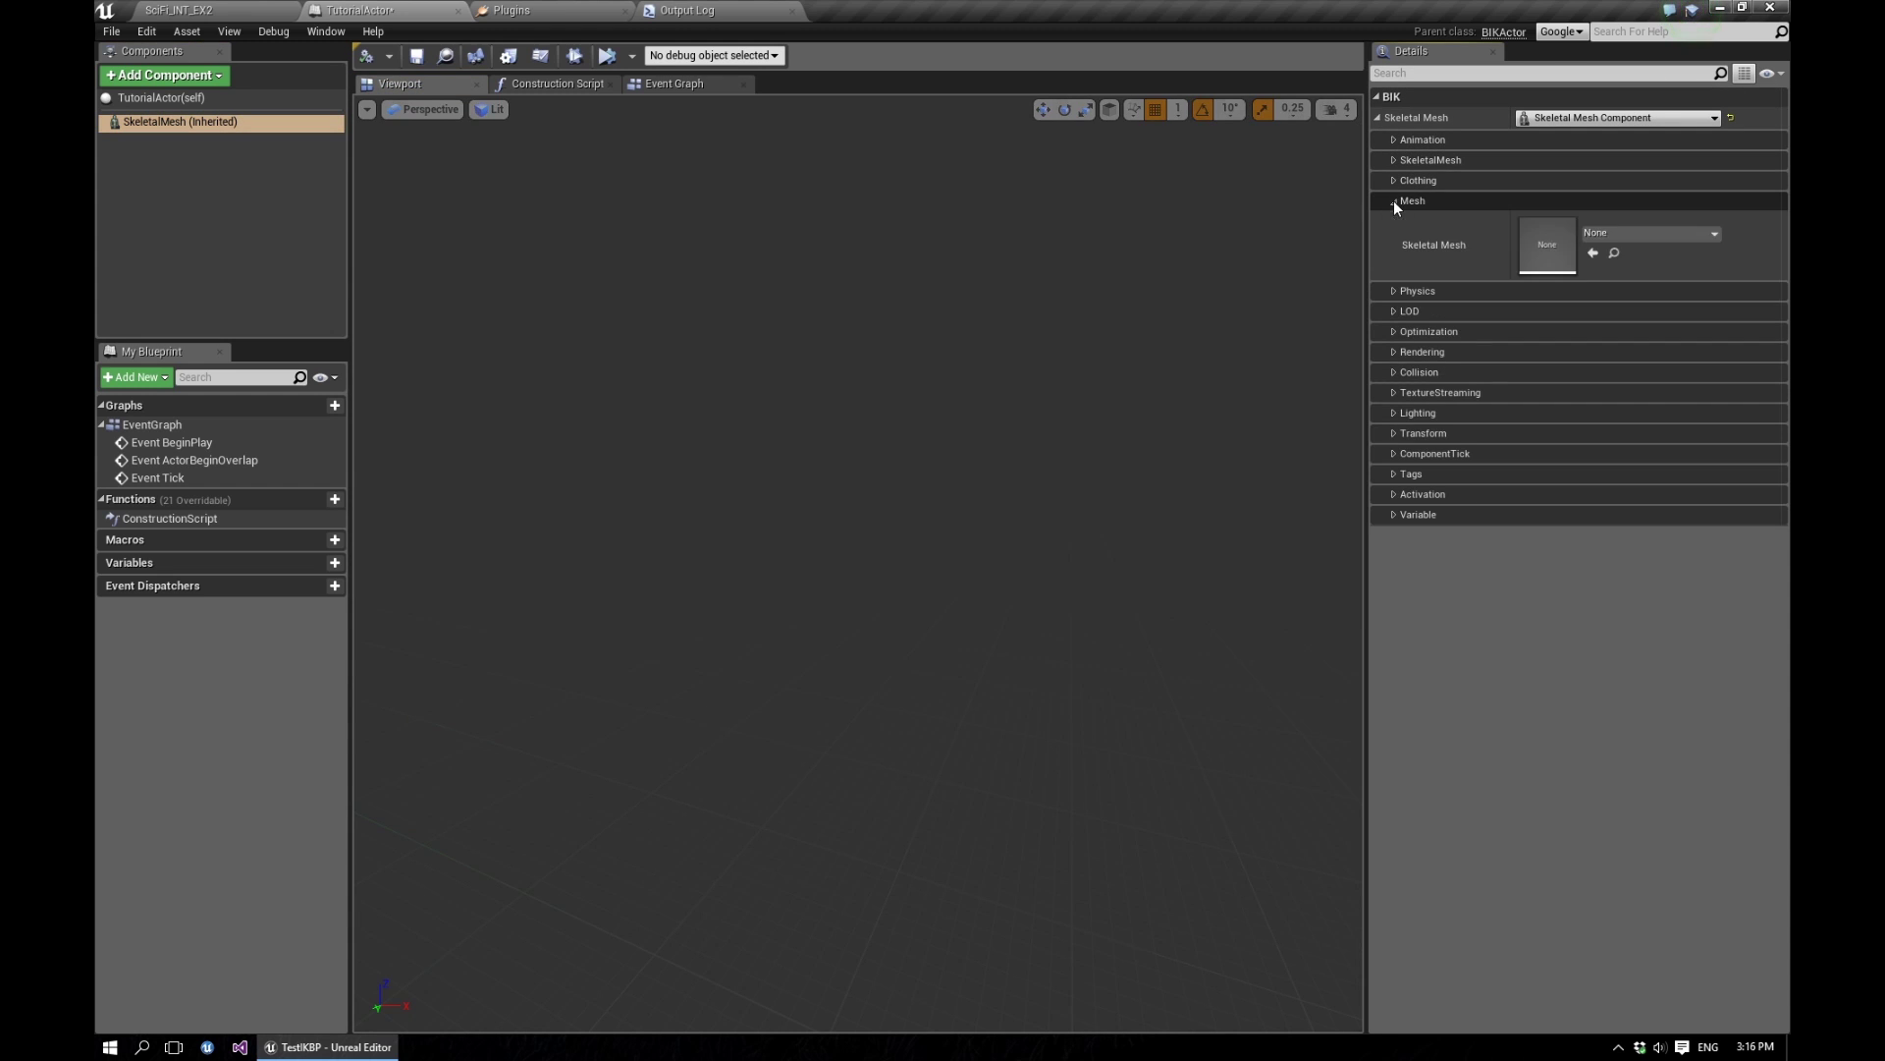
{"action": "left_click", "coordinate": [1650, 233]}
{"action": "left_click", "coordinate": [1563, 368]}
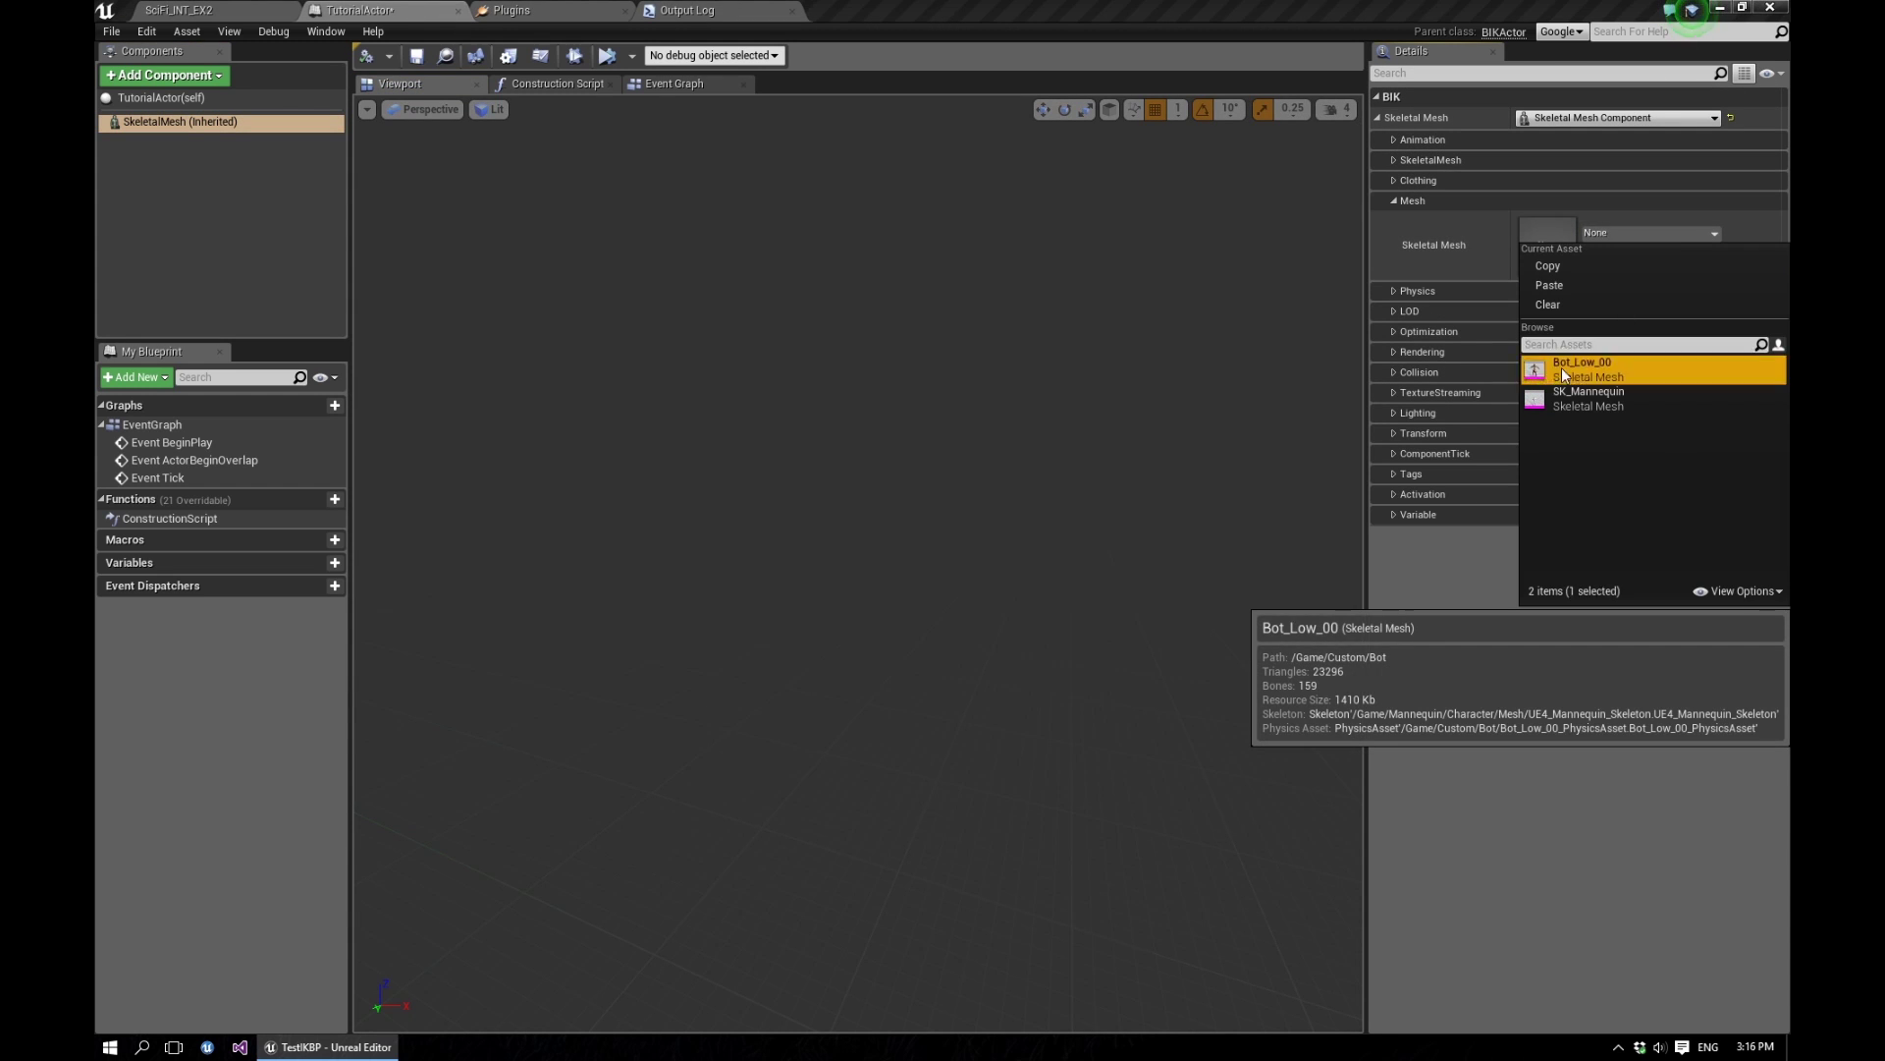
Set the skeletal mesh component's Anim Blueprint Generated Class to ABP_Tutorial, and compile, save and close TutorialActor.
{"action": "left_click_drag", "start_coordinate": [1017, 335], "coordinate": [938, 406], "text": "alt"}
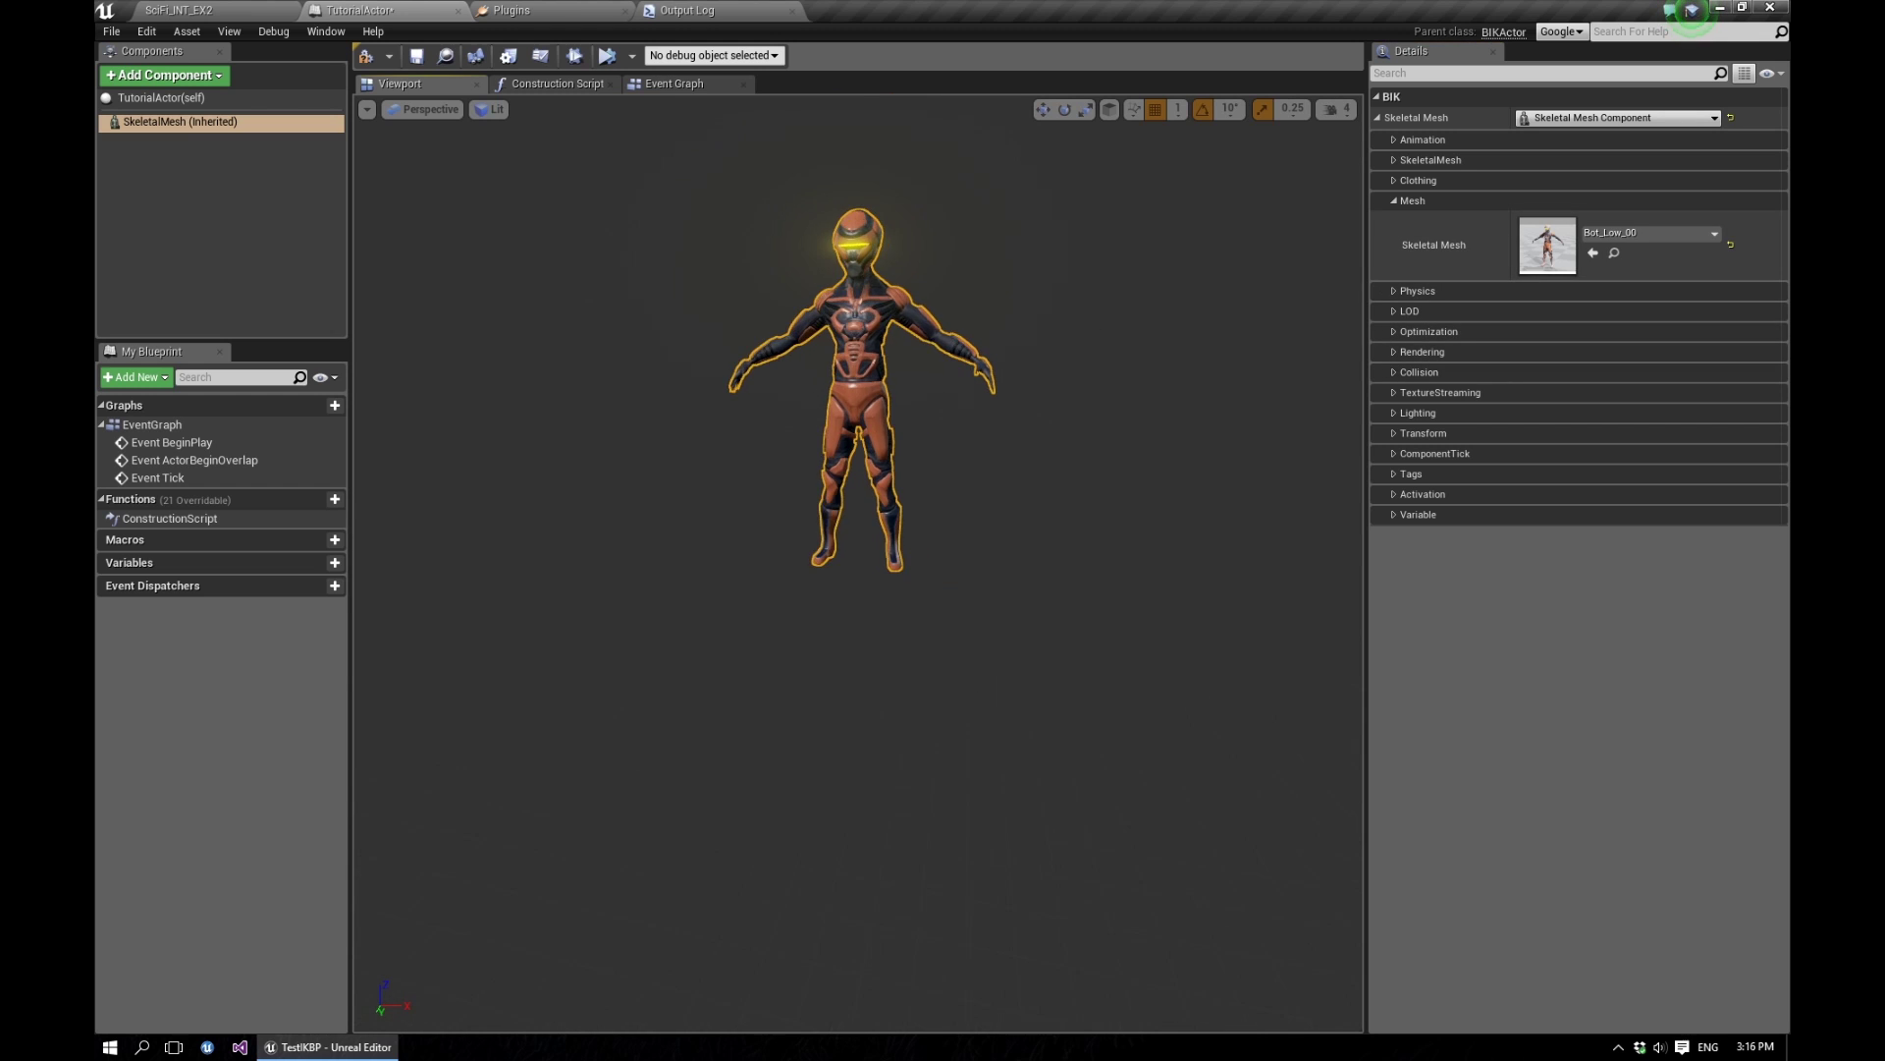
{"action": "scroll", "coordinate": [938, 407], "scroll_direction": "up", "scroll_amount": 5}
{"action": "middle_click_drag", "start_coordinate": [938, 407], "coordinate": [938, 295]}
{"action": "key", "text": "f"}
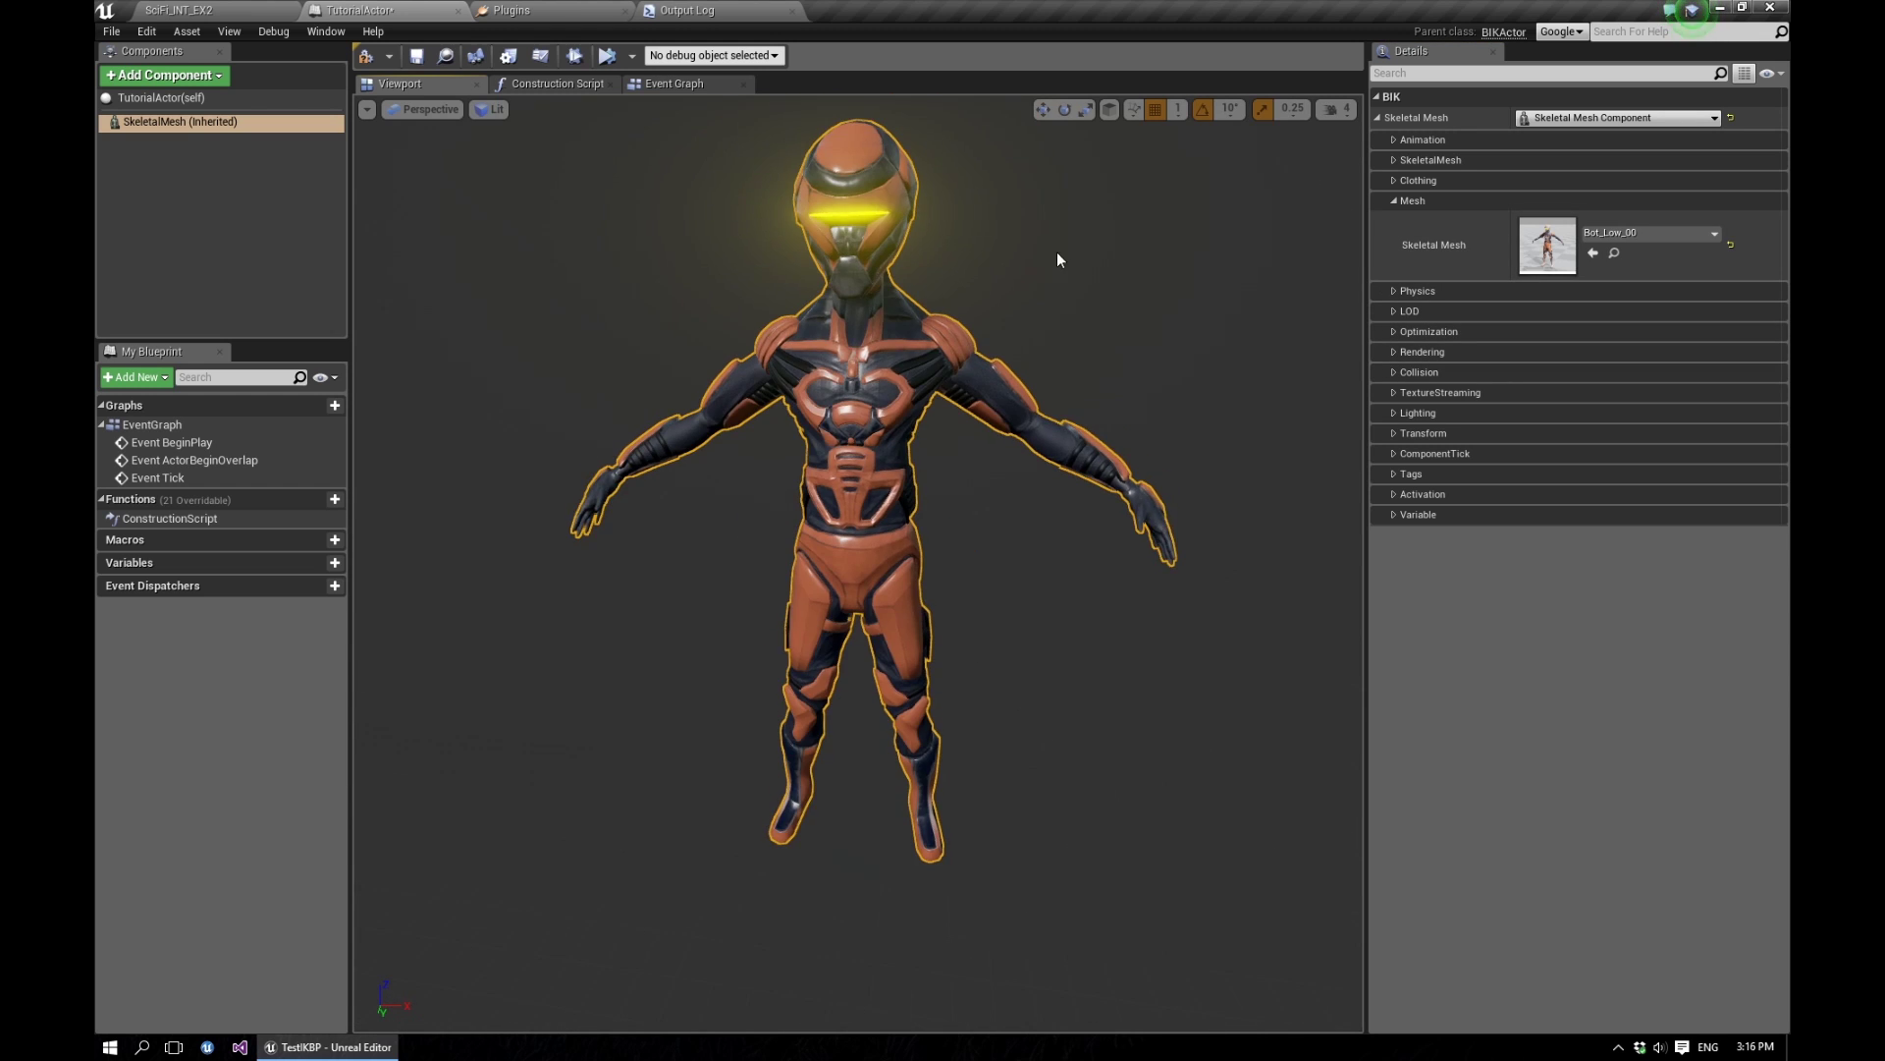
{"action": "left_click_drag", "start_coordinate": [1058, 258], "coordinate": [1077, 317], "text": "alt"}
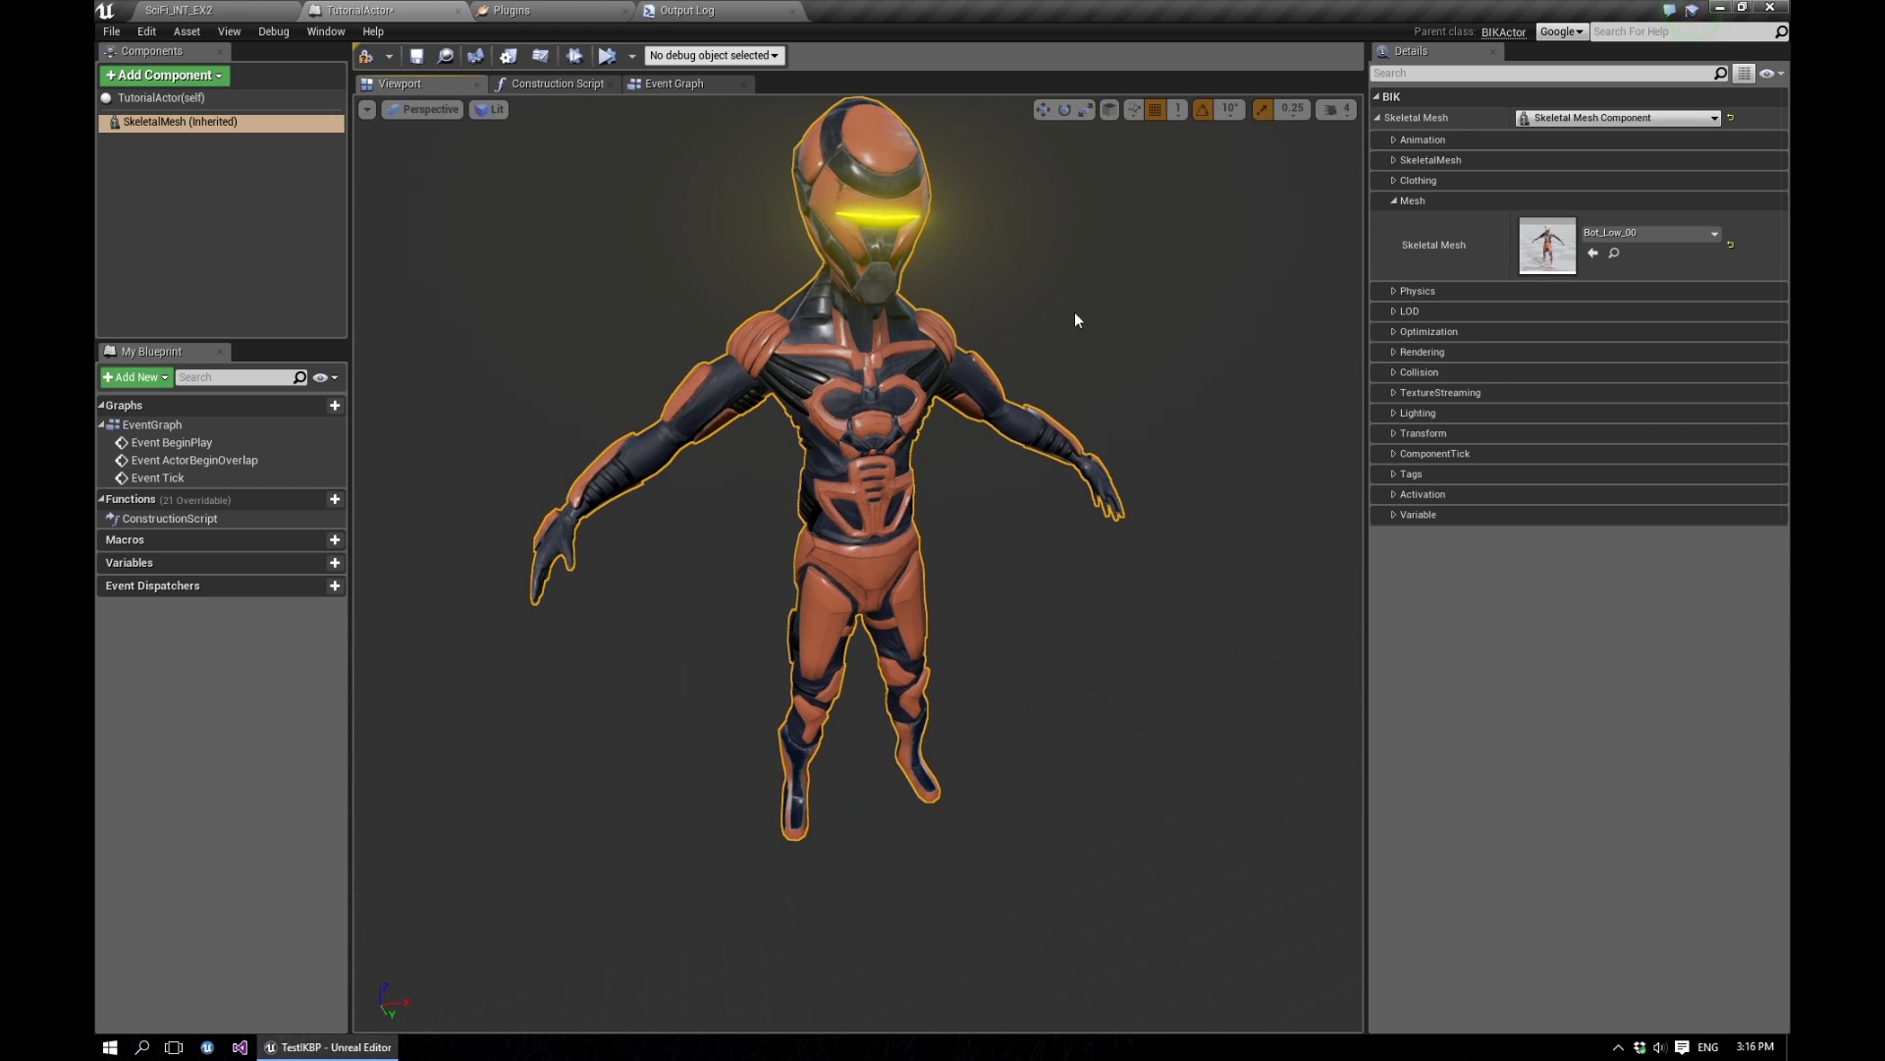
{"action": "left_click", "coordinate": [1395, 143]}
{"action": "left_click", "coordinate": [1534, 184]}
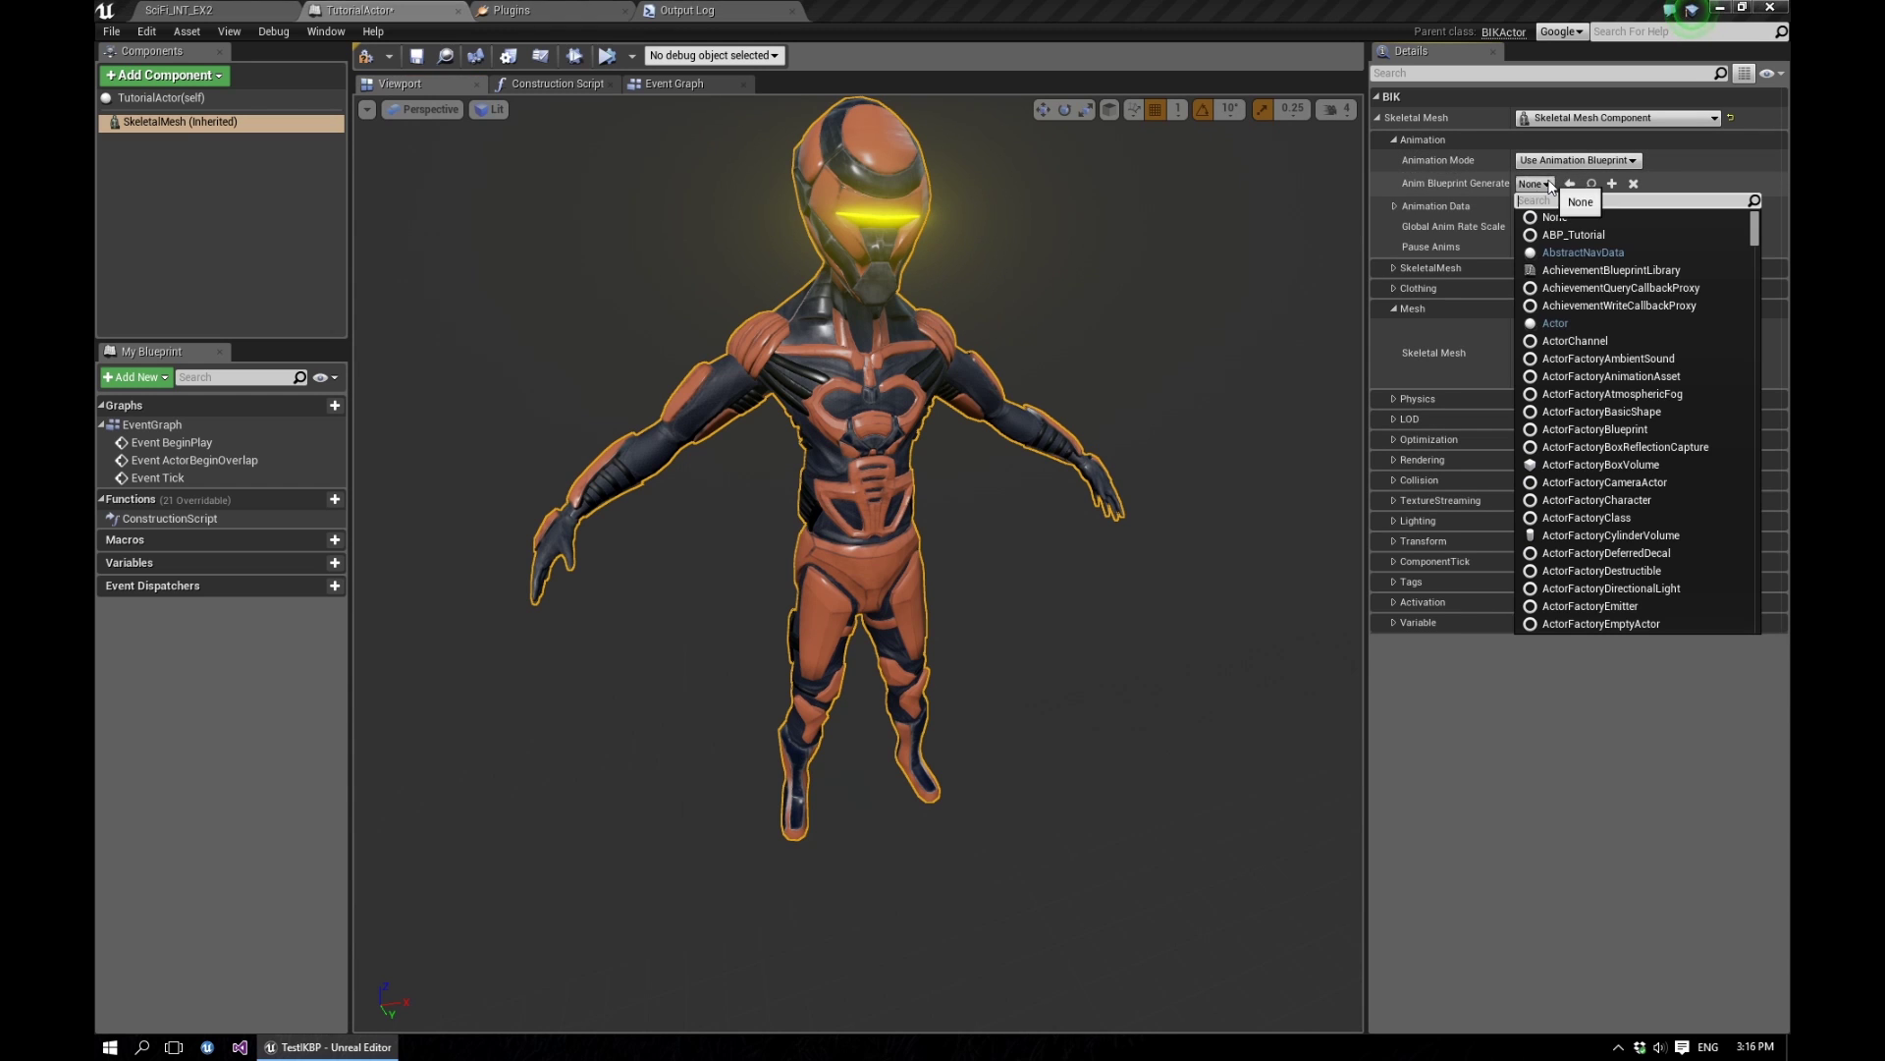
{"action": "left_click", "coordinate": [1573, 235]}
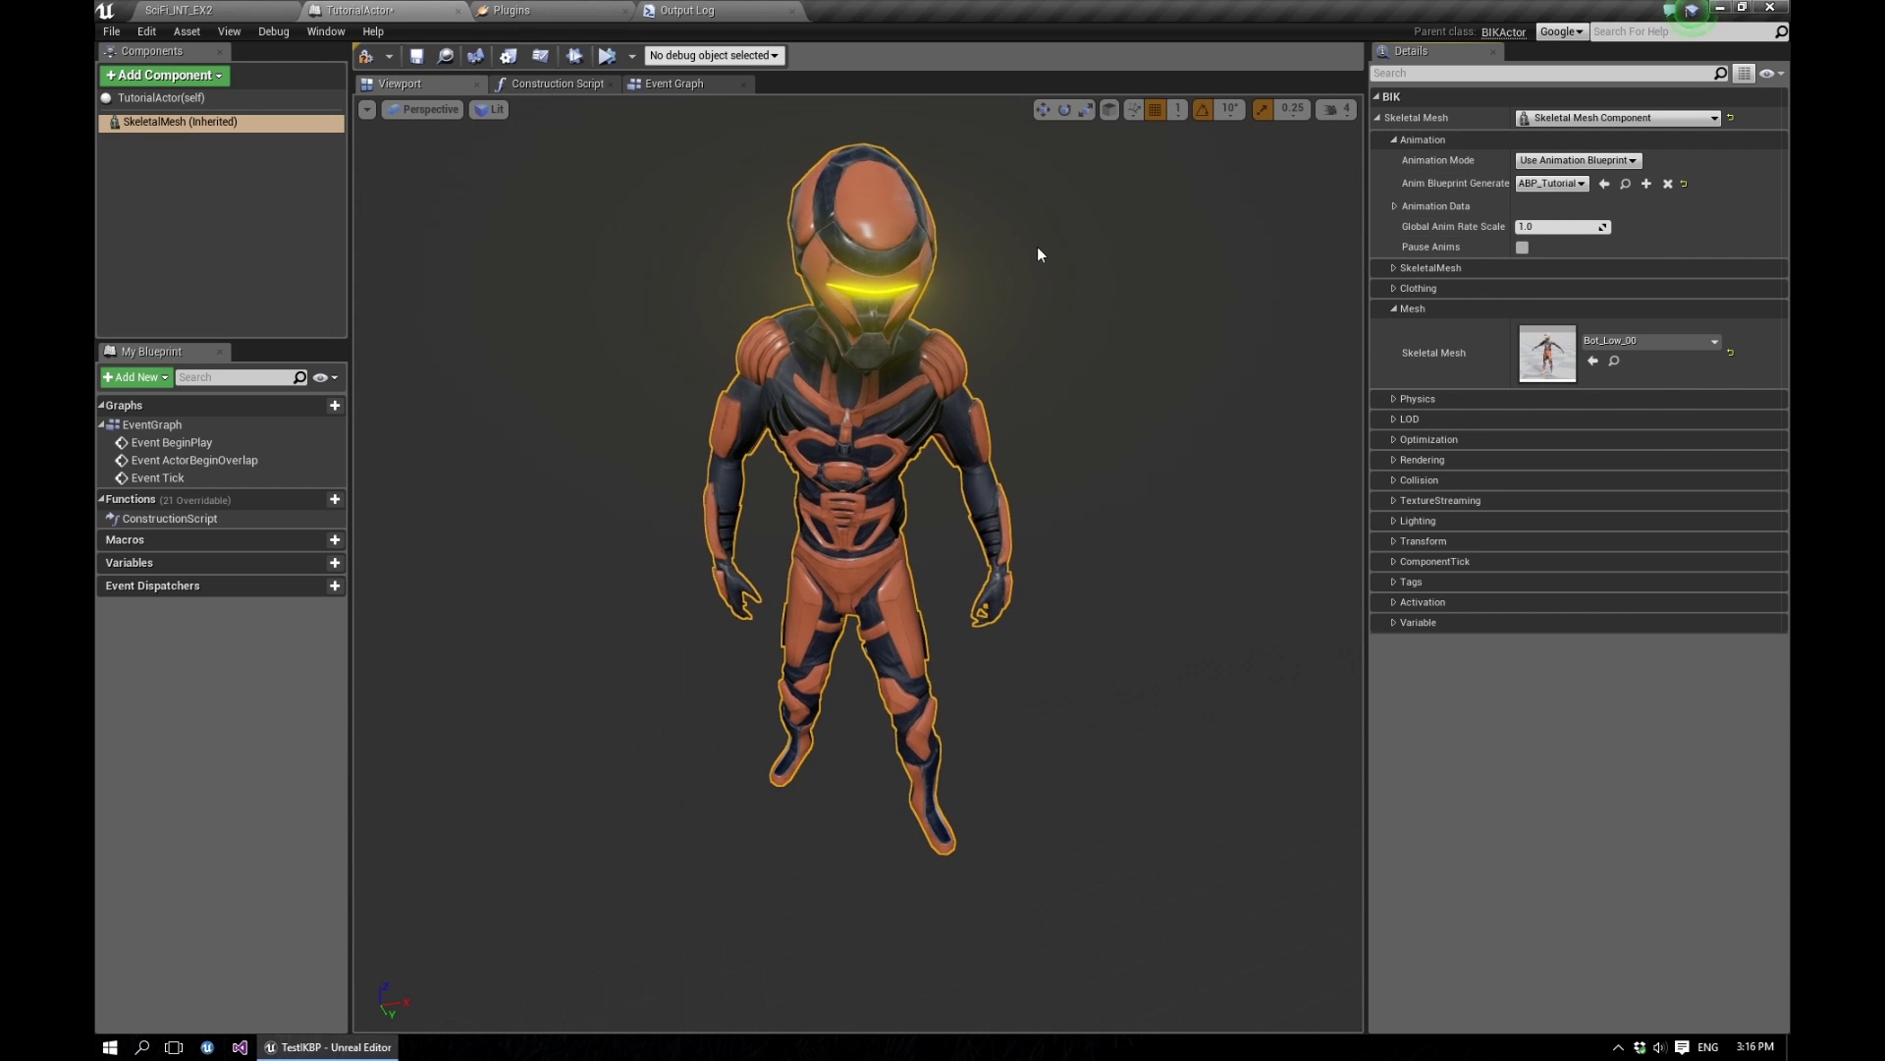
{"action": "left_click", "coordinate": [366, 55]}
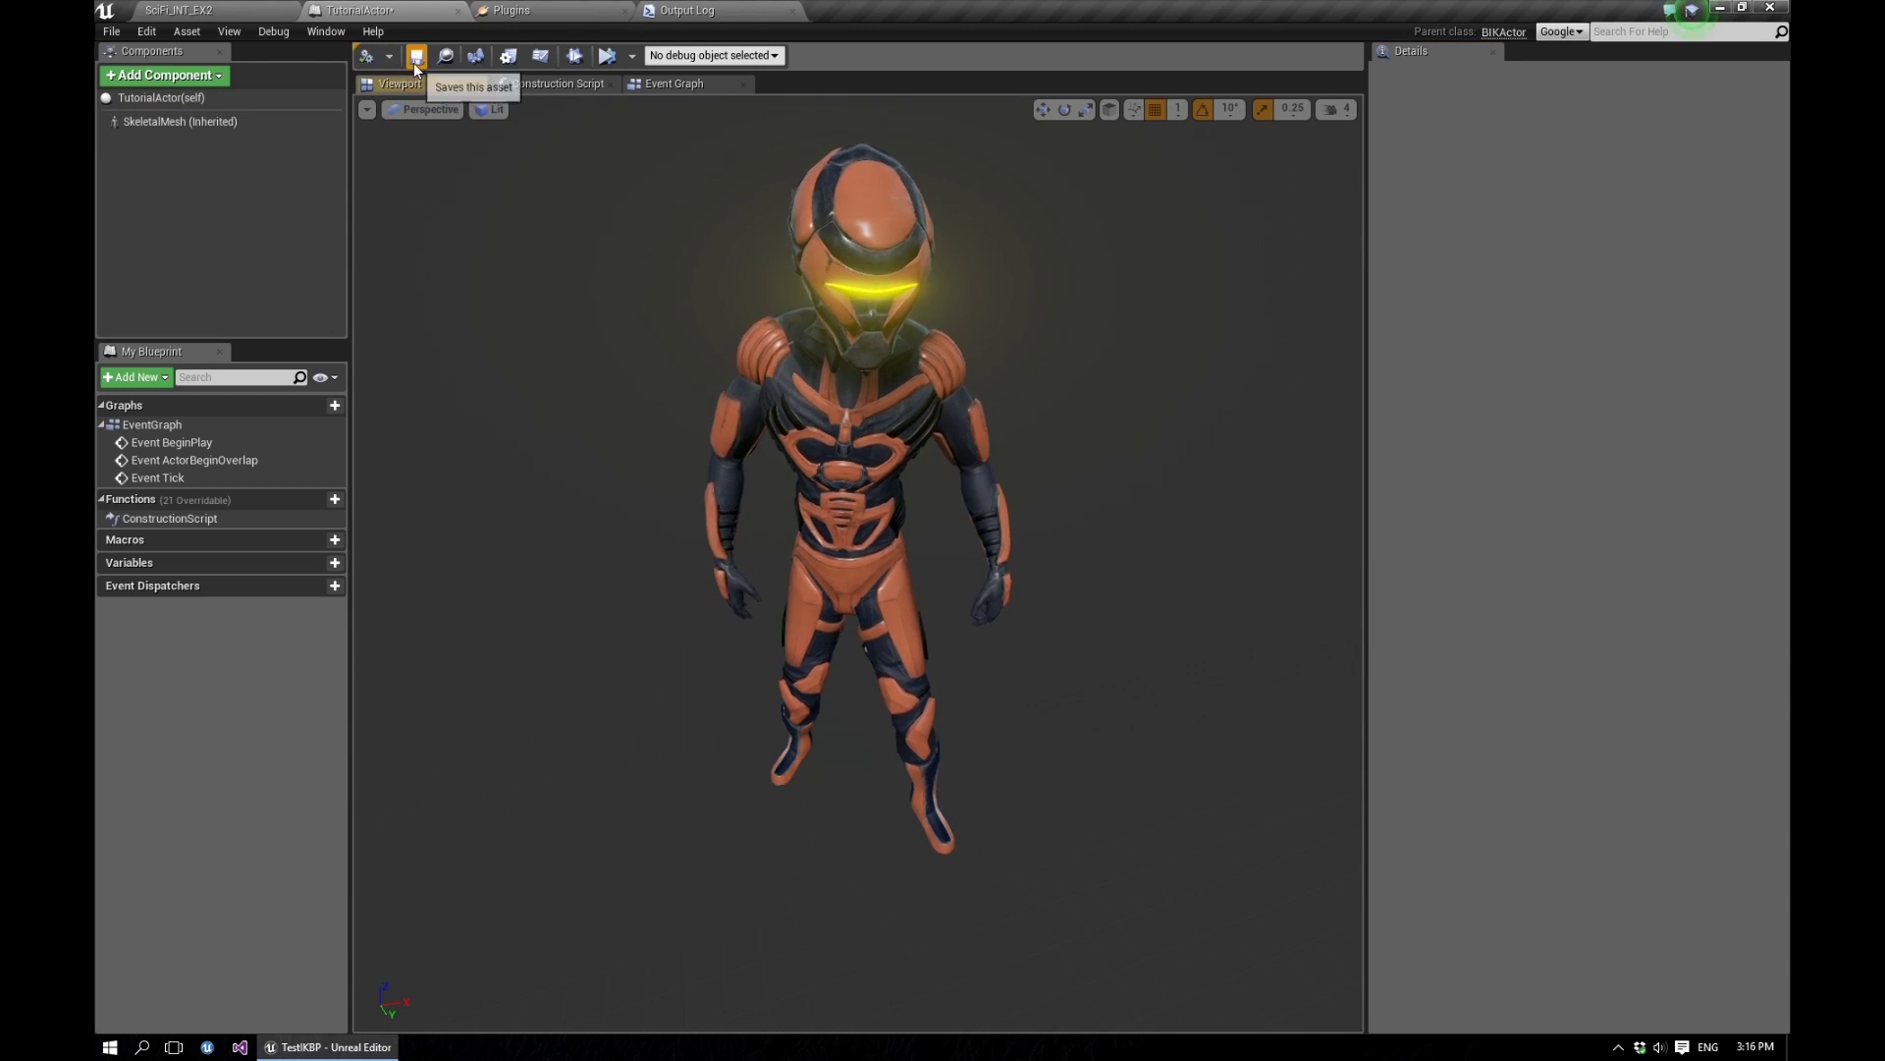
{"action": "left_click", "coordinate": [458, 10]}
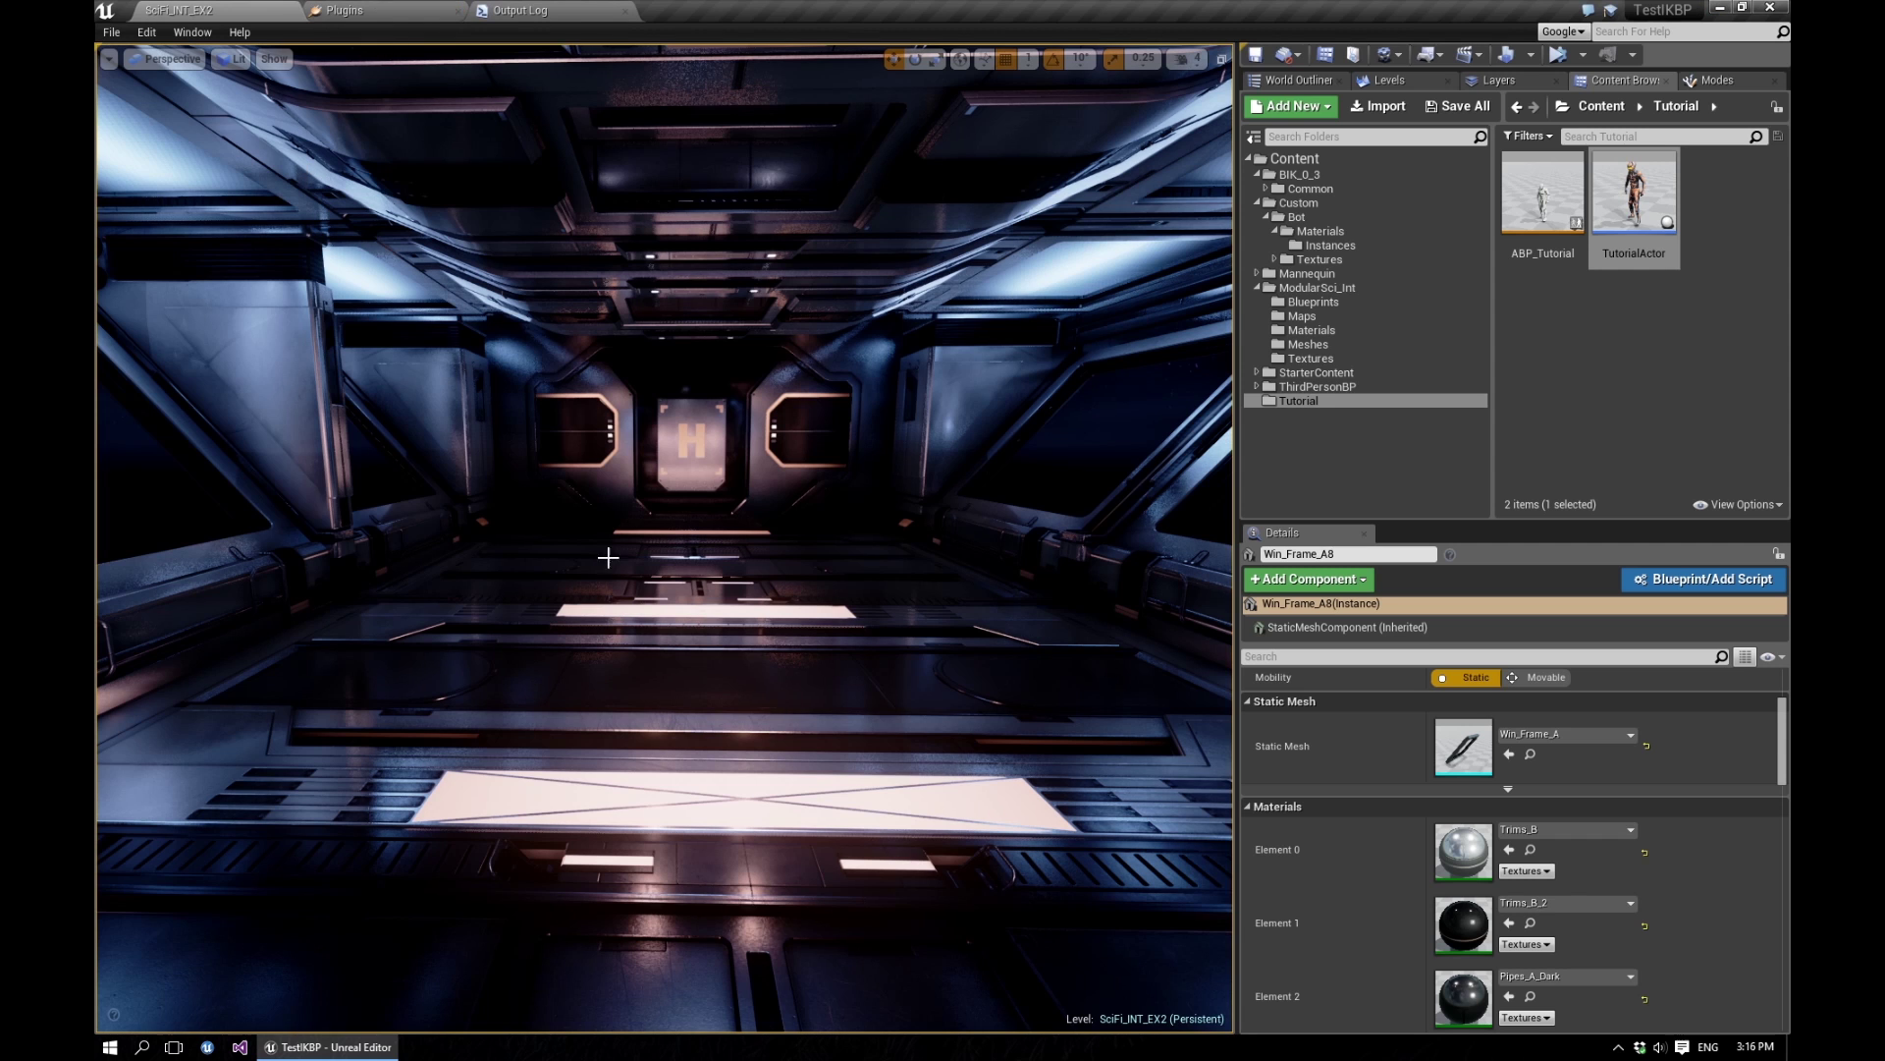
Place TutorialActor on the corridor floor of the level and rotate it about 180° around Z to face the camera.
{"action": "left_click_drag", "start_coordinate": [1634, 197], "coordinate": [828, 732]}
{"action": "key", "text": "e"}
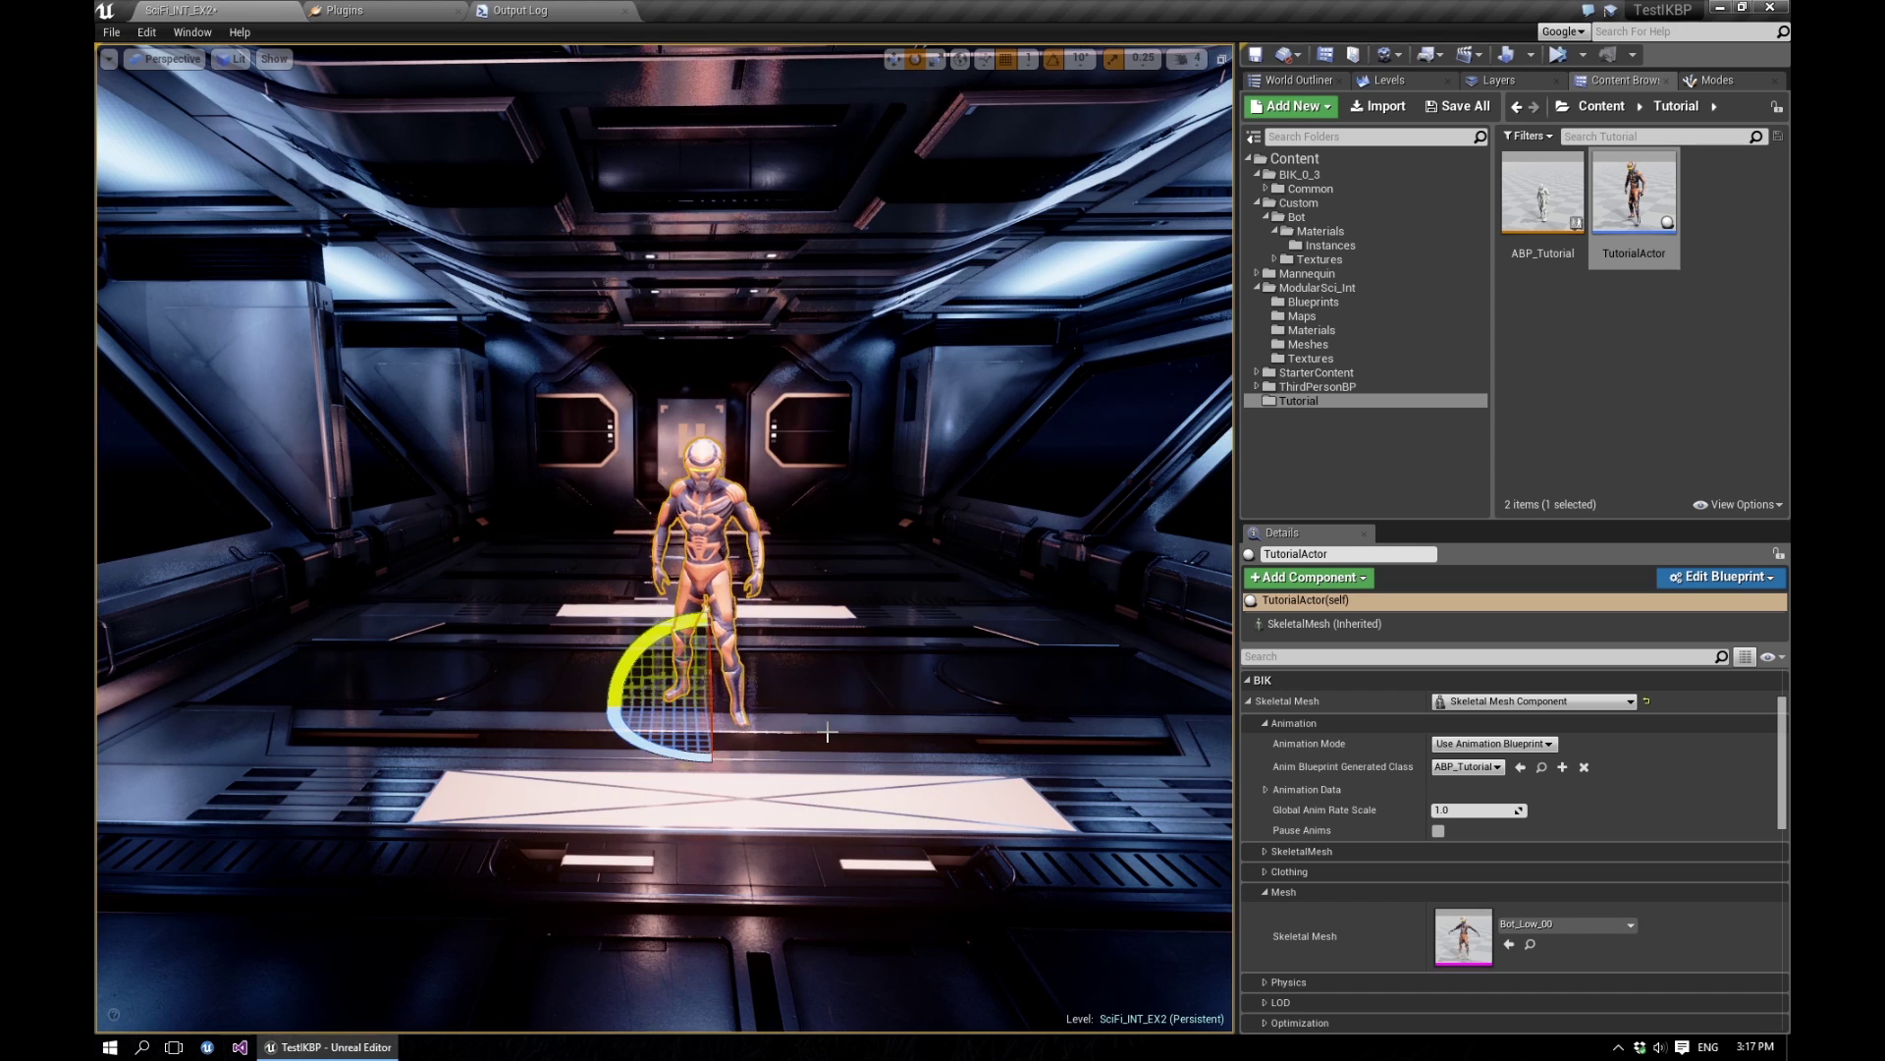
{"action": "scroll", "coordinate": [872, 703], "scroll_direction": "up", "scroll_amount": 4}
{"action": "key", "text": "f"}
{"action": "left_click_drag", "start_coordinate": [857, 657], "coordinate": [840, 635], "text": "alt"}
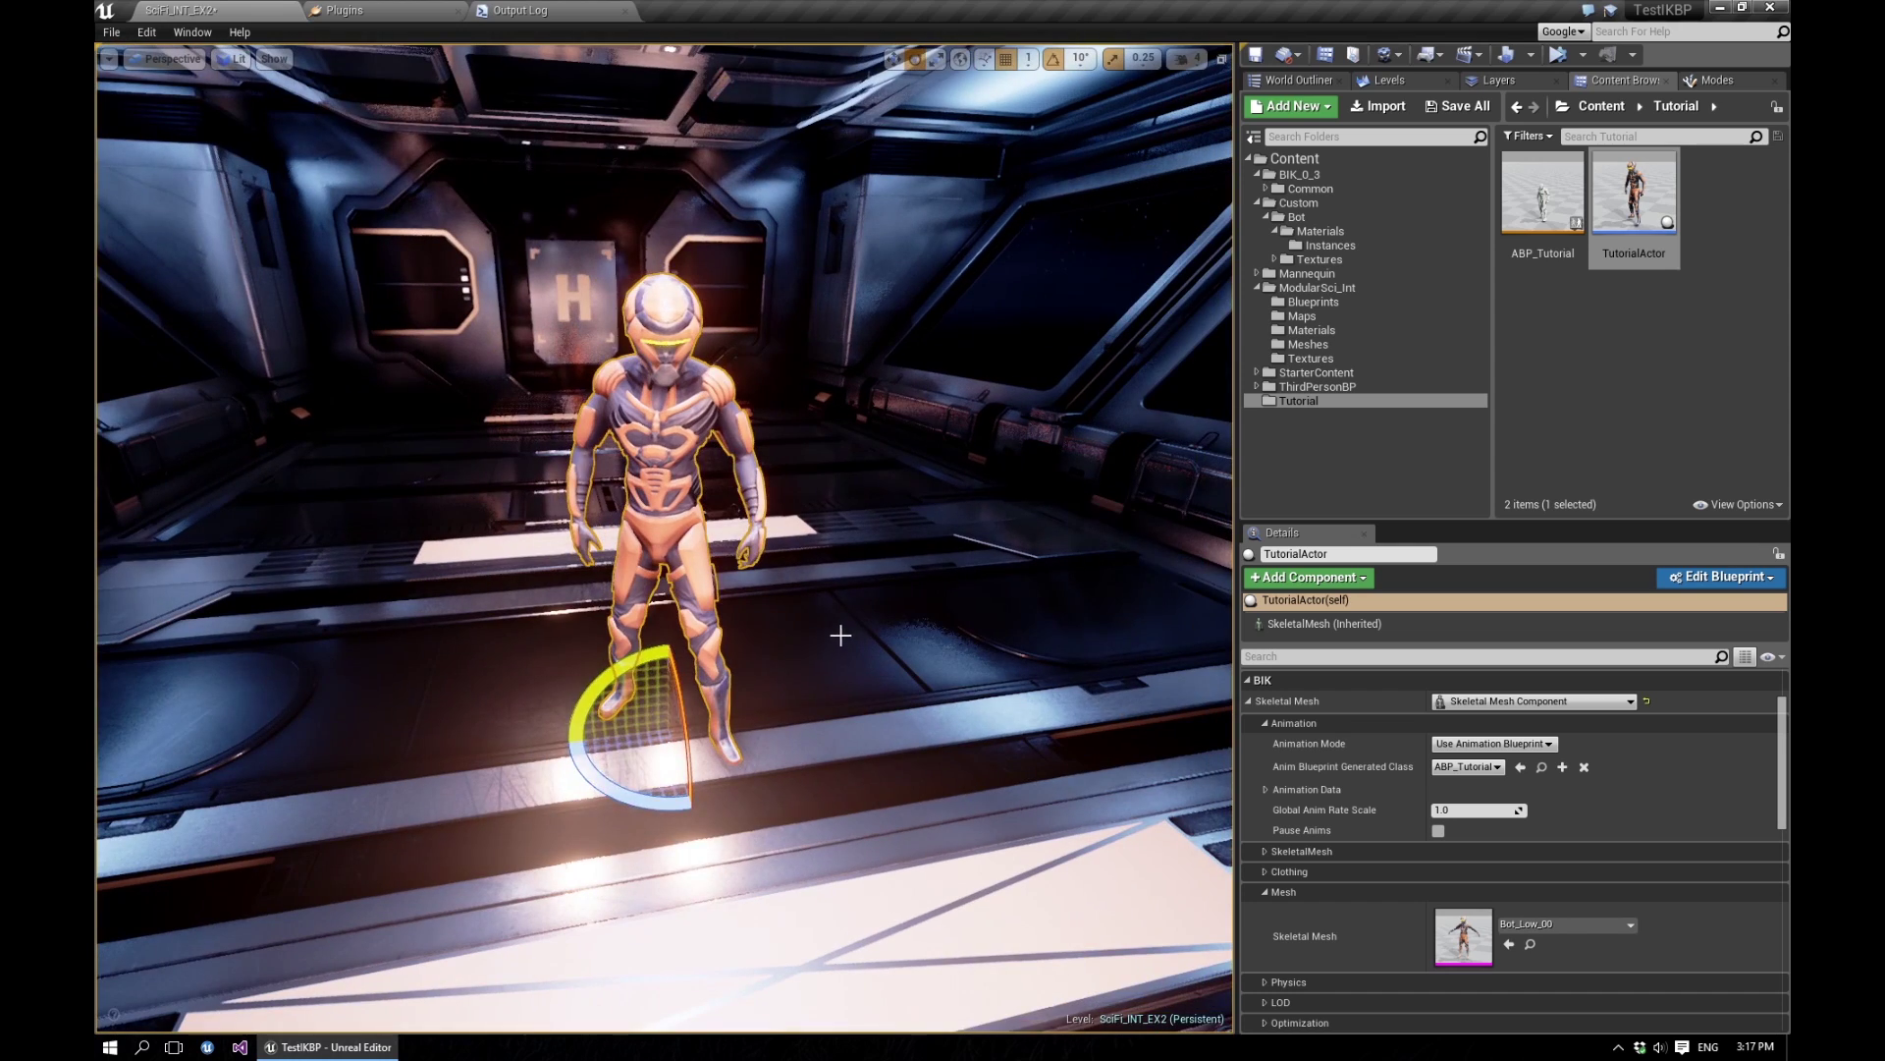
Deselect the character, simulate the level to check its idle animation, and stop the simulation.
{"action": "key", "text": "Escape"}
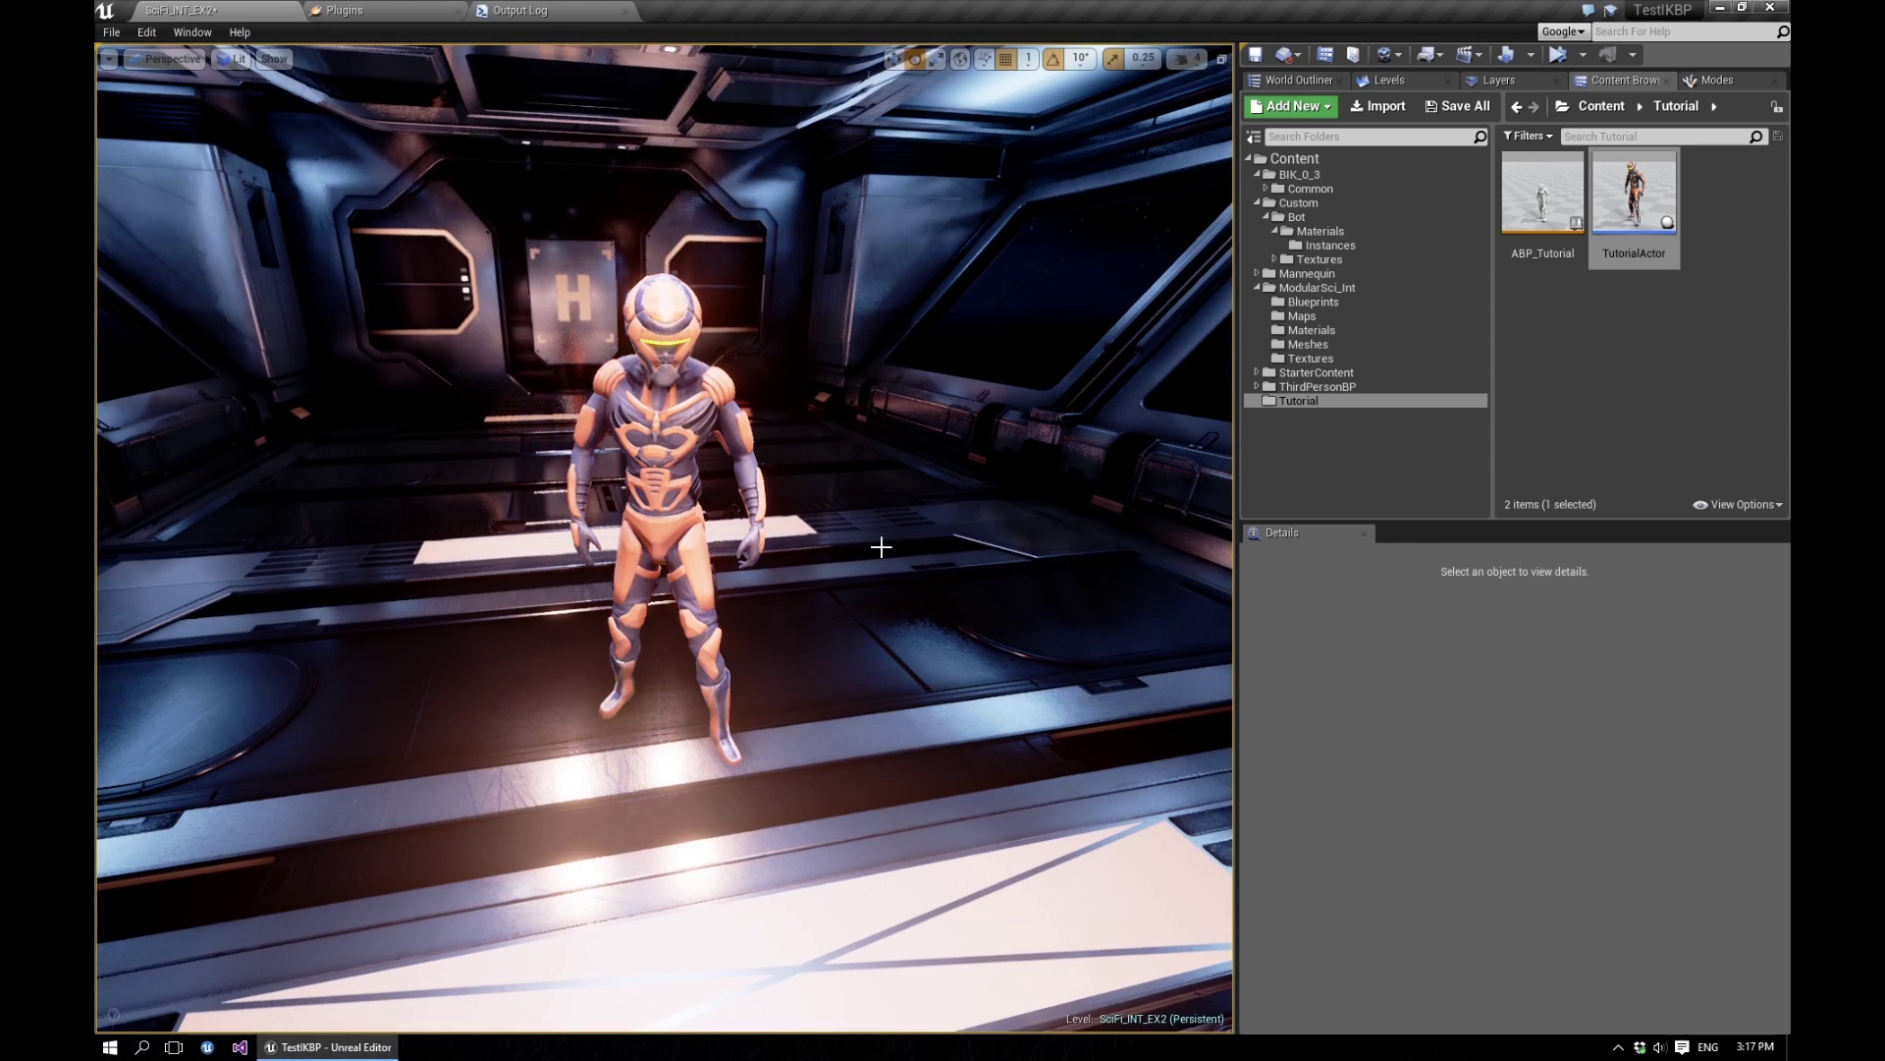
{"action": "left_click", "coordinate": [1559, 55]}
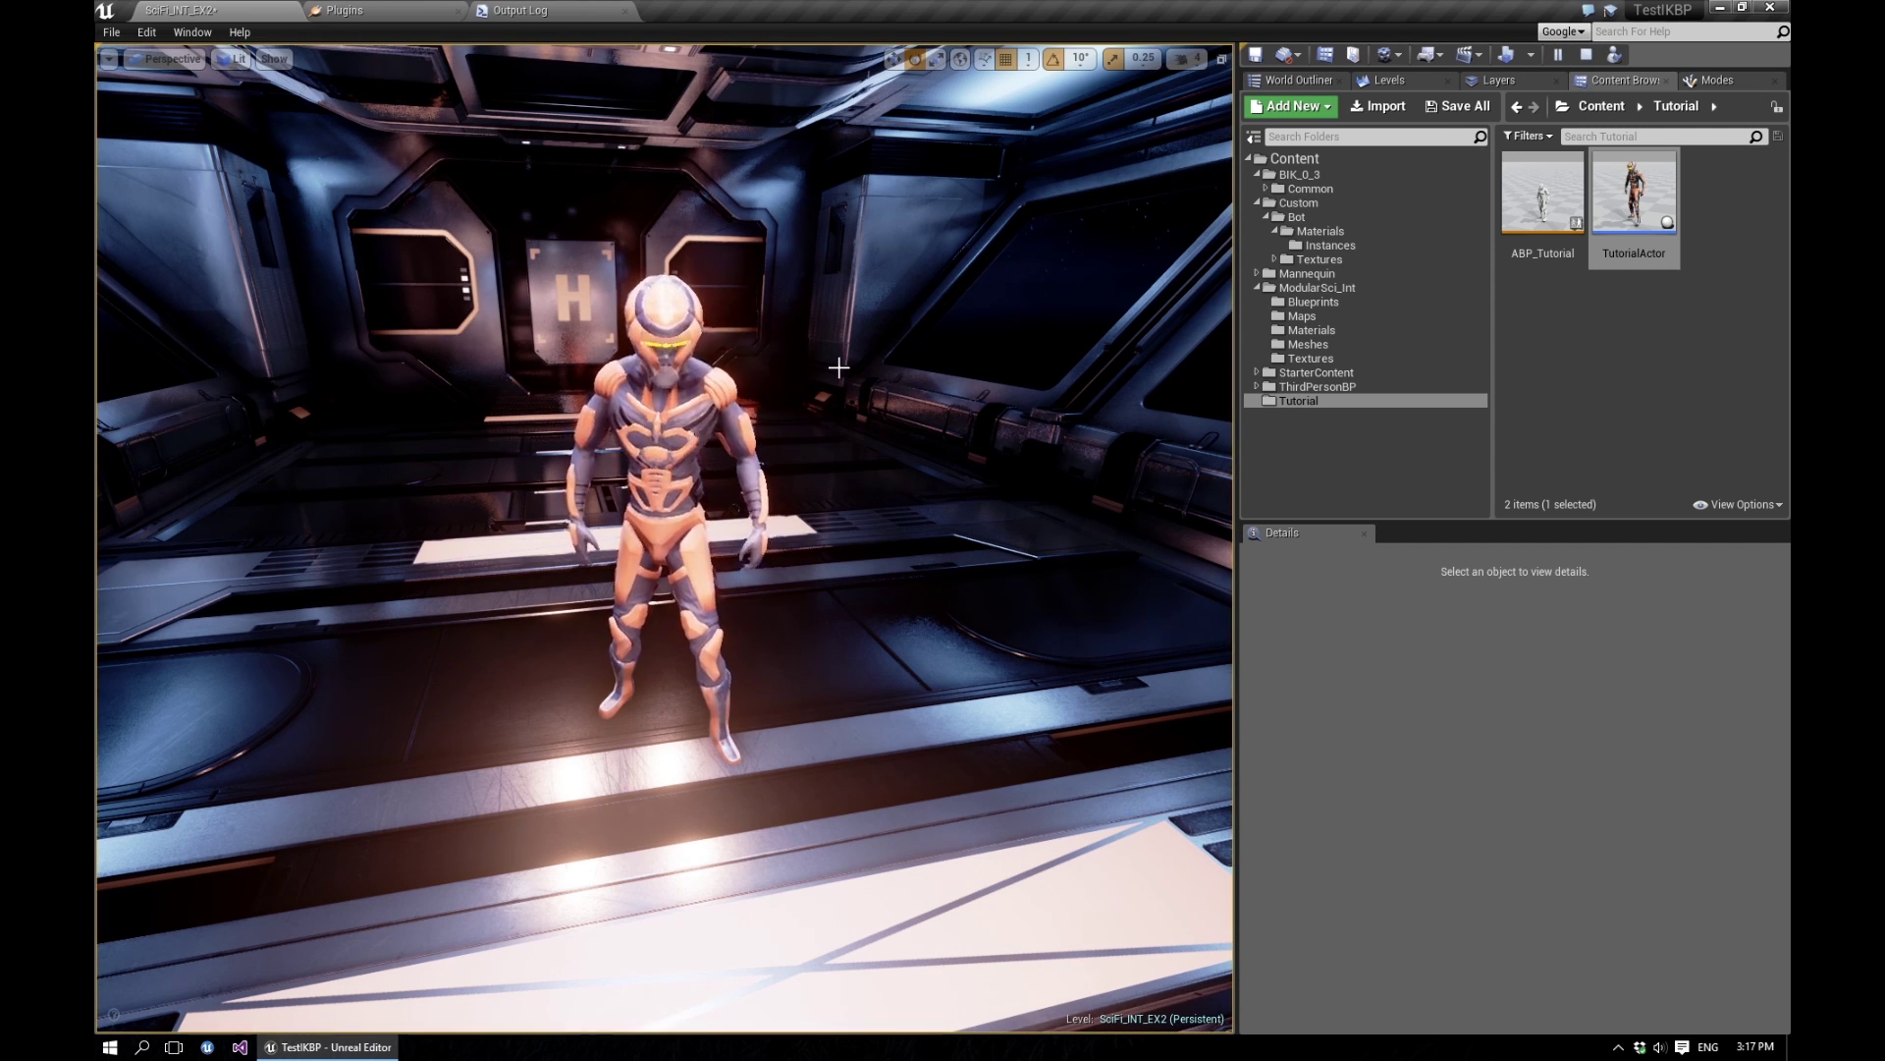
{"action": "left_click", "coordinate": [1584, 59]}
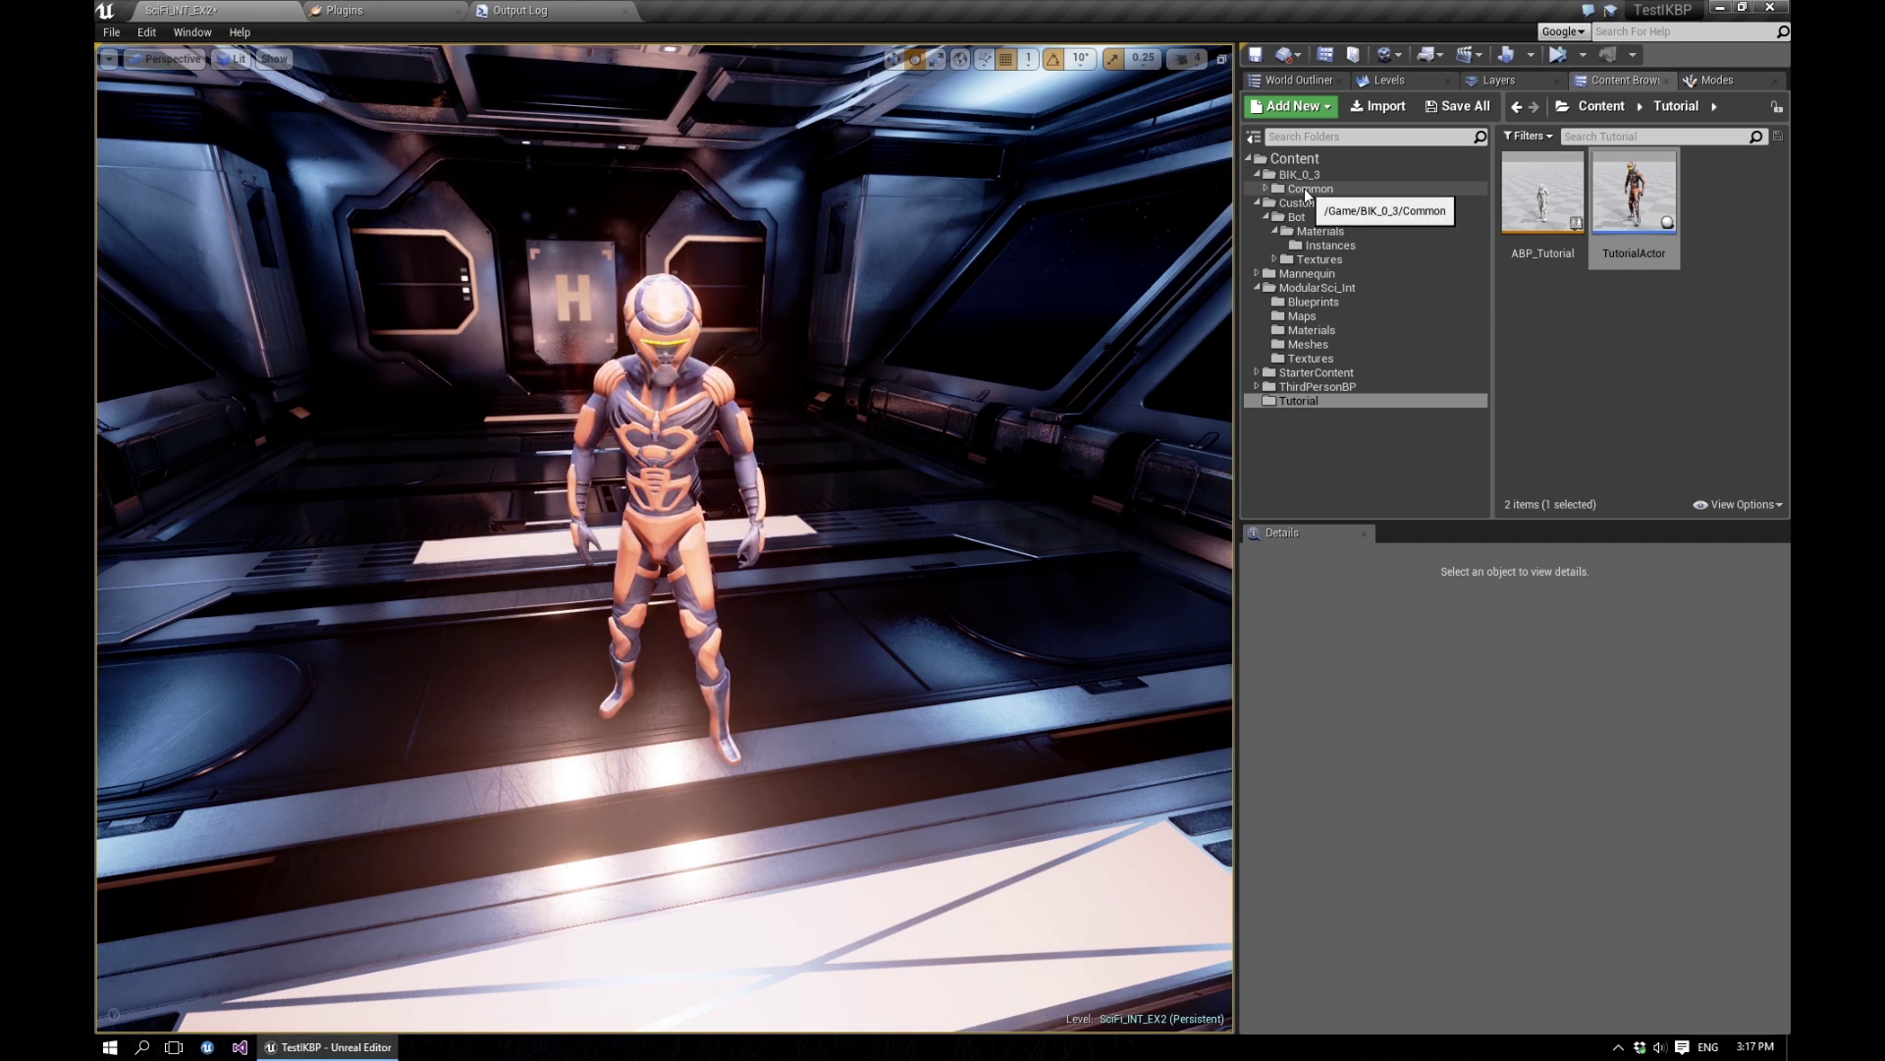
Place an Effector from BIK_0_3/Common beside the character and set its Effector Bone Name to hand_l.
{"action": "left_click", "coordinate": [1306, 189]}
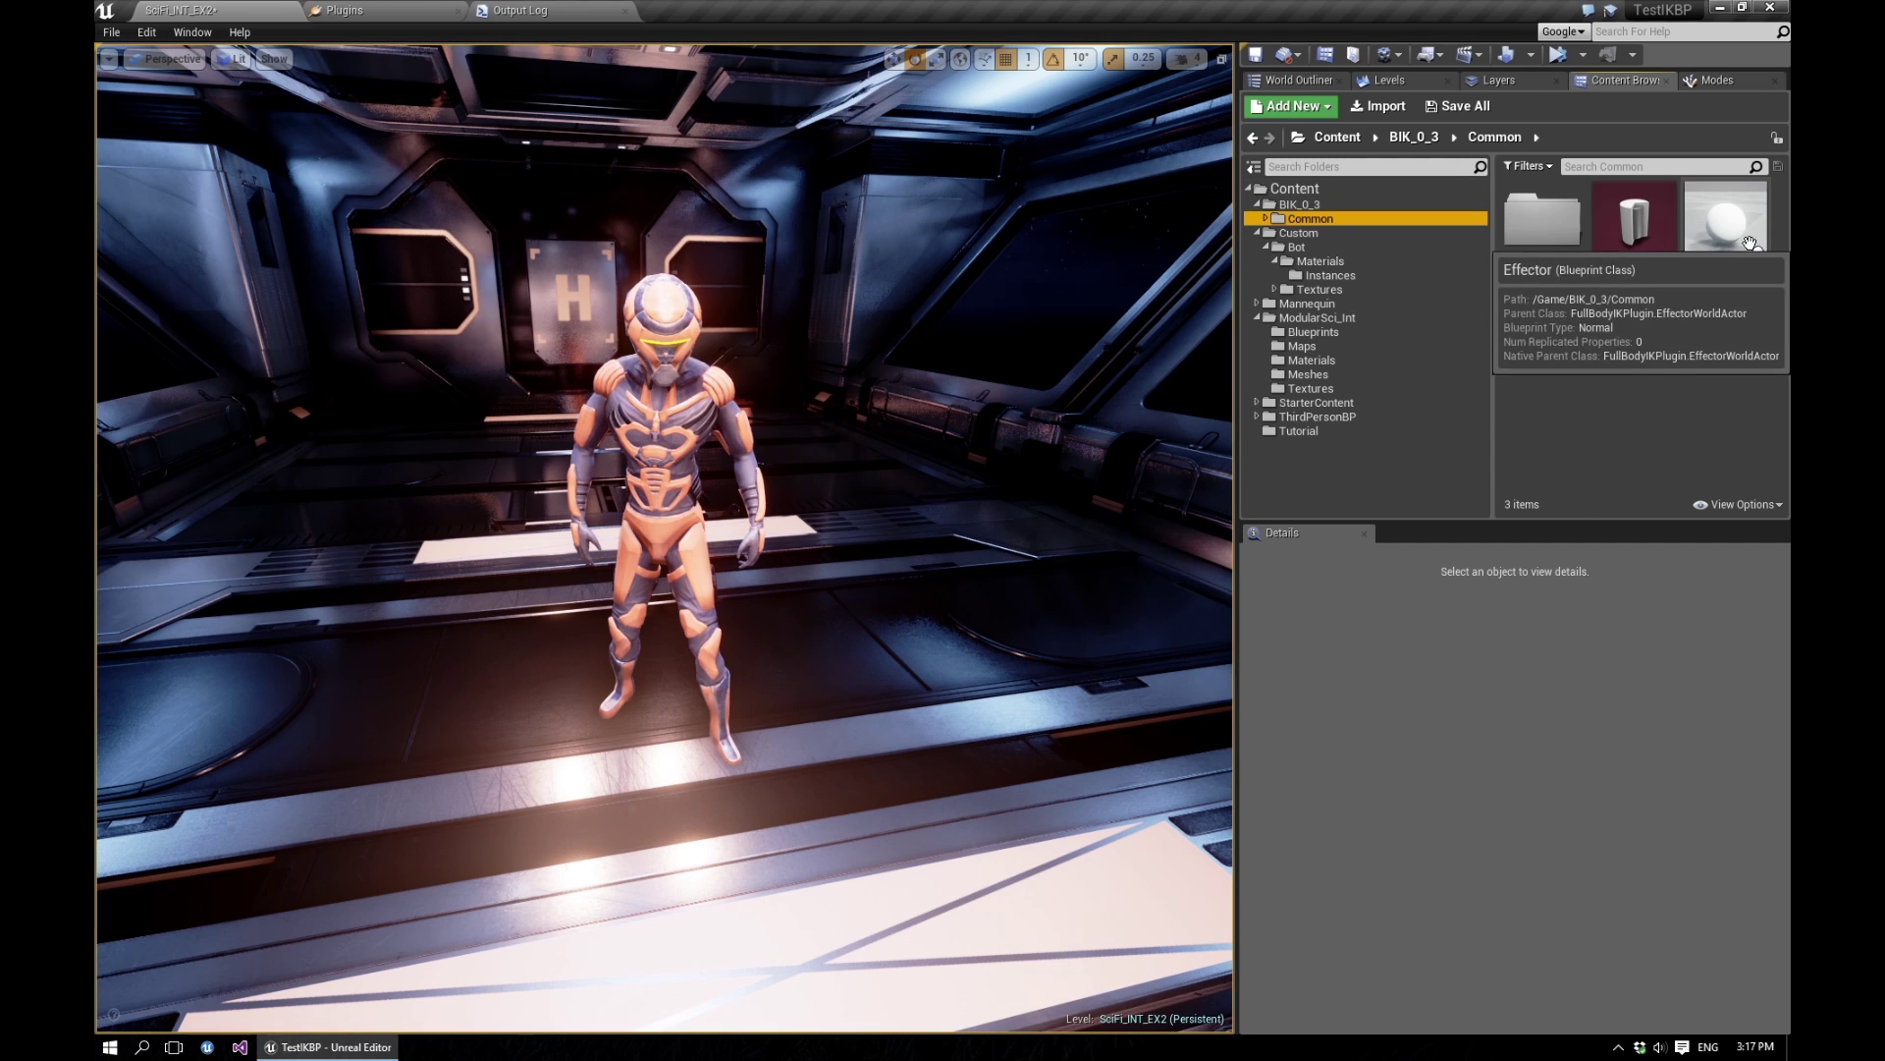
{"action": "left_click_drag", "start_coordinate": [1750, 242], "coordinate": [839, 538]}
{"action": "key", "text": "w"}
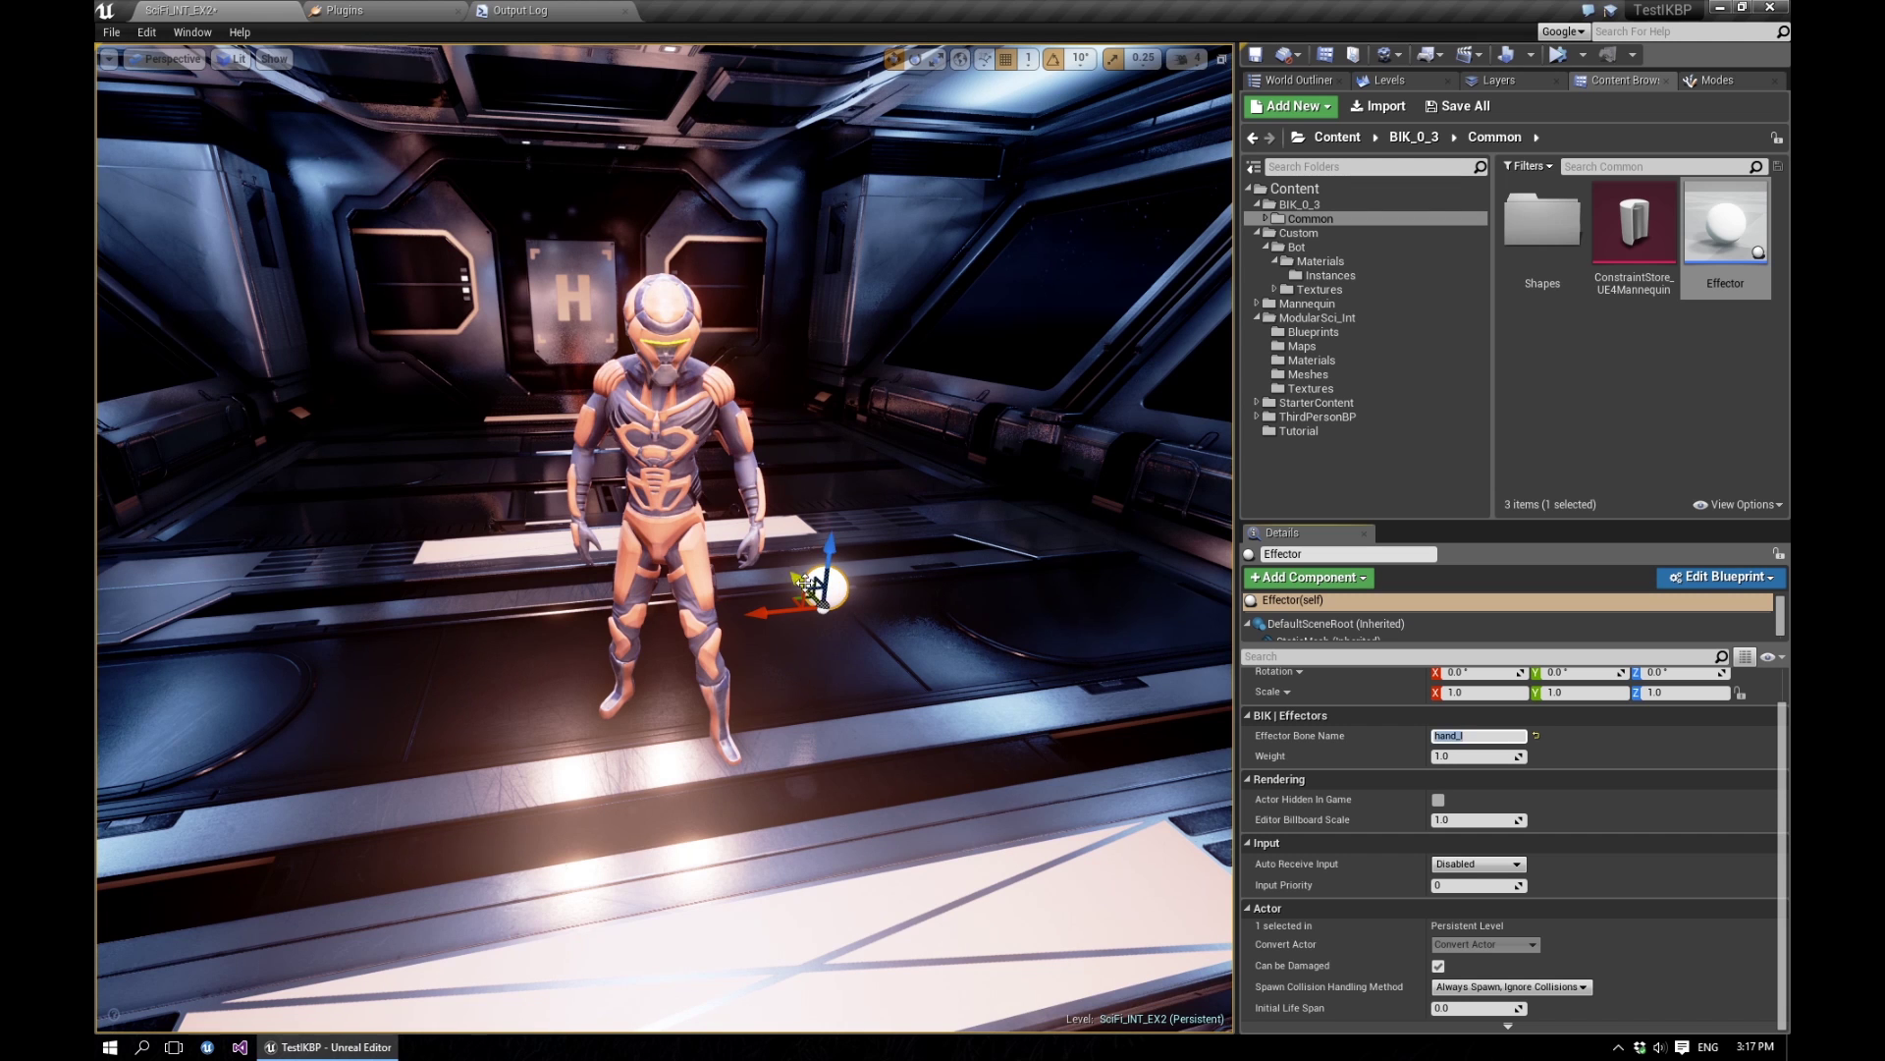
Move the hand_l effector next to the character's left hand, raising it to a height of about 96 cm.
{"action": "left_click_drag", "start_coordinate": [828, 559], "coordinate": [832, 508]}
{"action": "key", "text": "f"}
{"action": "left_click_drag", "start_coordinate": [766, 598], "coordinate": [928, 604], "text": "alt"}
{"action": "right_click_drag", "start_coordinate": [678, 590], "coordinate": [634, 555]}
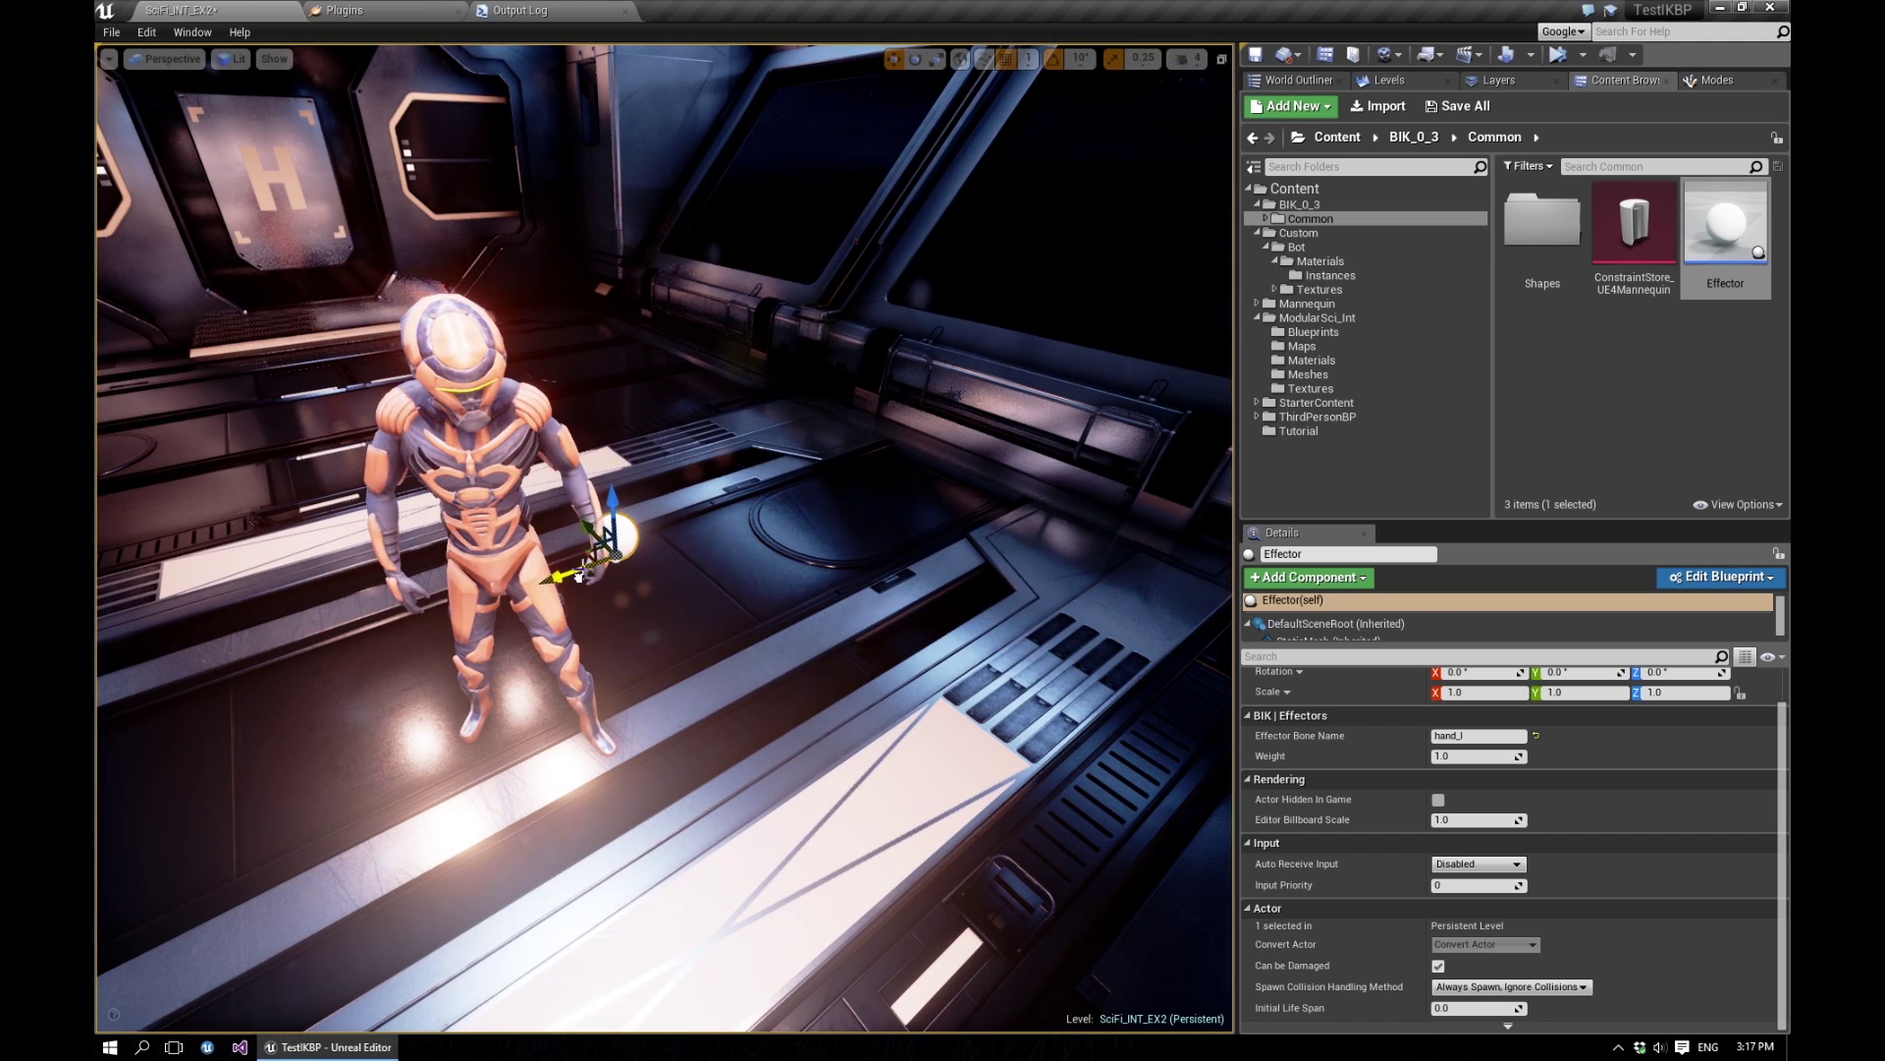
{"action": "left_click_drag", "start_coordinate": [613, 516], "coordinate": [616, 474]}
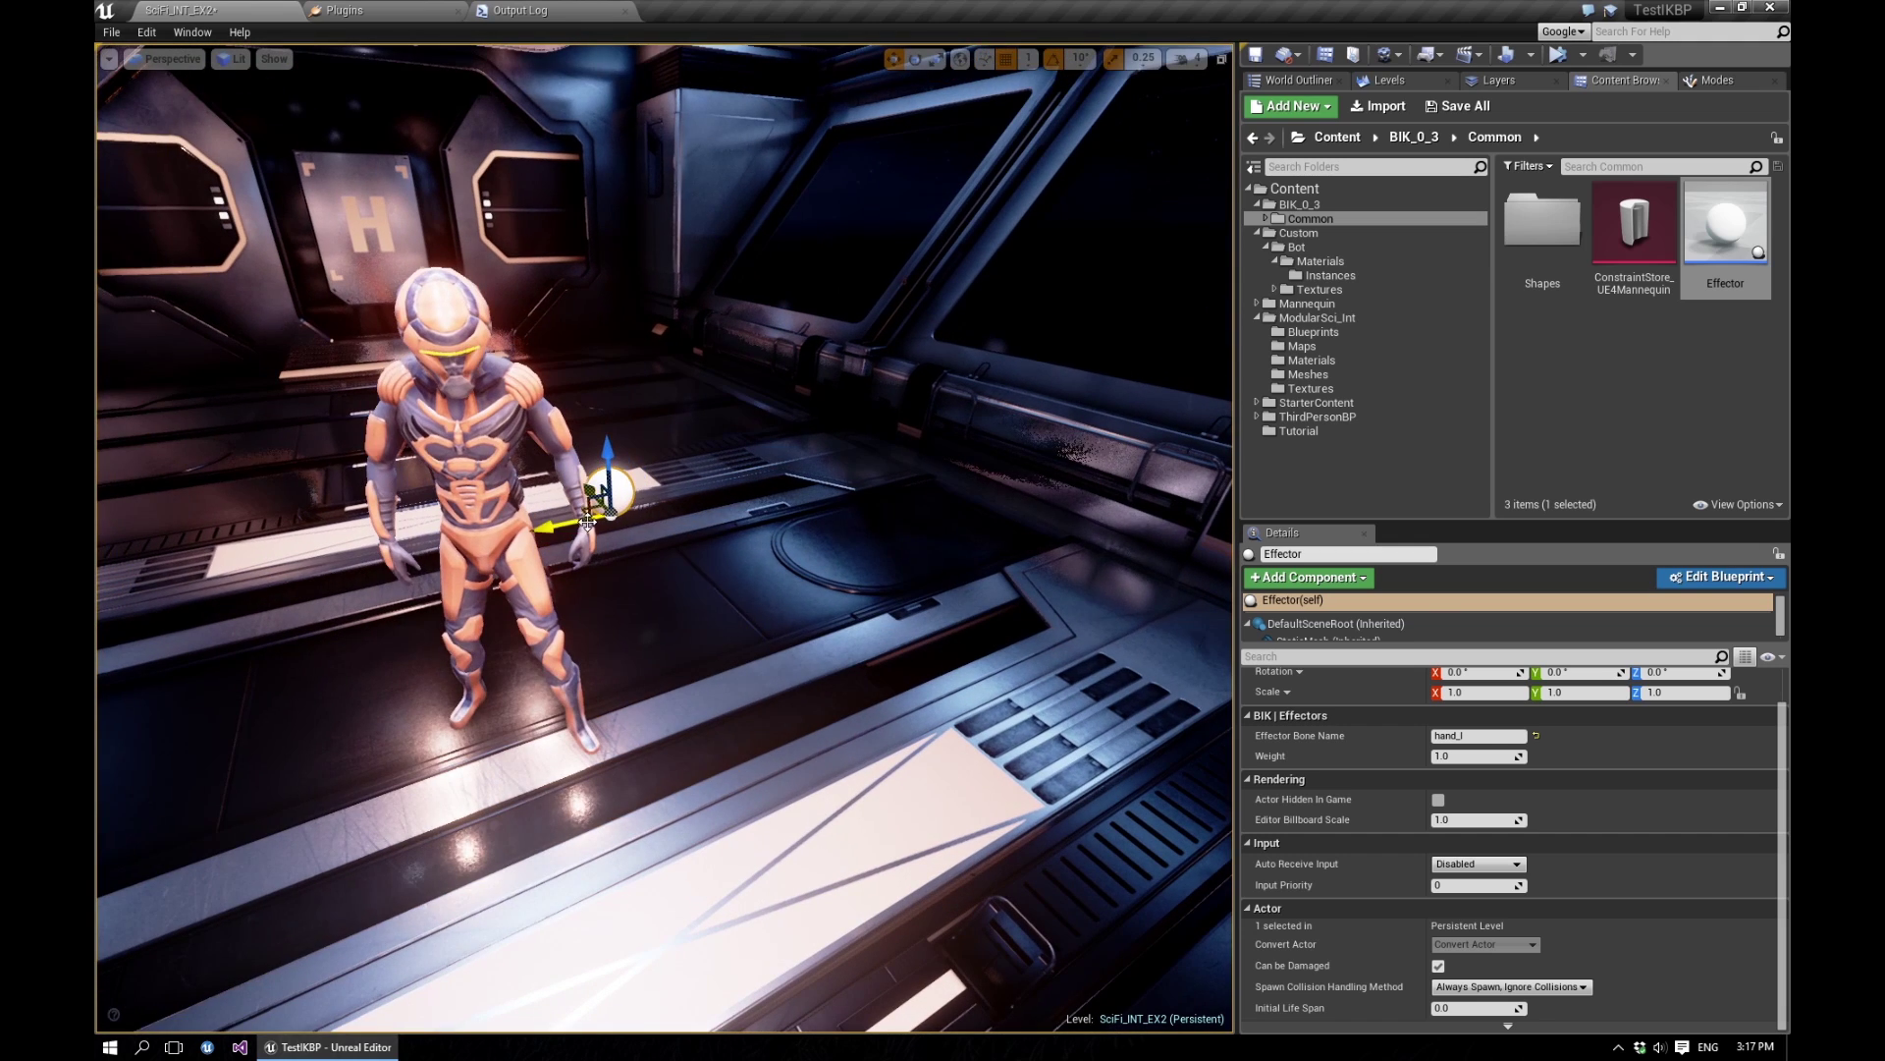
Duplicate the effector to the character's right hand and set the copy's Effector Bone Name to hand_r.
{"action": "left_click_drag", "start_coordinate": [559, 502], "coordinate": [277, 555], "text": "alt"}
{"action": "left_click", "coordinate": [1484, 736]}
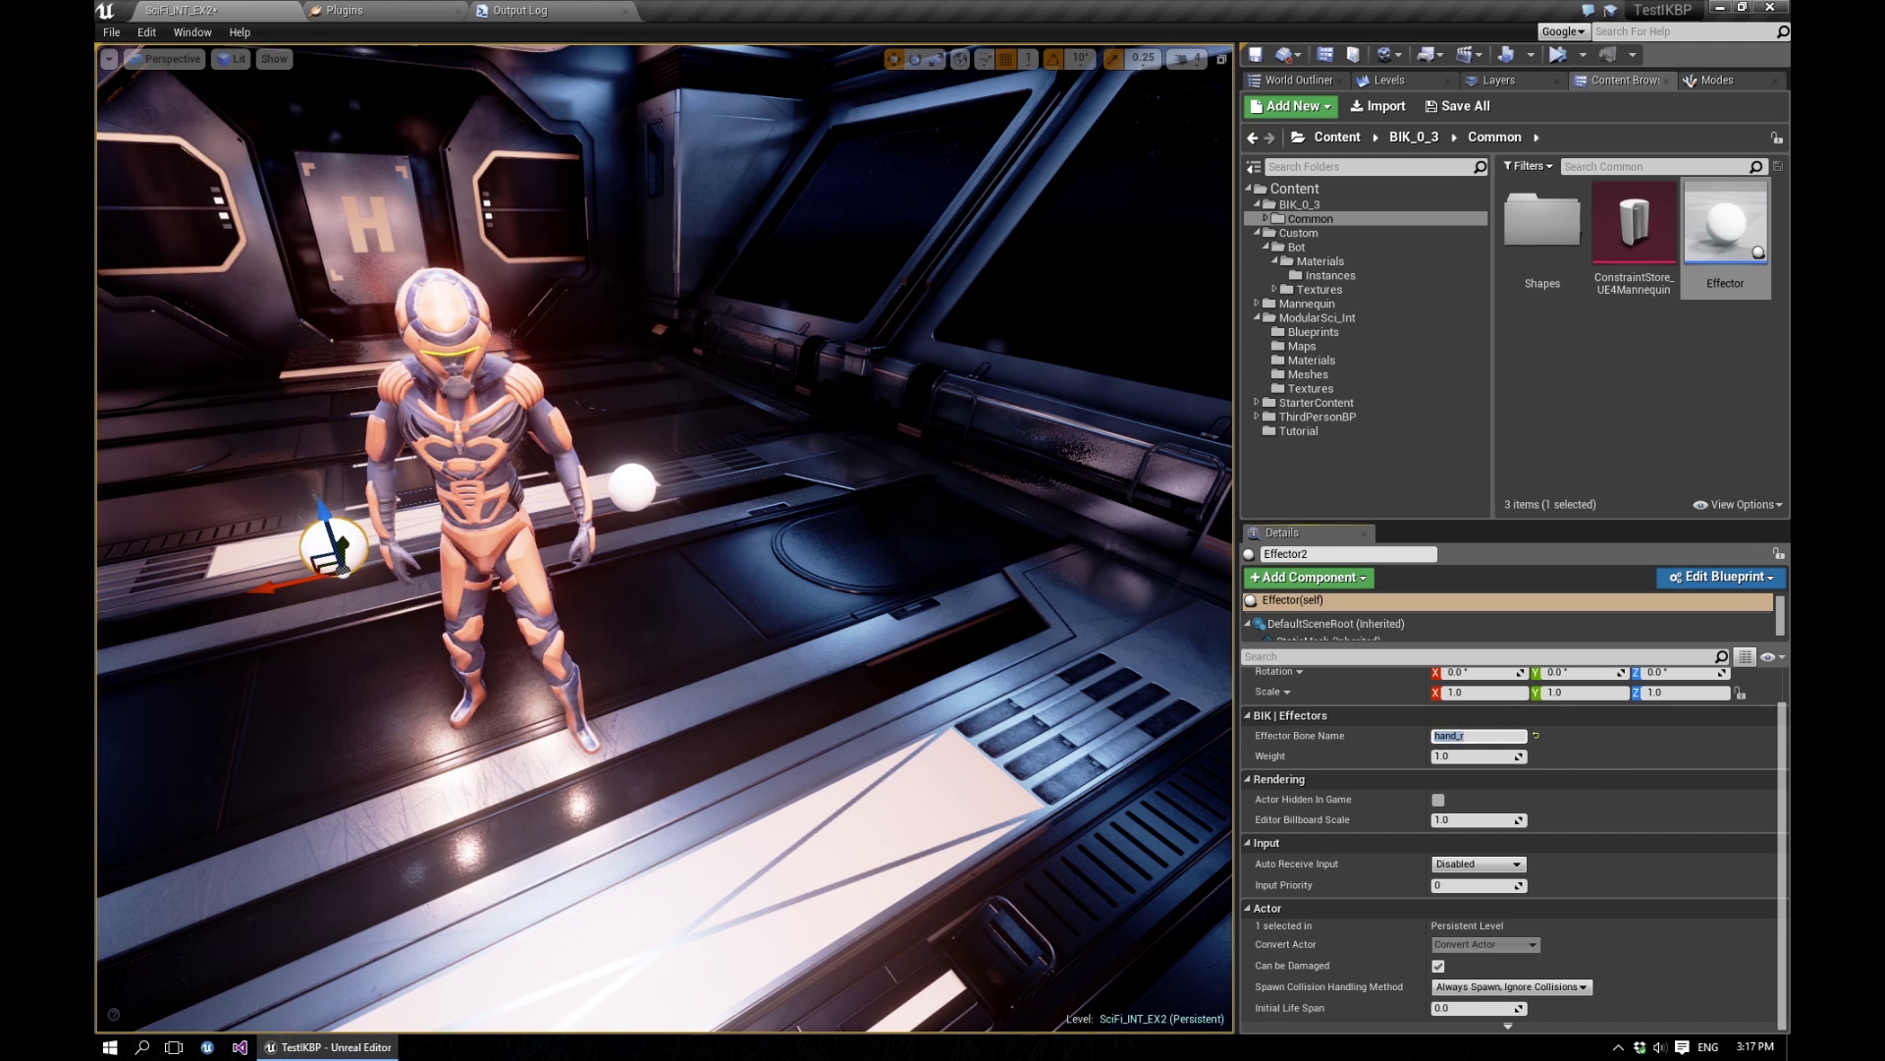
Add two elements to TutorialActor's Effector Actors array and assign the two hand effectors in the level to them.
{"action": "left_click", "coordinate": [477, 549]}
{"action": "right_click_drag", "start_coordinate": [496, 512], "coordinate": [555, 513]}
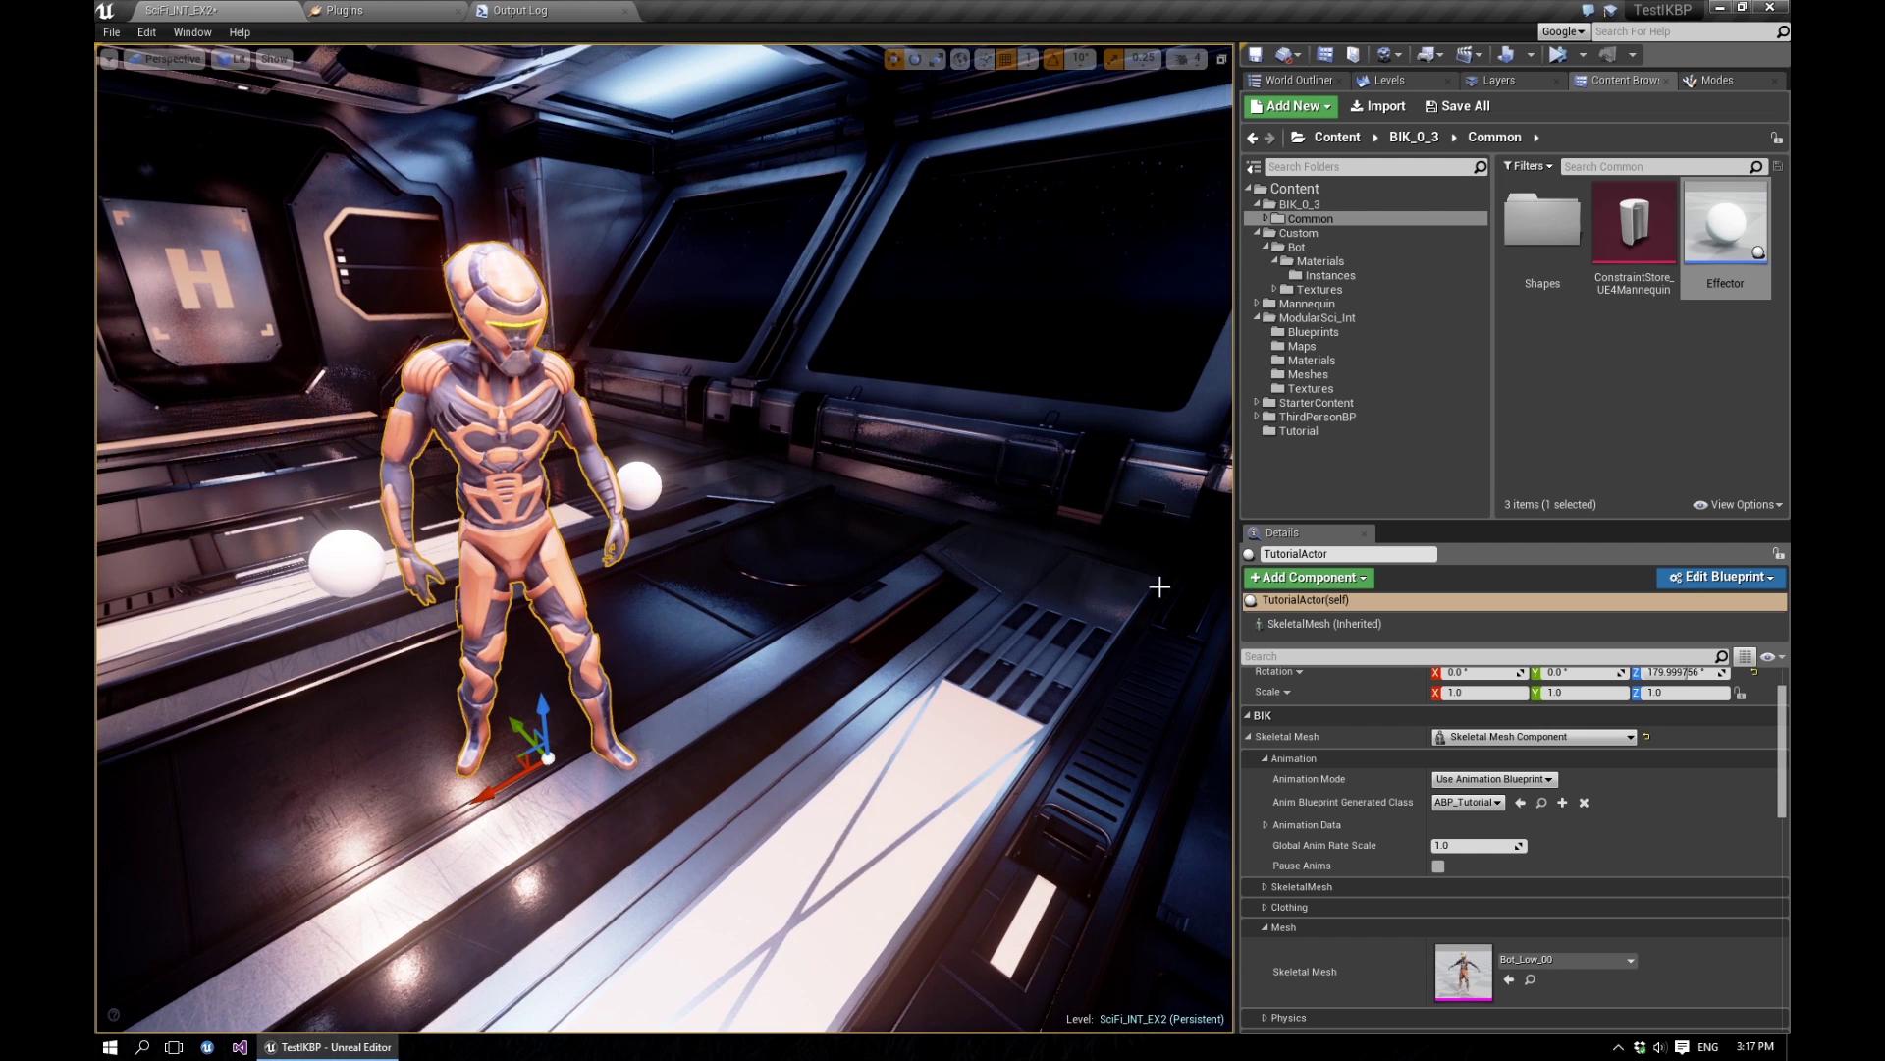
{"action": "scroll", "coordinate": [1443, 896], "scroll_direction": "down", "scroll_amount": 2}
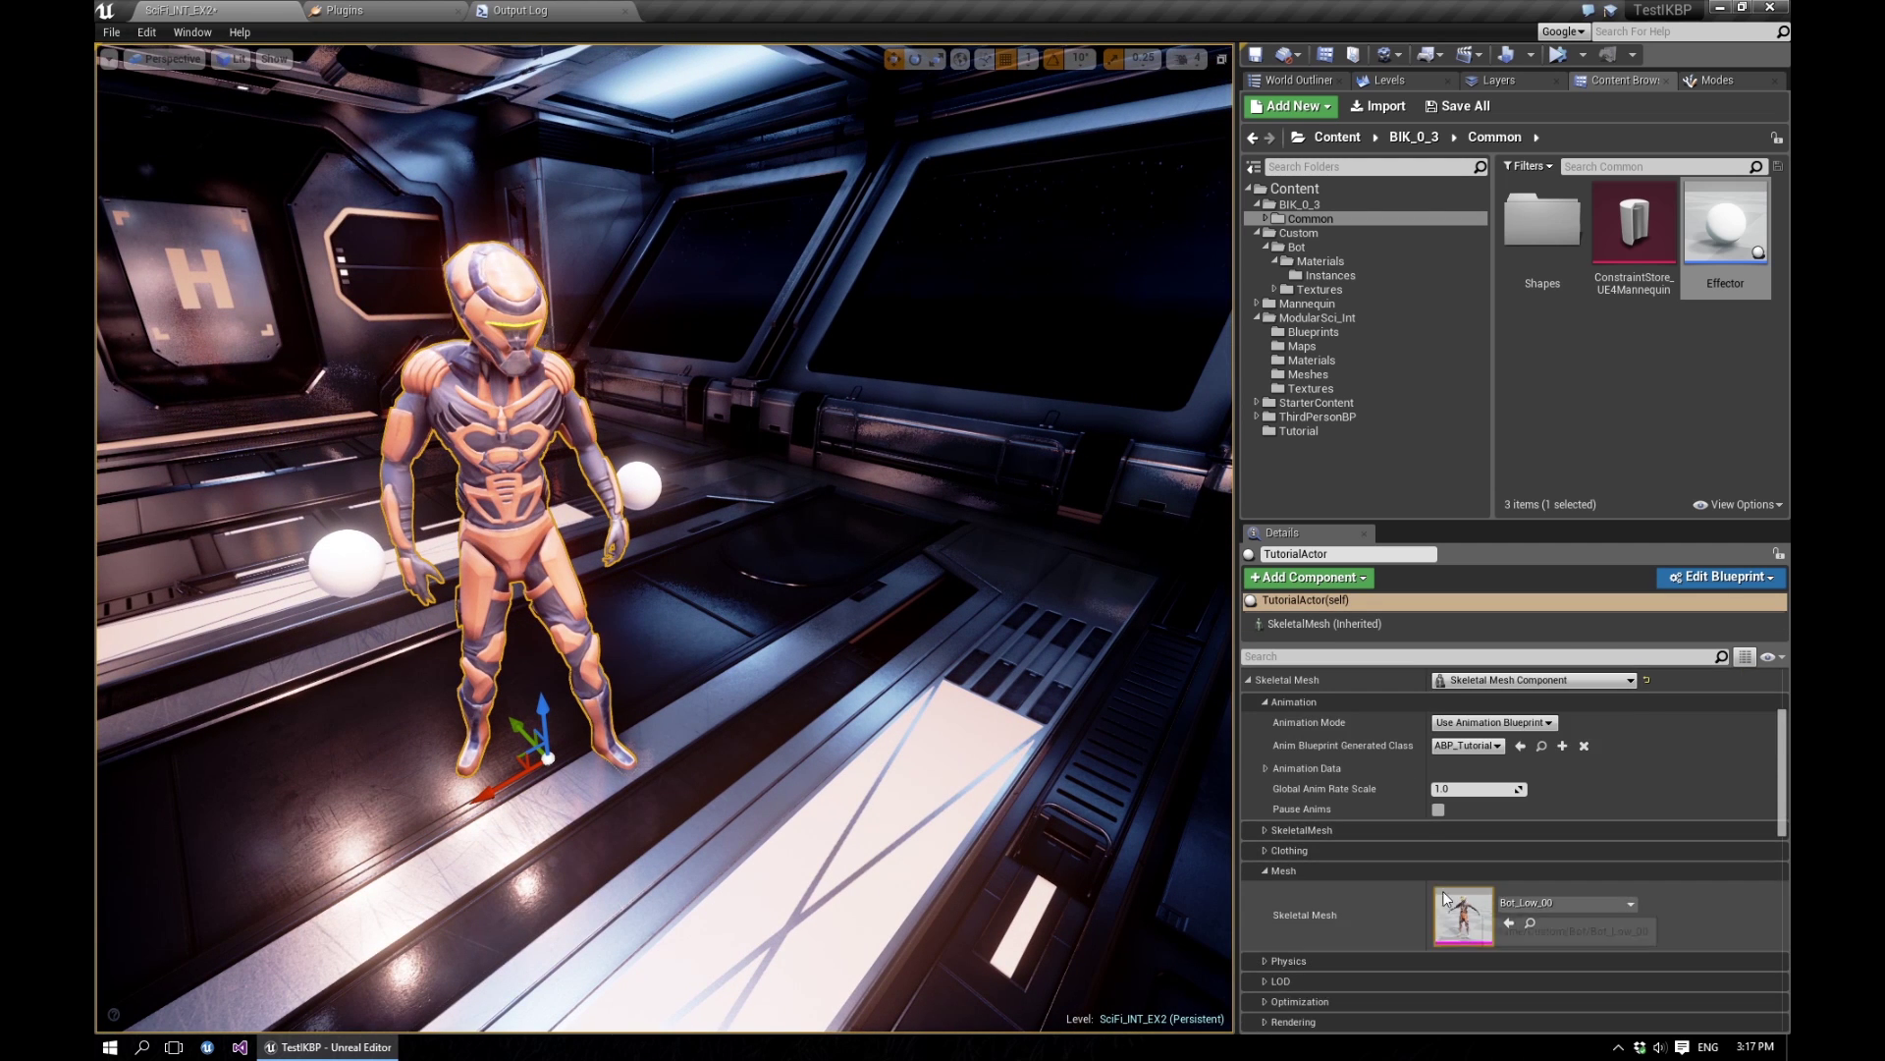
{"action": "scroll", "coordinate": [1300, 815], "scroll_direction": "up", "scroll_amount": 4}
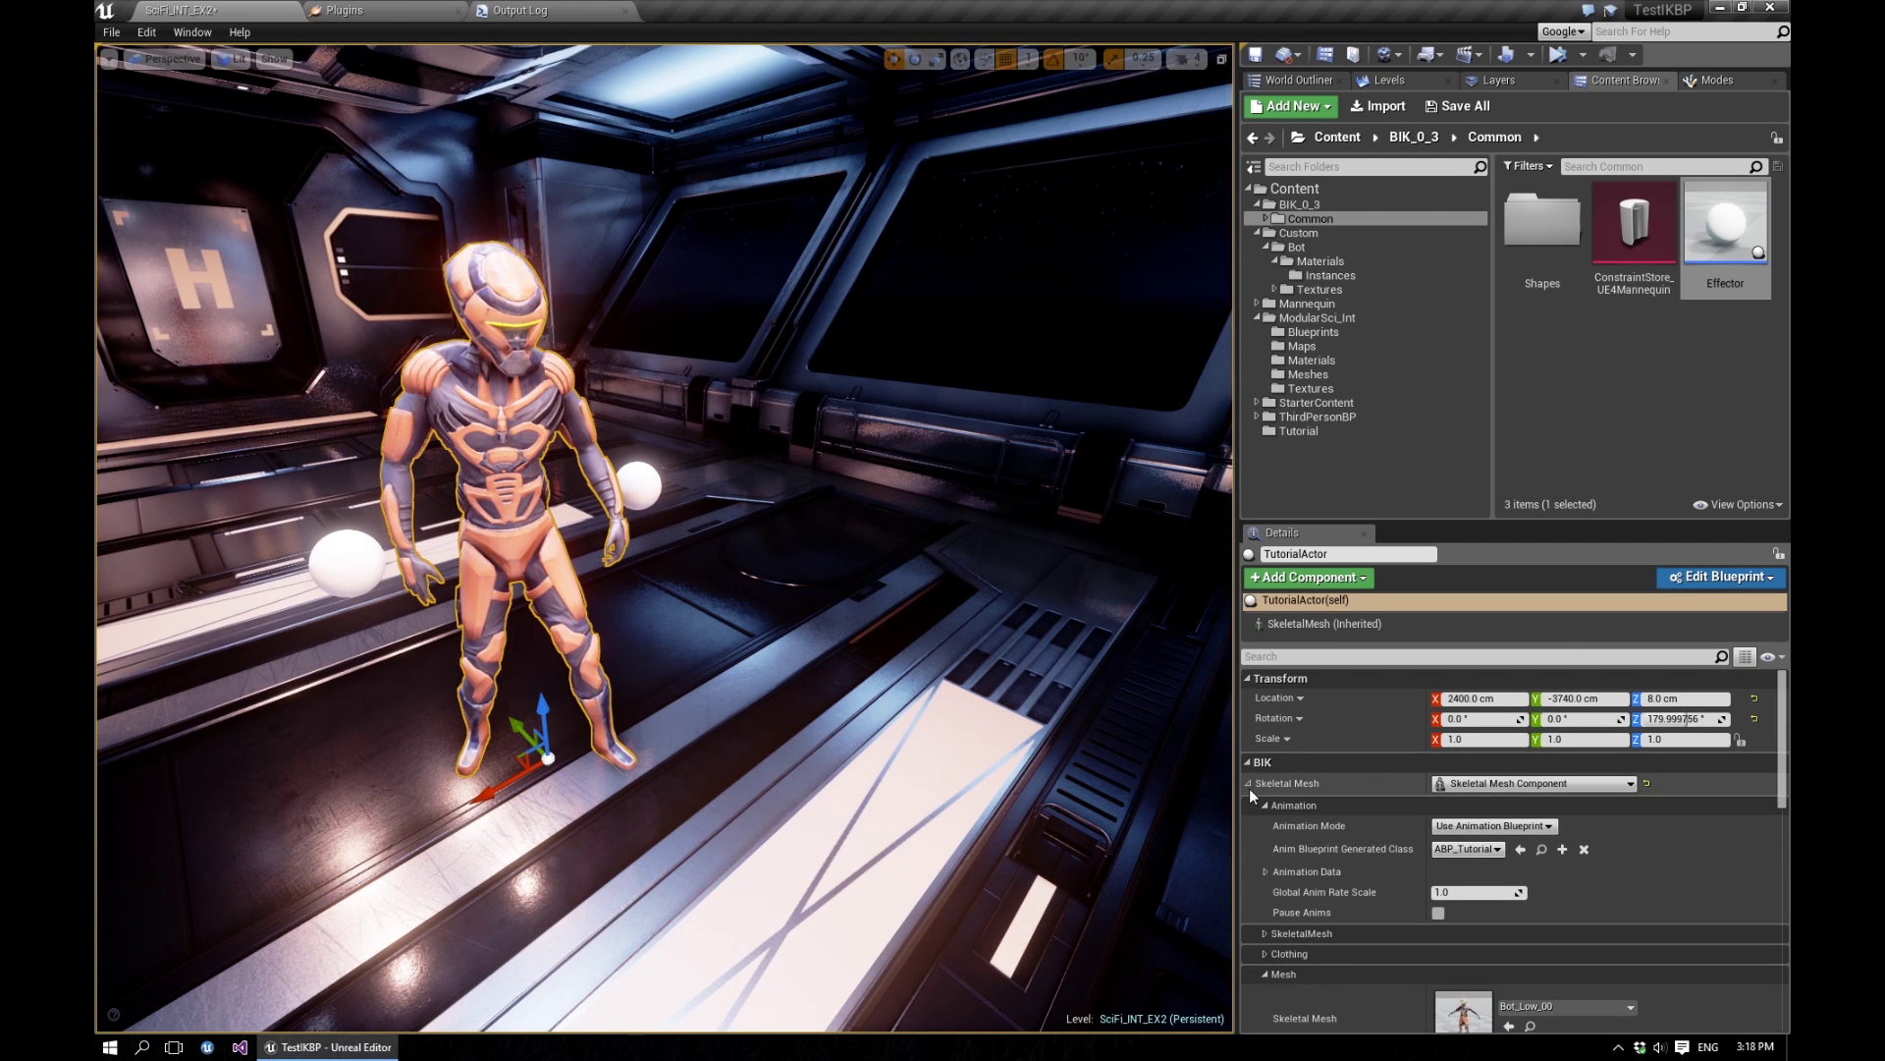
{"action": "left_click", "coordinate": [1249, 784]}
{"action": "scroll", "coordinate": [1345, 851], "scroll_direction": "down", "scroll_amount": 2}
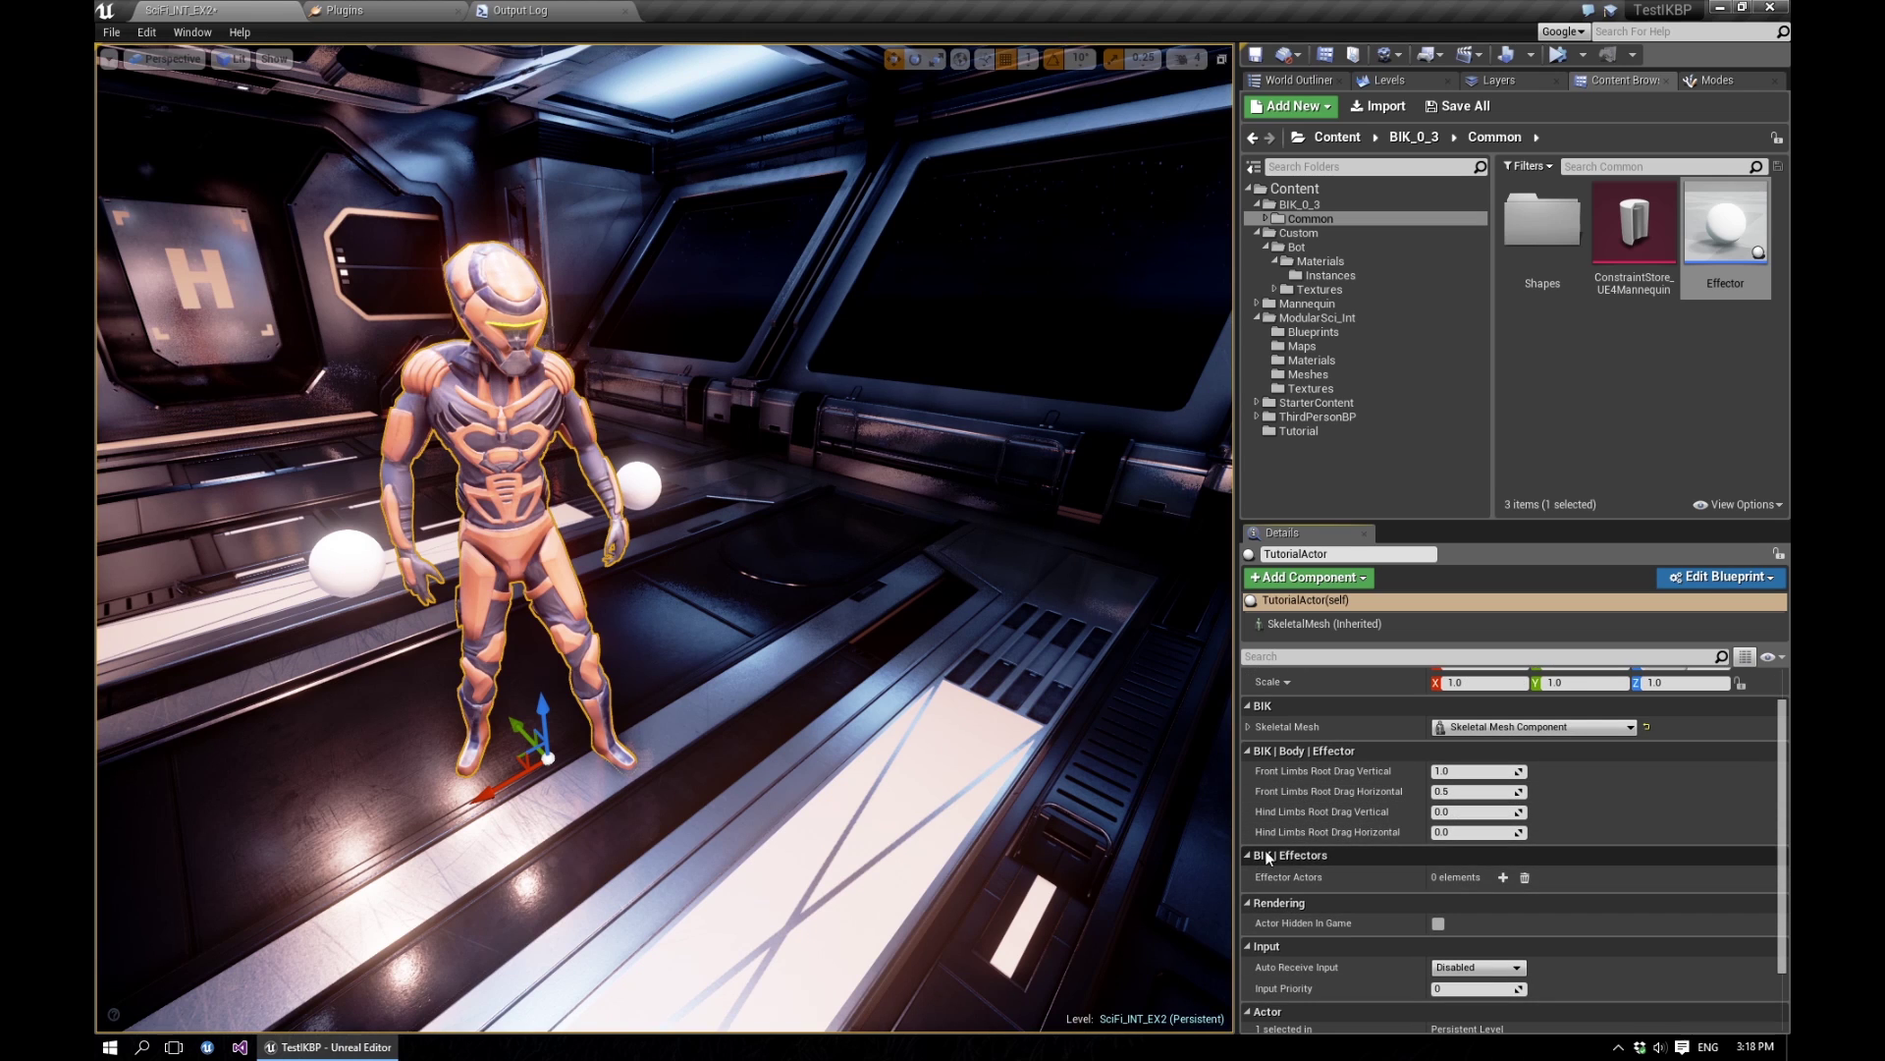
{"action": "left_click", "coordinate": [1504, 877]}
{"action": "left_click", "coordinate": [1504, 877]}
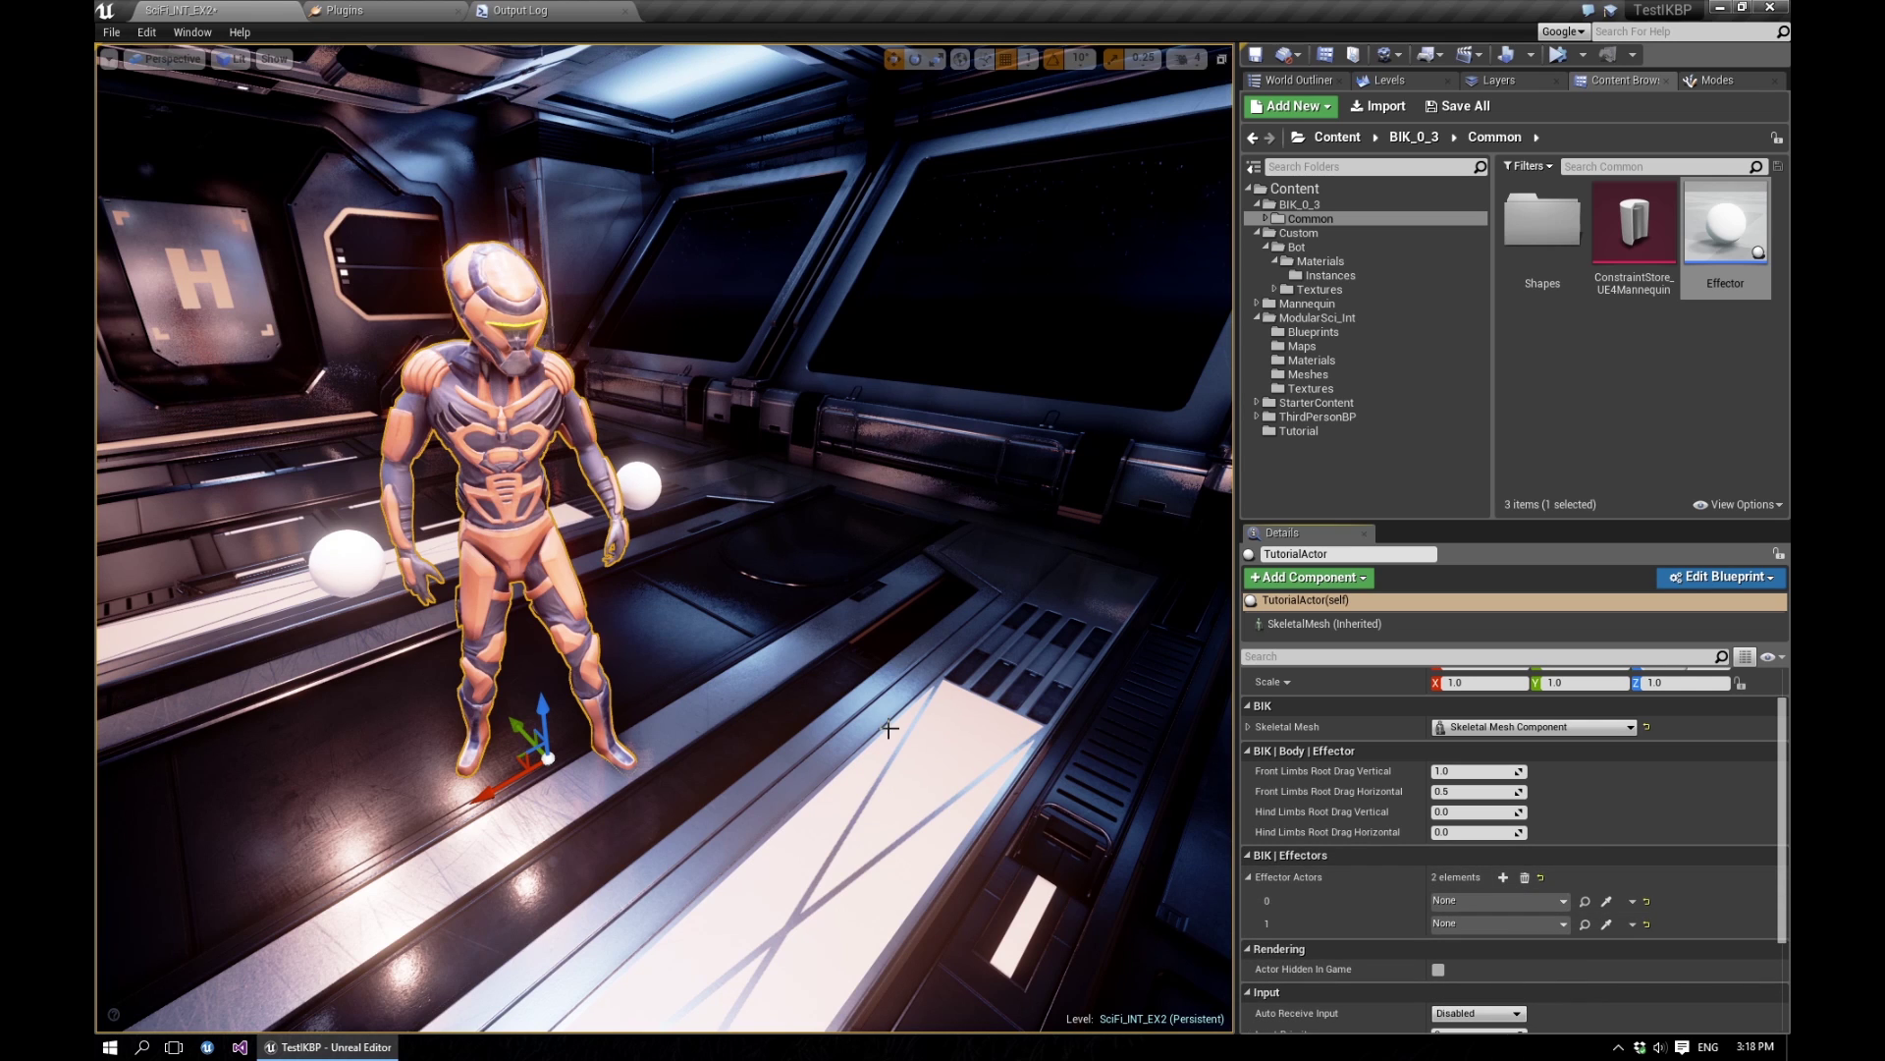
{"action": "left_click", "coordinate": [1607, 900]}
{"action": "left_click", "coordinate": [1607, 924]}
Simulate the level and move the hand_l effector slightly toward the character, raising it to a height of about 106 cm.
{"action": "left_click", "coordinate": [1558, 55]}
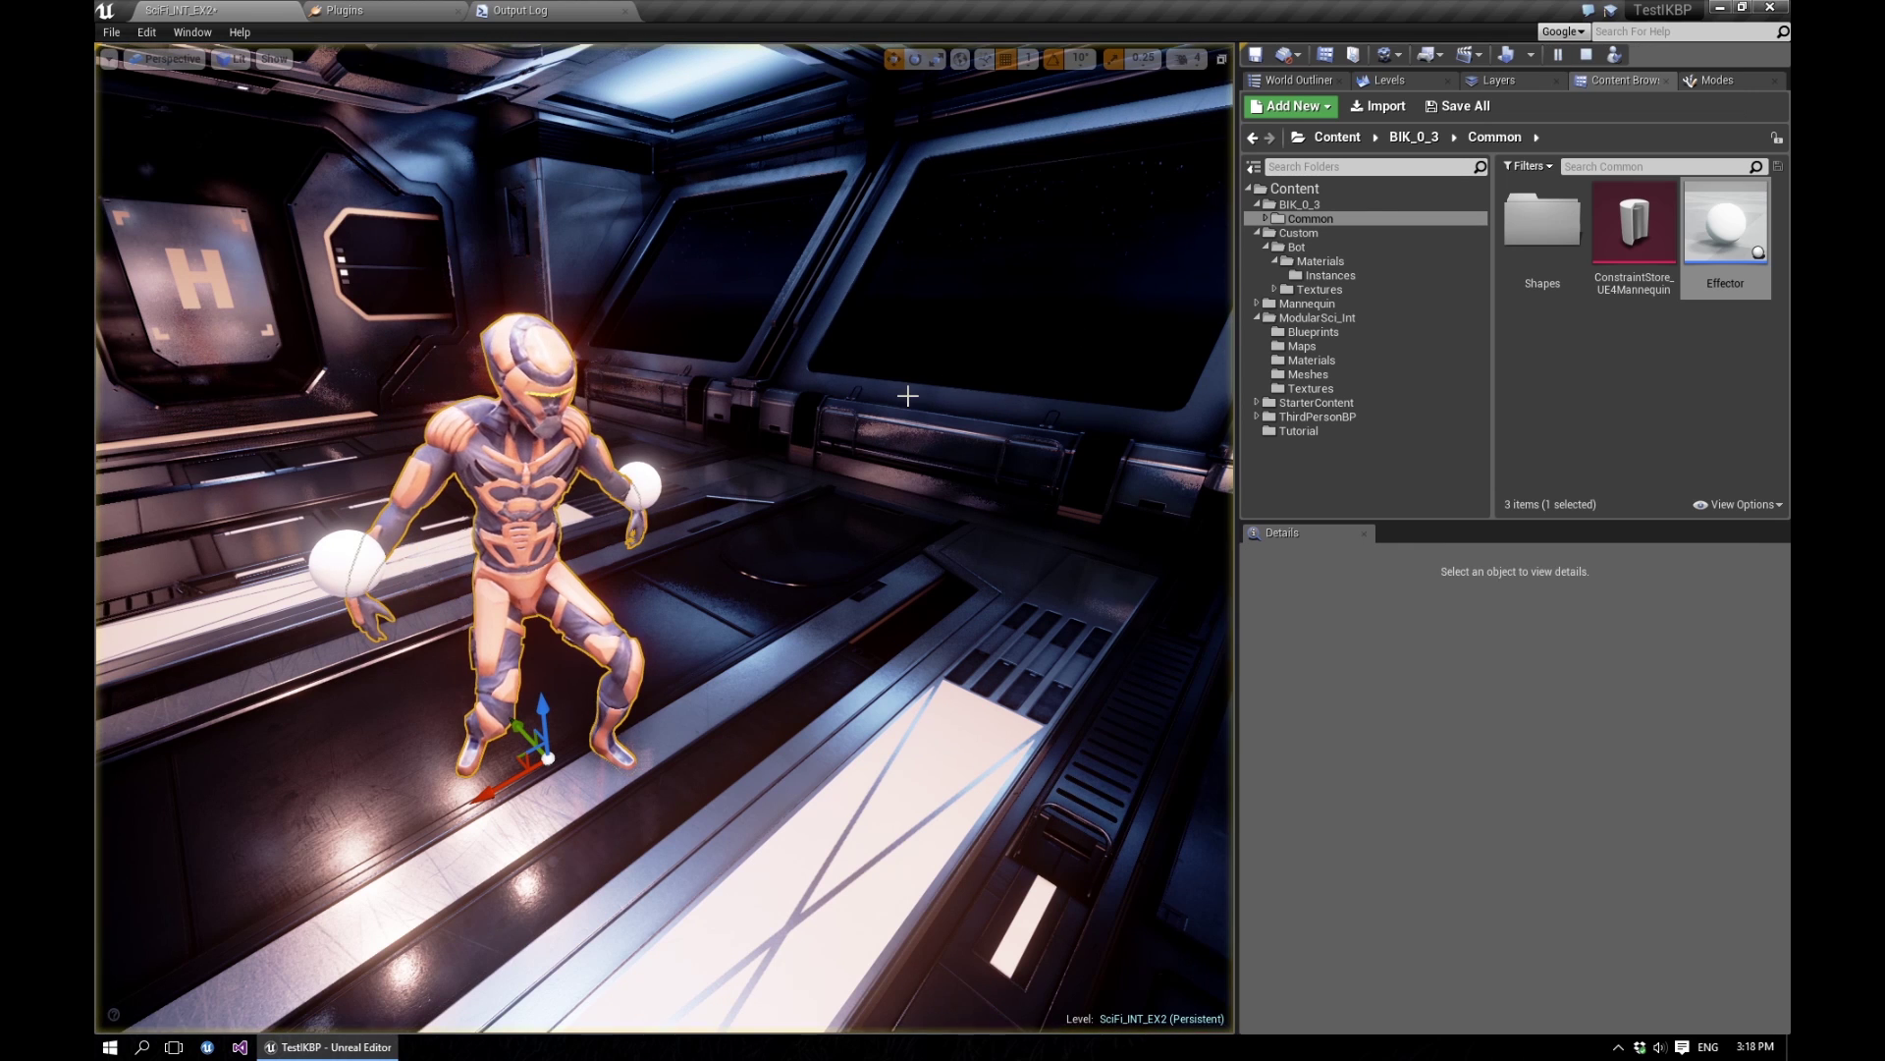
{"action": "left_click", "coordinate": [637, 478]}
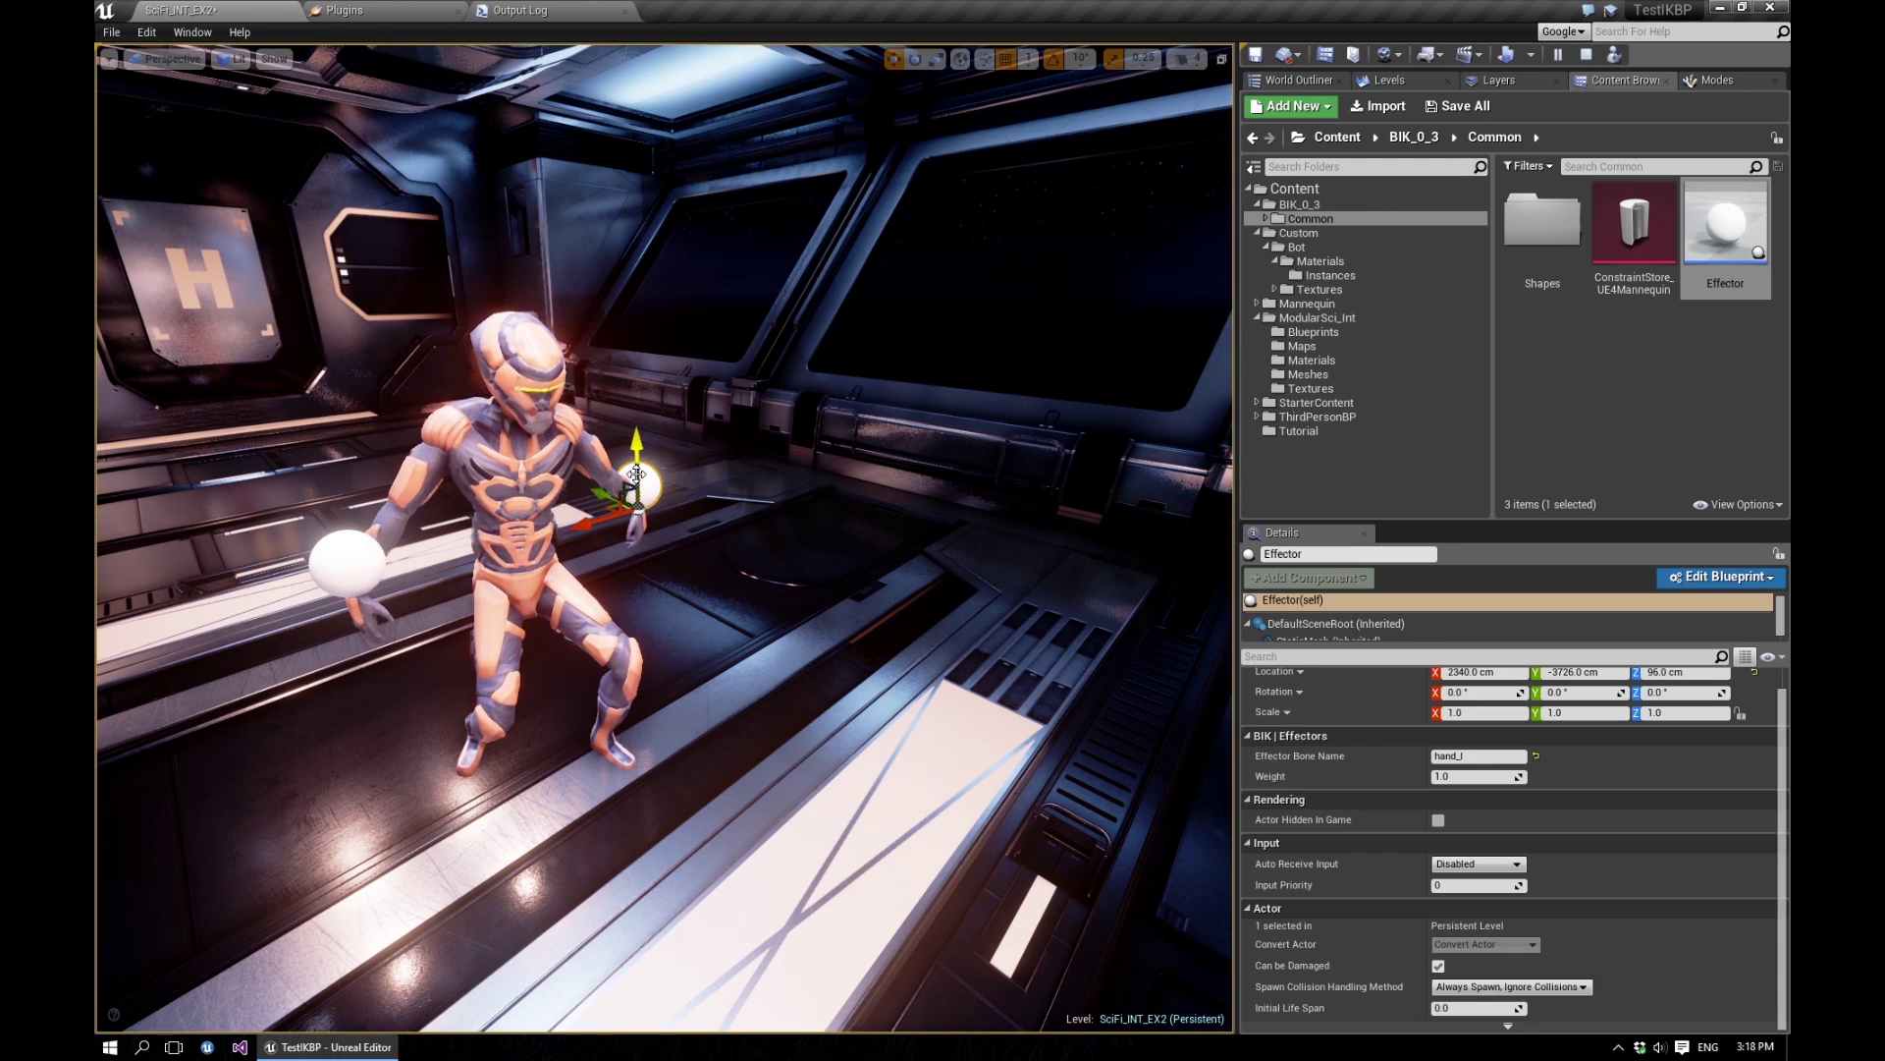
{"action": "left_click_drag", "start_coordinate": [614, 518], "coordinate": [586, 520]}
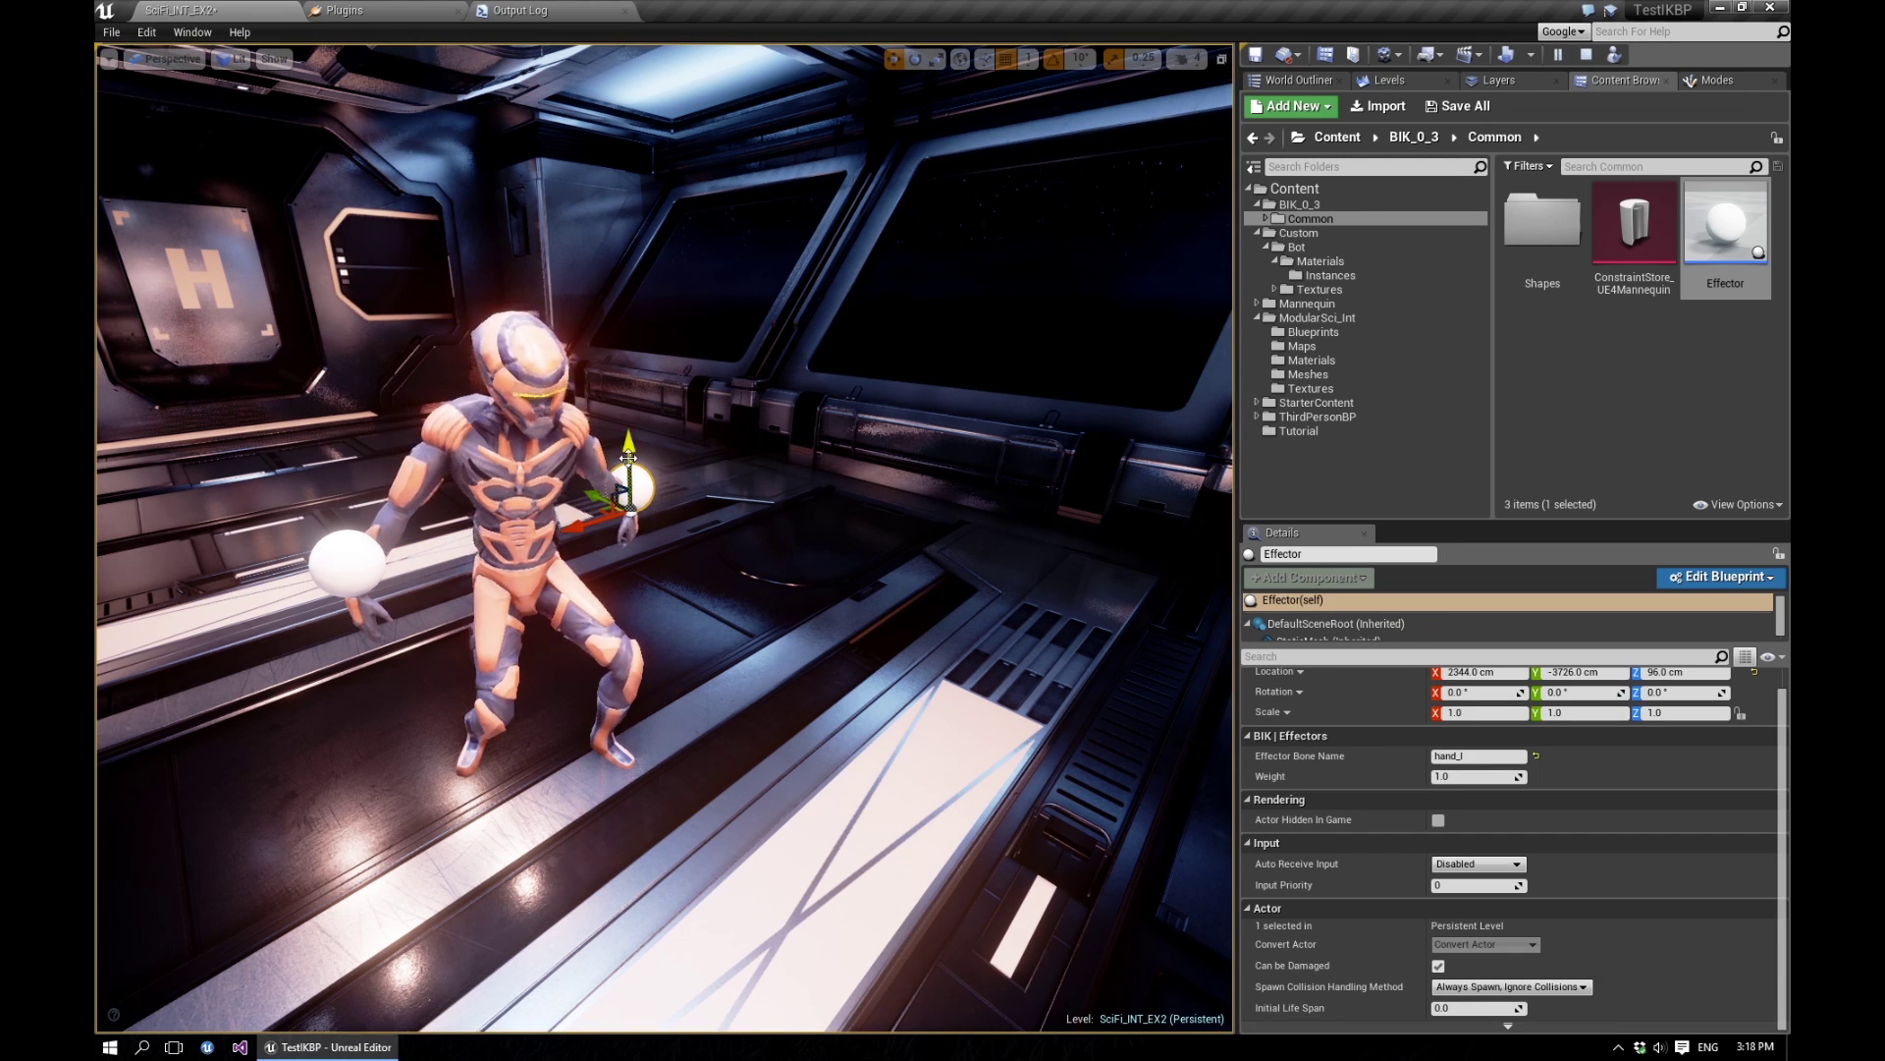
{"action": "left_click_drag", "start_coordinate": [629, 458], "coordinate": [639, 424]}
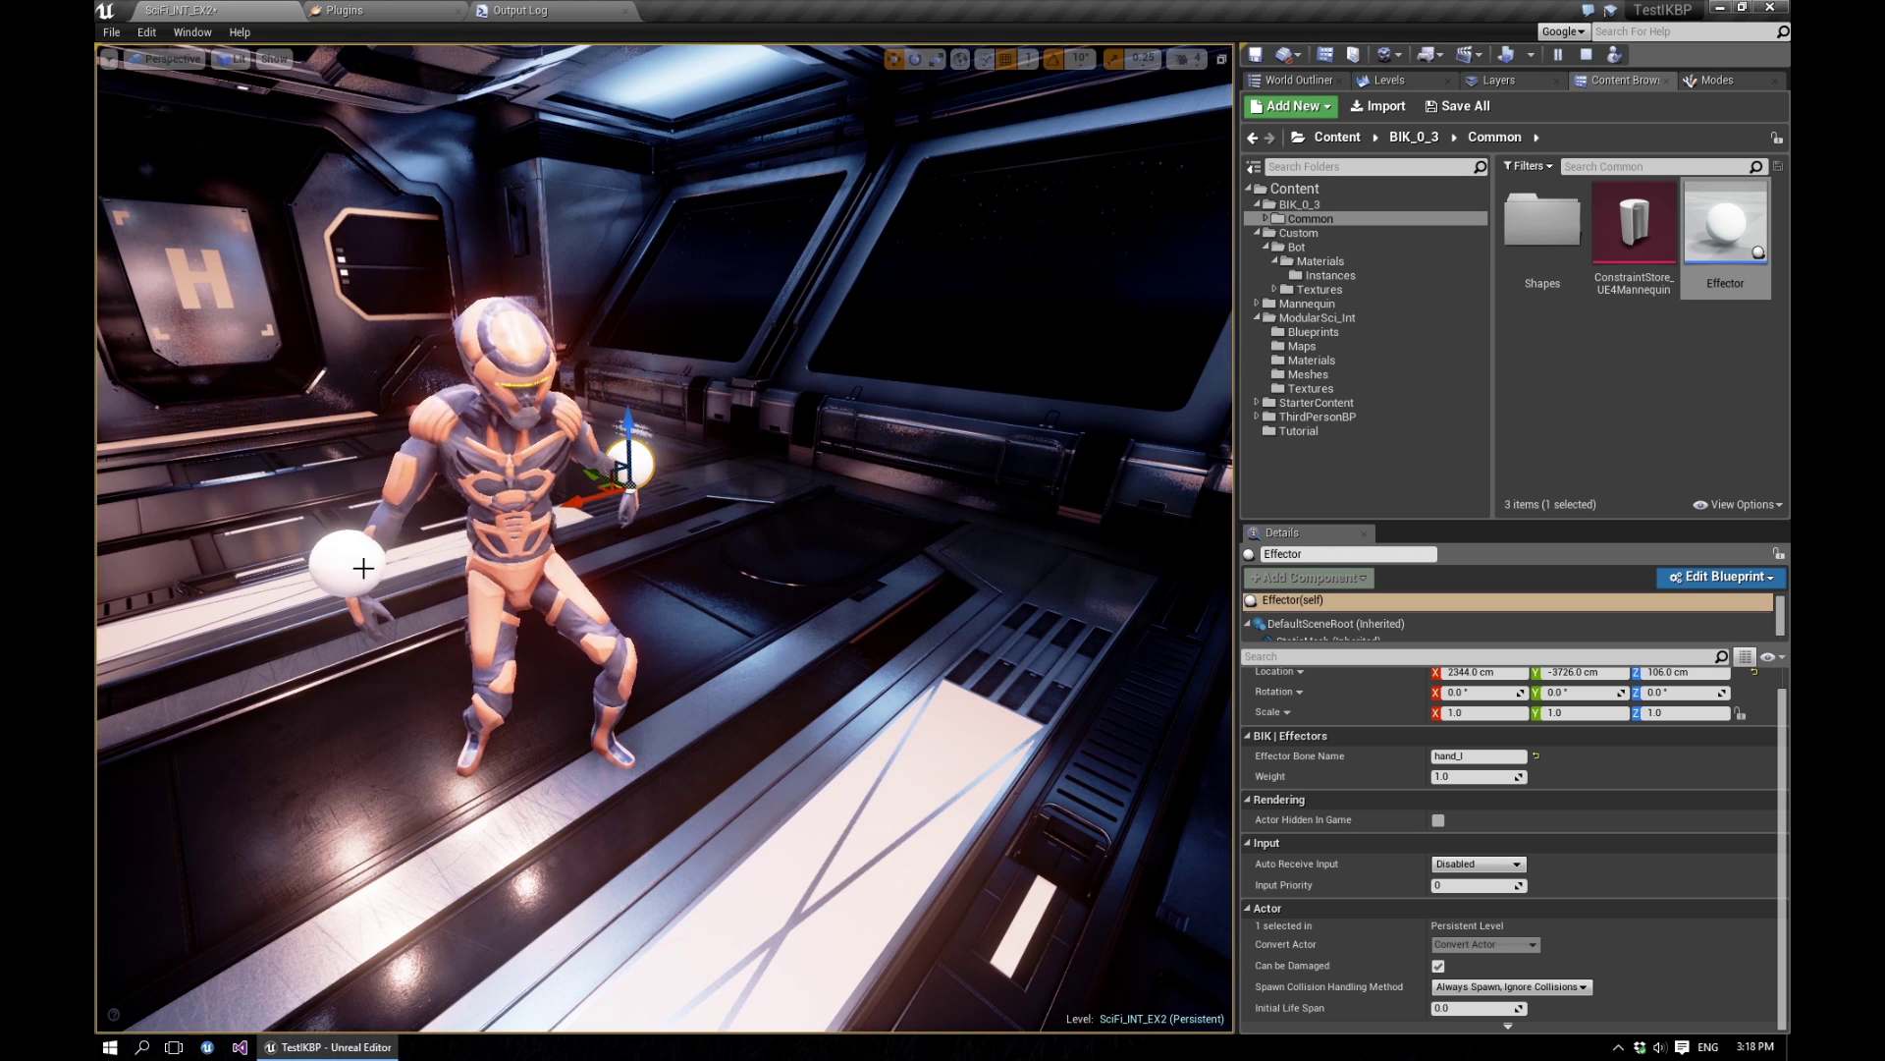
Move the hand_r effector closer to the character's right hand and raise it slightly in the running simulation.
{"action": "left_click_drag", "start_coordinate": [319, 606], "coordinate": [393, 561]}
{"action": "left_click_drag", "start_coordinate": [473, 652], "coordinate": [531, 678], "text": "alt"}
{"action": "mouse_move", "coordinate": [447, 570]}
{"action": "left_mouse_down"}
{"action": "mouse_move", "coordinate": [444, 506]}
{"action": "mouse_move", "coordinate": [446, 537]}
{"action": "left_mouse_up"}
{"action": "left_click_drag", "start_coordinate": [709, 531], "coordinate": [713, 525], "text": "alt"}
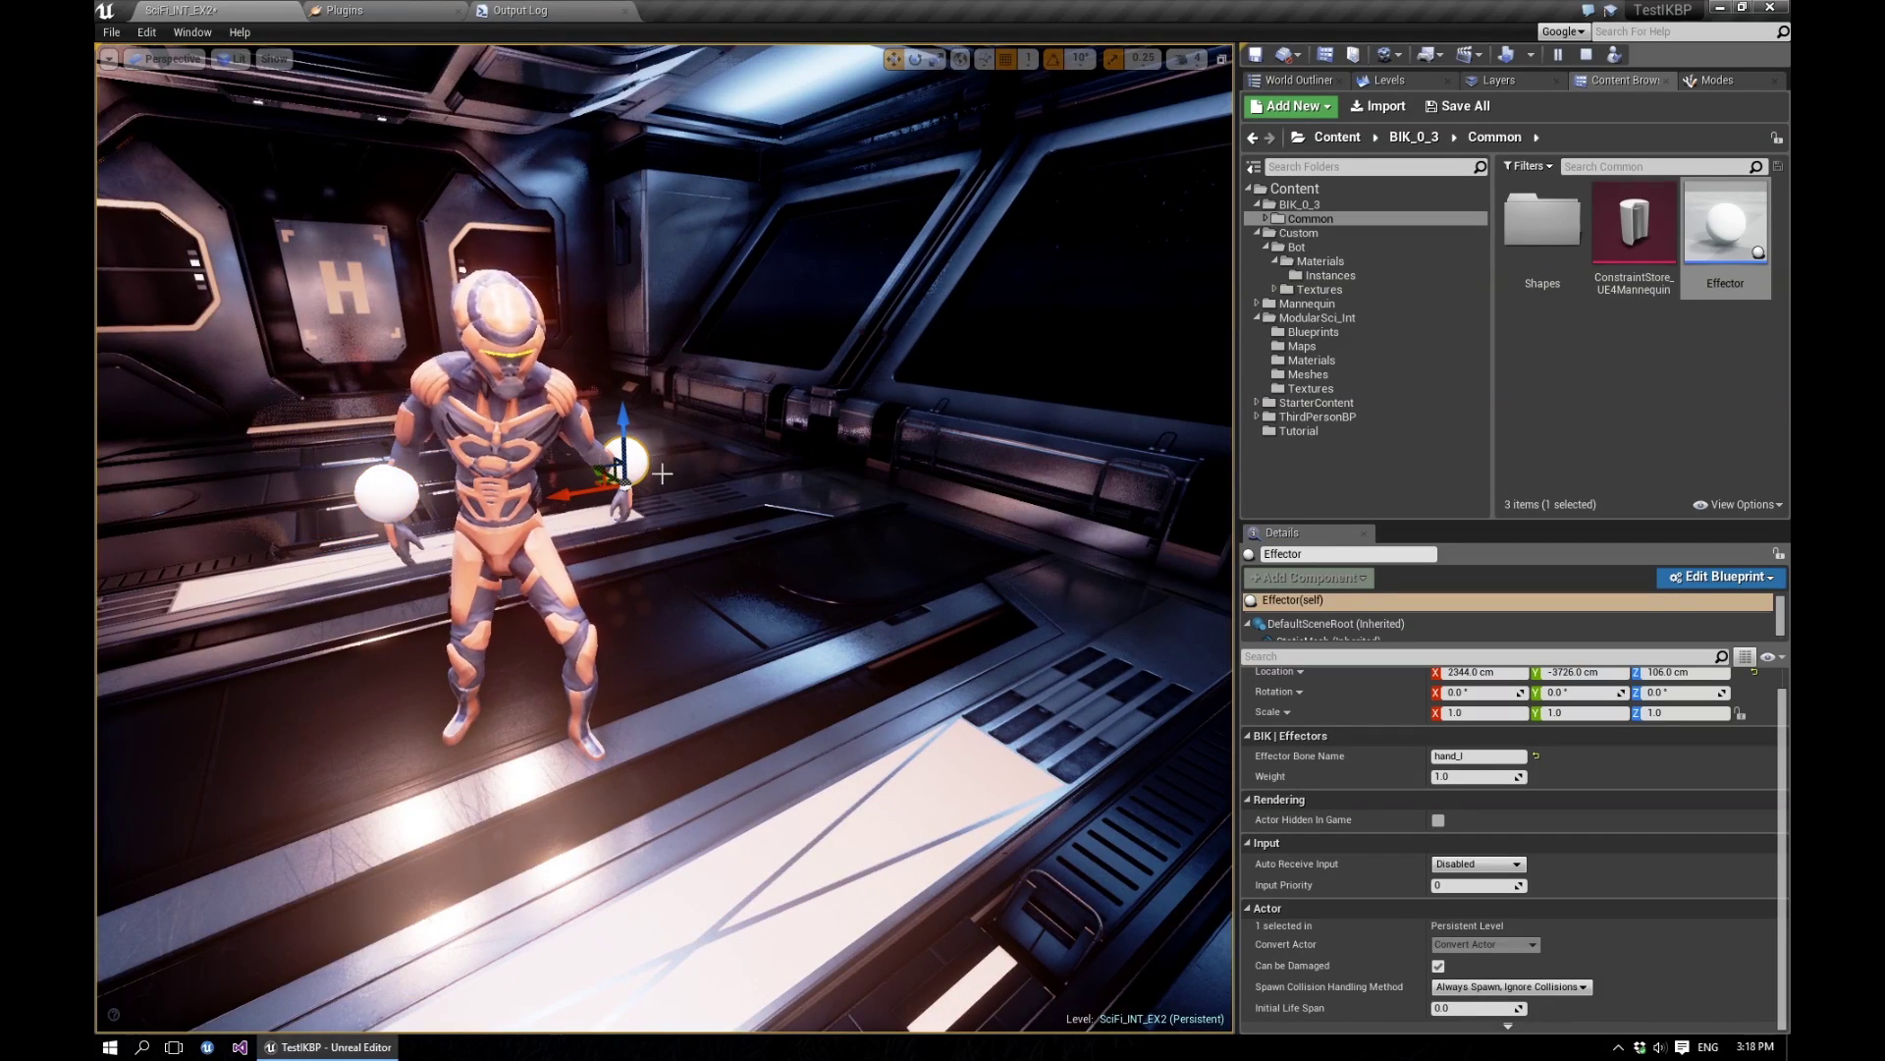
Shift the hand_l effector inward to about X 2352 cm and lower it to a height of about 97 cm.
{"action": "left_click_drag", "start_coordinate": [560, 494], "coordinate": [534, 503]}
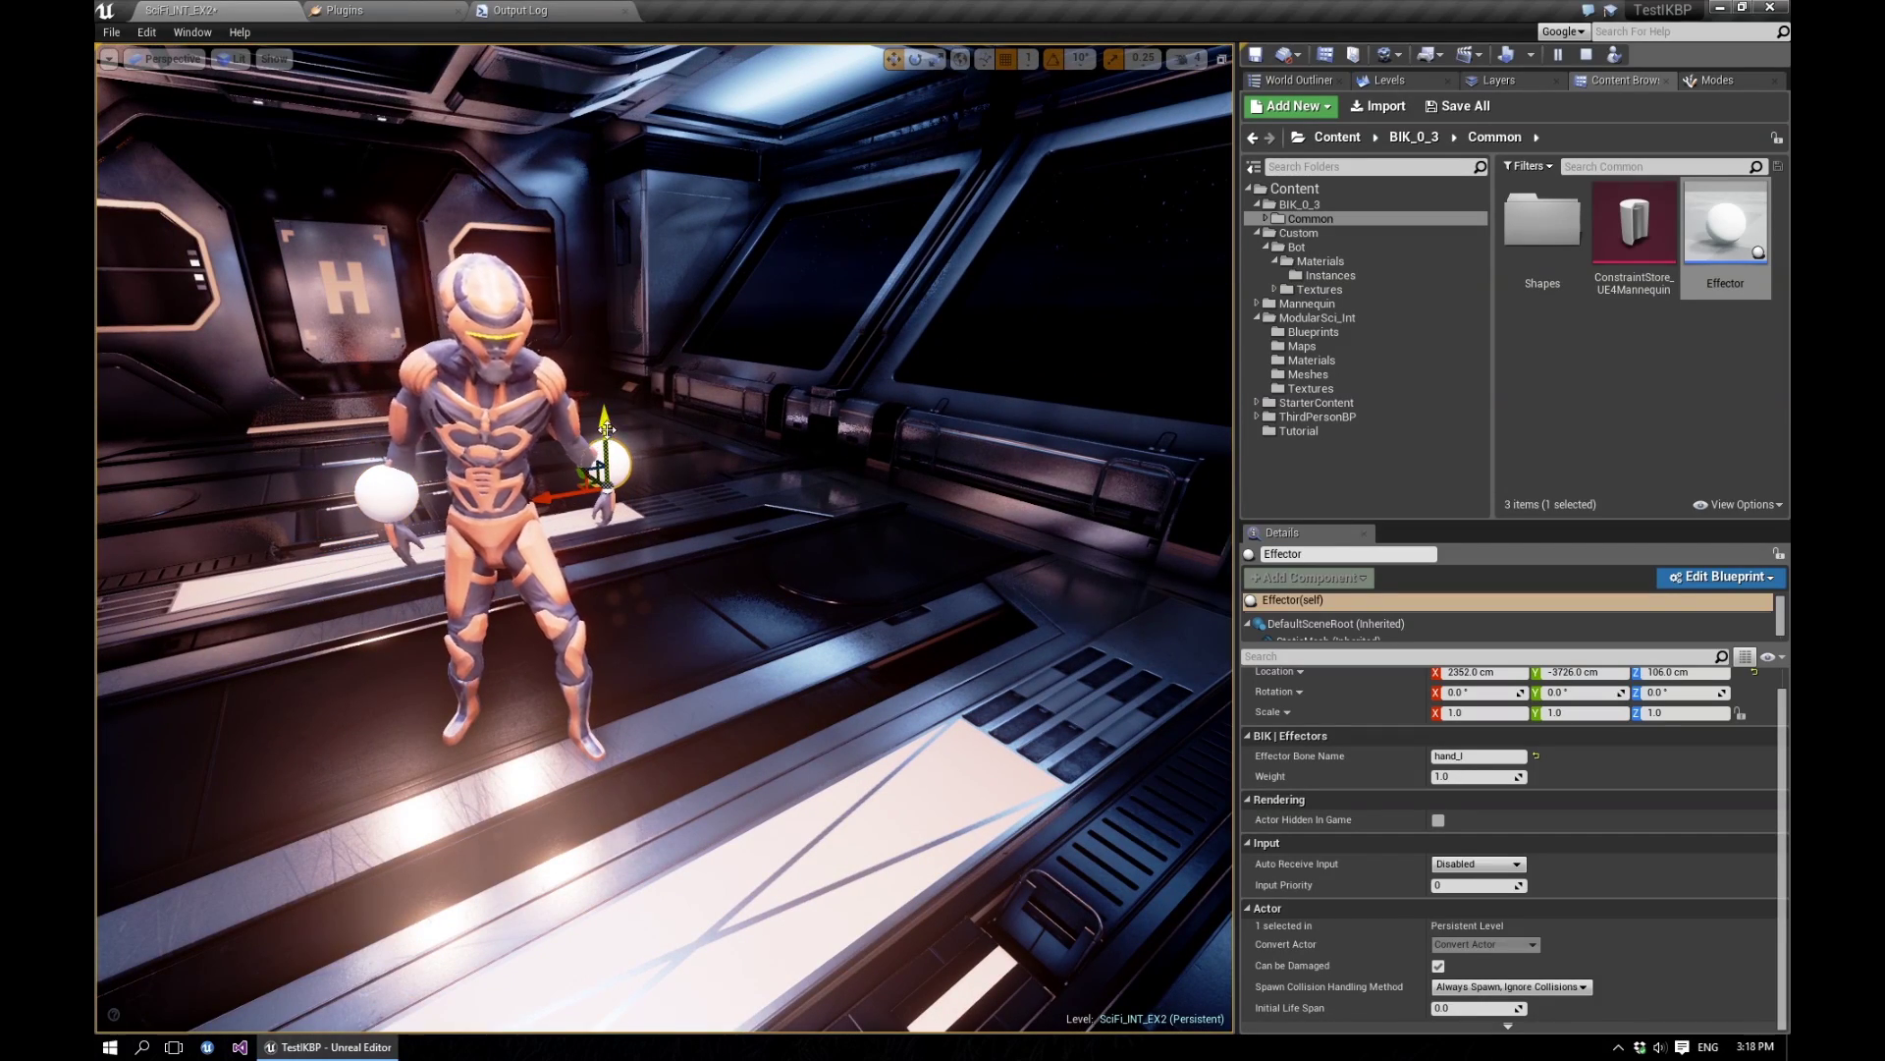
{"action": "mouse_move", "coordinate": [599, 429]}
{"action": "left_mouse_down"}
{"action": "mouse_move", "coordinate": [606, 535]}
{"action": "mouse_move", "coordinate": [605, 450]}
{"action": "left_mouse_up"}
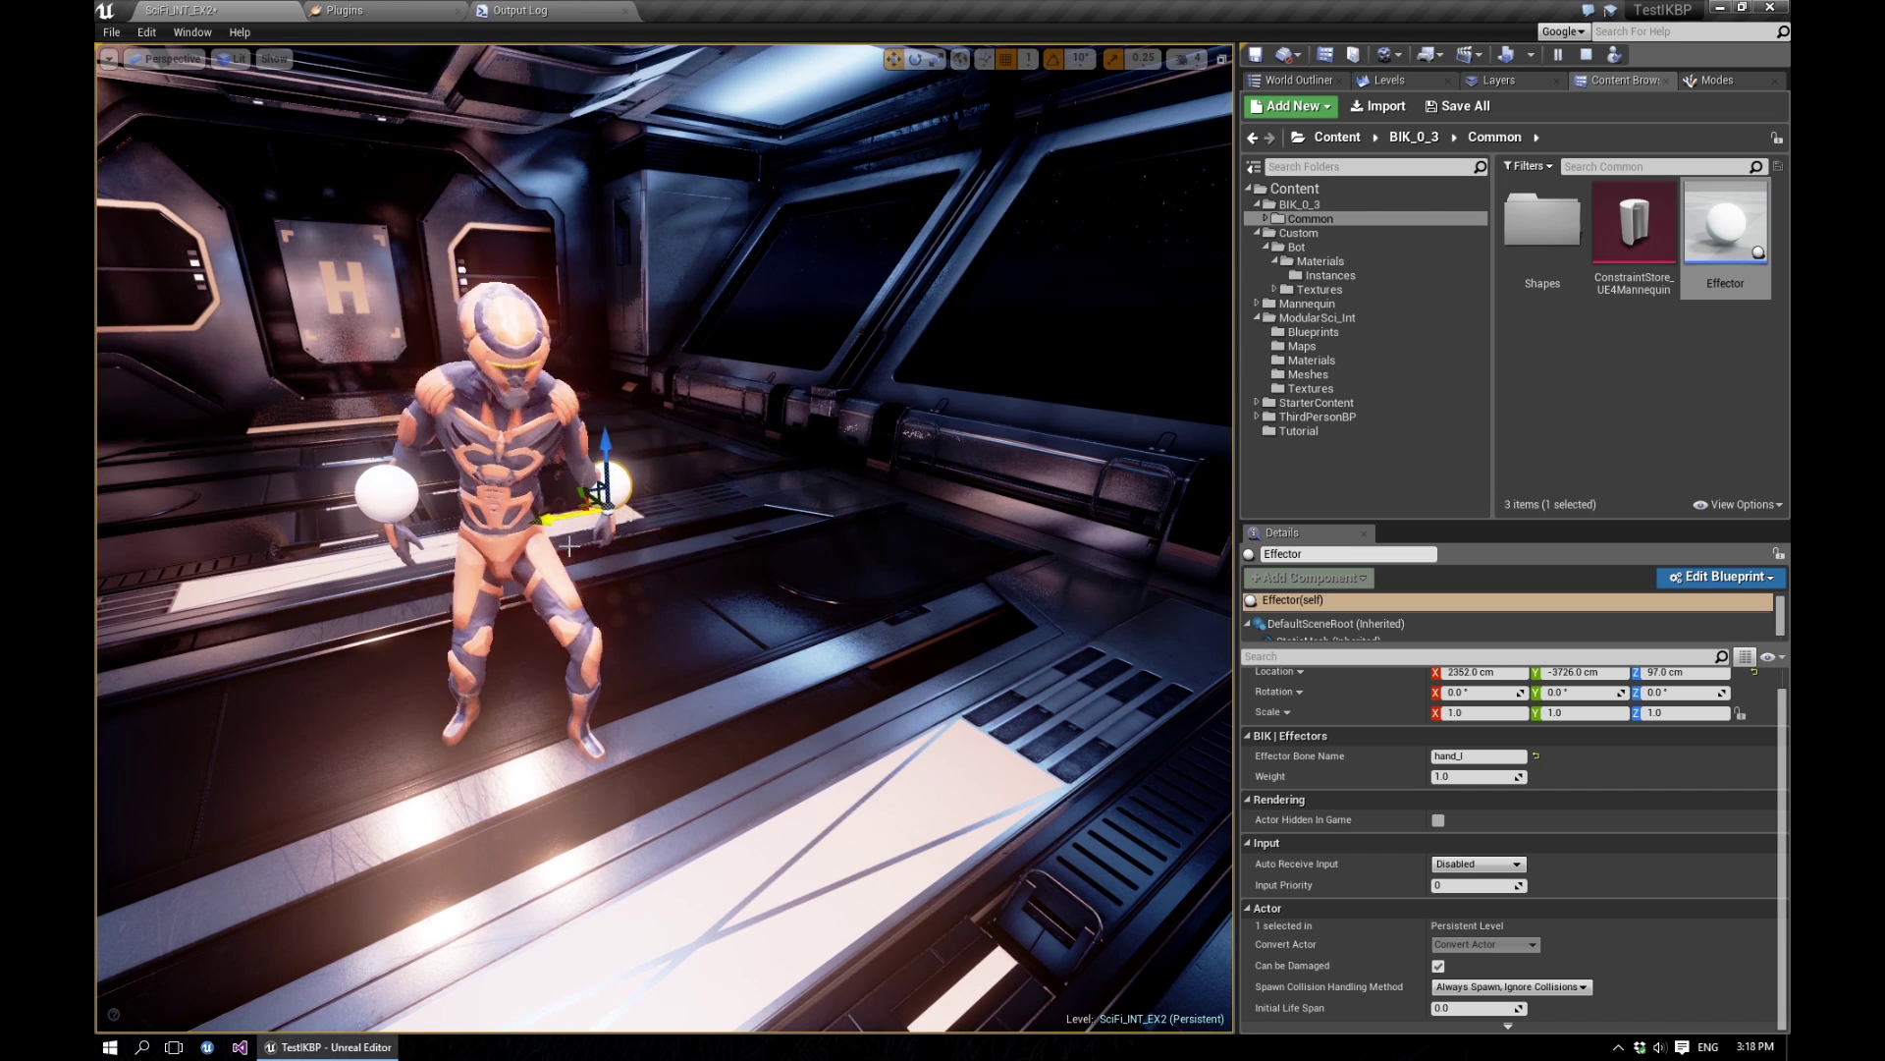
{"action": "mouse_move", "coordinate": [568, 546]}
{"action": "left_mouse_down", "text": "alt"}
{"action": "mouse_move", "coordinate": [567, 494]}
{"action": "mouse_move", "coordinate": [743, 644]}
{"action": "mouse_move", "coordinate": [730, 658]}
{"action": "mouse_move", "coordinate": [547, 523]}
{"action": "left_mouse_up", "text": "alt"}
Examine TutorialActor's Front Limbs Root Drag Vertical setting and stop the simulation.
{"action": "left_click", "coordinate": [547, 523]}
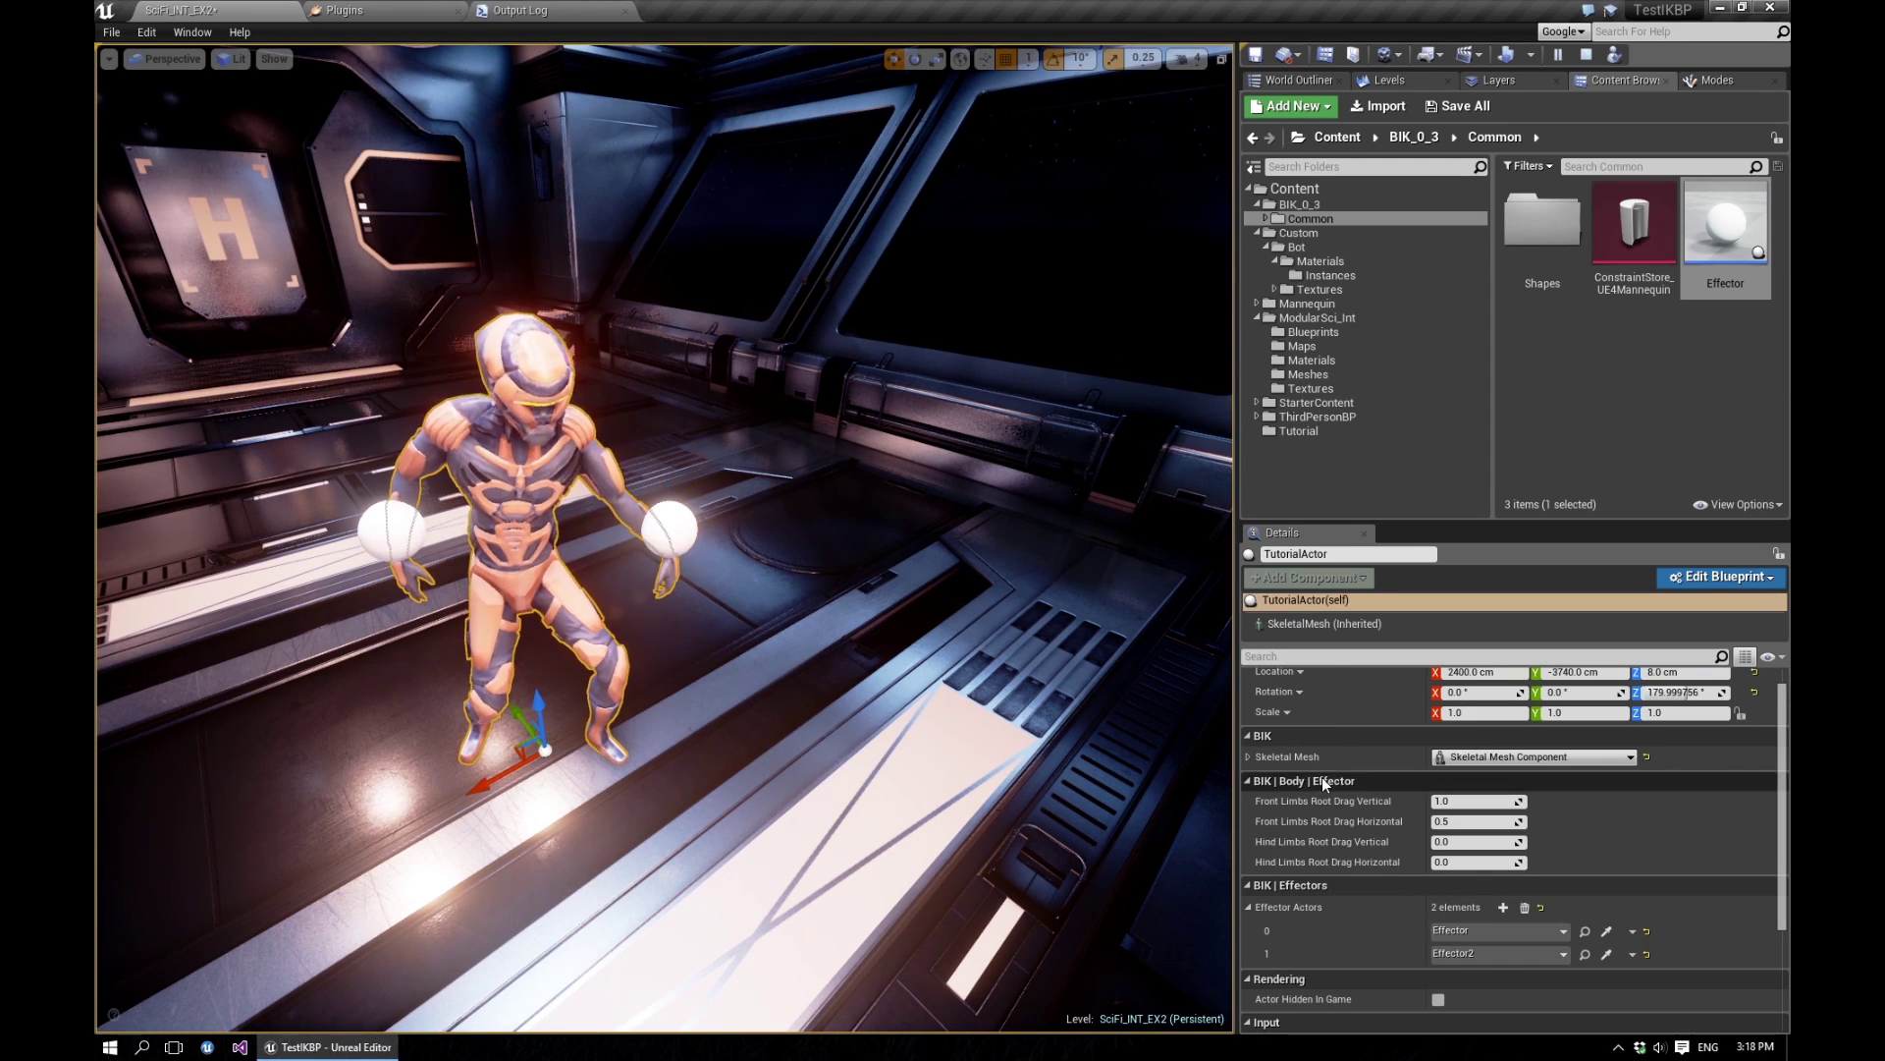
{"action": "left_click", "coordinate": [1466, 802]}
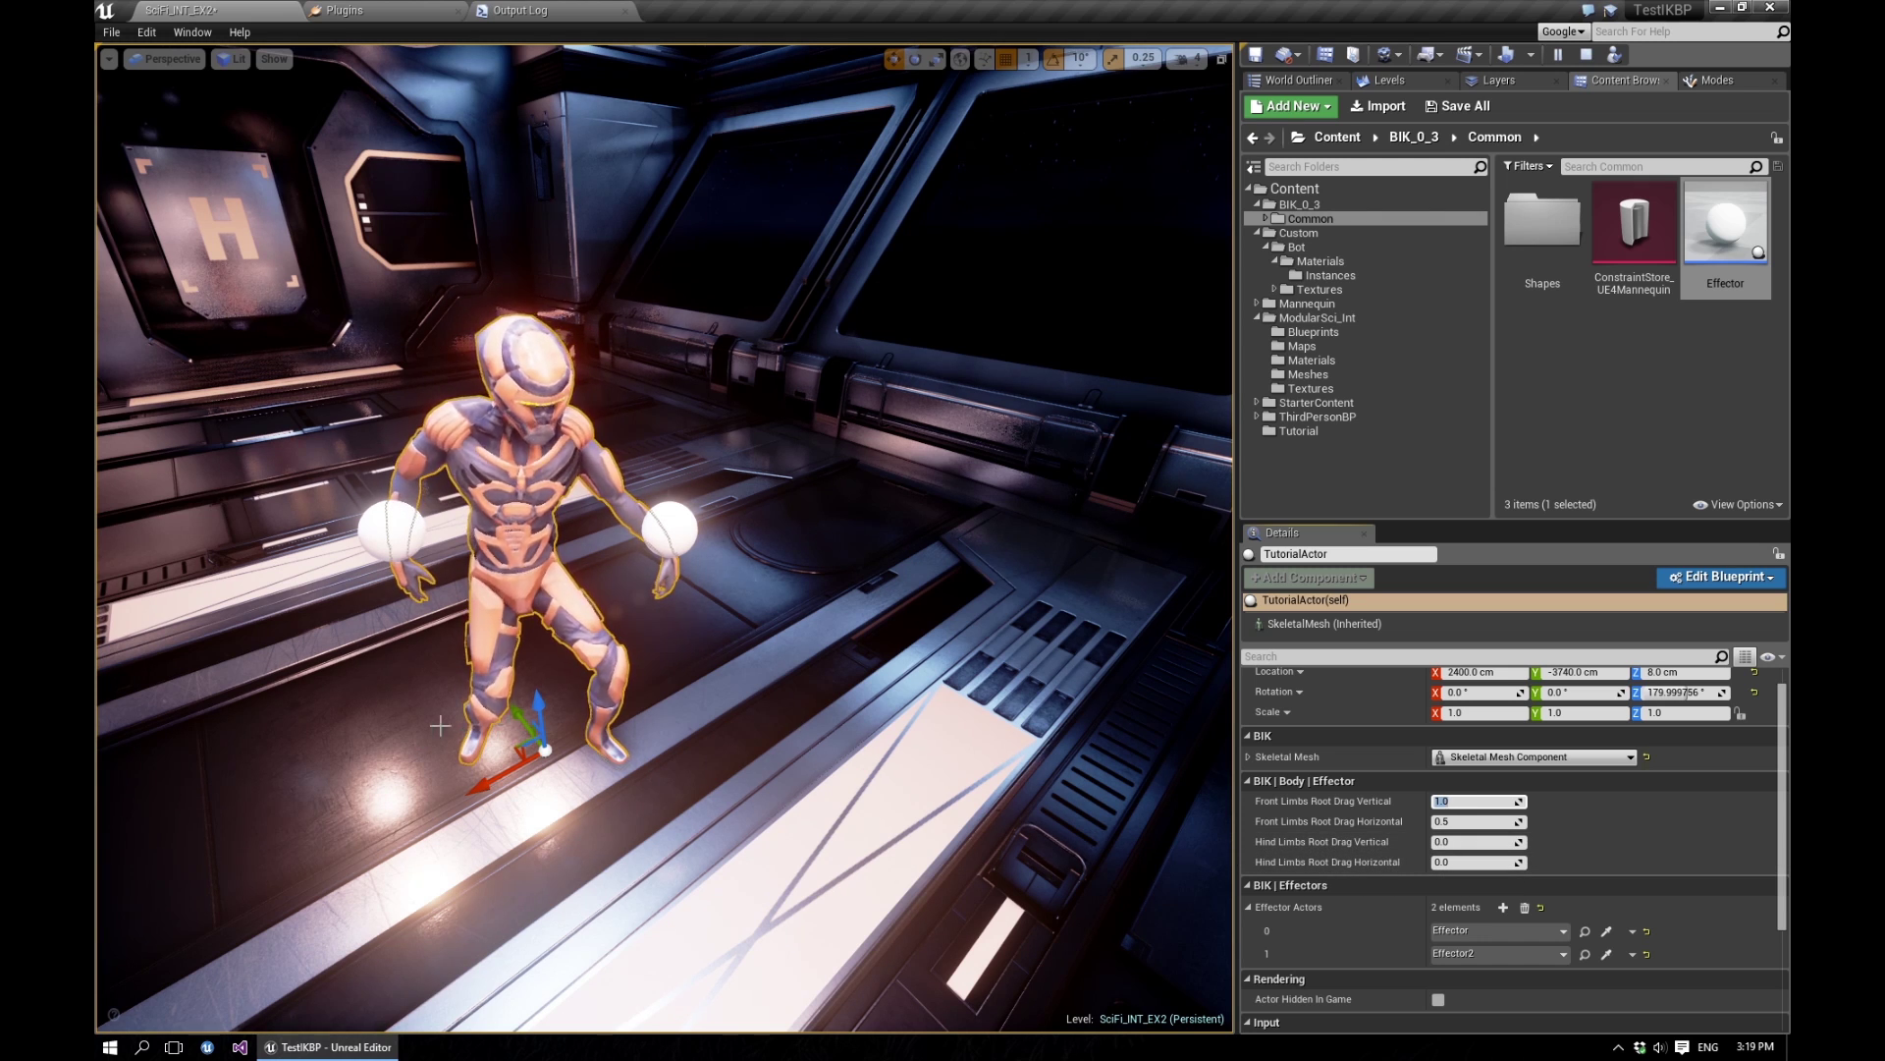
{"action": "left_click", "coordinate": [1584, 409]}
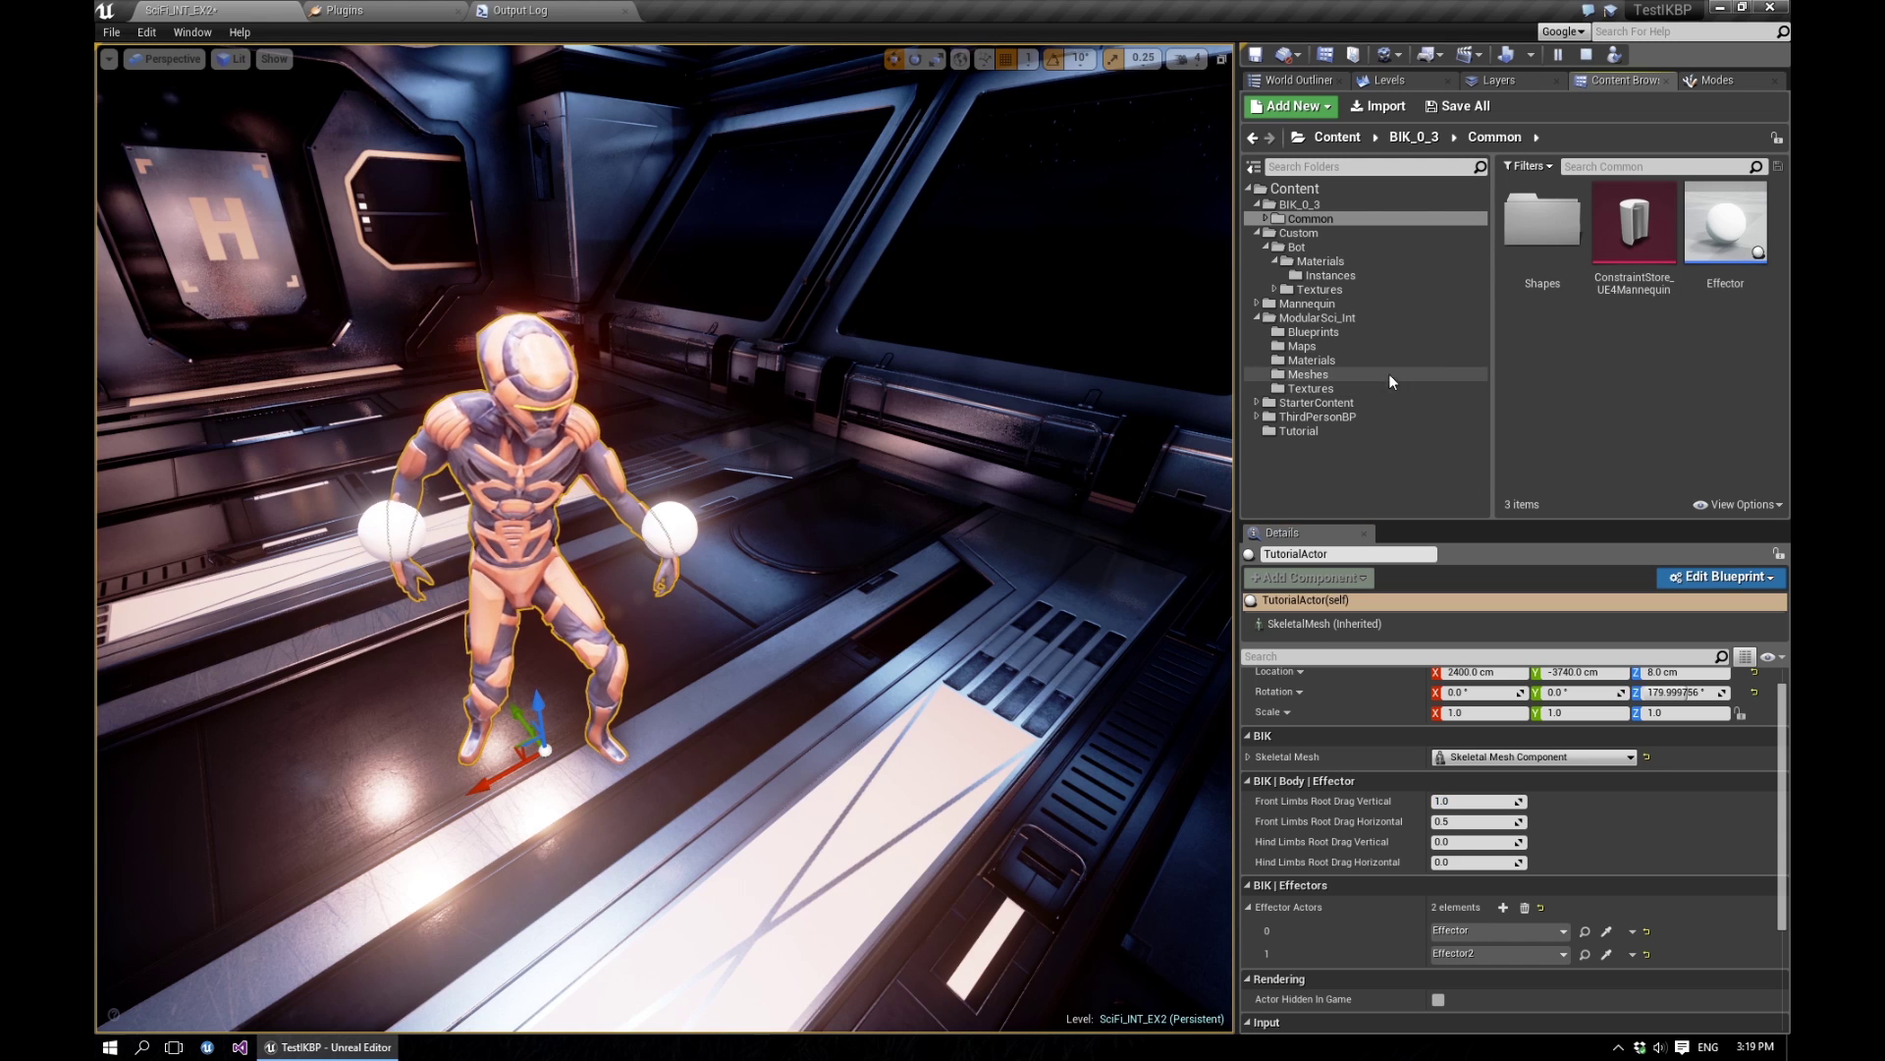
{"action": "left_click", "coordinate": [1588, 56]}
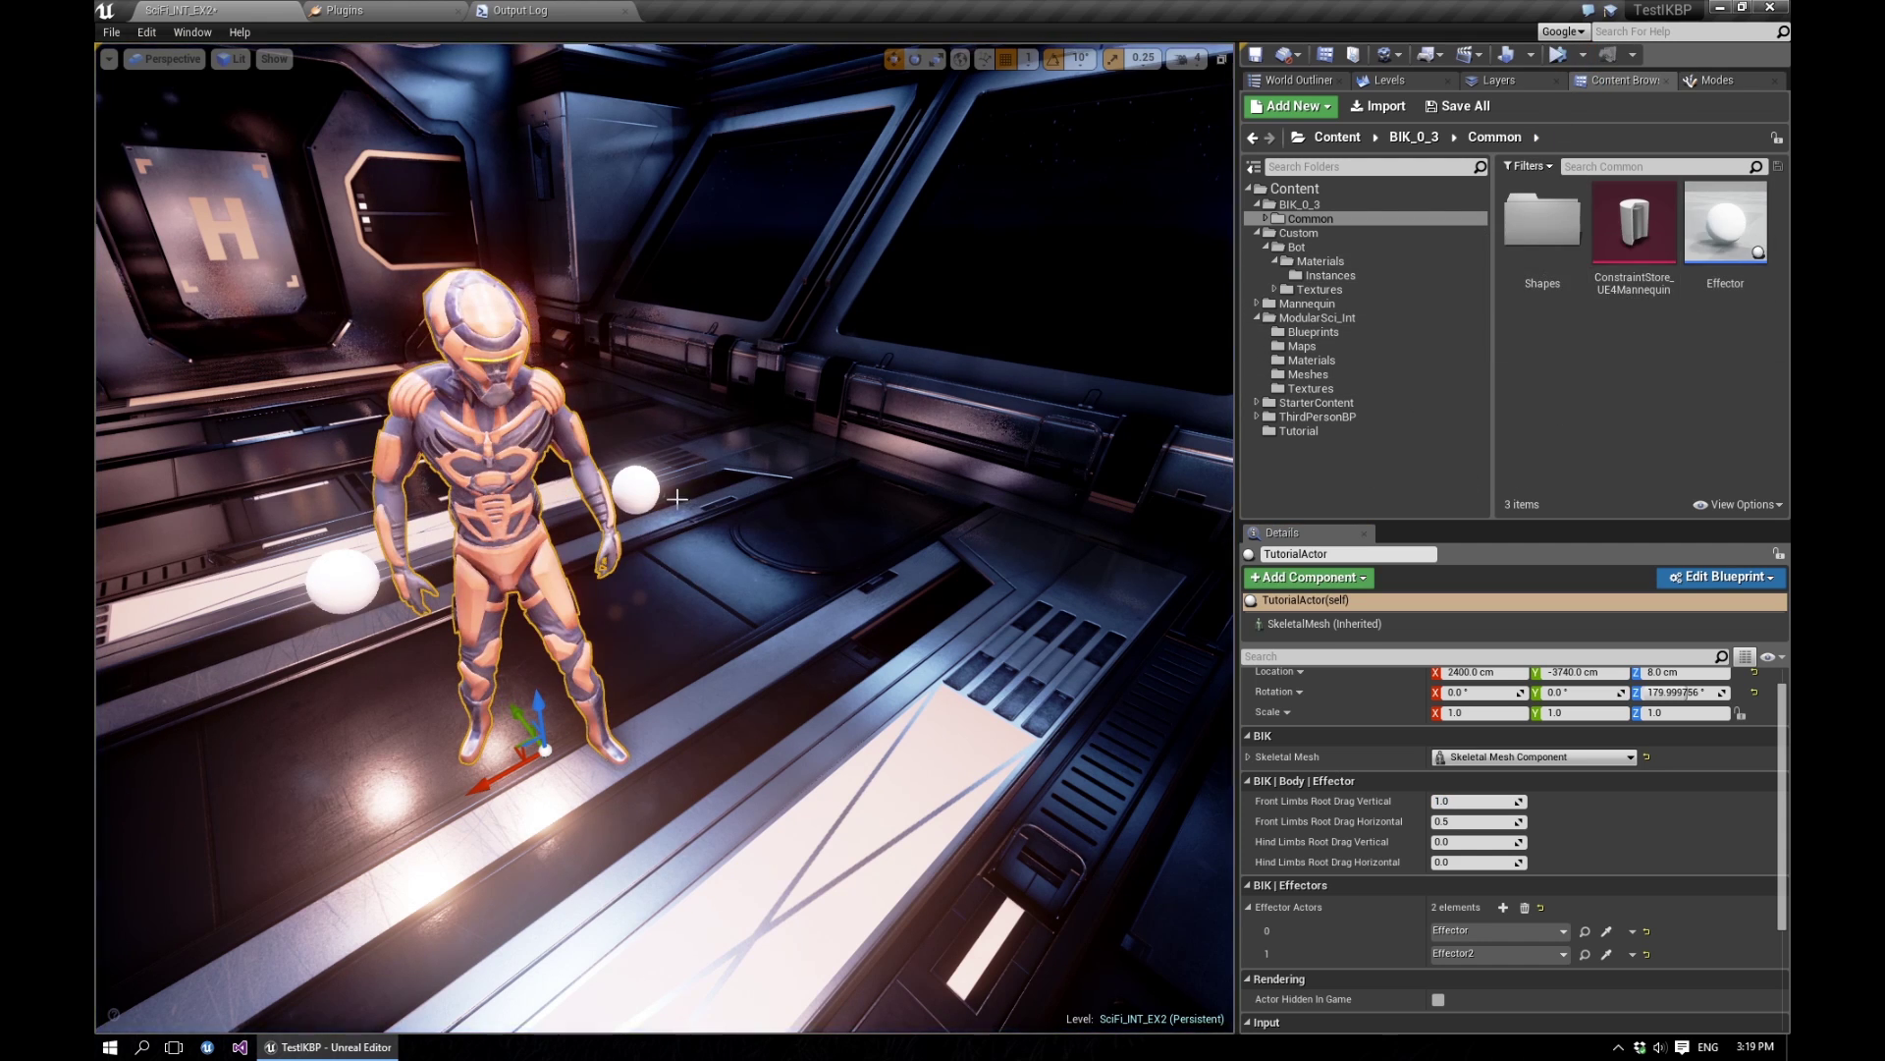
Duplicate the hand_l effector down to the character's left foot at about 1 cm height and set the copy's Effector Bone Name to foot_l.
{"action": "left_click", "coordinate": [635, 484]}
{"action": "left_click_drag", "start_coordinate": [632, 450], "coordinate": [657, 704], "text": "alt"}
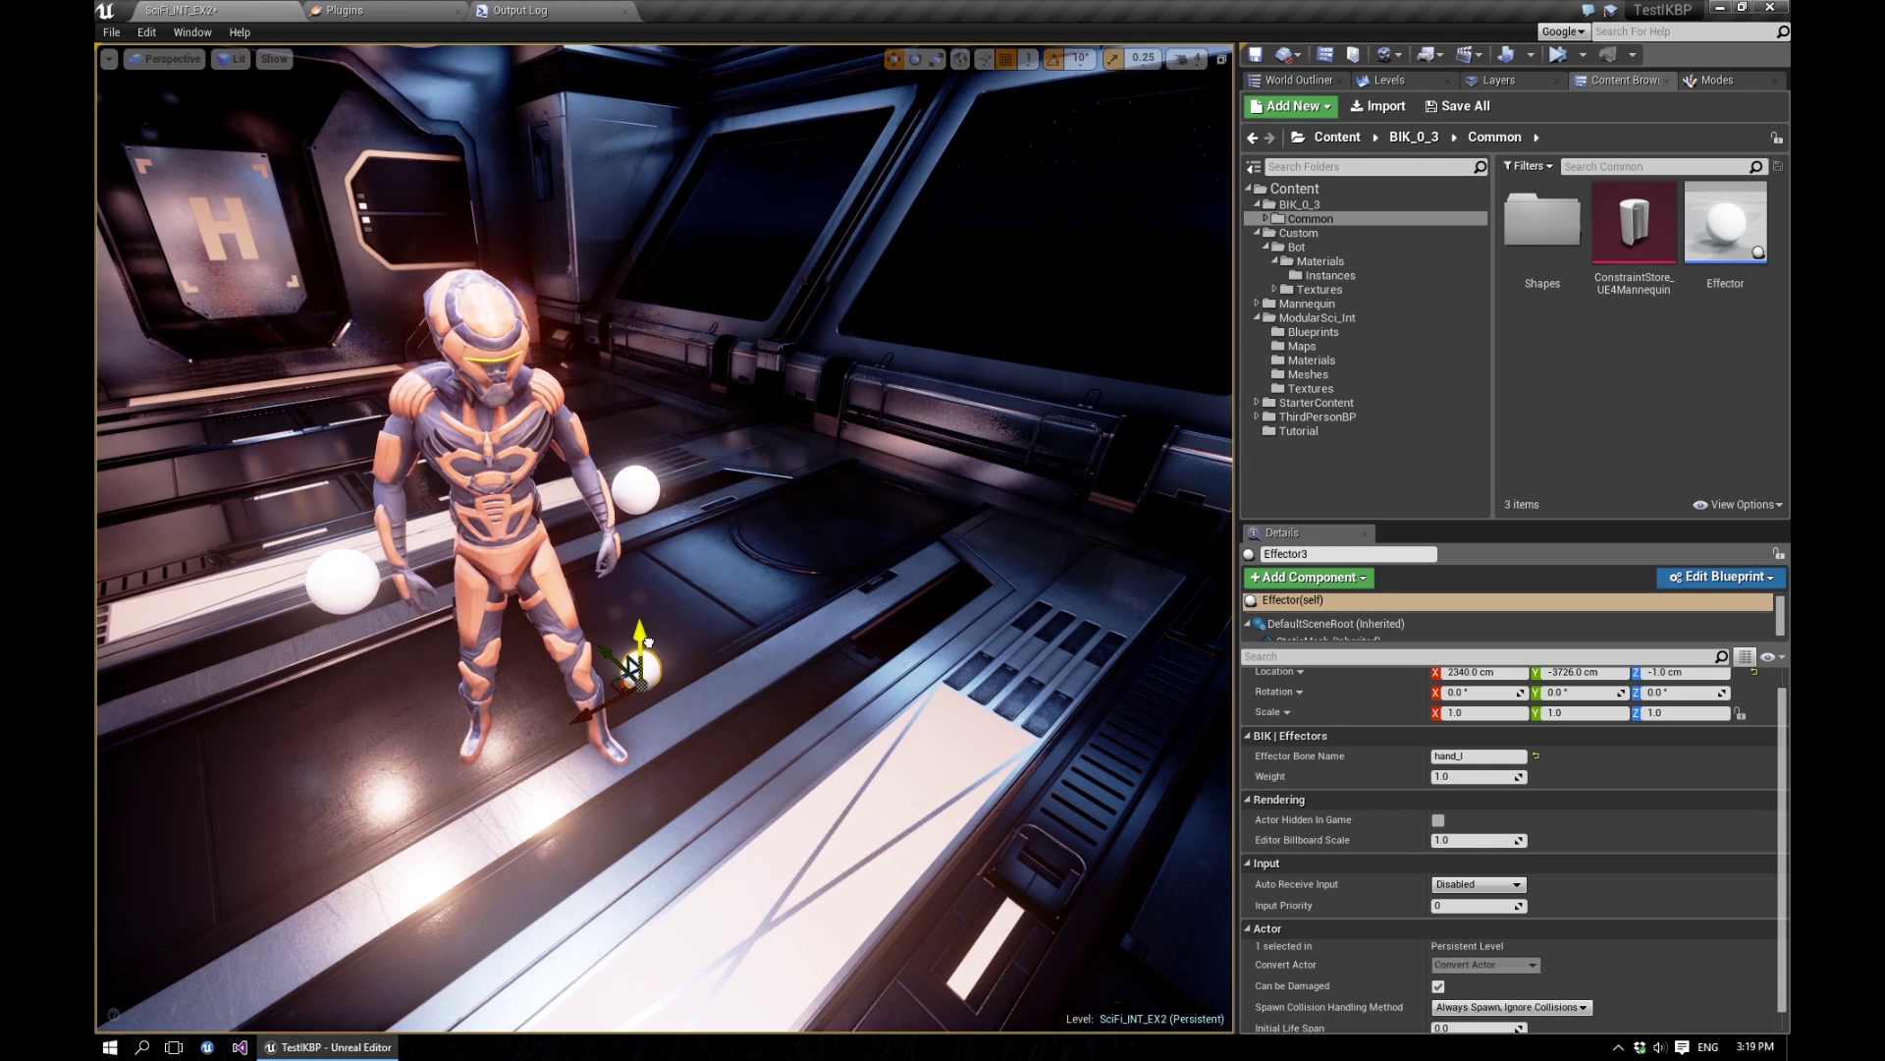
{"action": "left_click", "coordinate": [1478, 755]}
{"action": "type", "text": "foot"}
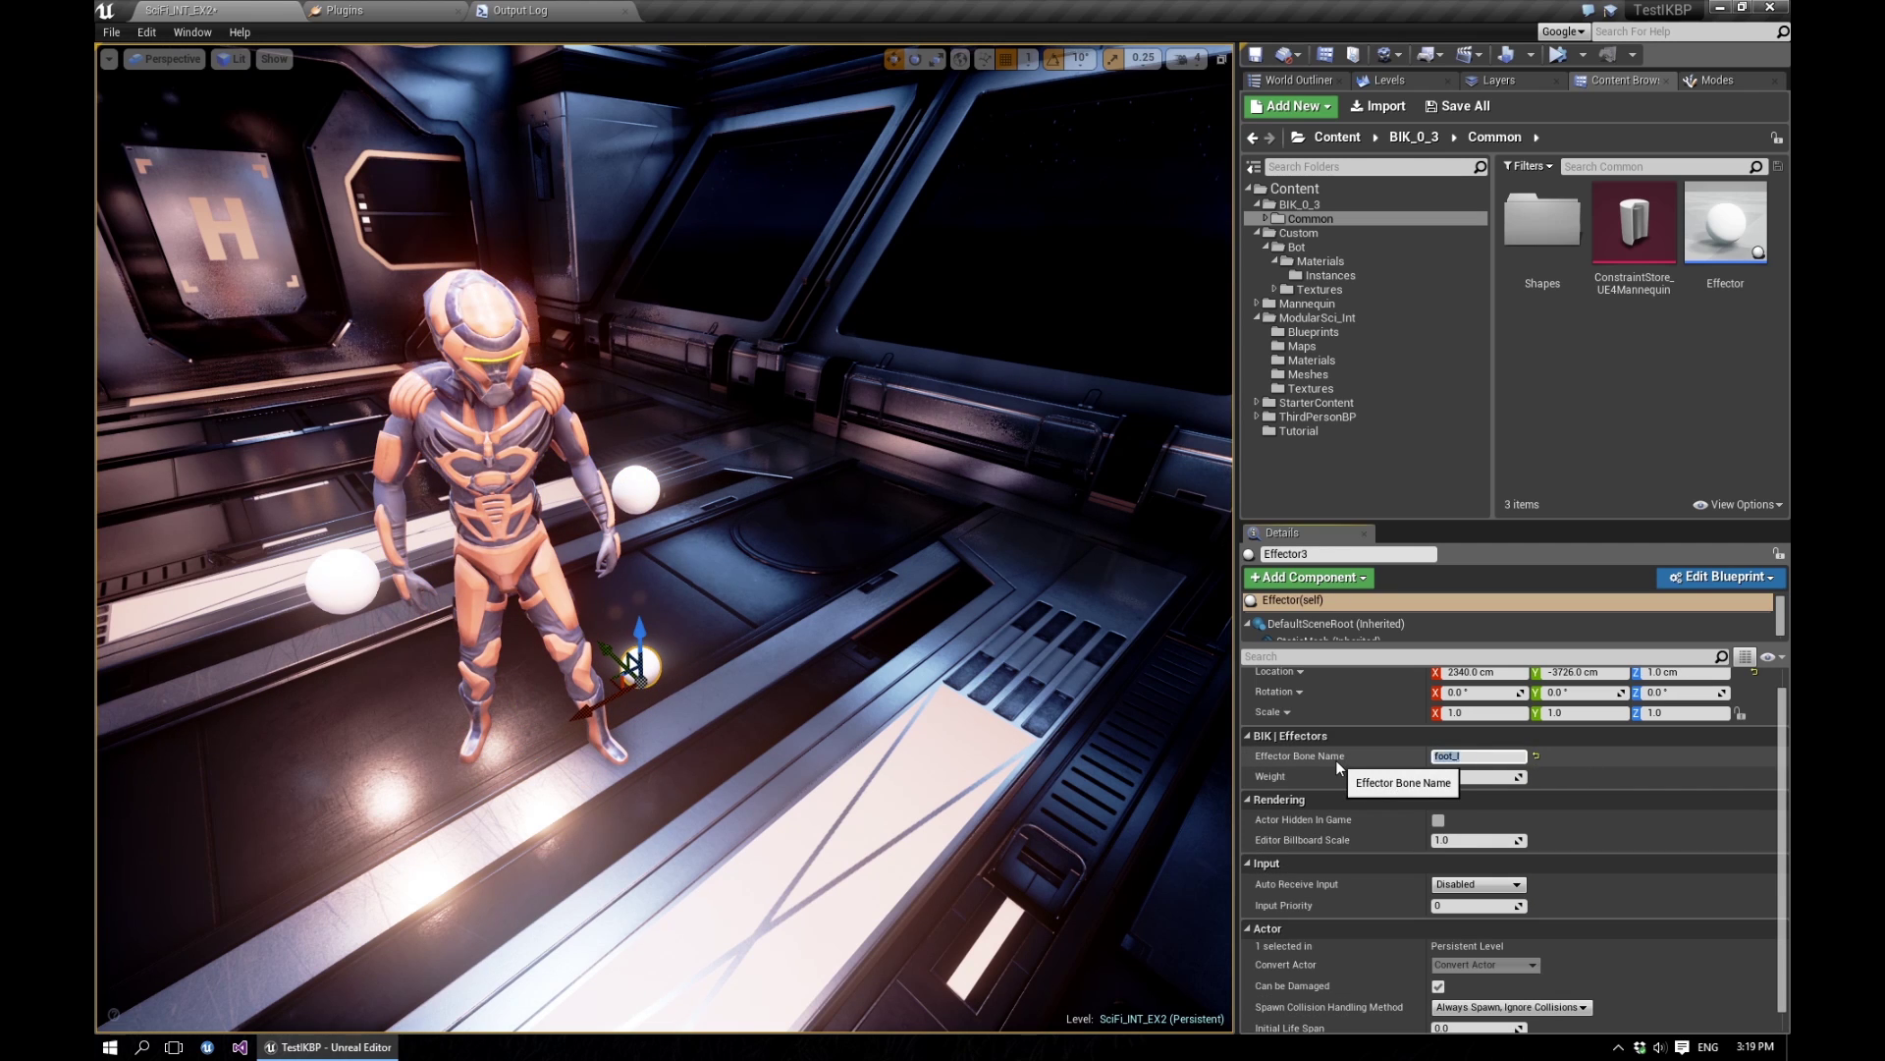
{"action": "left_click_drag", "start_coordinate": [614, 661], "coordinate": [599, 722], "text": "alt"}
{"action": "key", "text": "Delete"}
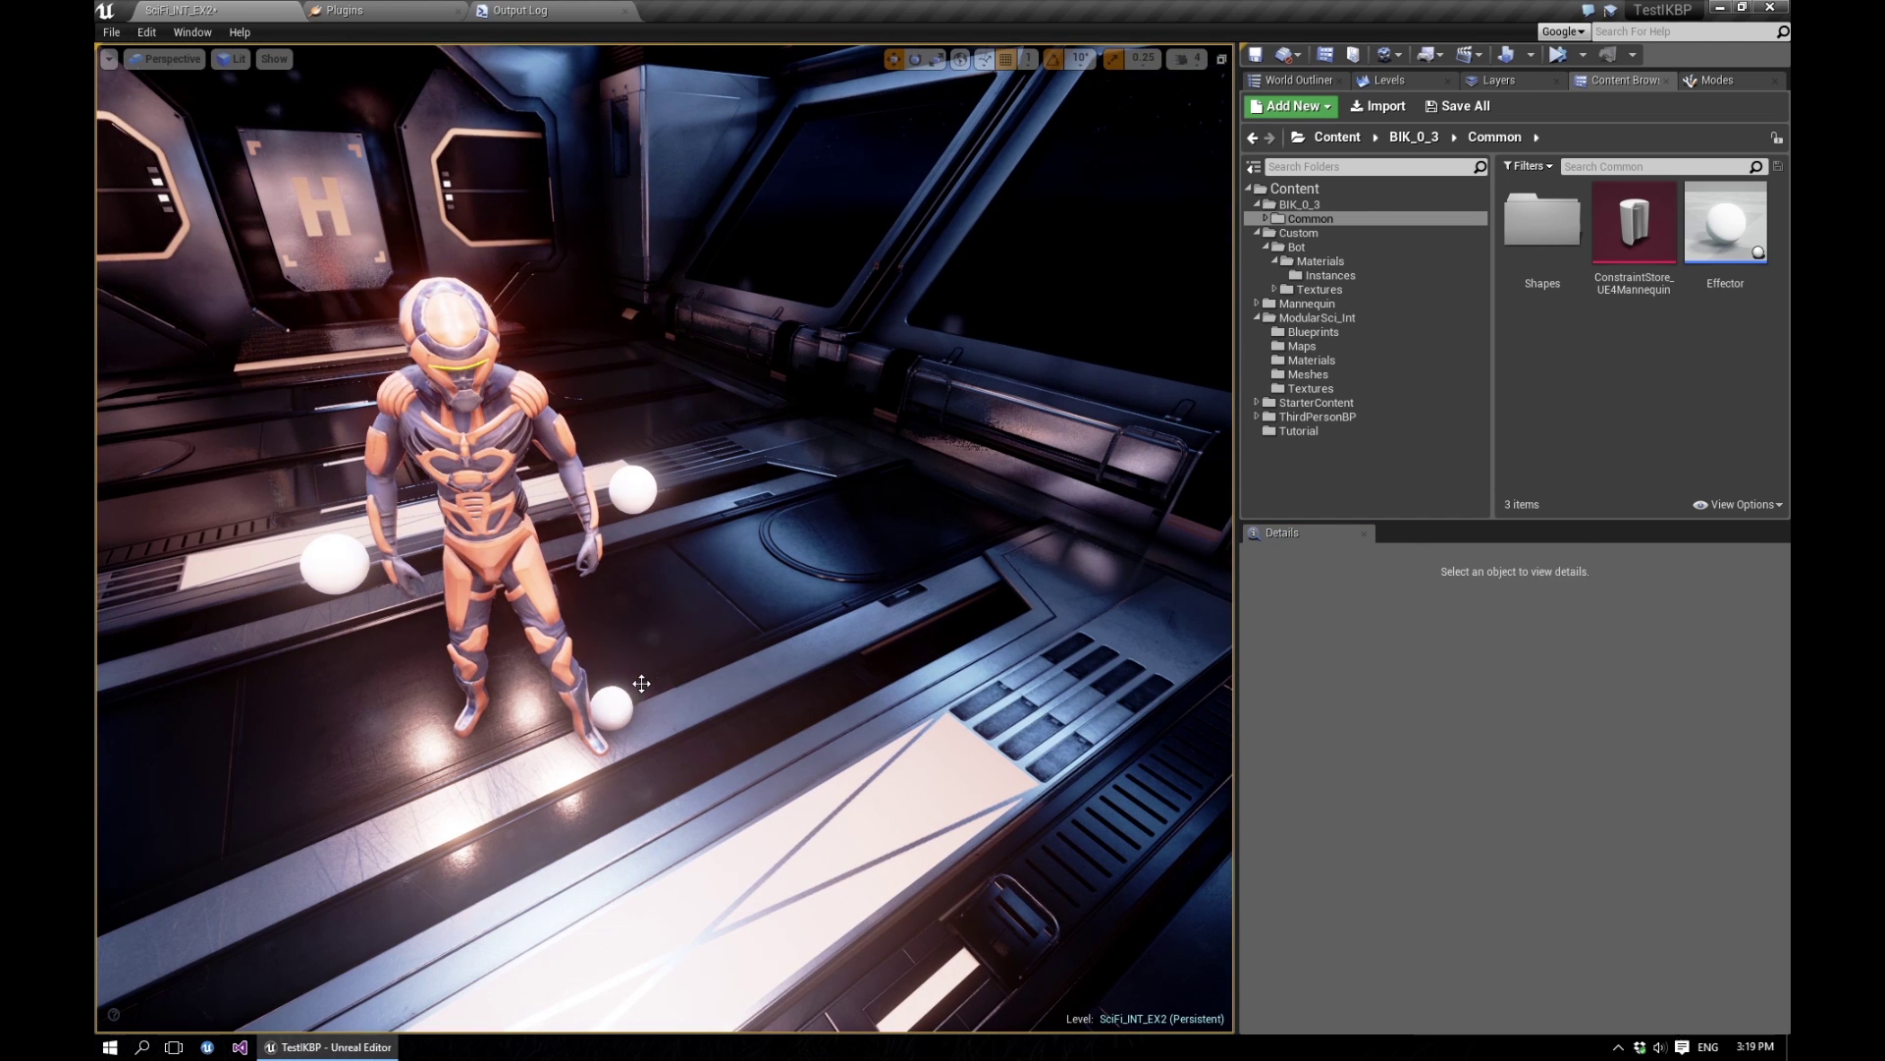
Simulate the level to test the foot_l effector, and stop the simulation.
{"action": "left_click", "coordinate": [1558, 55]}
{"action": "left_click", "coordinate": [617, 709]}
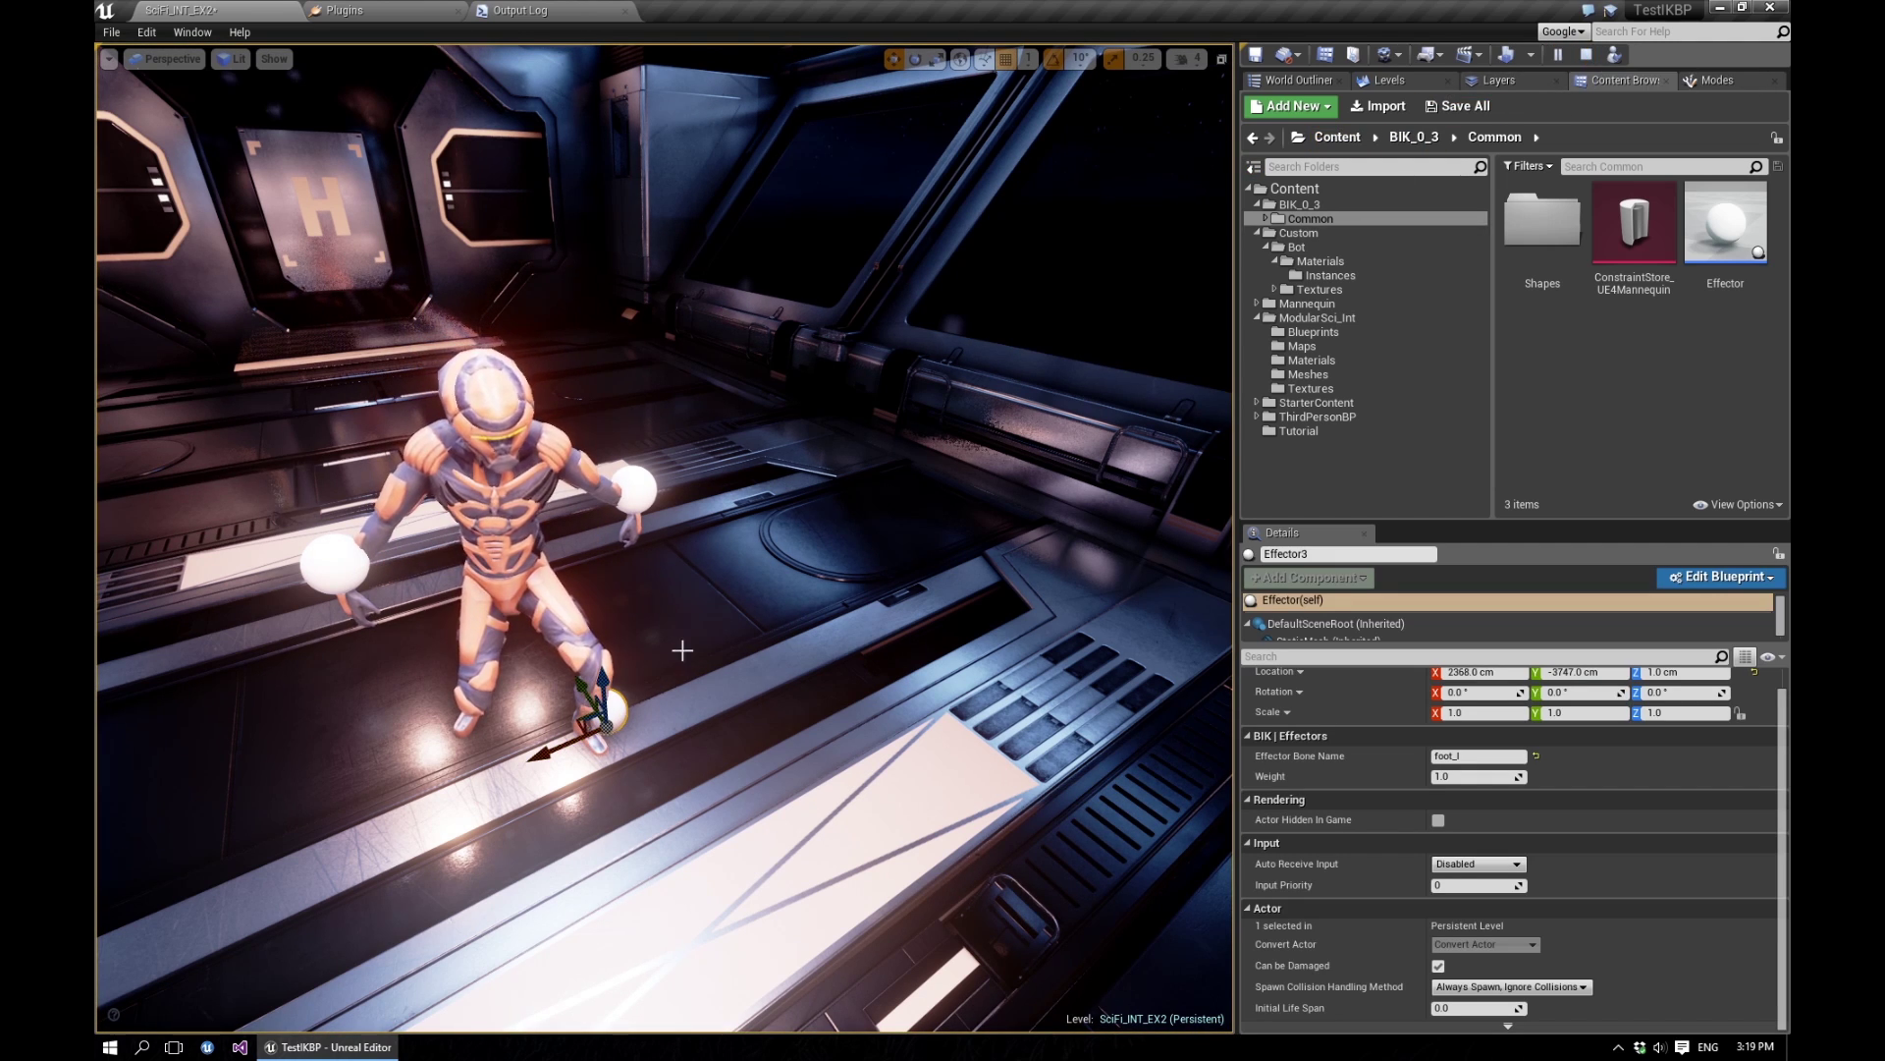
{"action": "left_click", "coordinate": [1586, 54]}
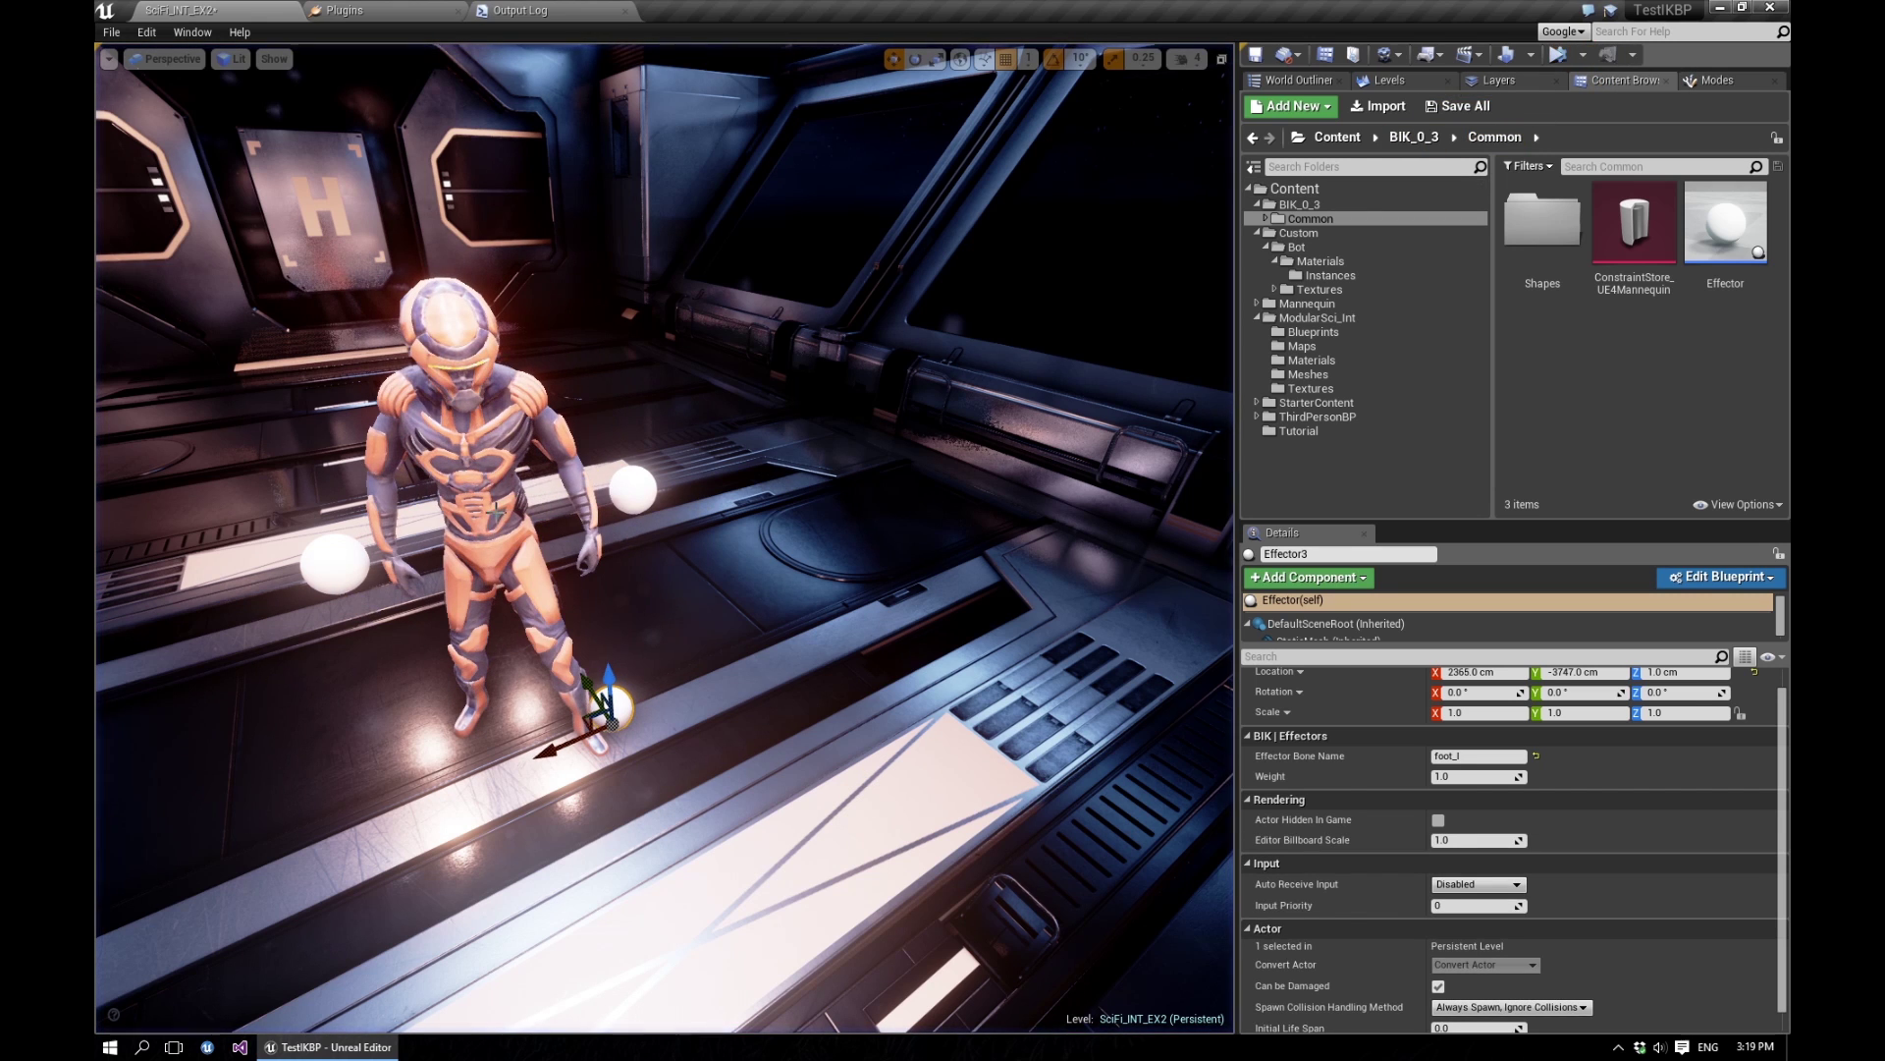
Add a third element to TutorialActor's Effector Actors array and assign the foot_l effector to it.
{"action": "scroll", "coordinate": [1493, 886], "scroll_direction": "down", "scroll_amount": 2}
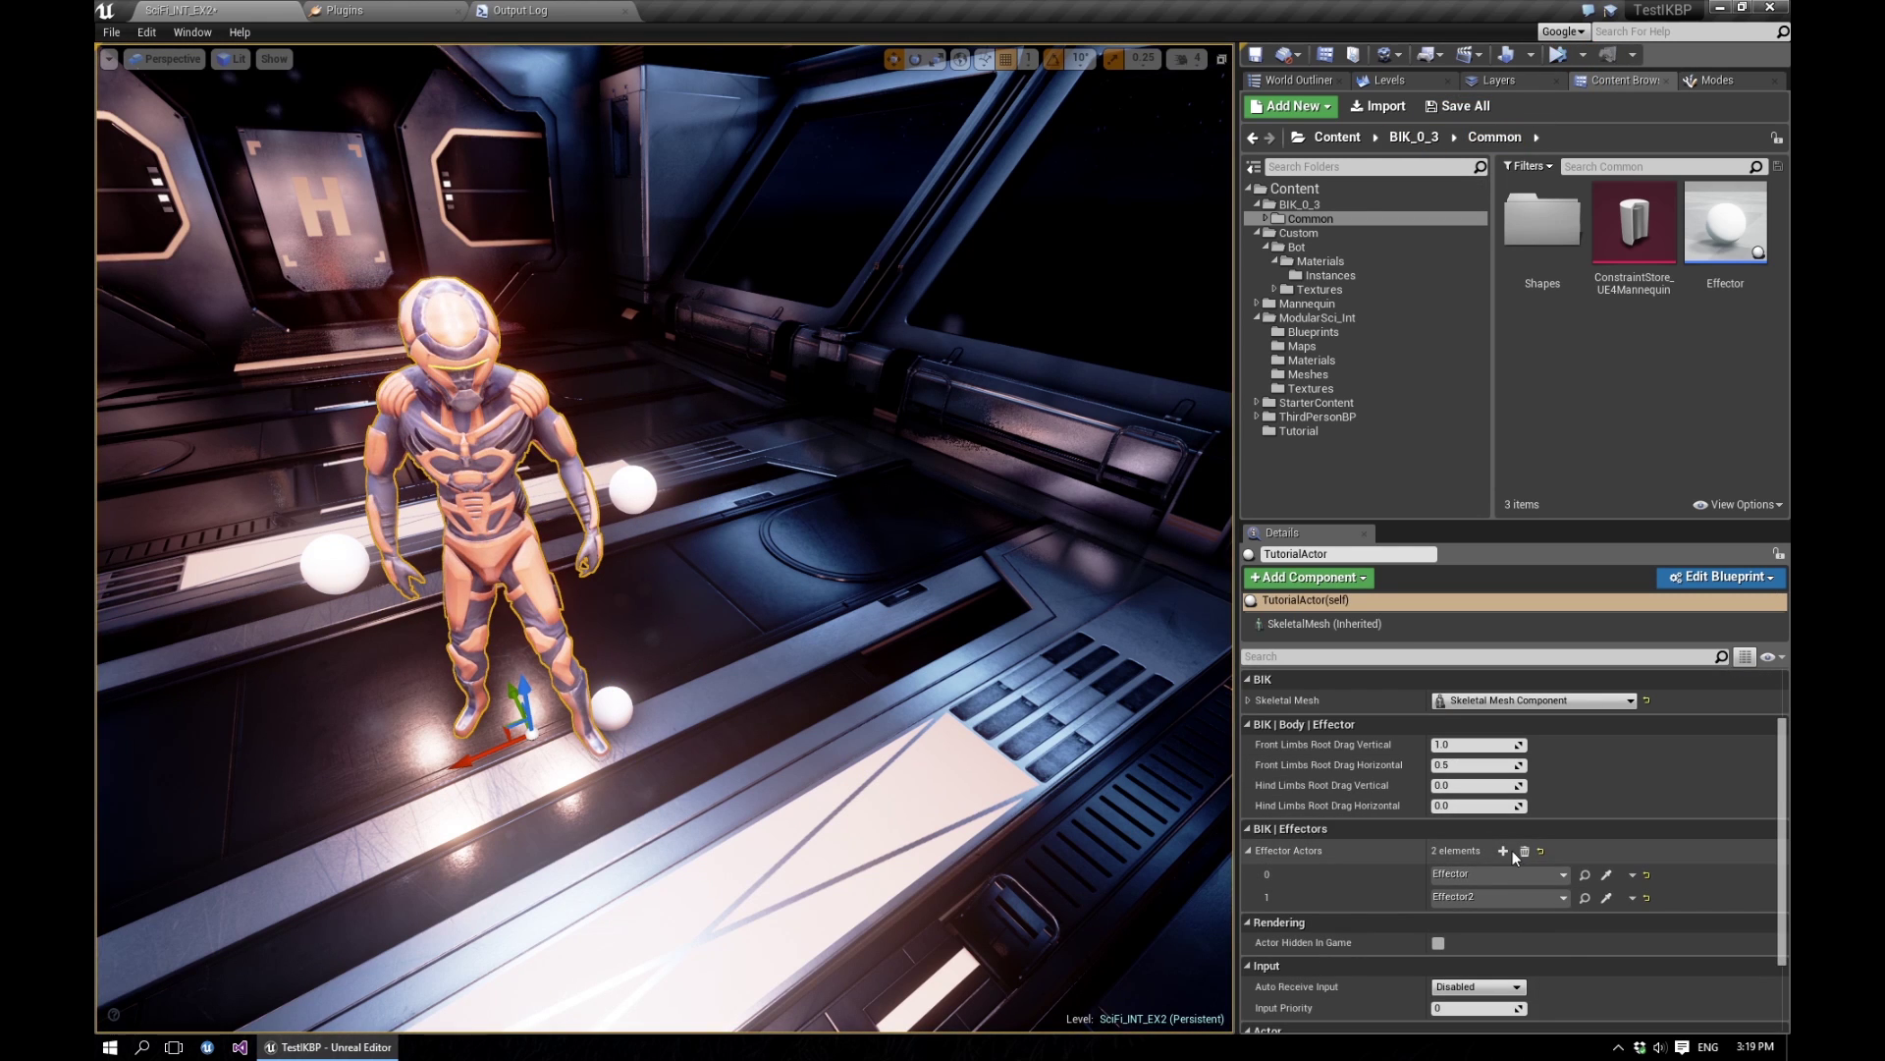
{"action": "left_click", "coordinate": [1503, 850]}
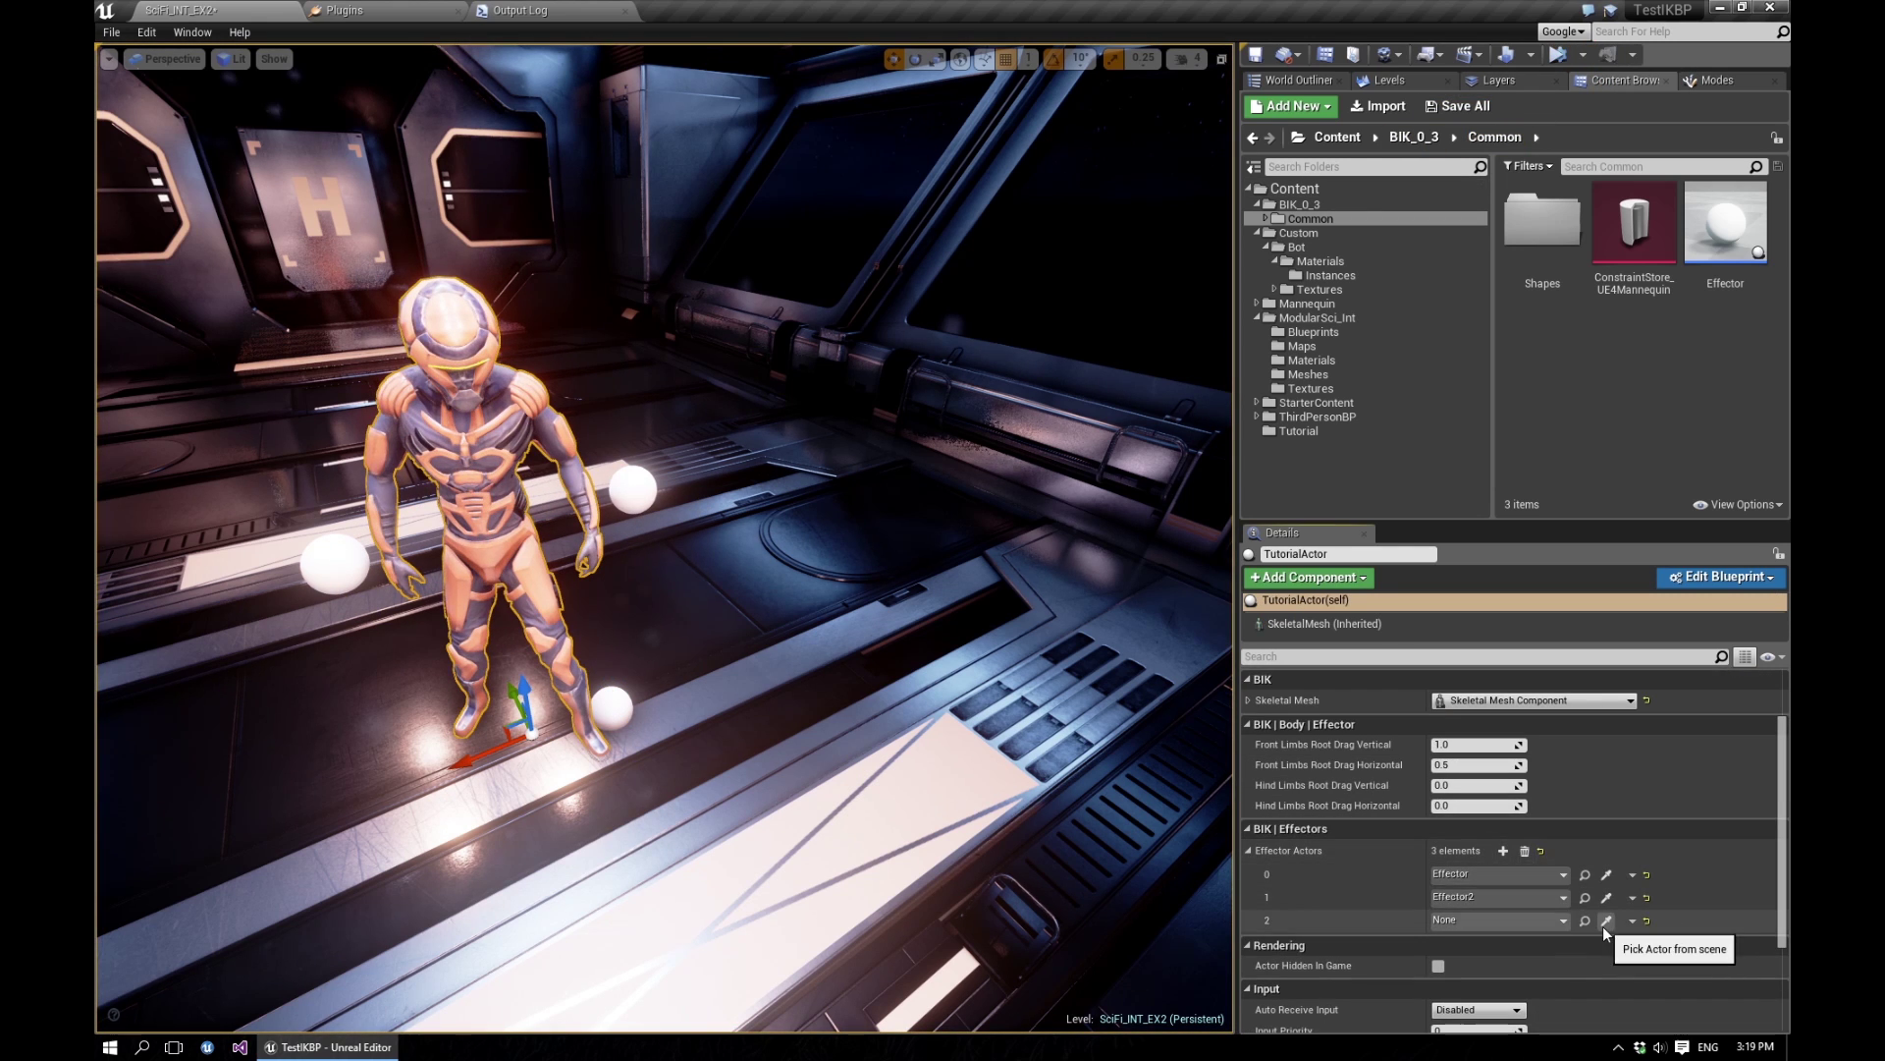
{"action": "left_click_drag", "start_coordinate": [528, 480], "coordinate": [550, 472], "text": "alt"}
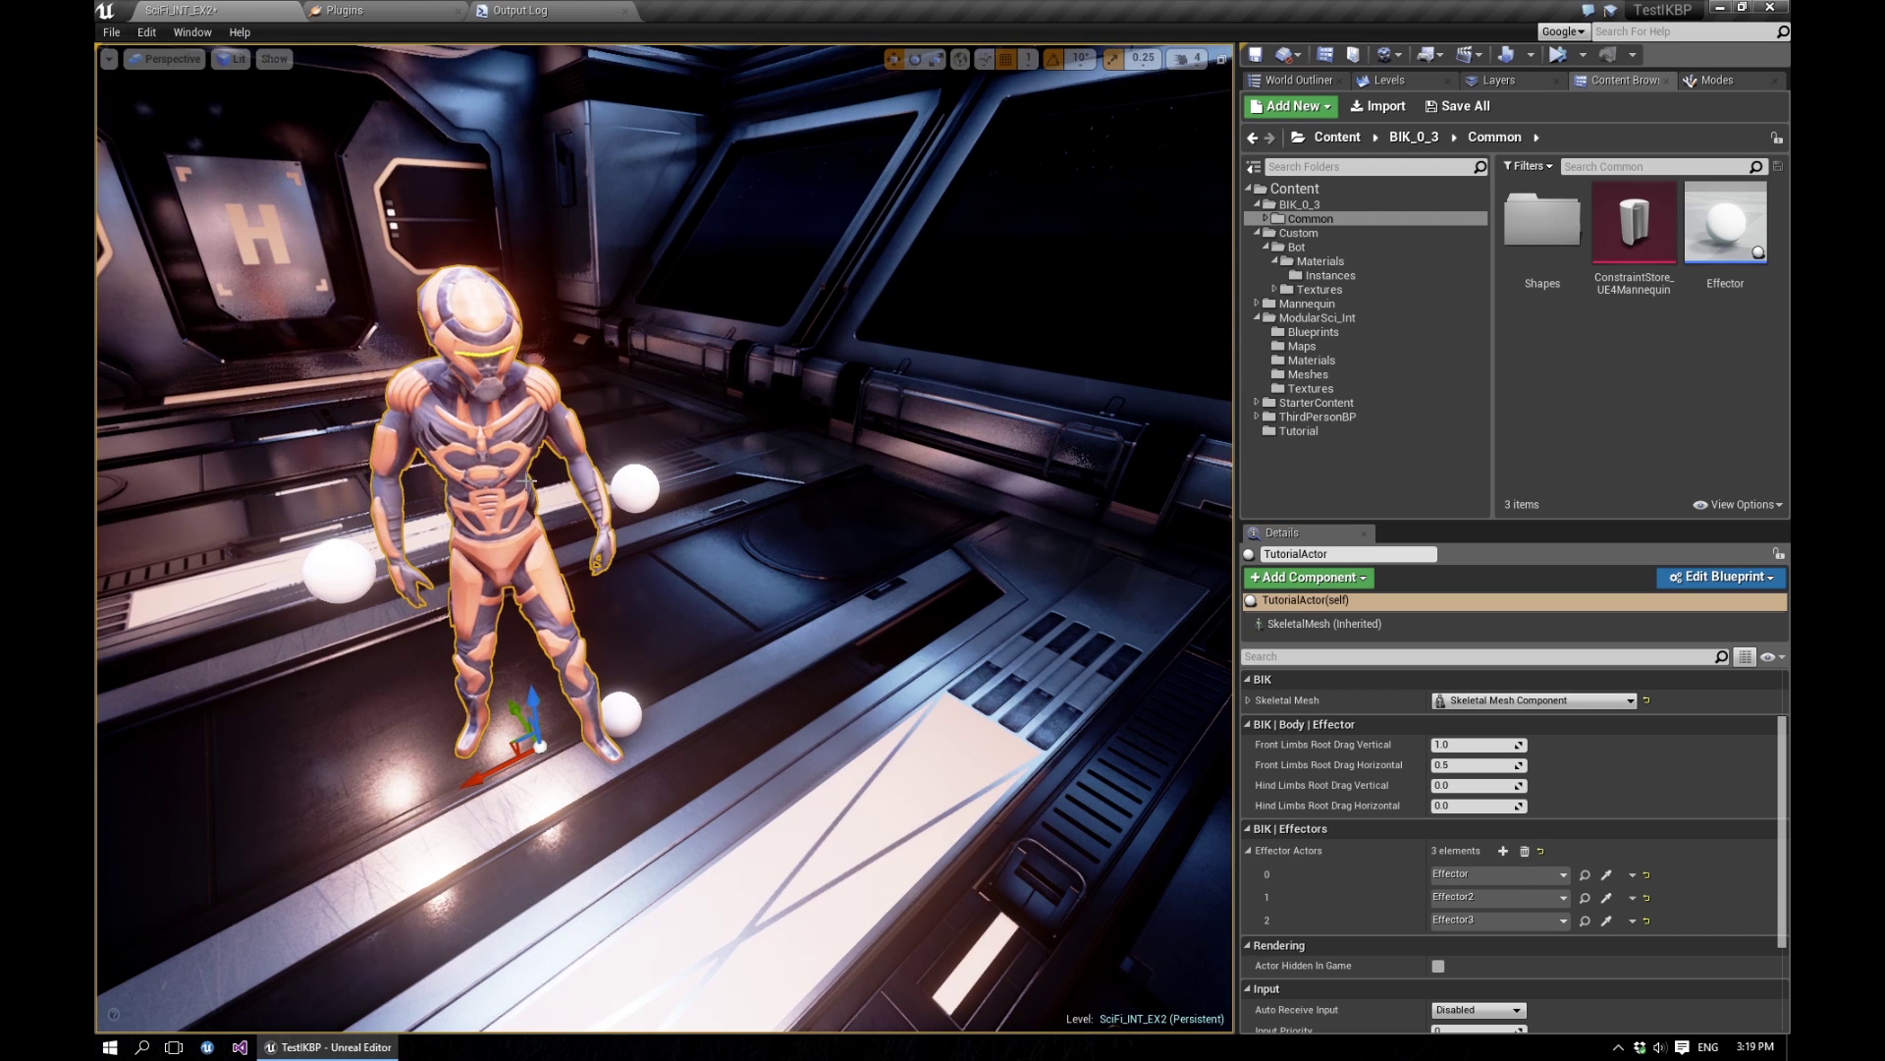
Simulate the level, raise the foot_l effector to about 54 cm, and lower it to about 15 cm.
{"action": "left_click", "coordinate": [1560, 54]}
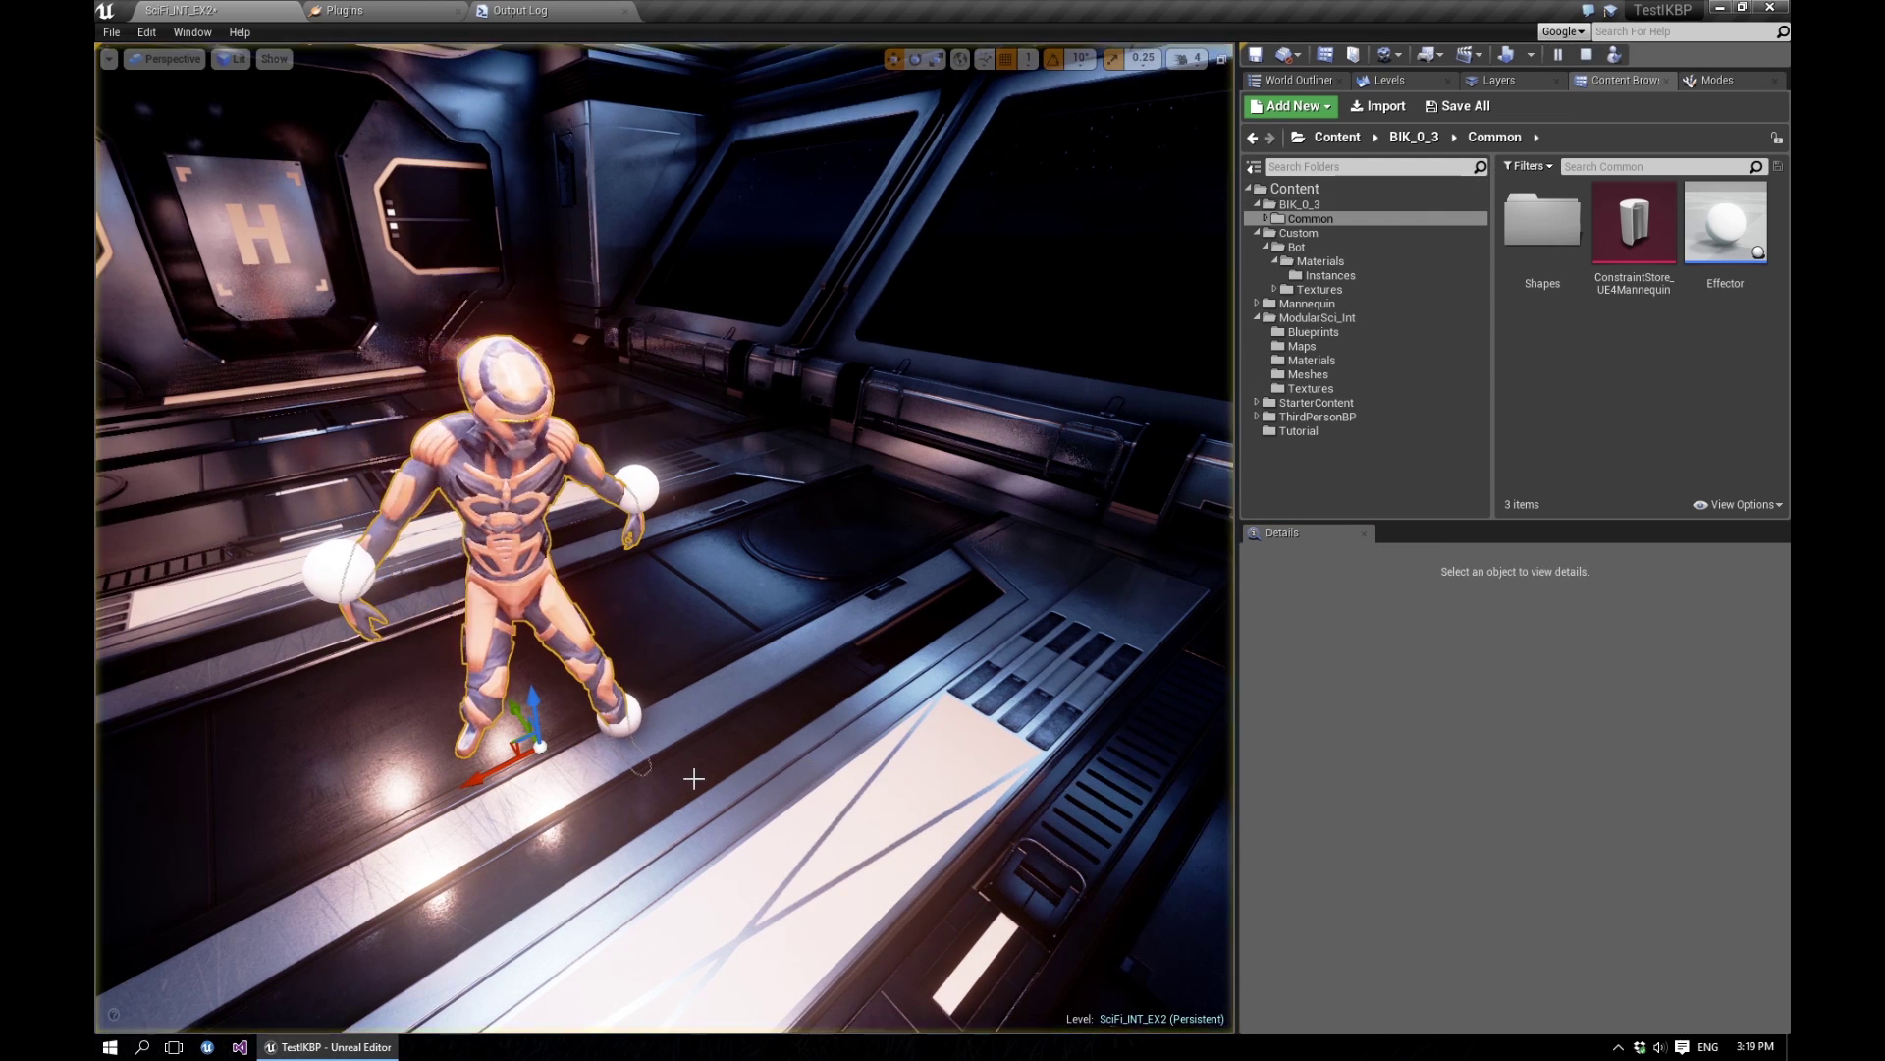
{"action": "left_click", "coordinate": [634, 718]}
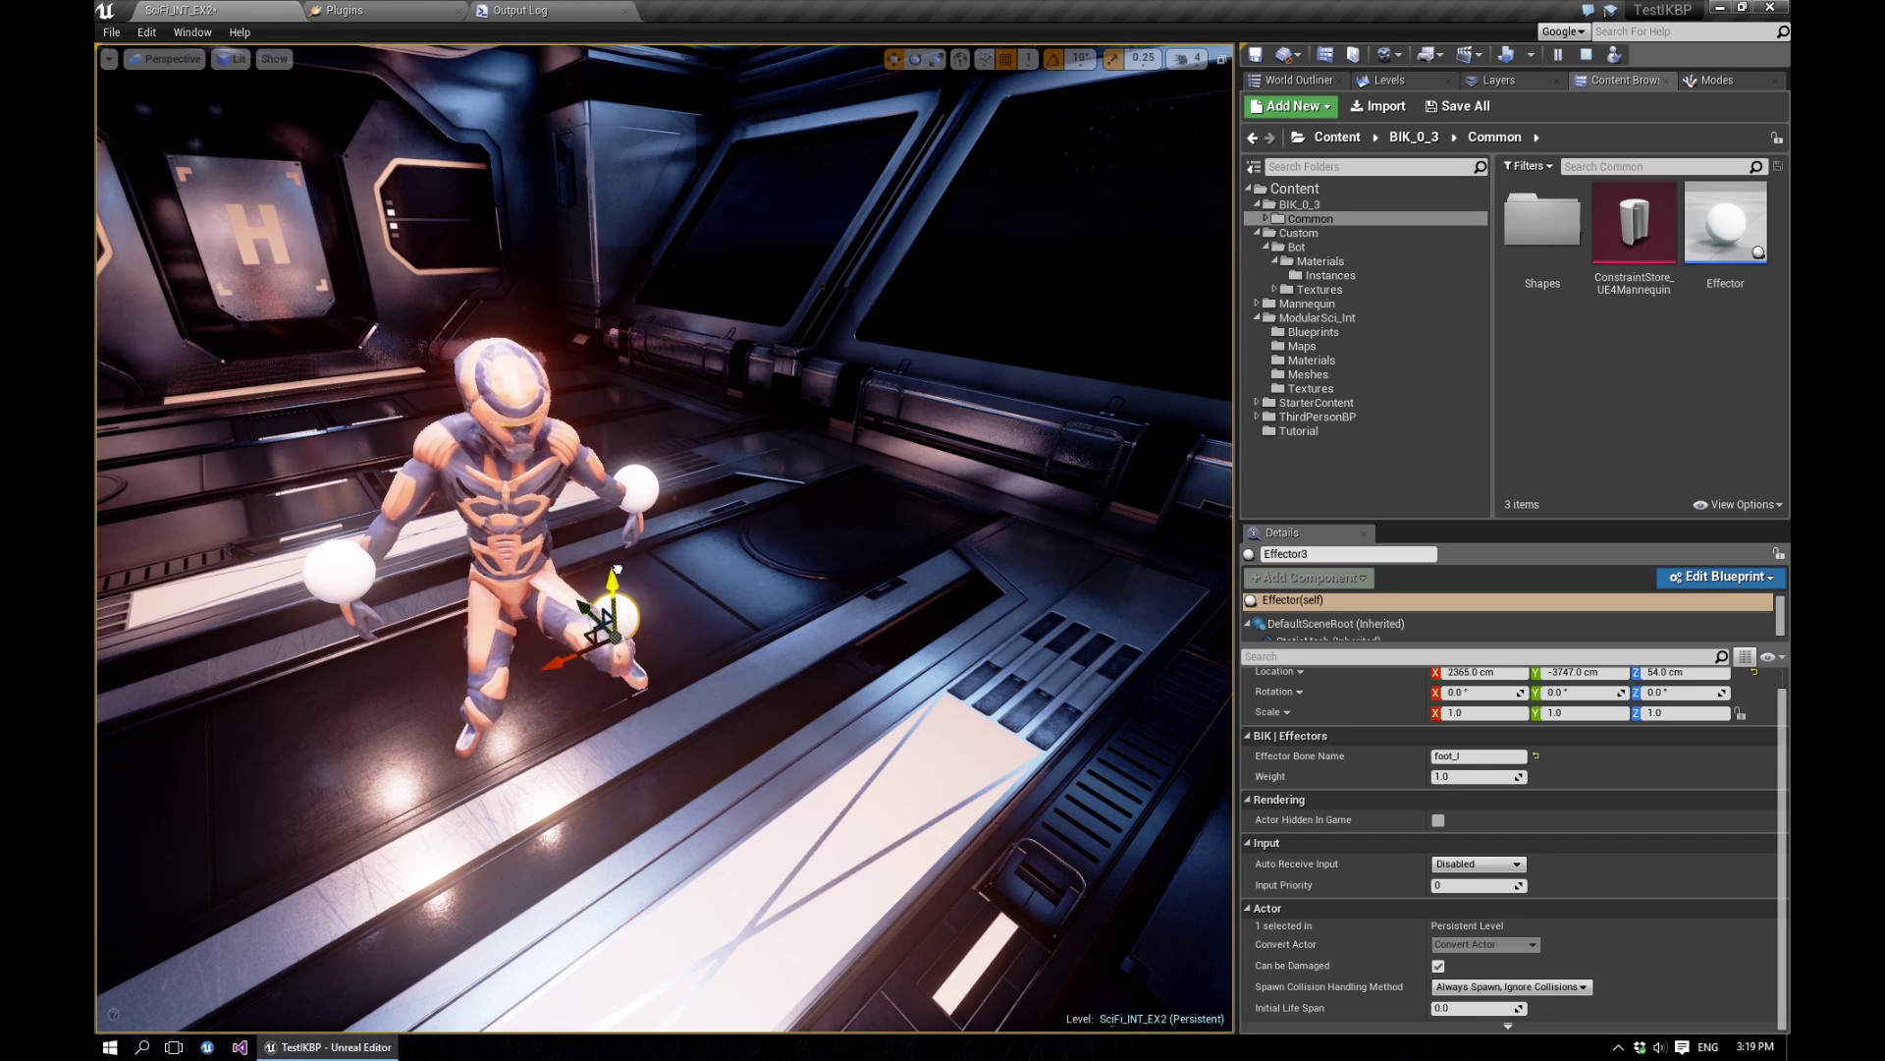
{"action": "left_click_drag", "start_coordinate": [617, 569], "coordinate": [617, 613]}
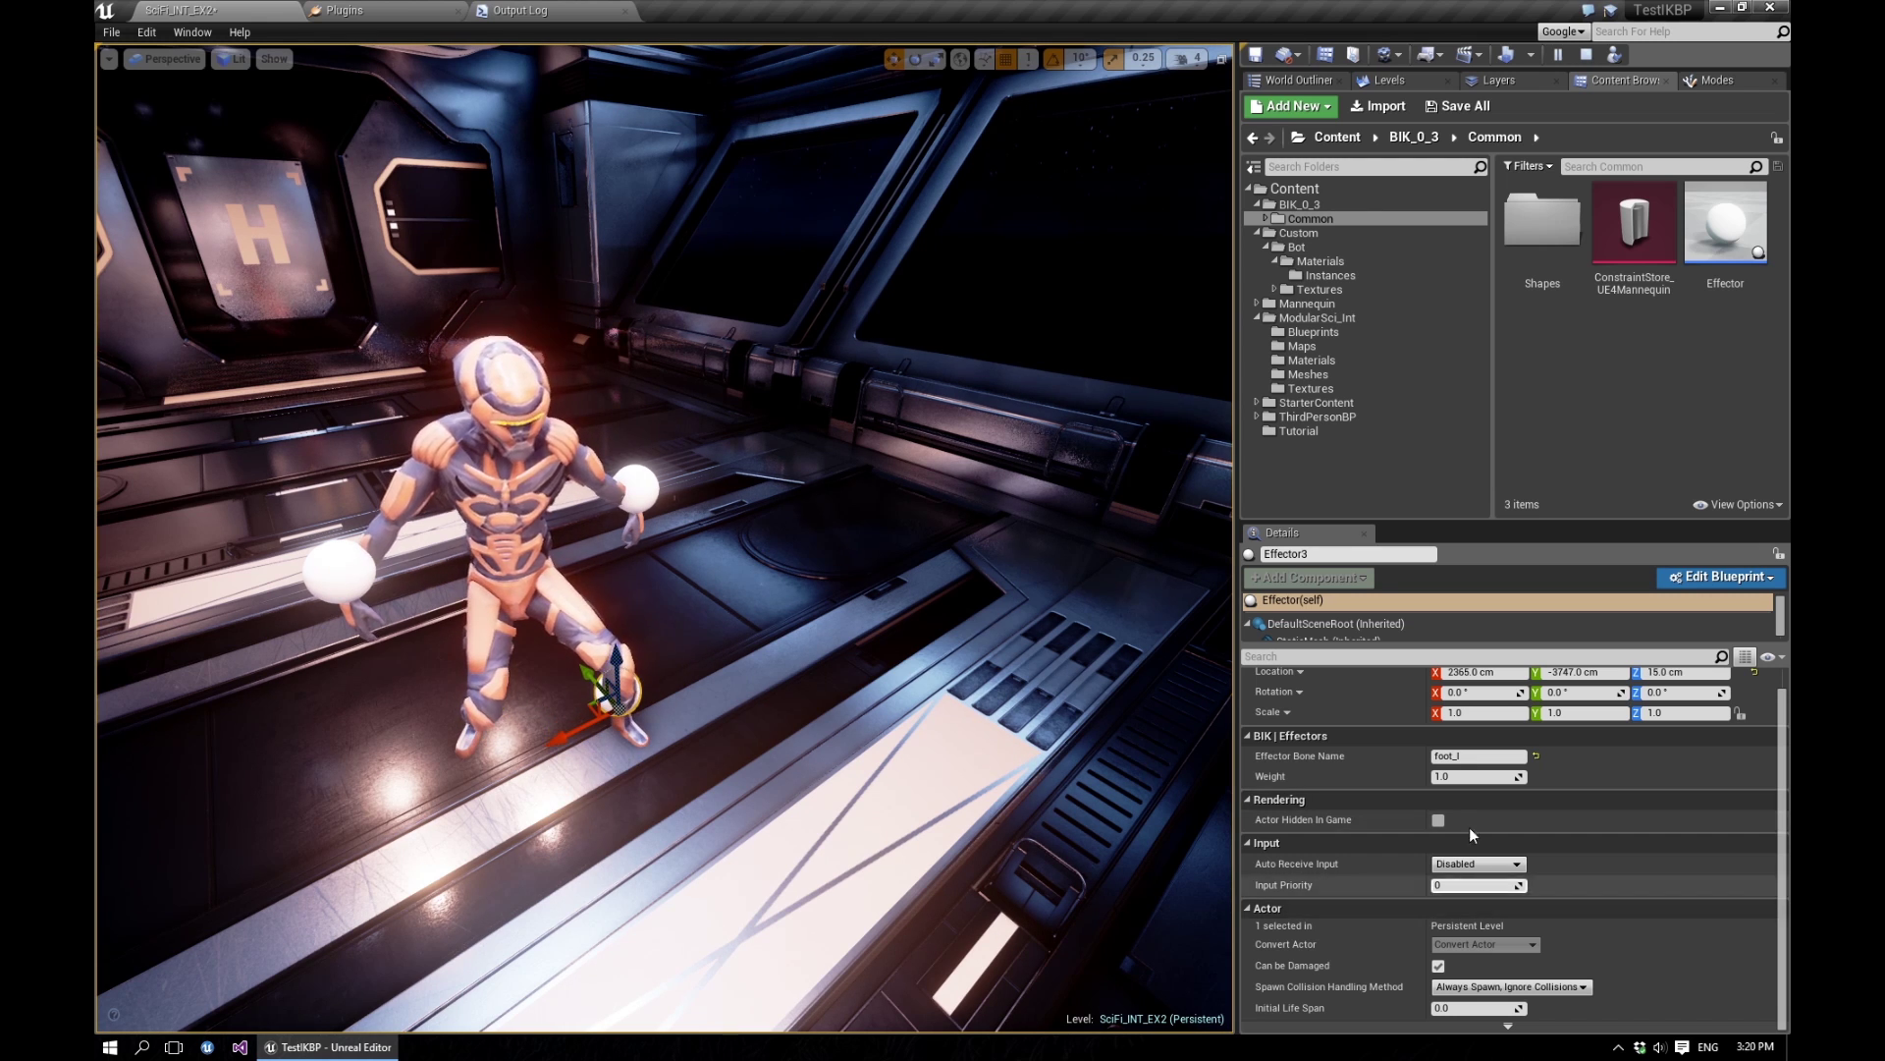
Check TutorialActor's Hind Limbs Root Drag Vertical setting while testing the foot_l effector at about 14 cm height, and end the simulation.
{"action": "left_click", "coordinate": [513, 520]}
{"action": "left_click", "coordinate": [1478, 843]}
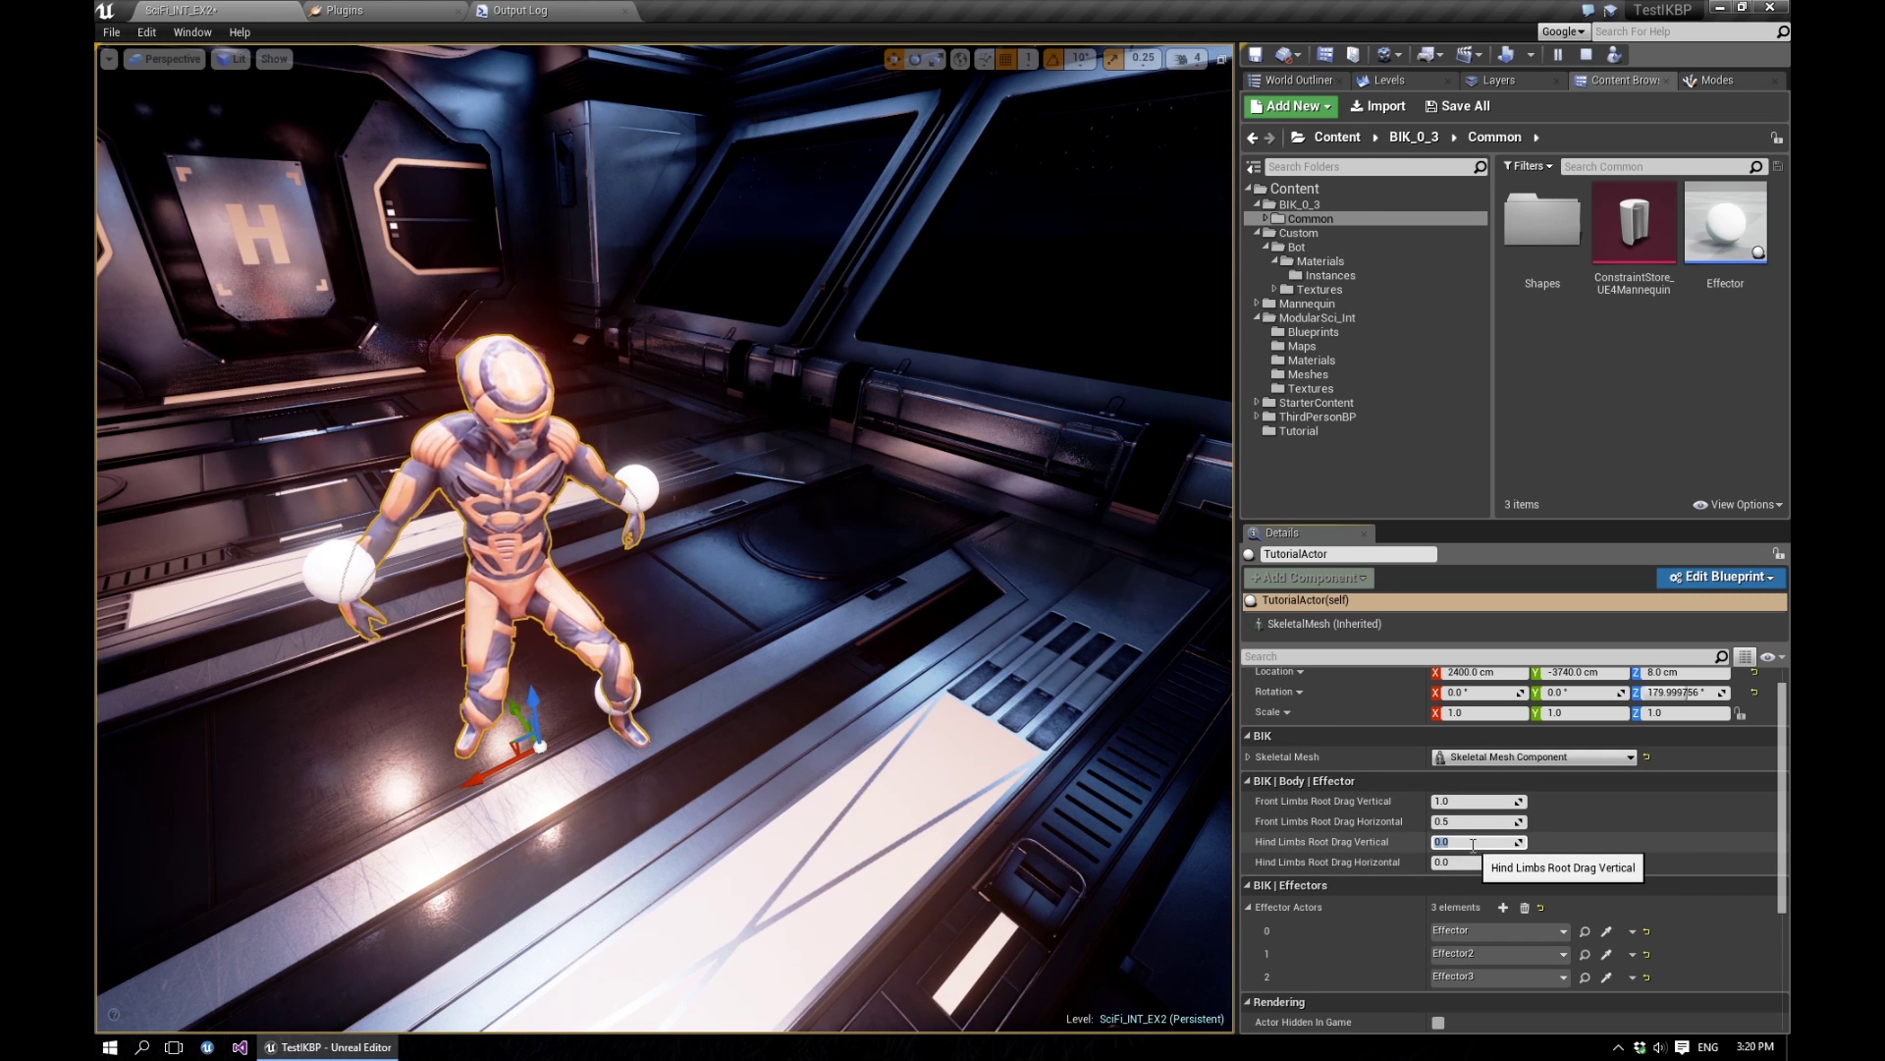
{"action": "left_click", "coordinate": [596, 697]}
{"action": "left_click", "coordinate": [614, 688]}
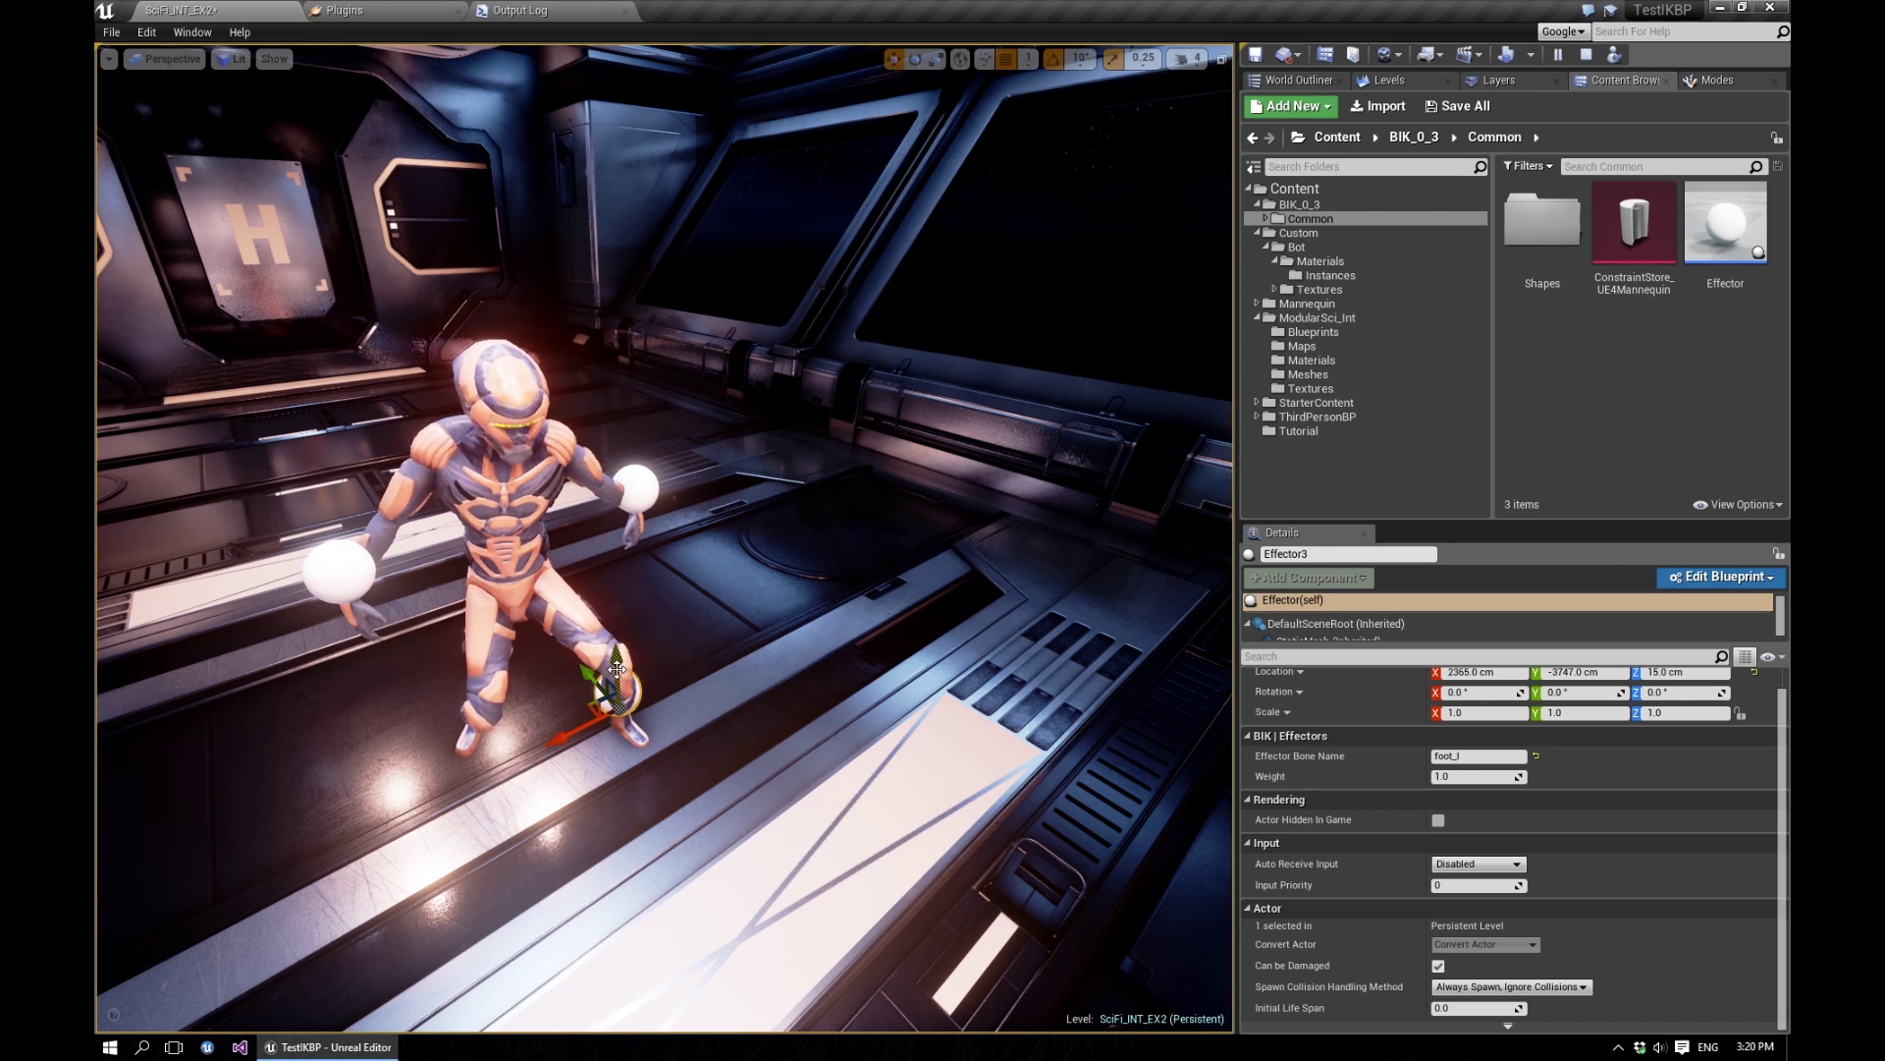
{"action": "mouse_move", "coordinate": [616, 669]}
{"action": "left_mouse_down"}
{"action": "mouse_move", "coordinate": [616, 750]}
{"action": "mouse_move", "coordinate": [616, 673]}
{"action": "left_mouse_up"}
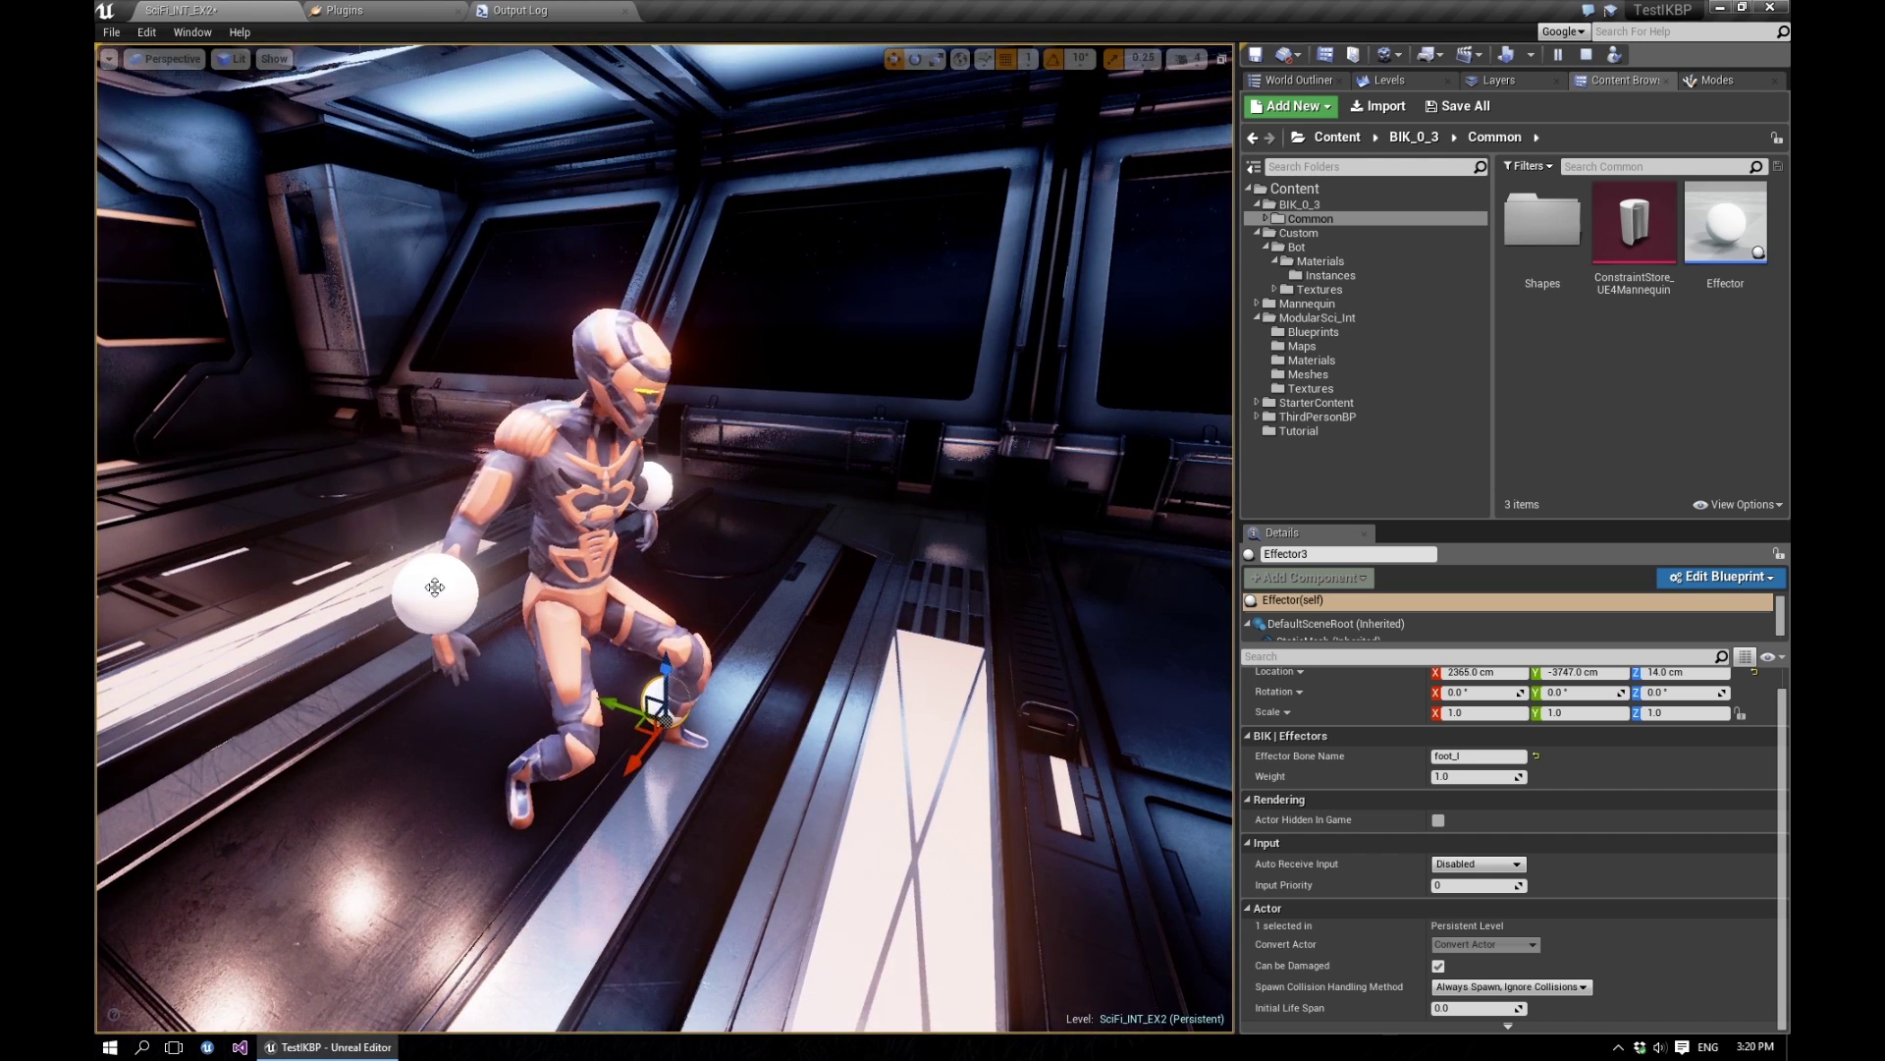
{"action": "left_click", "coordinate": [1585, 55]}
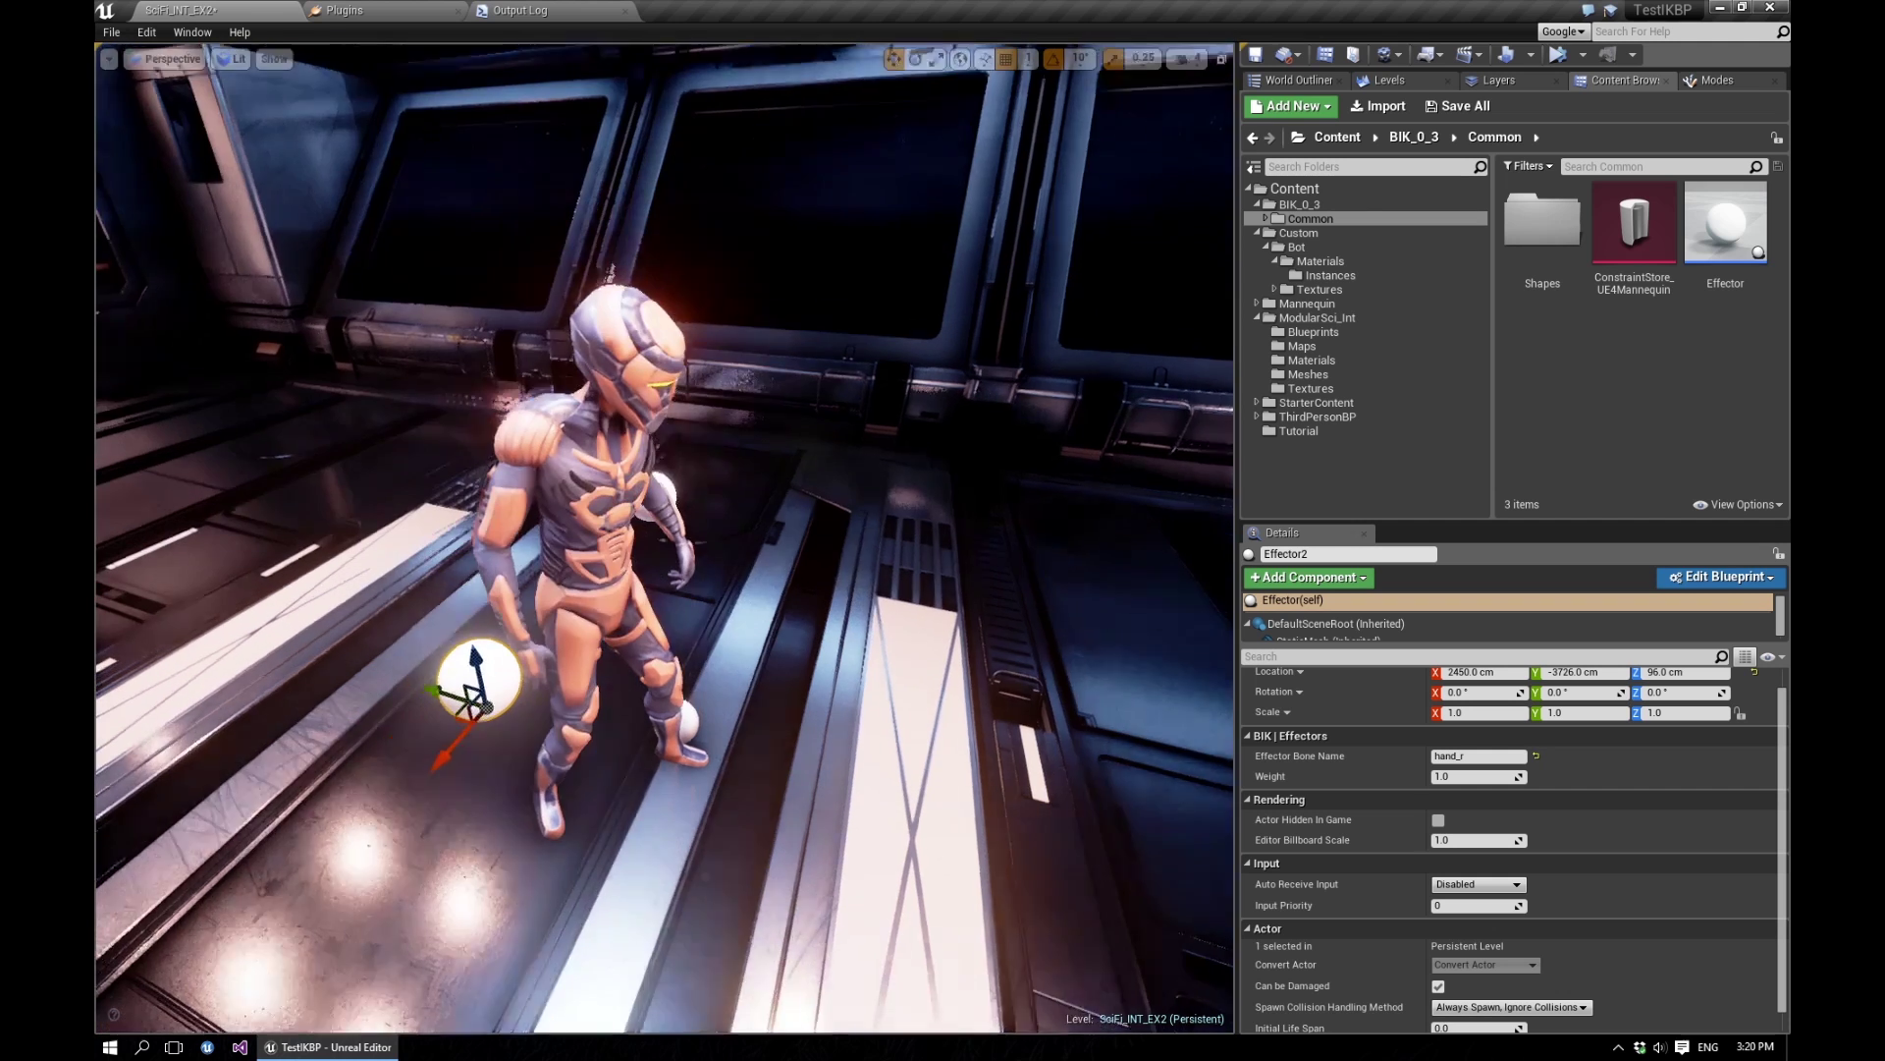
Move the hand_r effector in front of the character's chest at a height of about 131 cm.
{"action": "left_click_drag", "start_coordinate": [449, 671], "coordinate": [587, 723]}
{"action": "left_click_drag", "start_coordinate": [587, 796], "coordinate": [558, 563]}
Duplicate TutorialActor to about Y -3838 cm and rotate the copy about Z to roughly -30° so it faces the original character.
{"action": "scroll", "coordinate": [639, 598], "scroll_direction": "down", "scroll_amount": 5}
{"action": "scroll", "coordinate": [639, 598], "scroll_direction": "up", "scroll_amount": 3}
{"action": "left_click", "coordinate": [586, 617]}
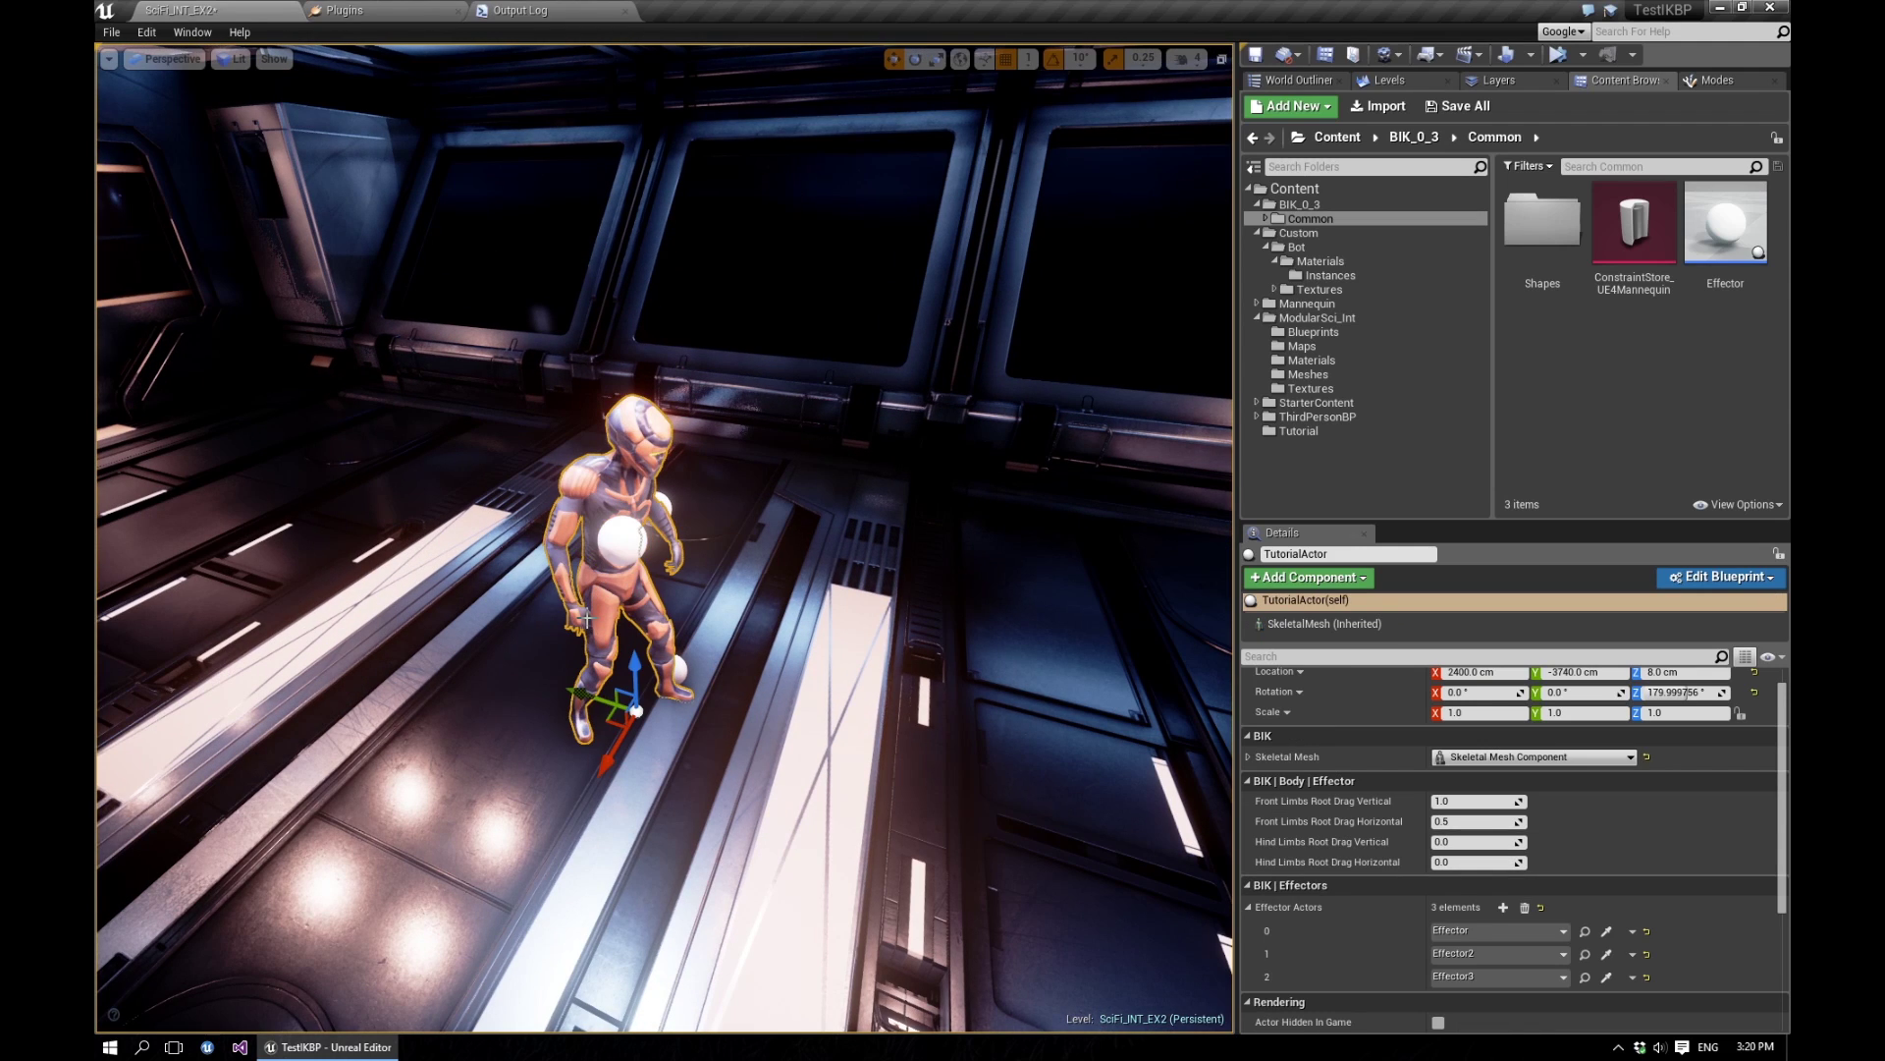
{"action": "left_click_drag", "start_coordinate": [594, 691], "coordinate": [869, 856], "text": "alt"}
{"action": "key", "text": "e"}
{"action": "left_click_drag", "start_coordinate": [1021, 609], "coordinate": [998, 637], "text": "alt"}
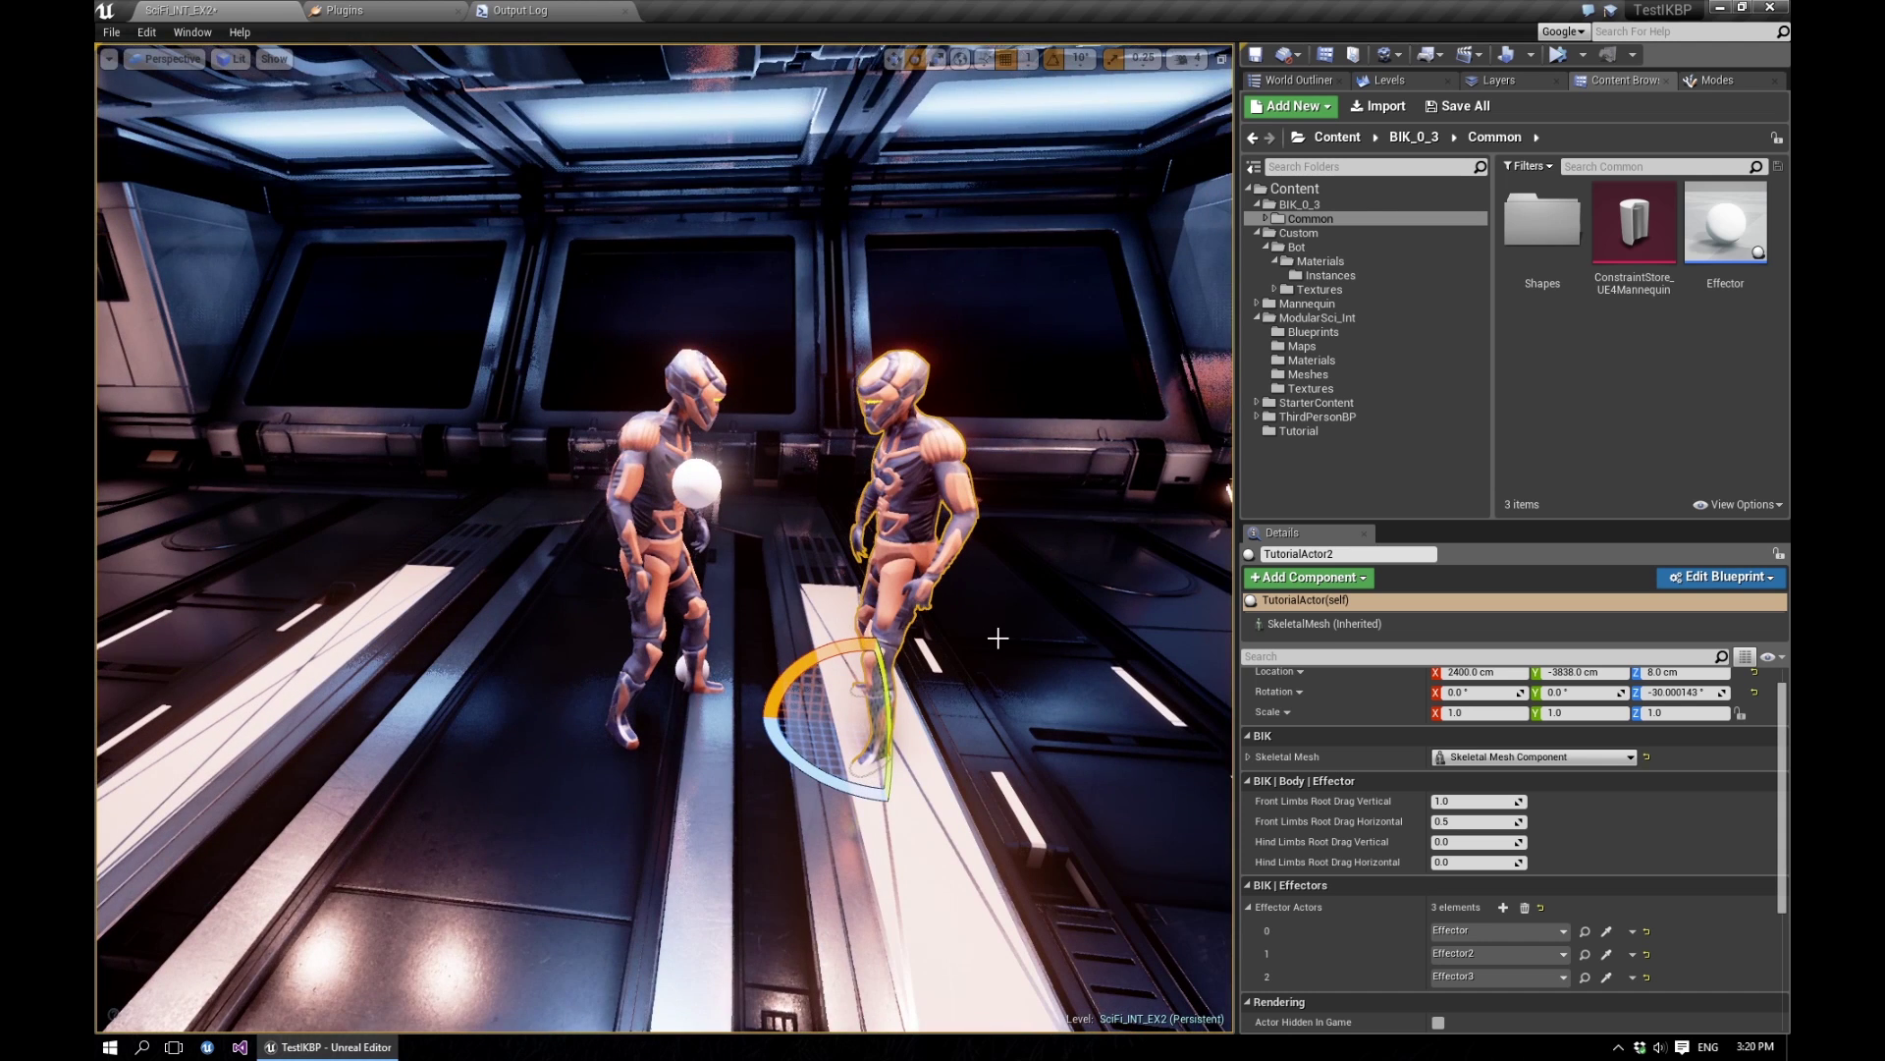
Apply the yellow BotMat Parameterized material instance from Custom/Bot/Materials/Instances to the duplicated character.
{"action": "left_click", "coordinate": [1352, 261]}
{"action": "left_click", "coordinate": [1364, 276]}
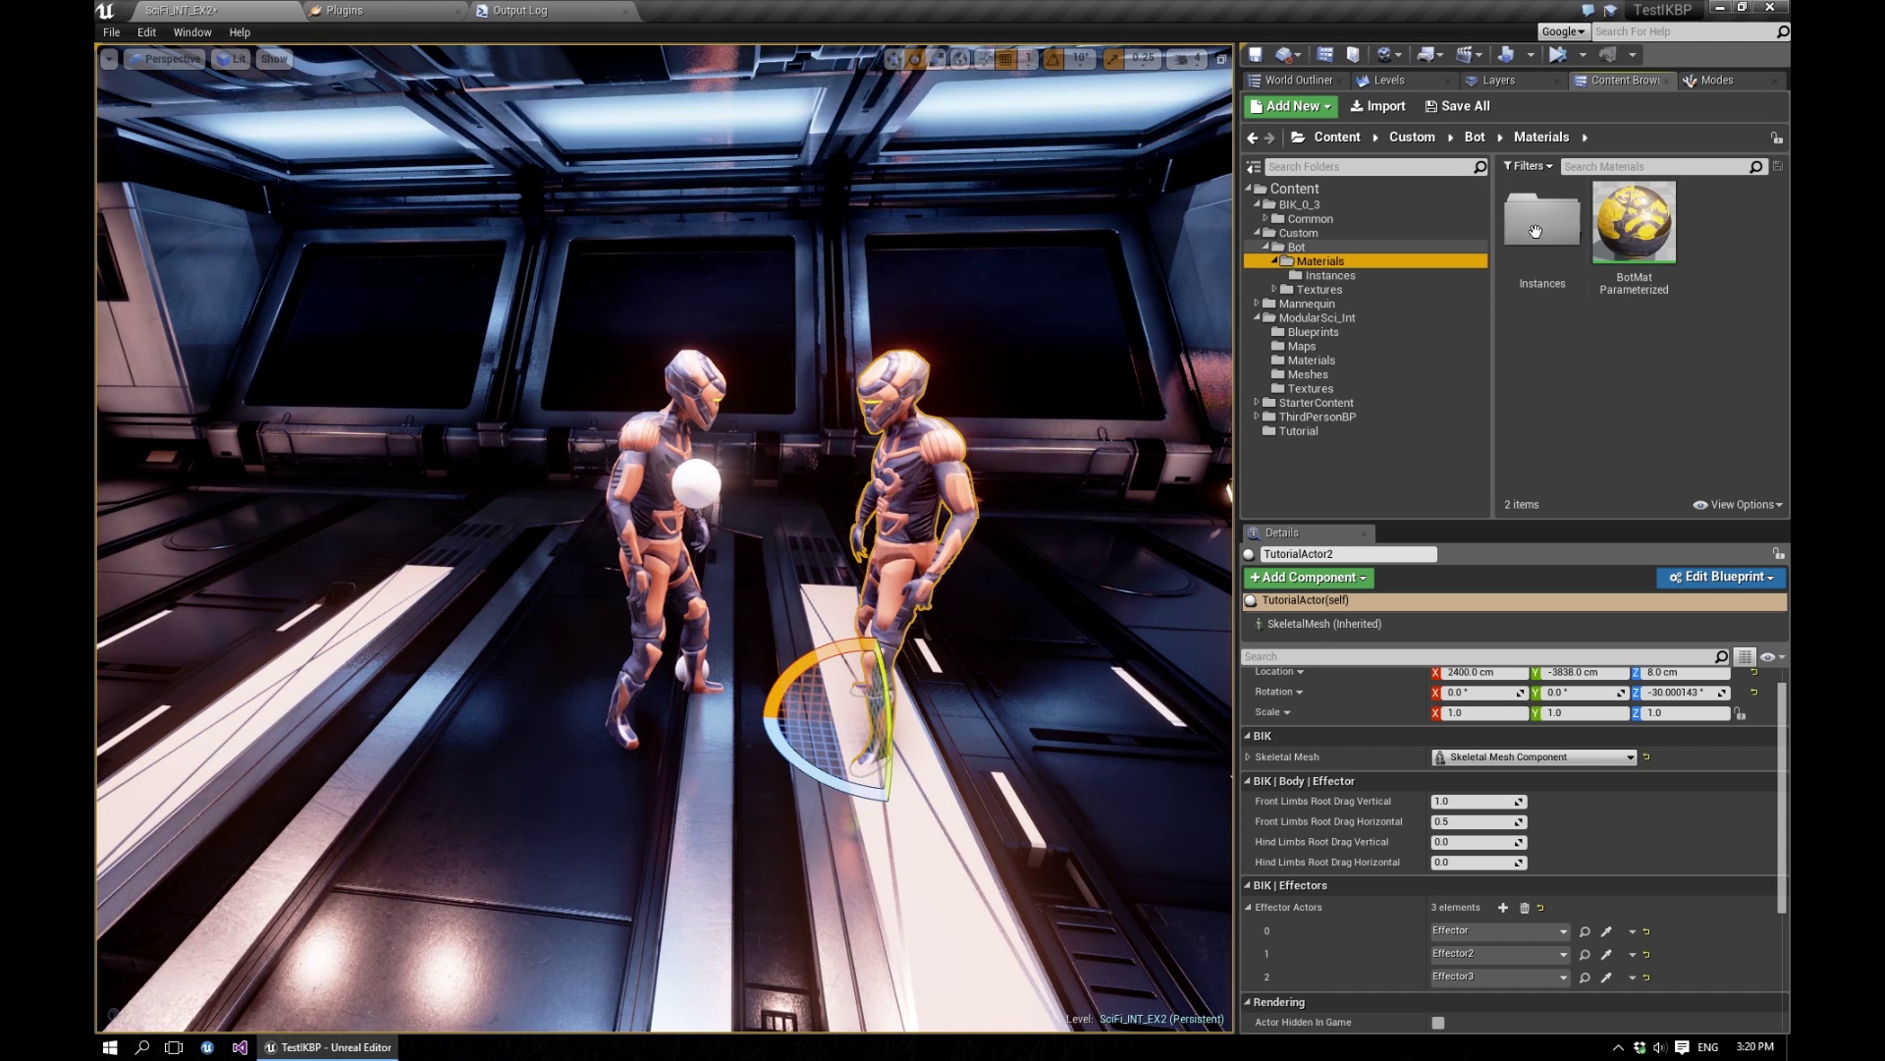
{"action": "left_click_drag", "start_coordinate": [1634, 228], "coordinate": [919, 480]}
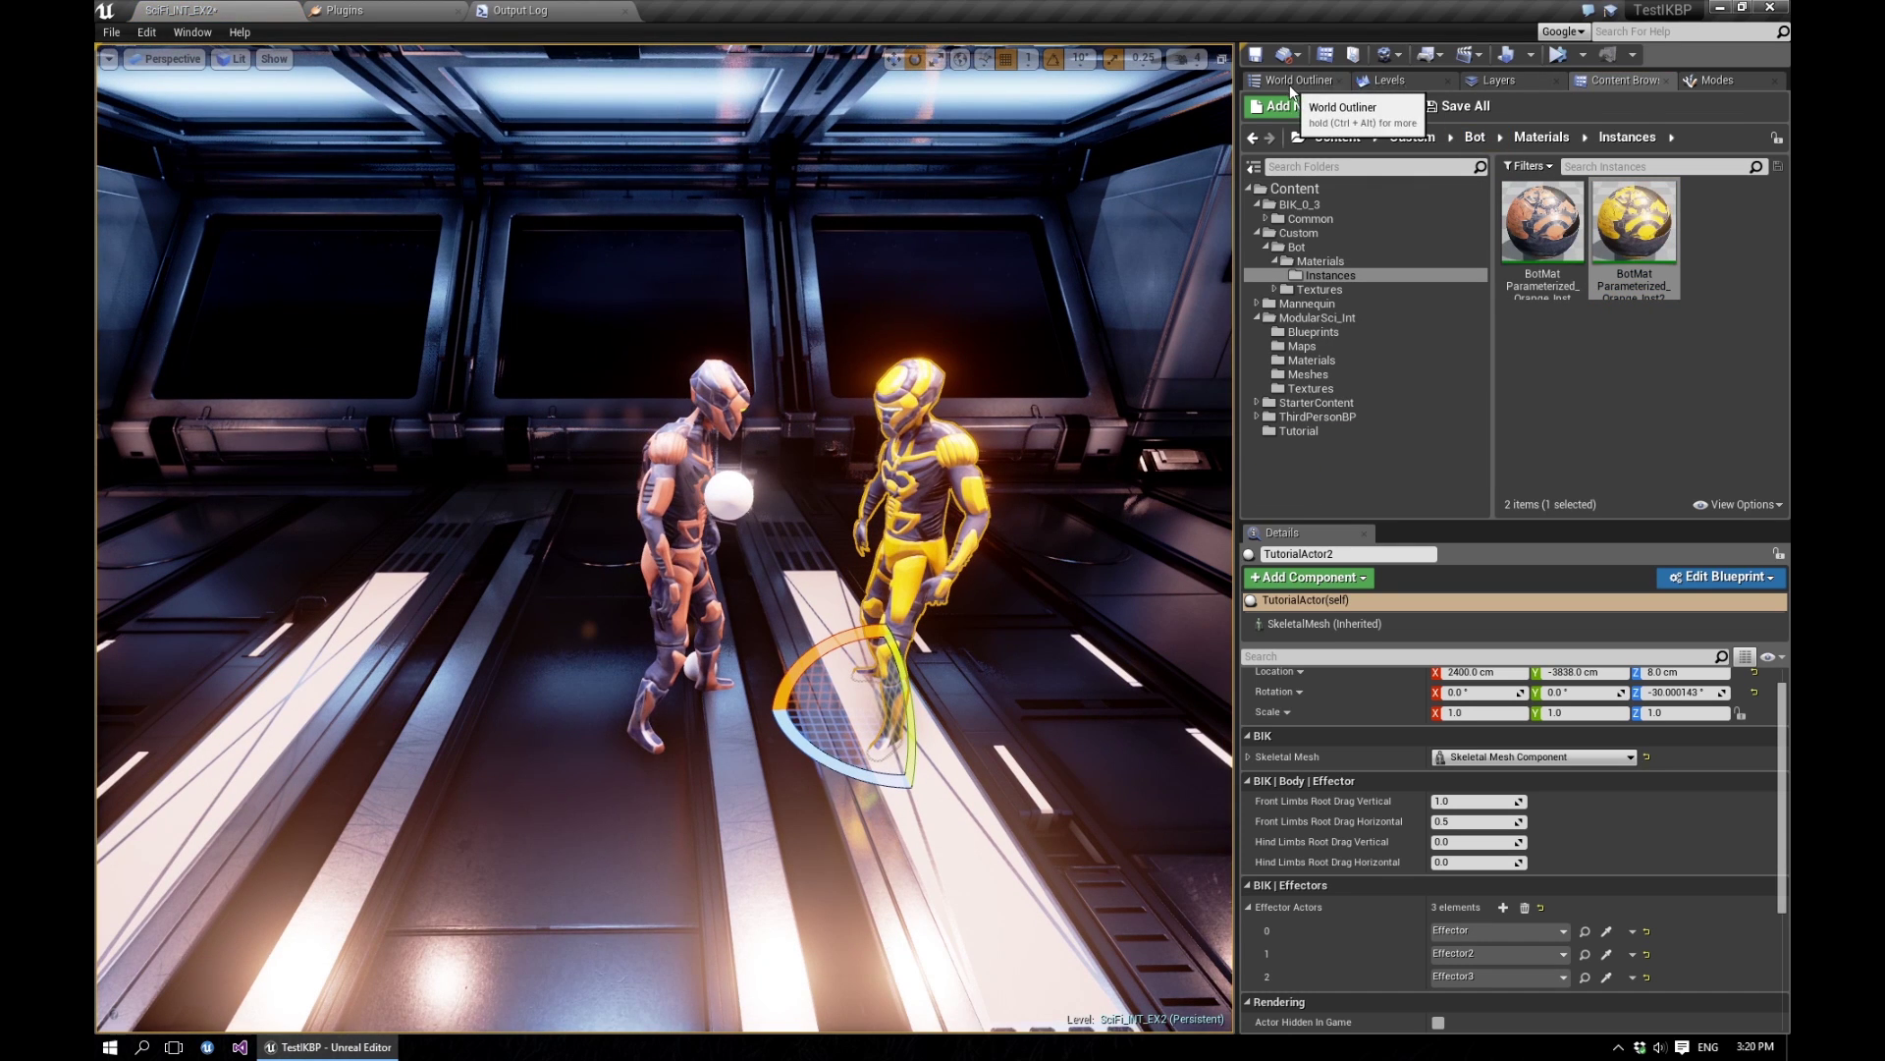
{"action": "left_click", "coordinate": [1292, 84]}
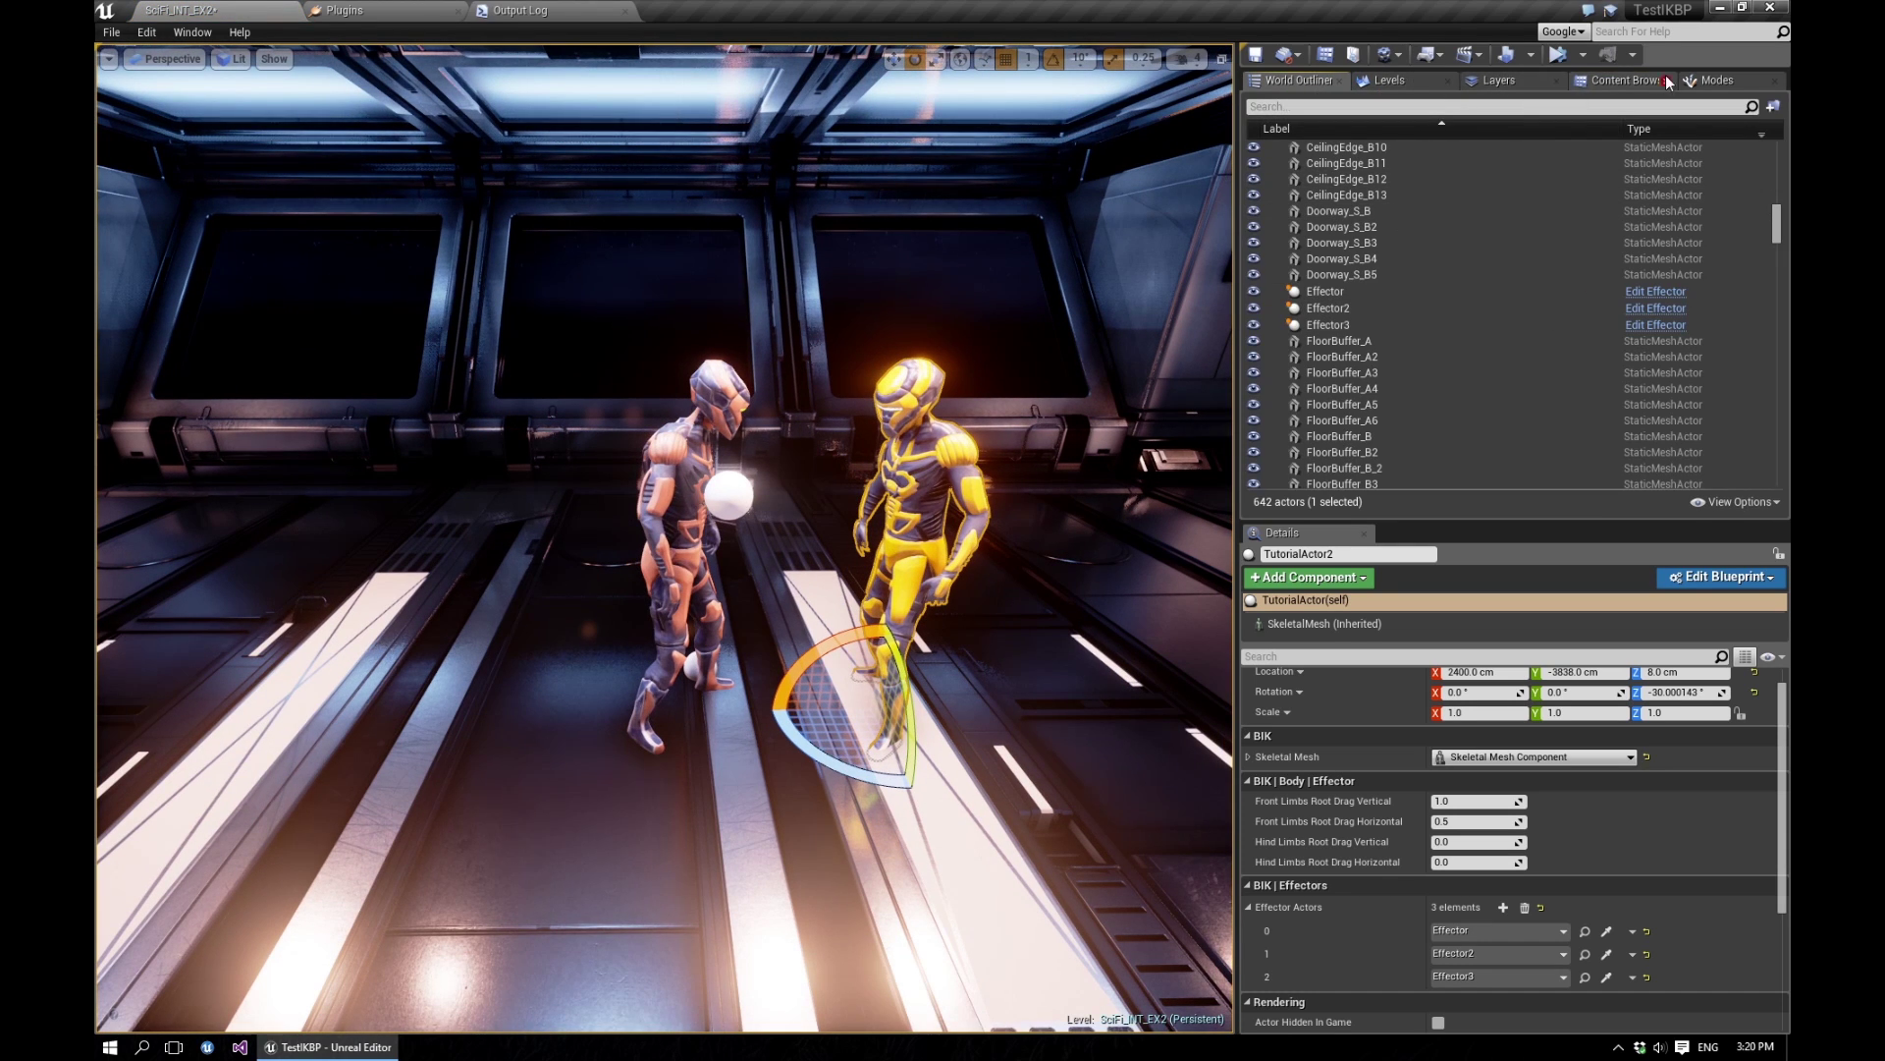
{"action": "left_click", "coordinate": [1623, 80]}
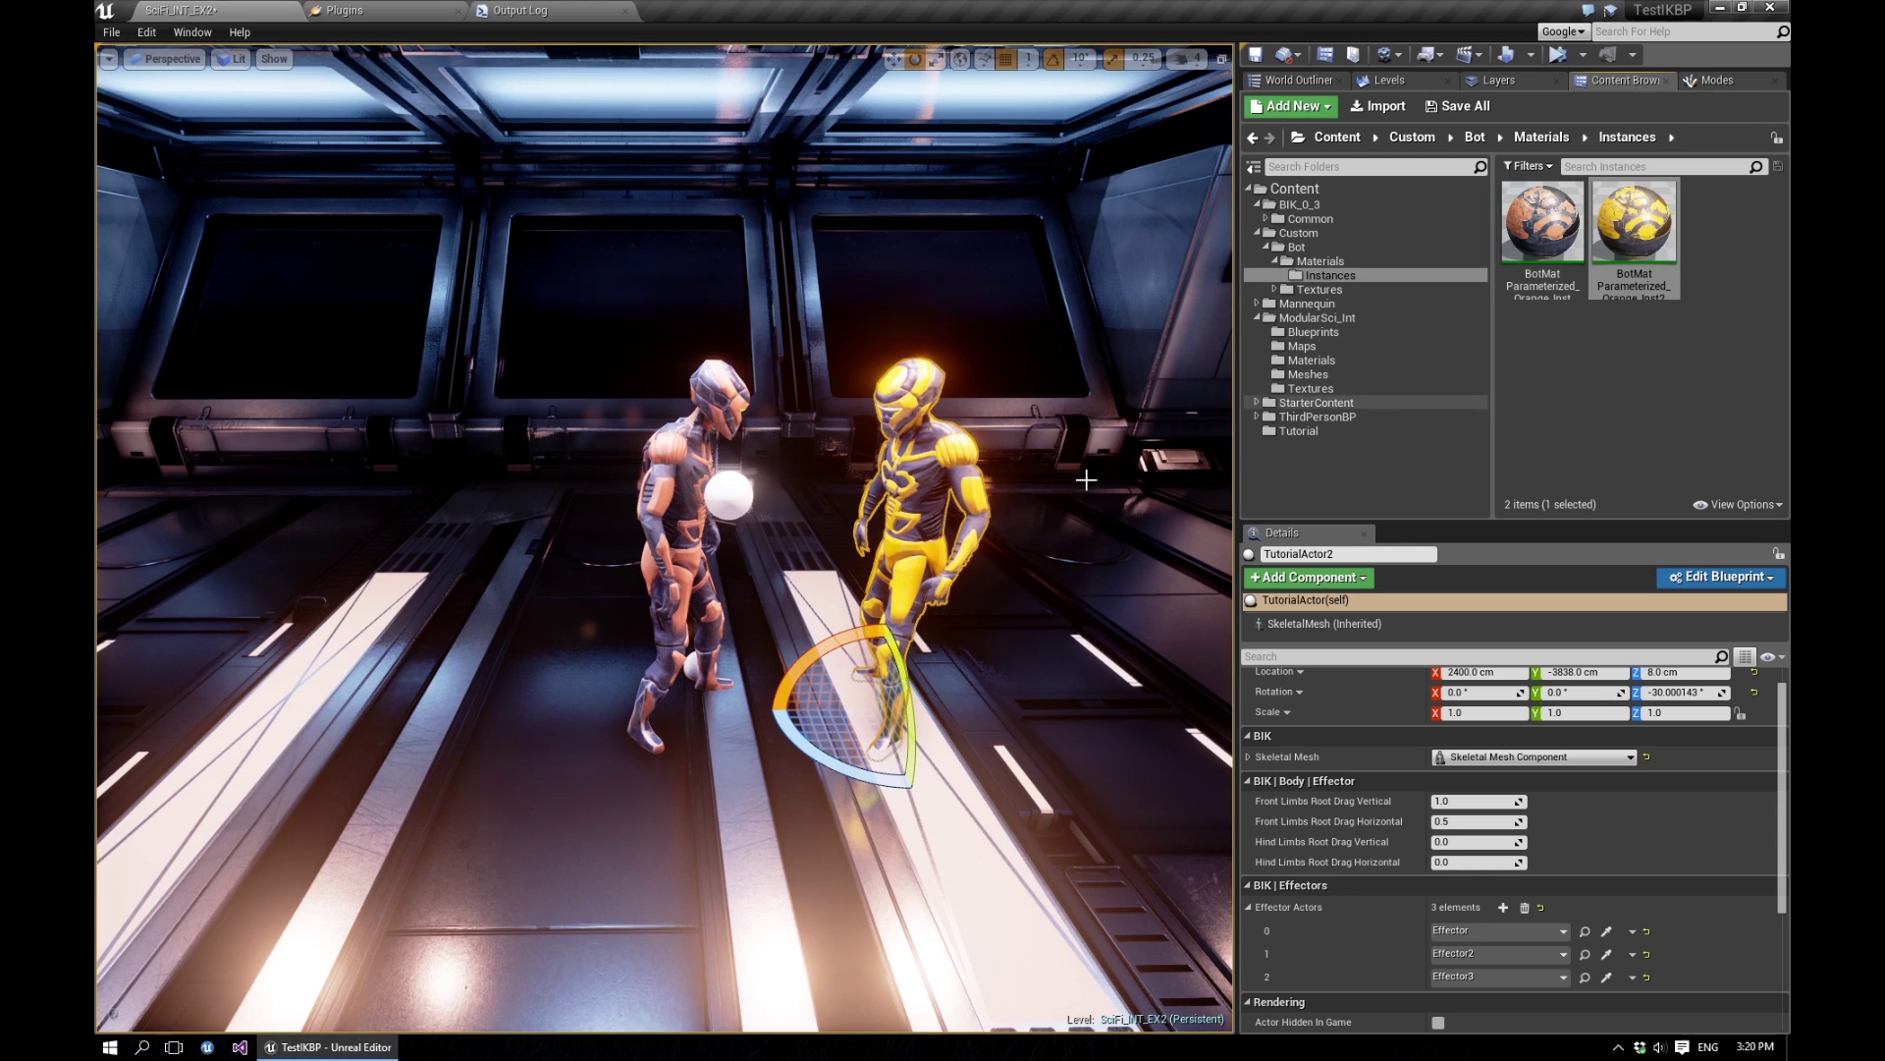
Duplicate the hand_r effector and place the copy in front of the yellow character at about Y -3820 cm.
{"action": "left_click_drag", "start_coordinate": [920, 566], "coordinate": [903, 565], "text": "alt"}
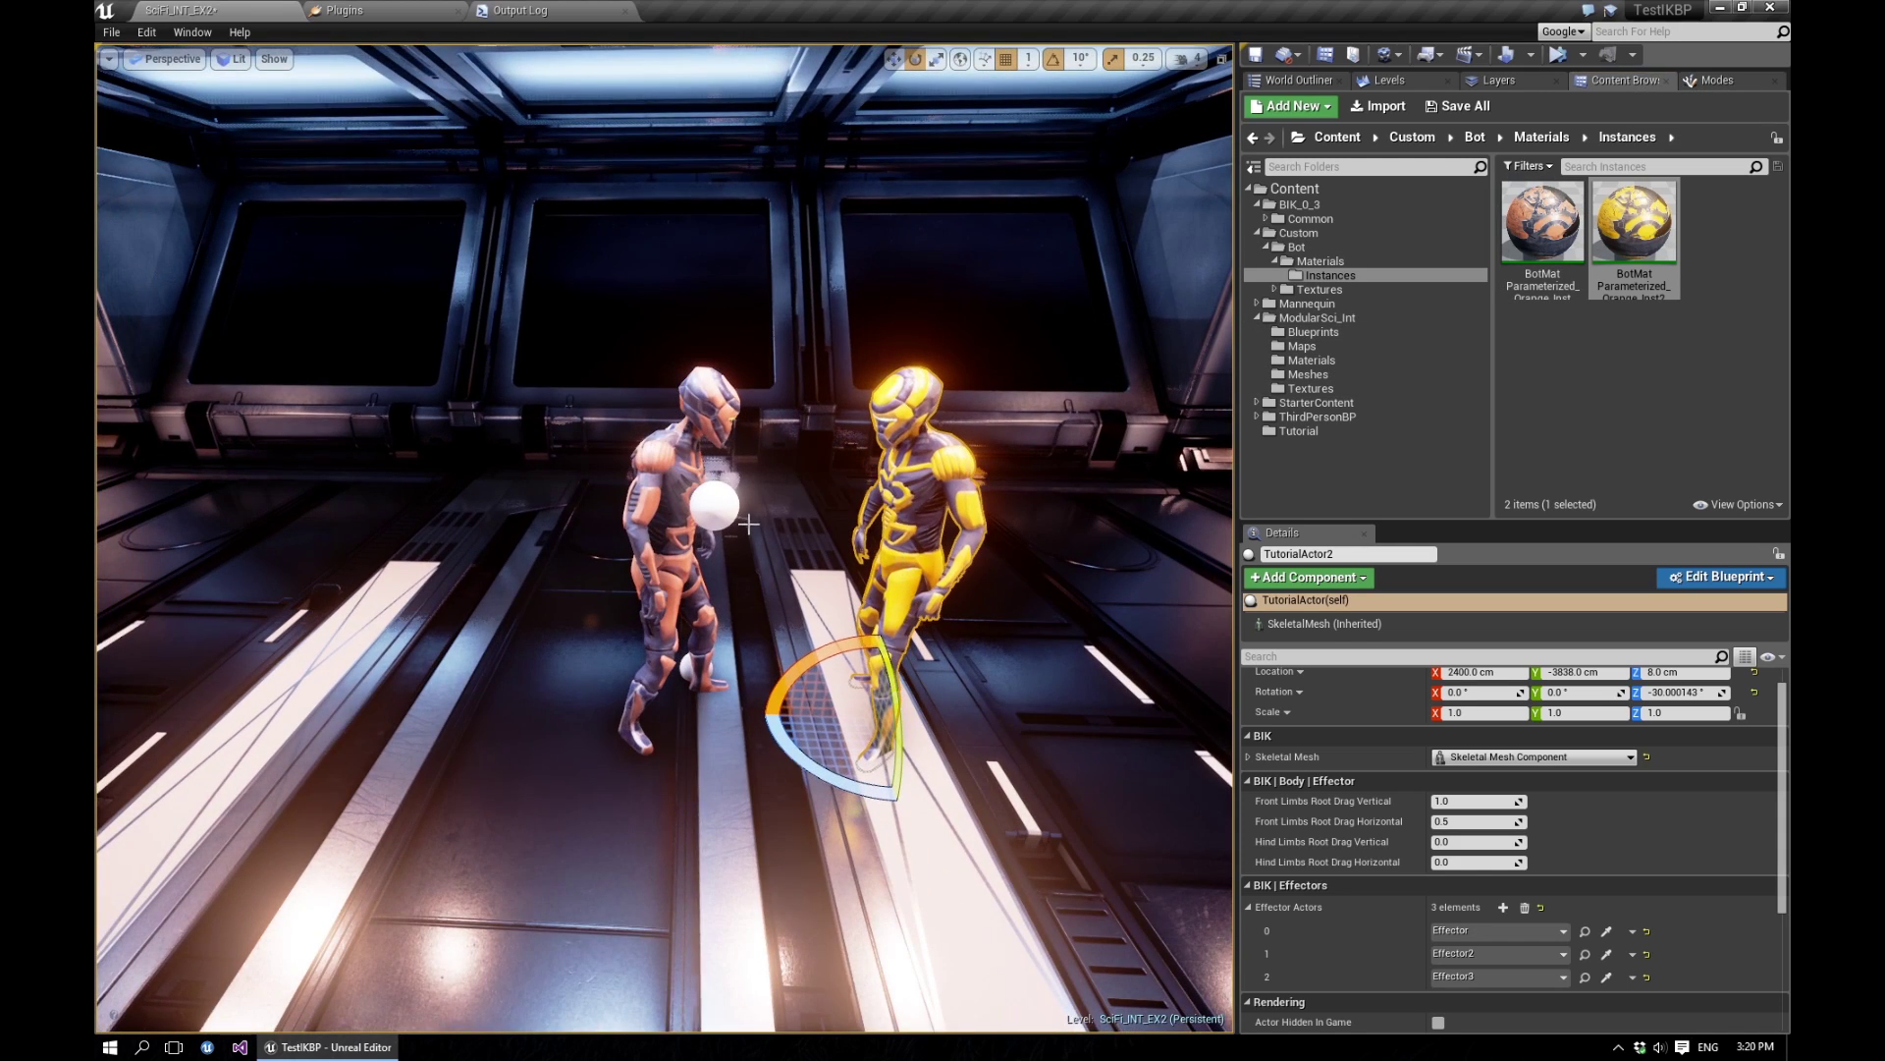
{"action": "left_click", "coordinate": [725, 505]}
{"action": "left_click_drag", "start_coordinate": [779, 593], "coordinate": [678, 643], "text": "alt"}
{"action": "key", "text": "w"}
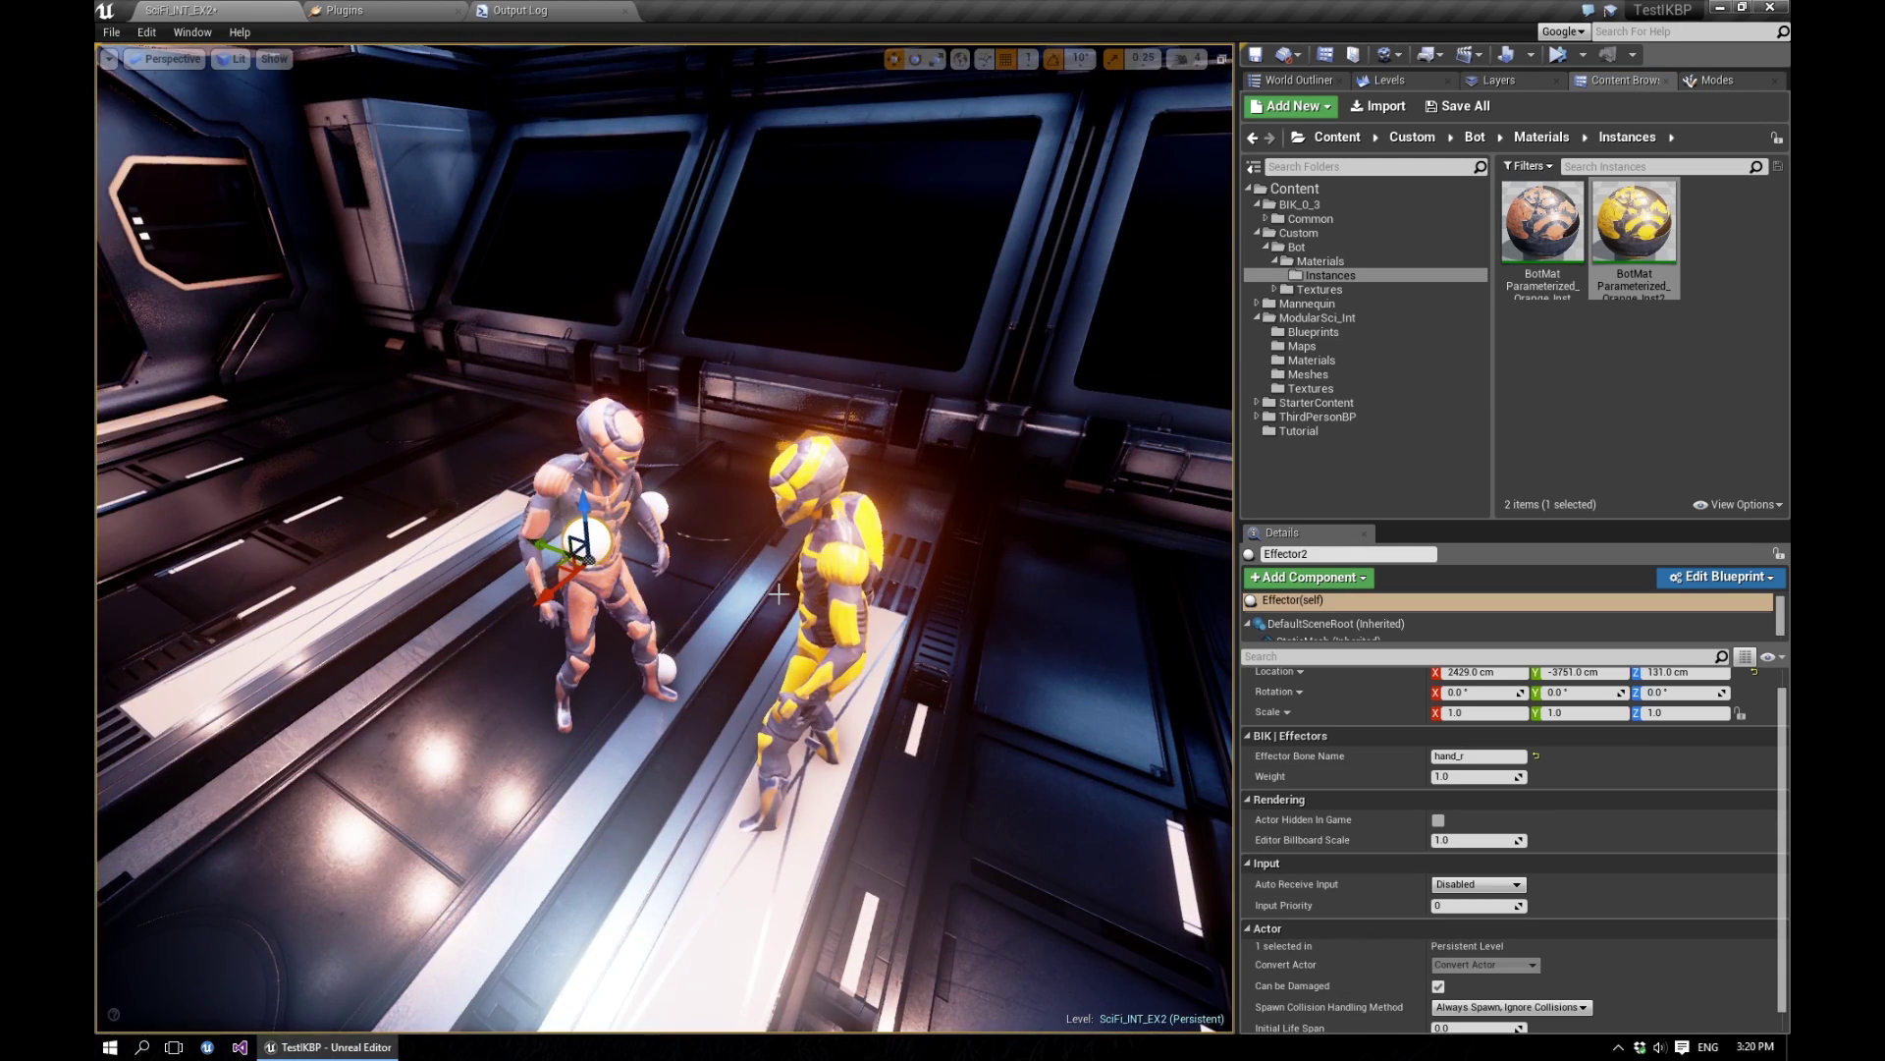
{"action": "left_click_drag", "start_coordinate": [571, 557], "coordinate": [674, 584]}
{"action": "left_click", "coordinate": [656, 504]}
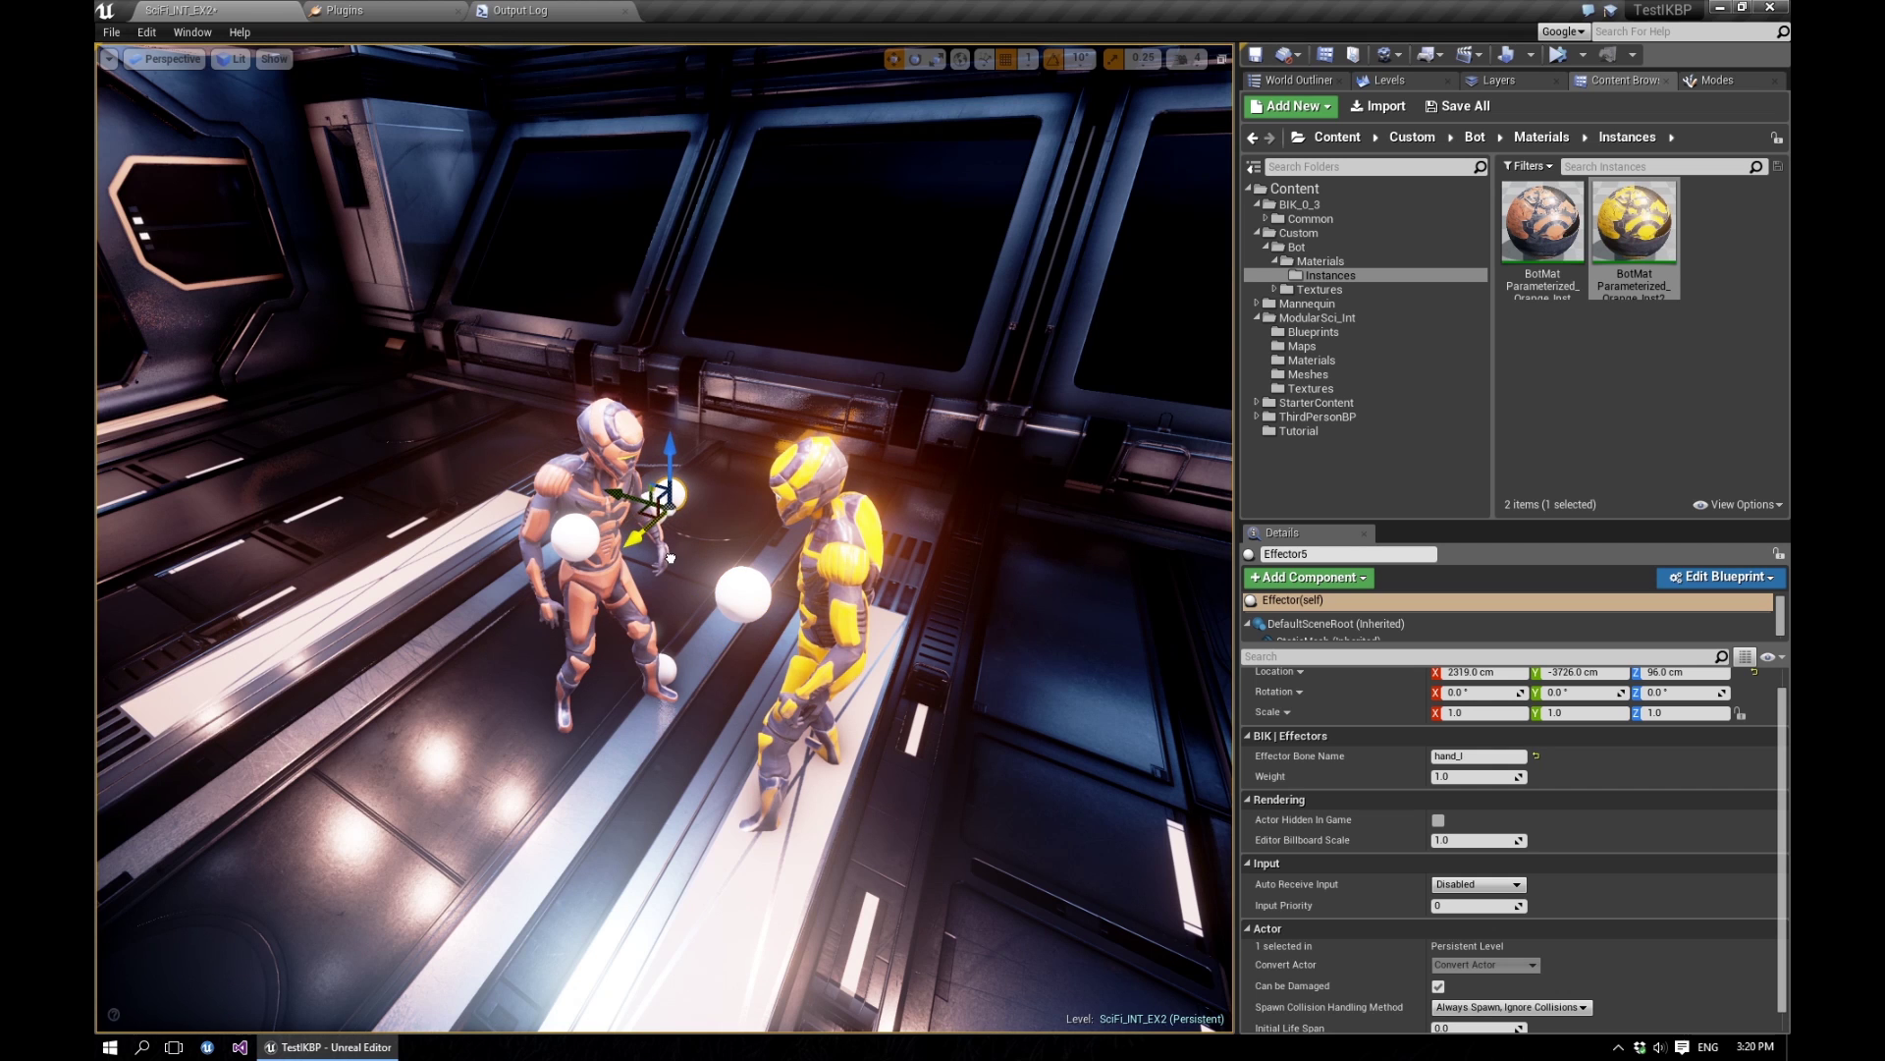
{"action": "key", "text": "Escape"}
Set the Effector Bone Name of the effector in front of the yellow character to hand_l.
{"action": "left_click", "coordinate": [742, 584]}
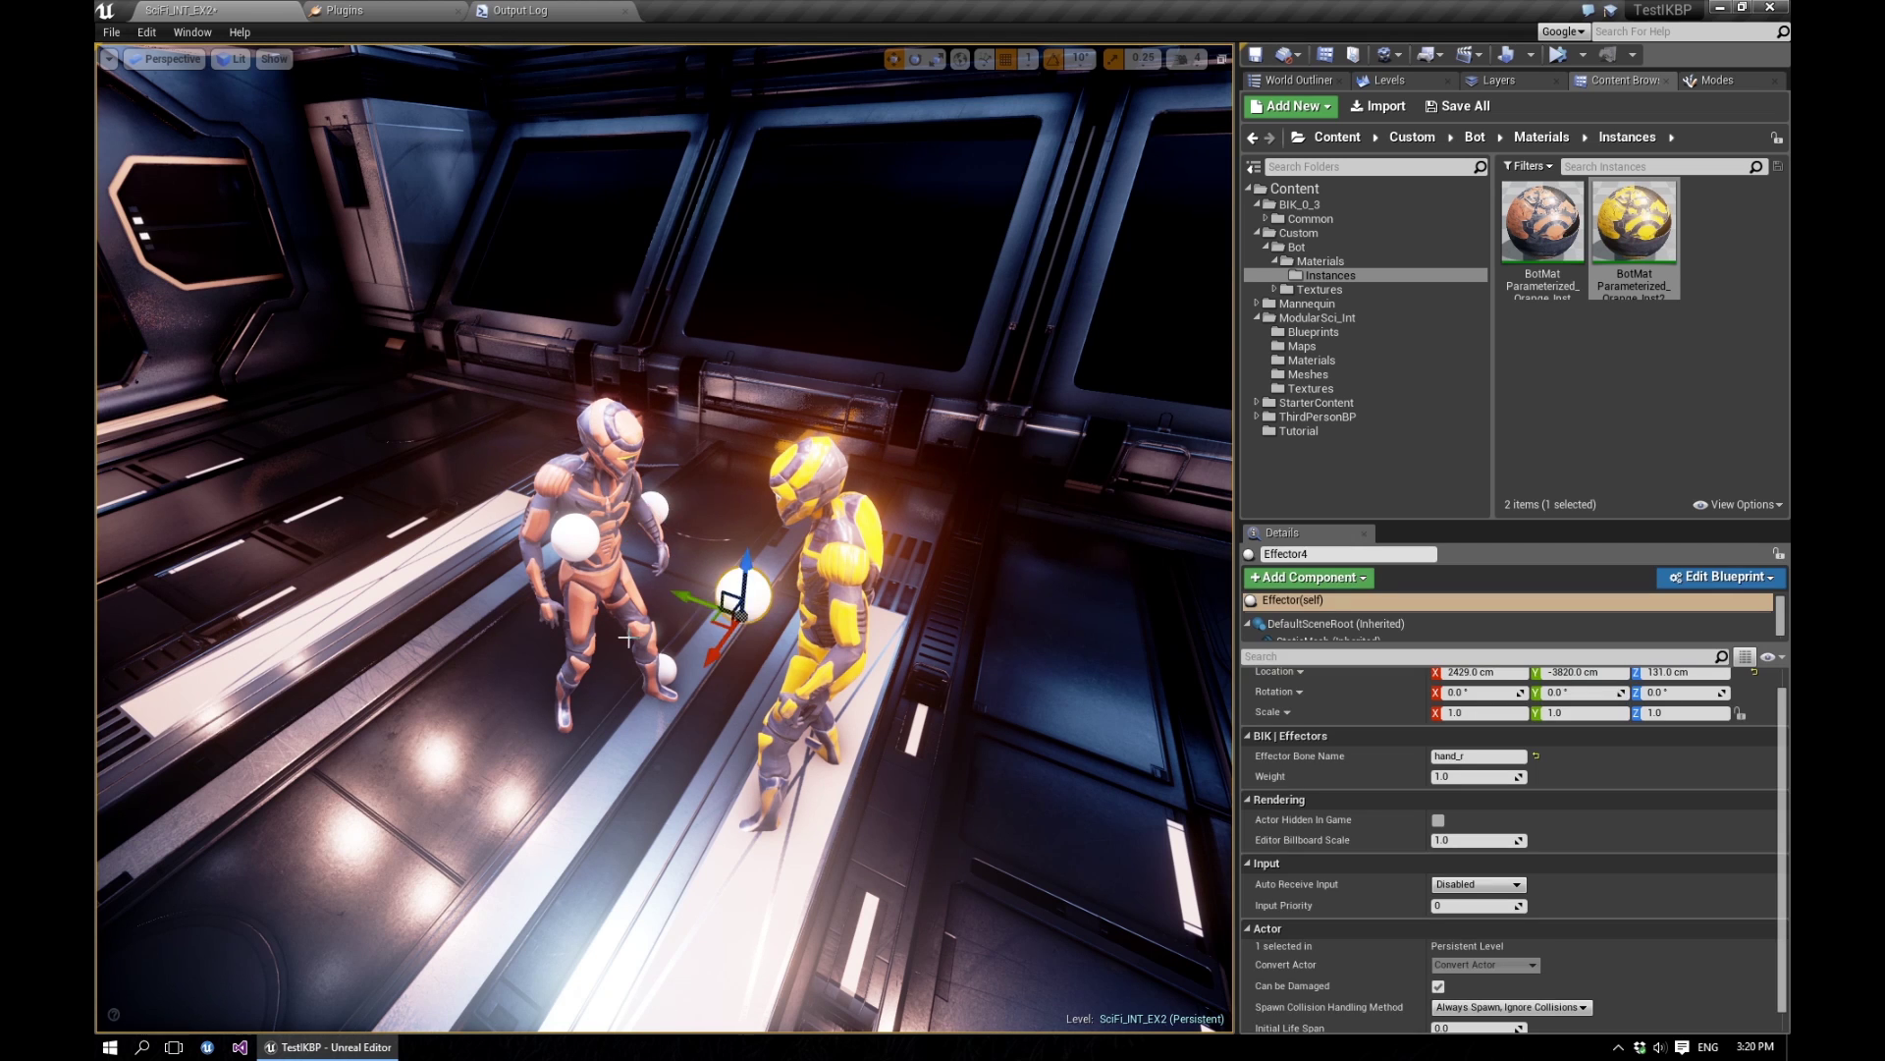
{"action": "mouse_move", "coordinate": [742, 586]}
{"action": "left_mouse_down", "text": "alt"}
{"action": "mouse_move", "coordinate": [848, 668]}
{"action": "mouse_move", "coordinate": [843, 609]}
{"action": "mouse_move", "coordinate": [738, 601]}
{"action": "left_mouse_up", "text": "alt"}
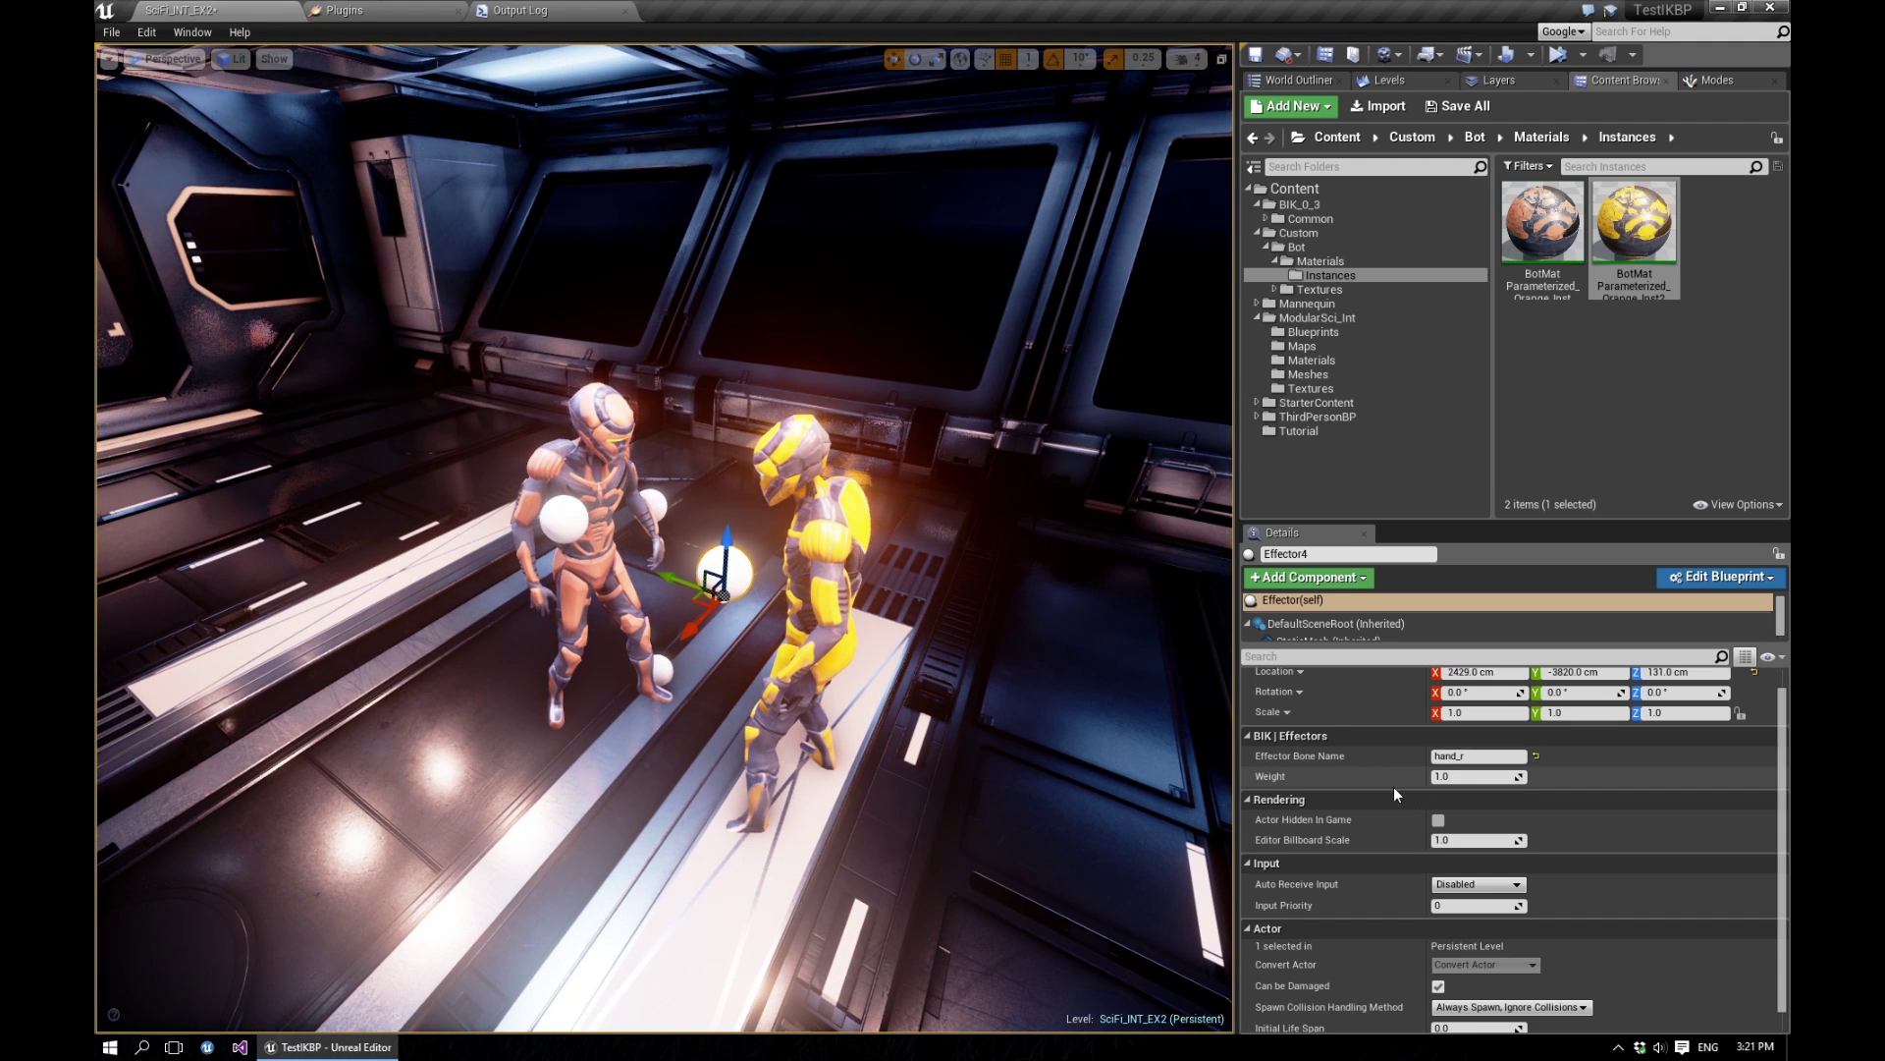
{"action": "left_click", "coordinate": [1485, 755]}
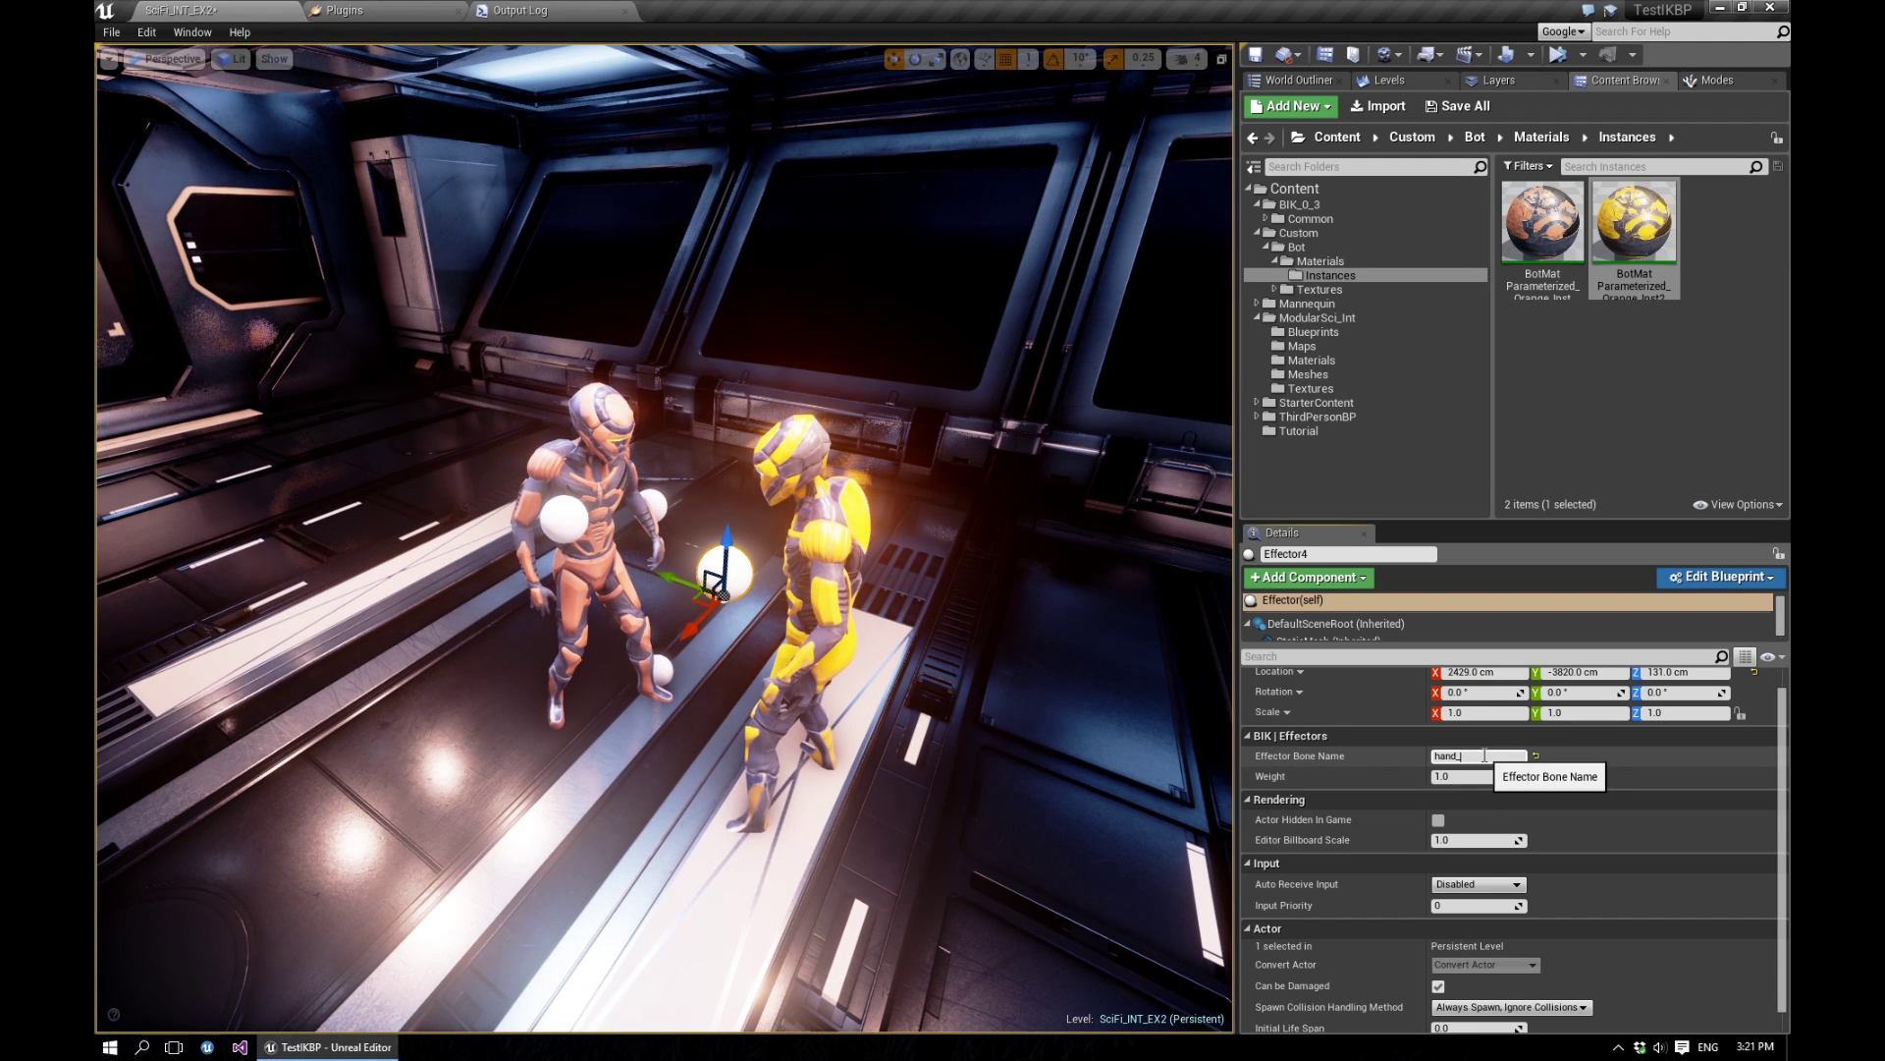
Clear the yellow character's Effector Actors and add a single element assigned to its new hand_l effector, Effector4.
{"action": "left_click", "coordinate": [831, 597]}
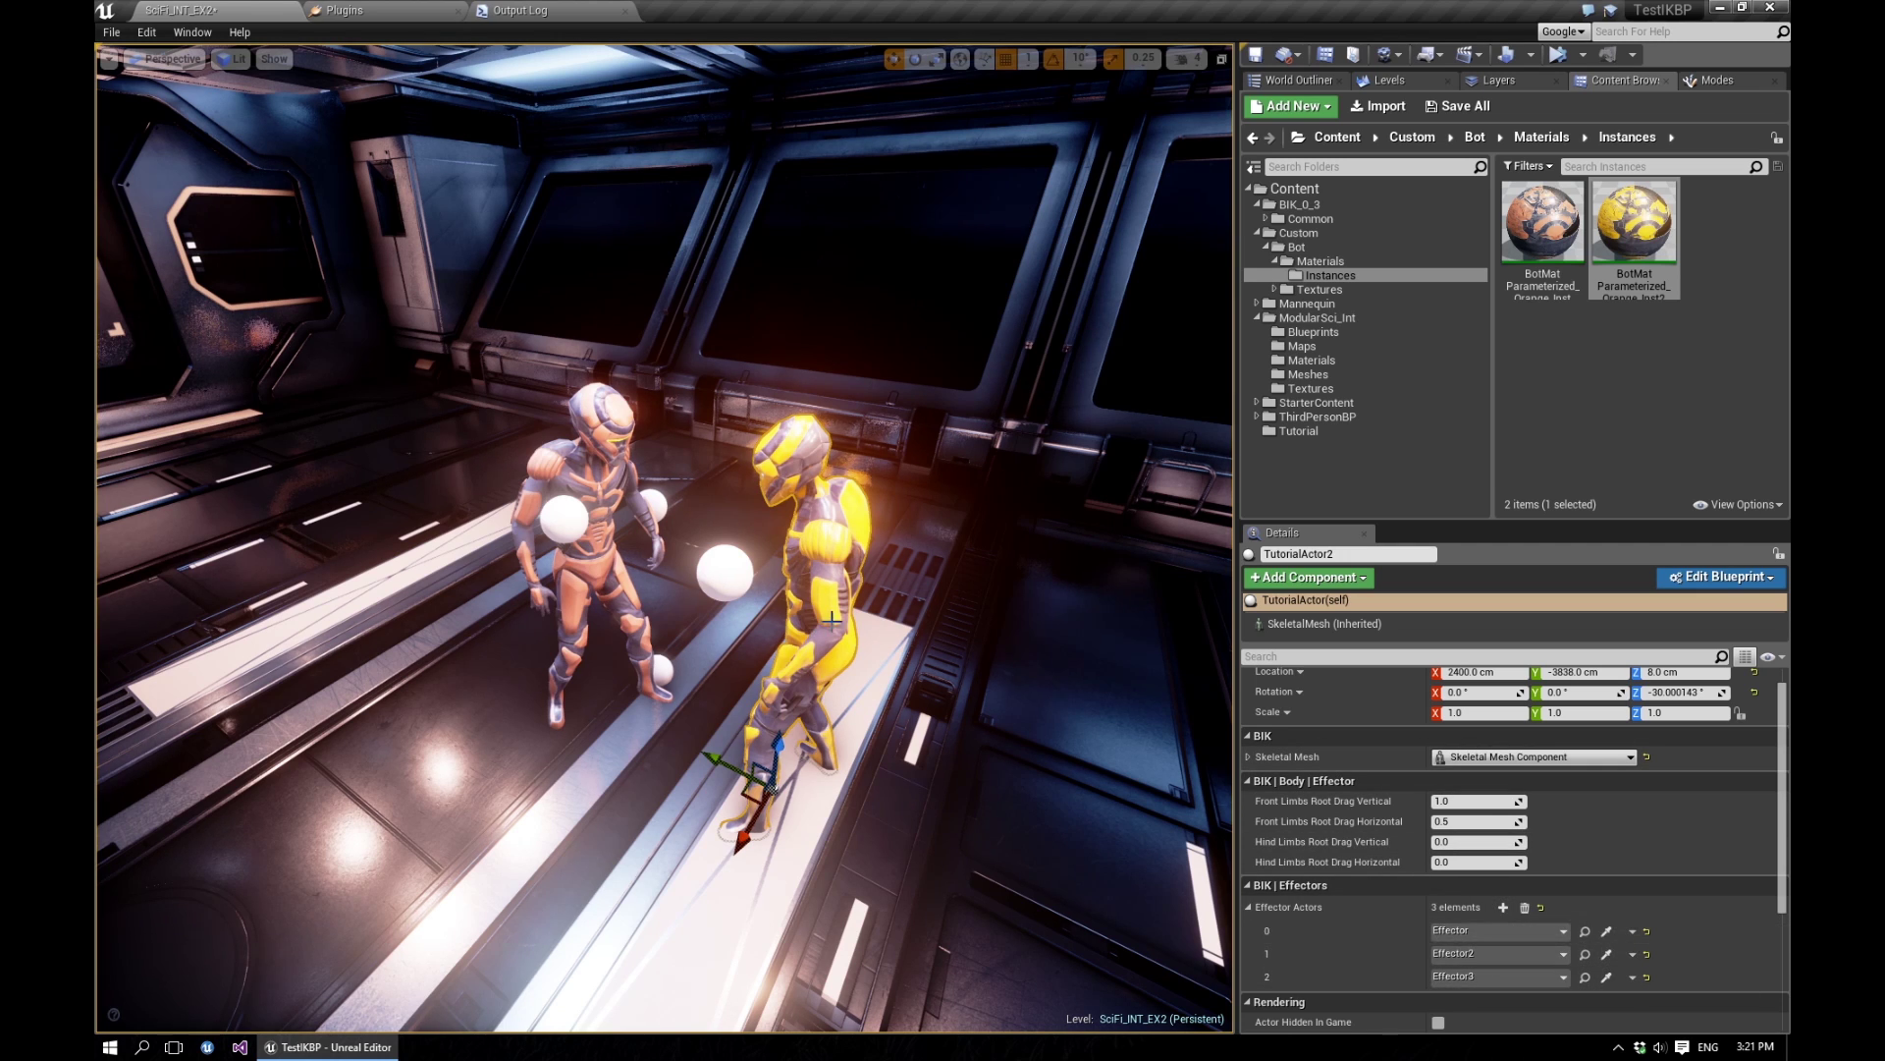
{"action": "left_click", "coordinate": [1525, 907]}
{"action": "left_click", "coordinate": [1503, 906]}
{"action": "left_click", "coordinate": [1607, 931]}
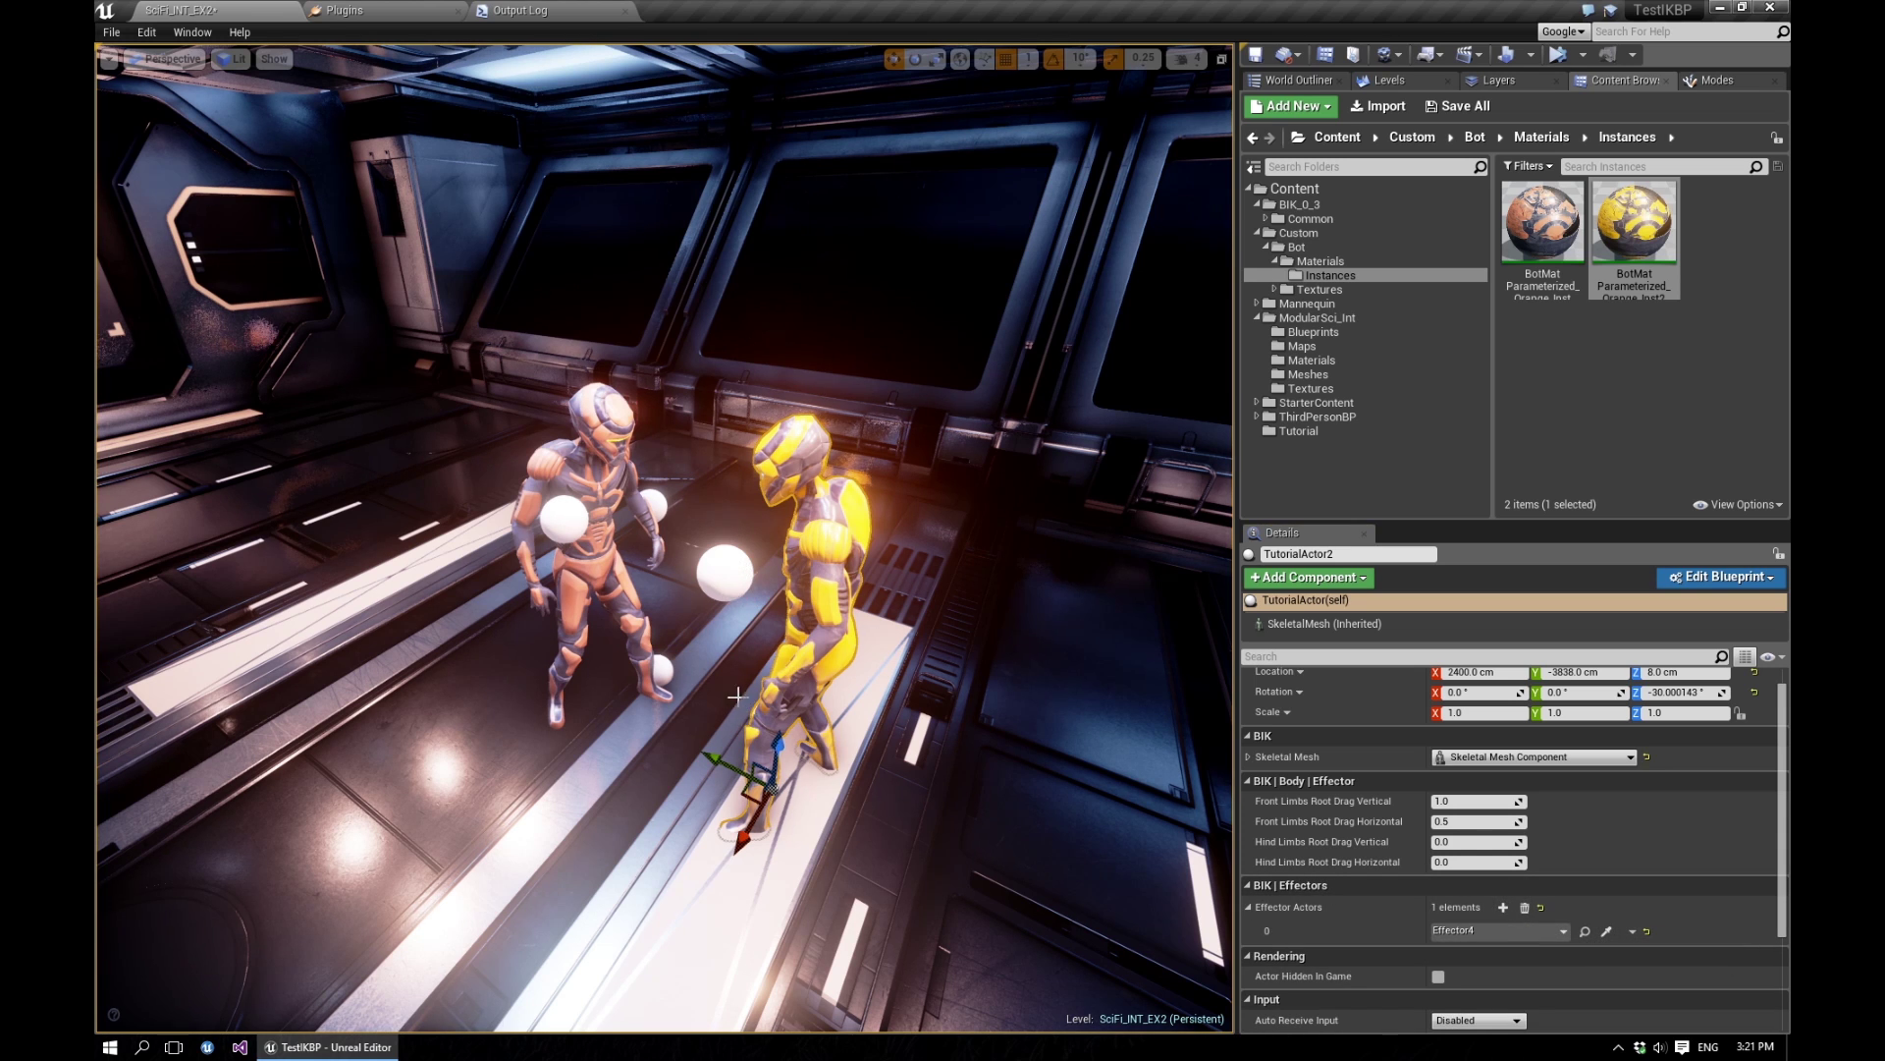
Start the simulation and move the yellow character's hand_l effector toward the orange character, to about Y -3783 cm.
{"action": "right_click_drag", "start_coordinate": [738, 696], "coordinate": [825, 696]}
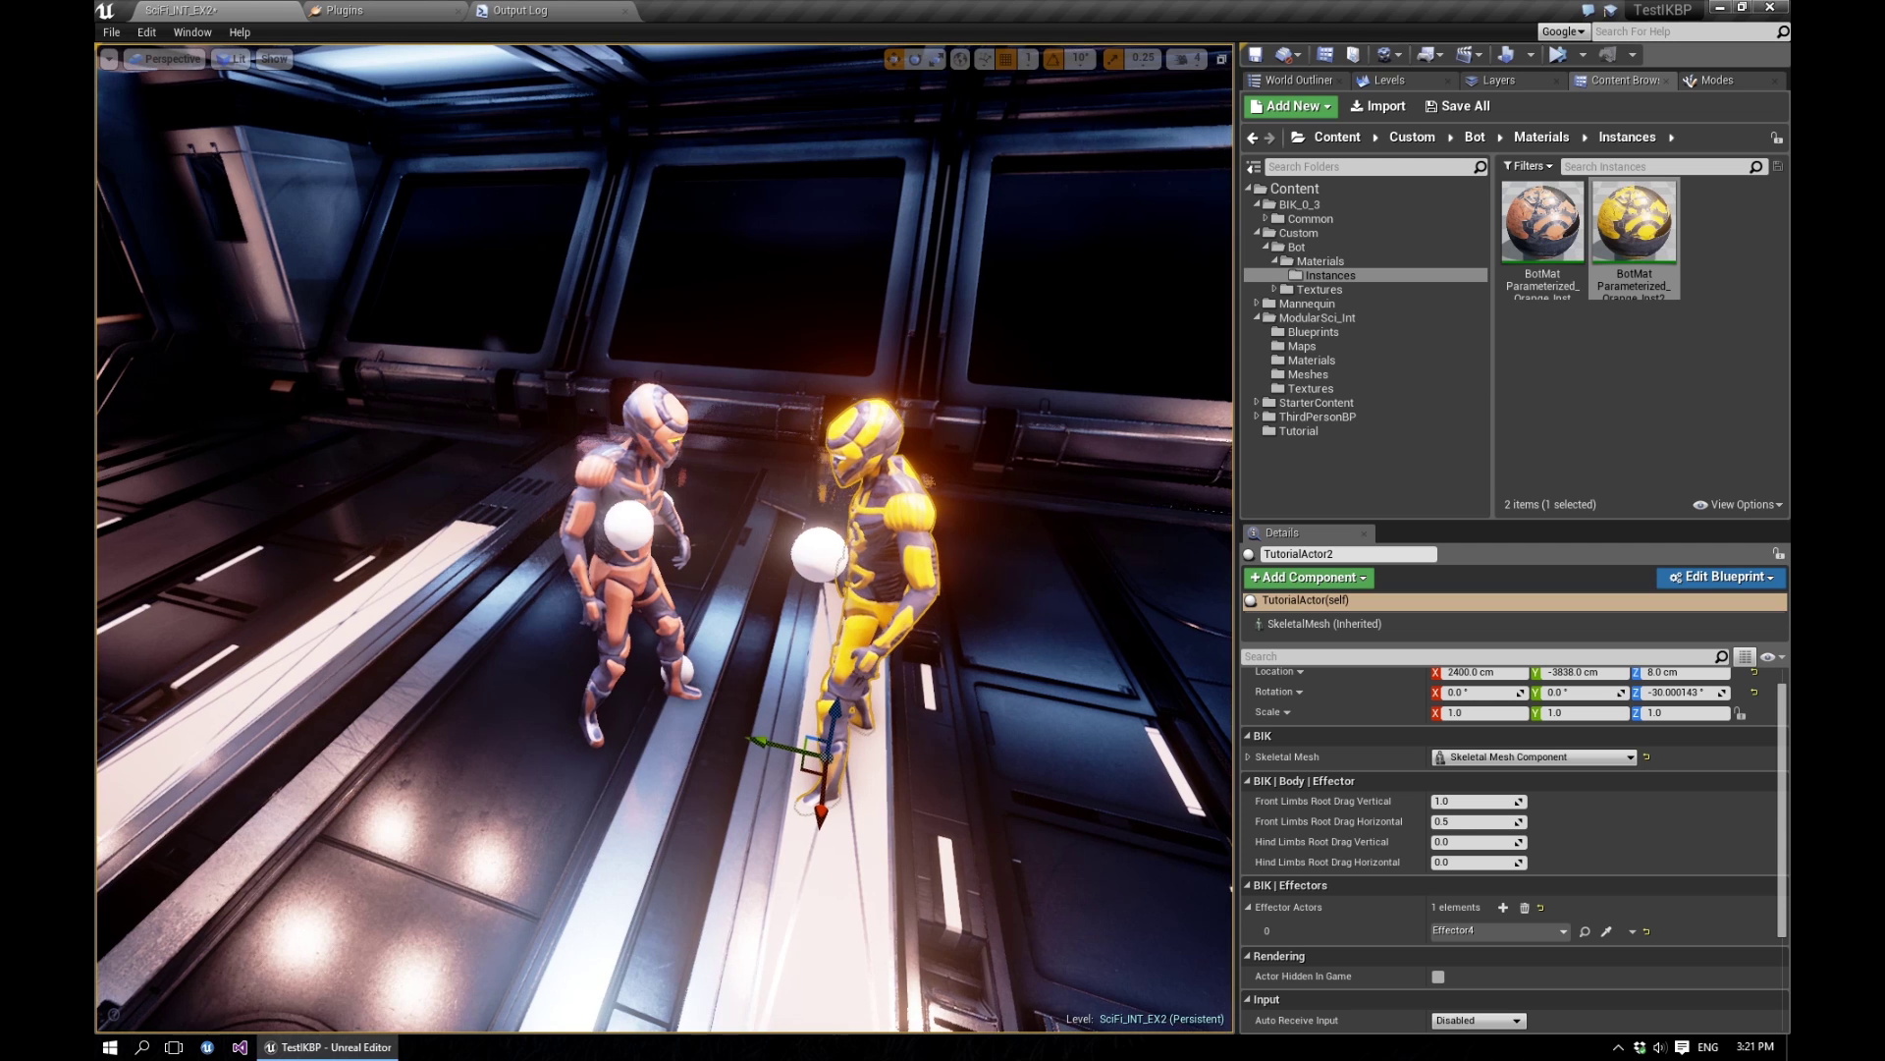
{"action": "left_click", "coordinate": [1560, 54]}
{"action": "left_click", "coordinate": [817, 613]}
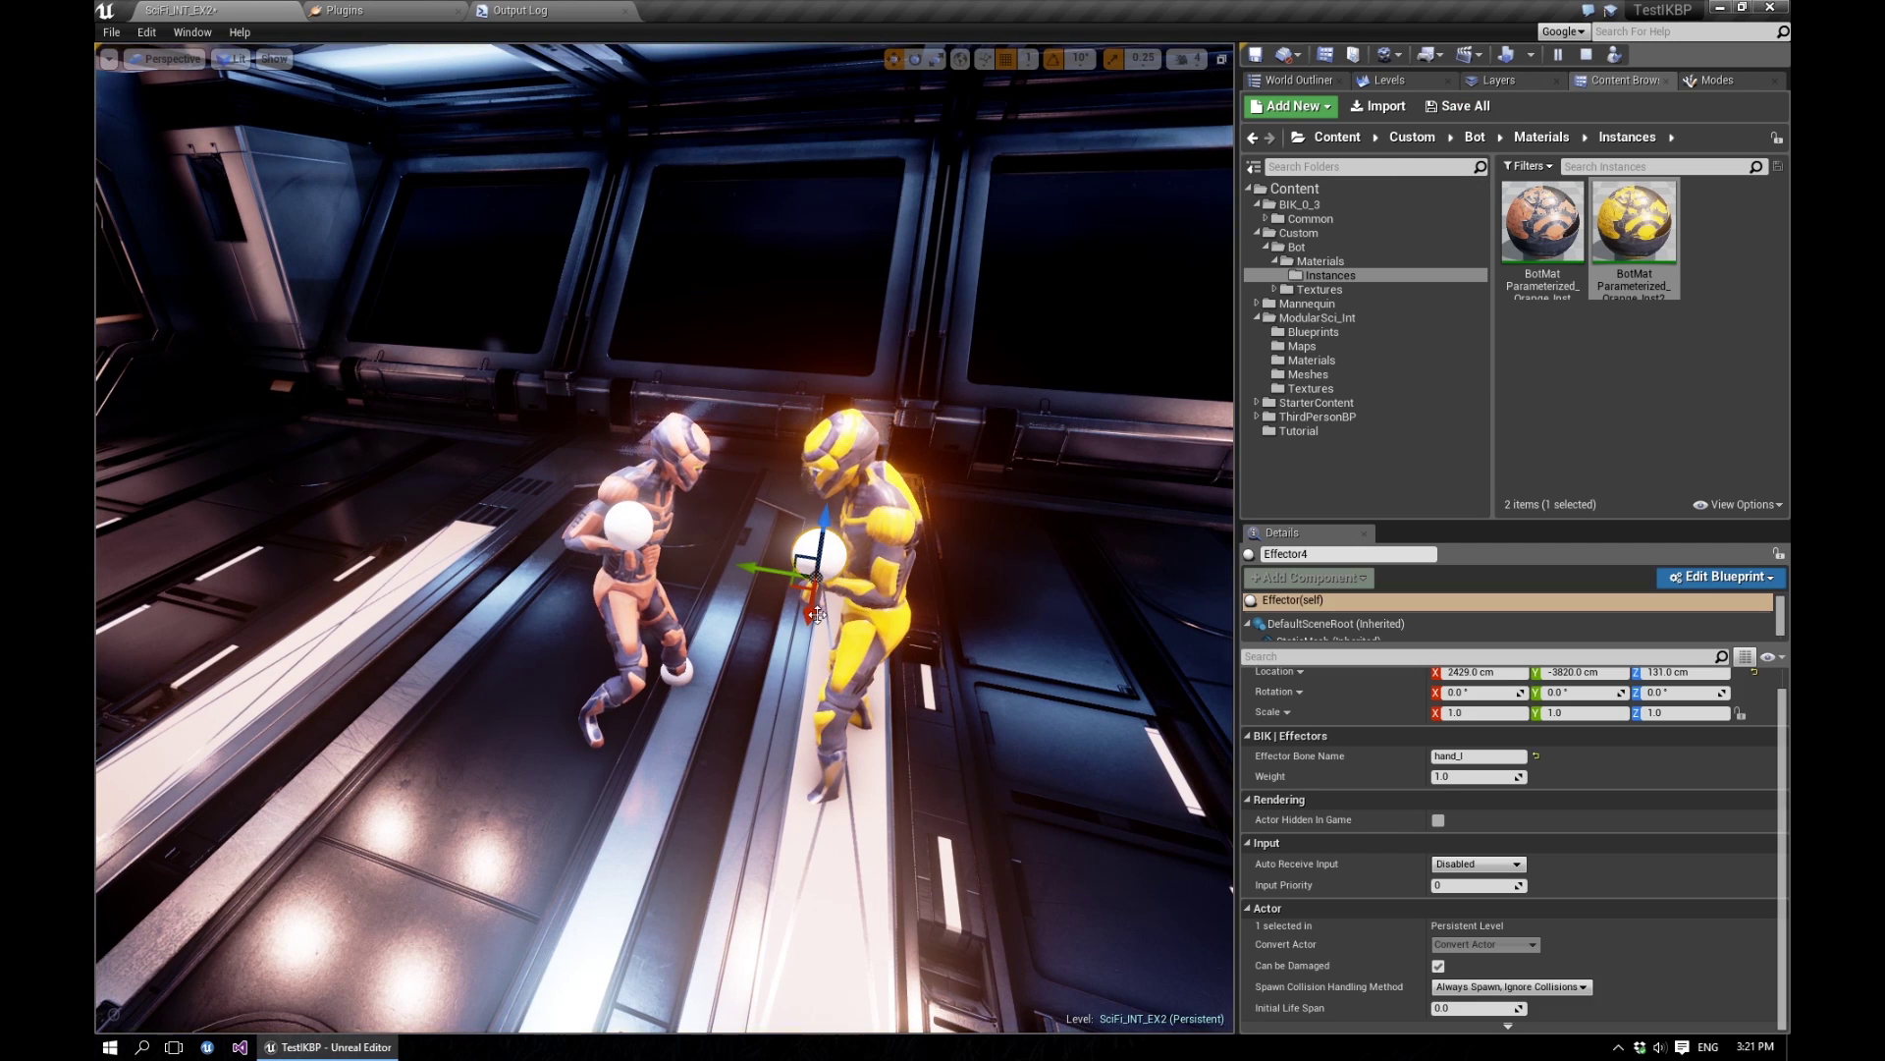
{"action": "left_click_drag", "start_coordinate": [817, 614], "coordinate": [699, 560]}
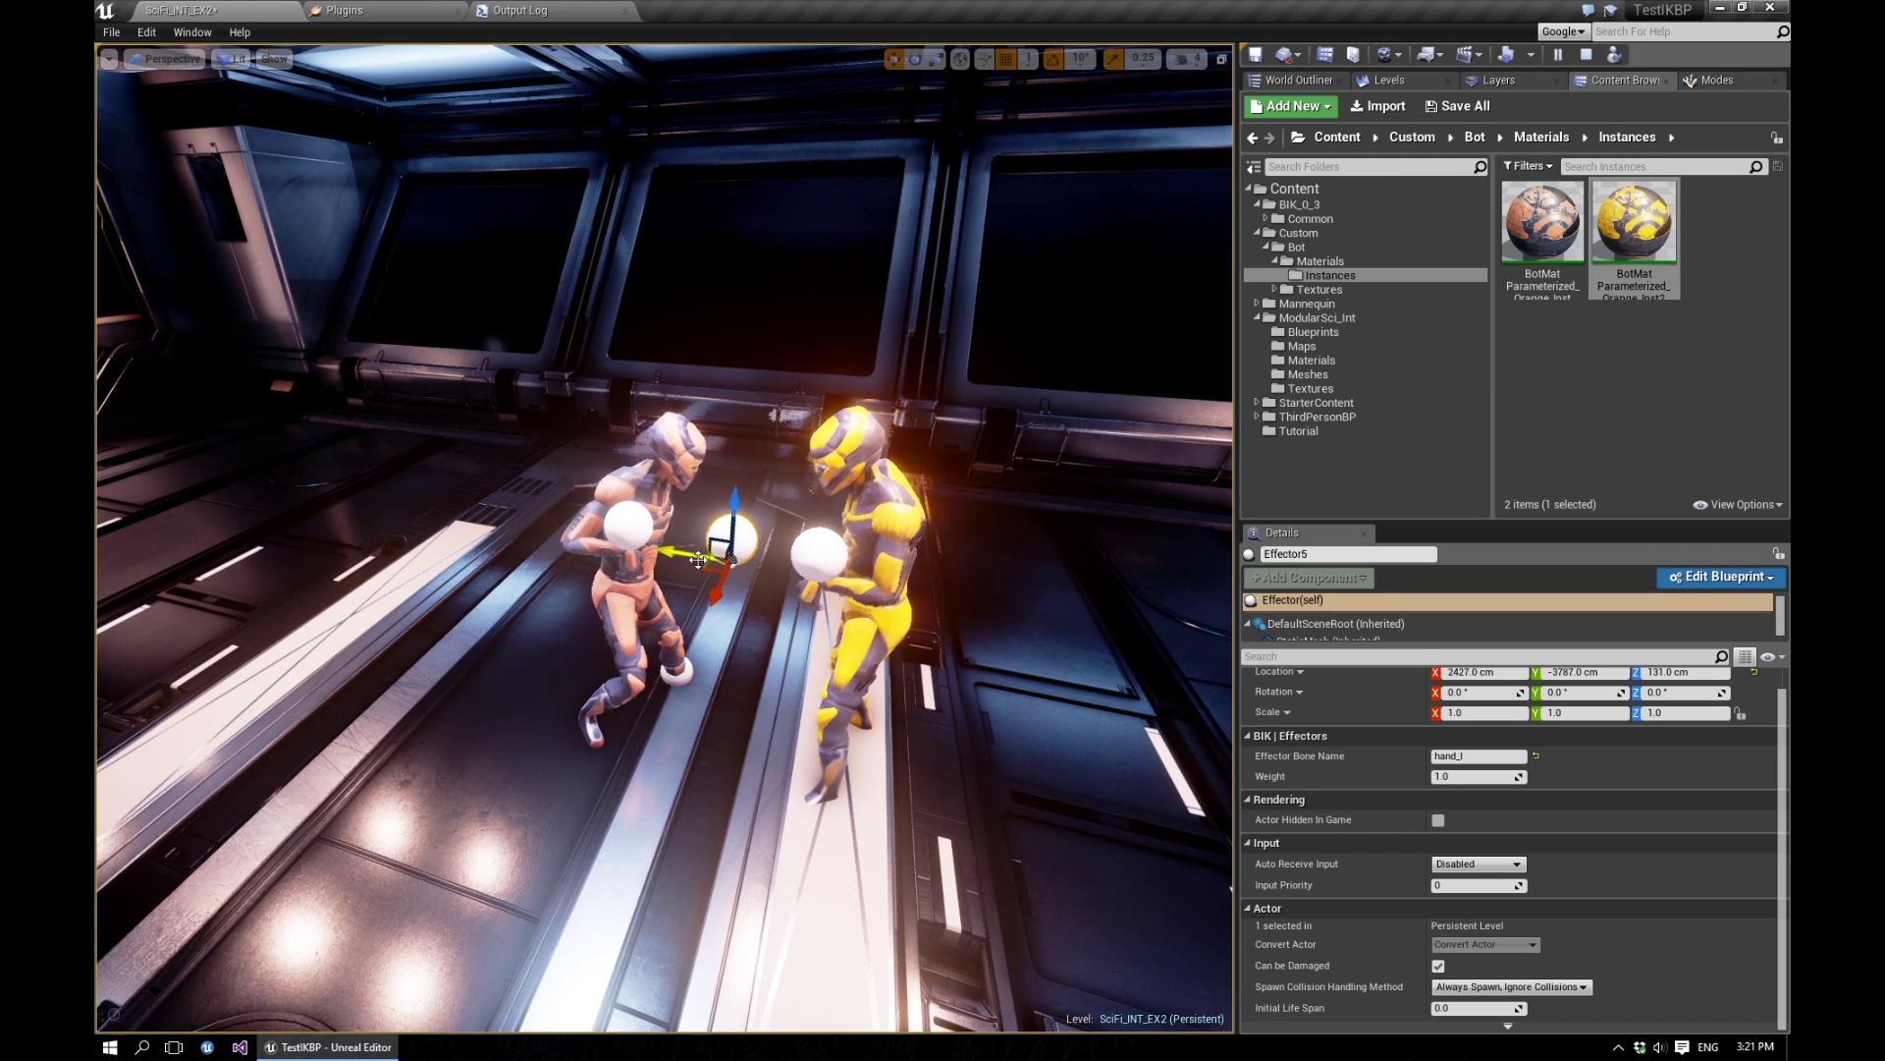
{"action": "key", "text": "Delete"}
{"action": "left_click", "coordinate": [817, 558]}
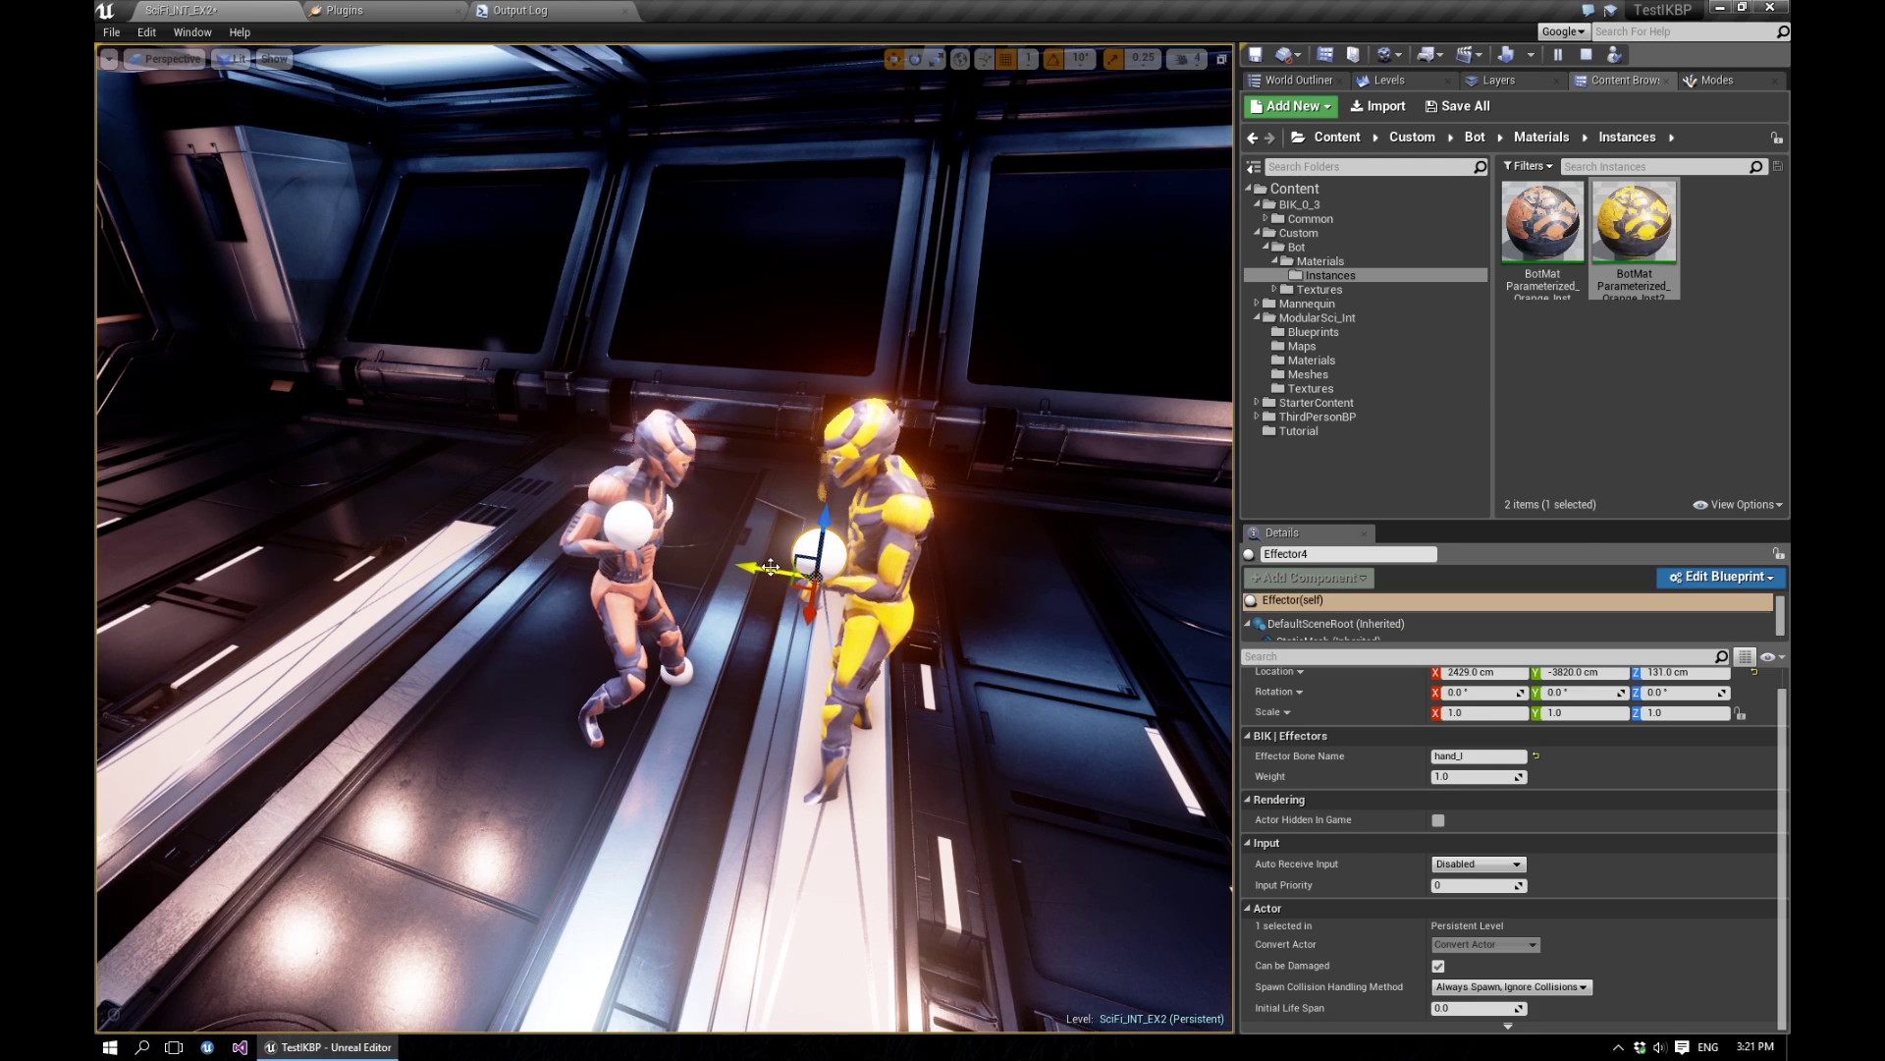
{"action": "left_click_drag", "start_coordinate": [771, 568], "coordinate": [664, 555]}
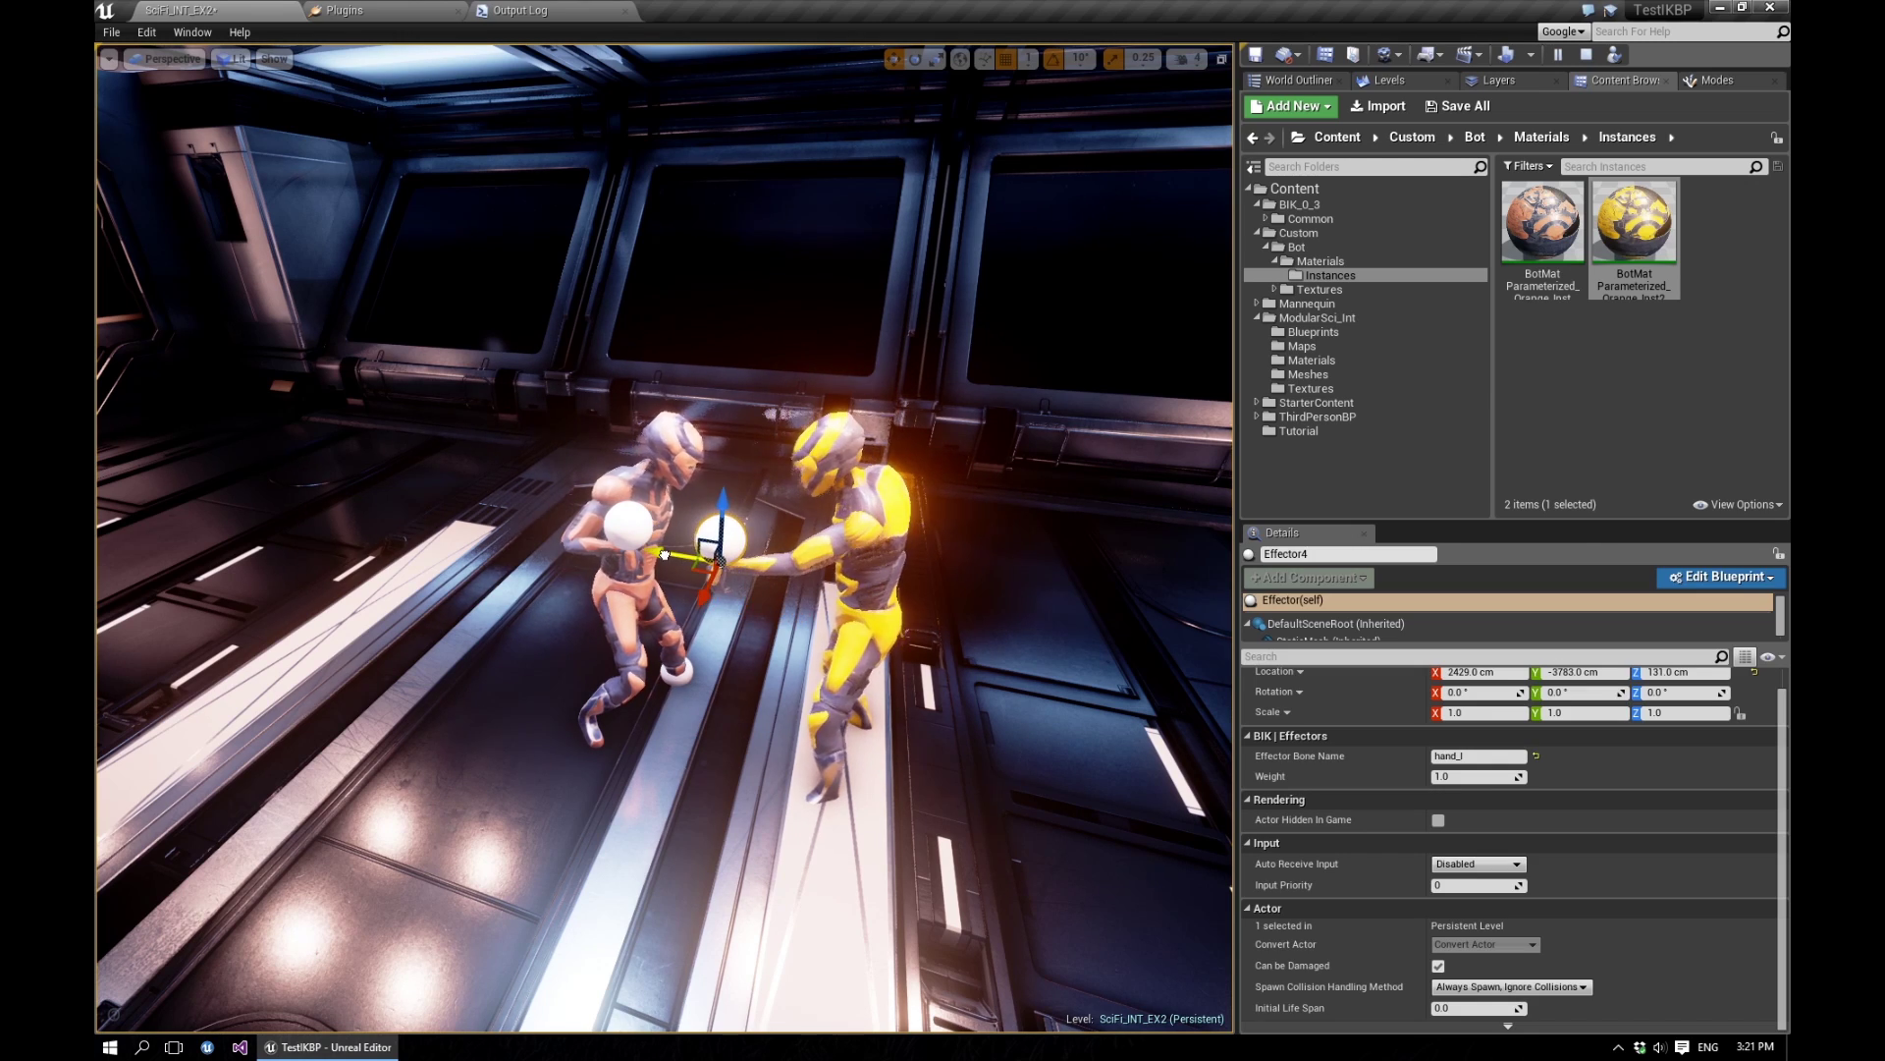
Move the yellow character's hand_l effector back and forth along X, from about 2448 cm to 2403 cm, to test its arm reach.
{"action": "key", "text": "d"}
{"action": "right_click_drag", "start_coordinate": [699, 580], "coordinate": [564, 580]}
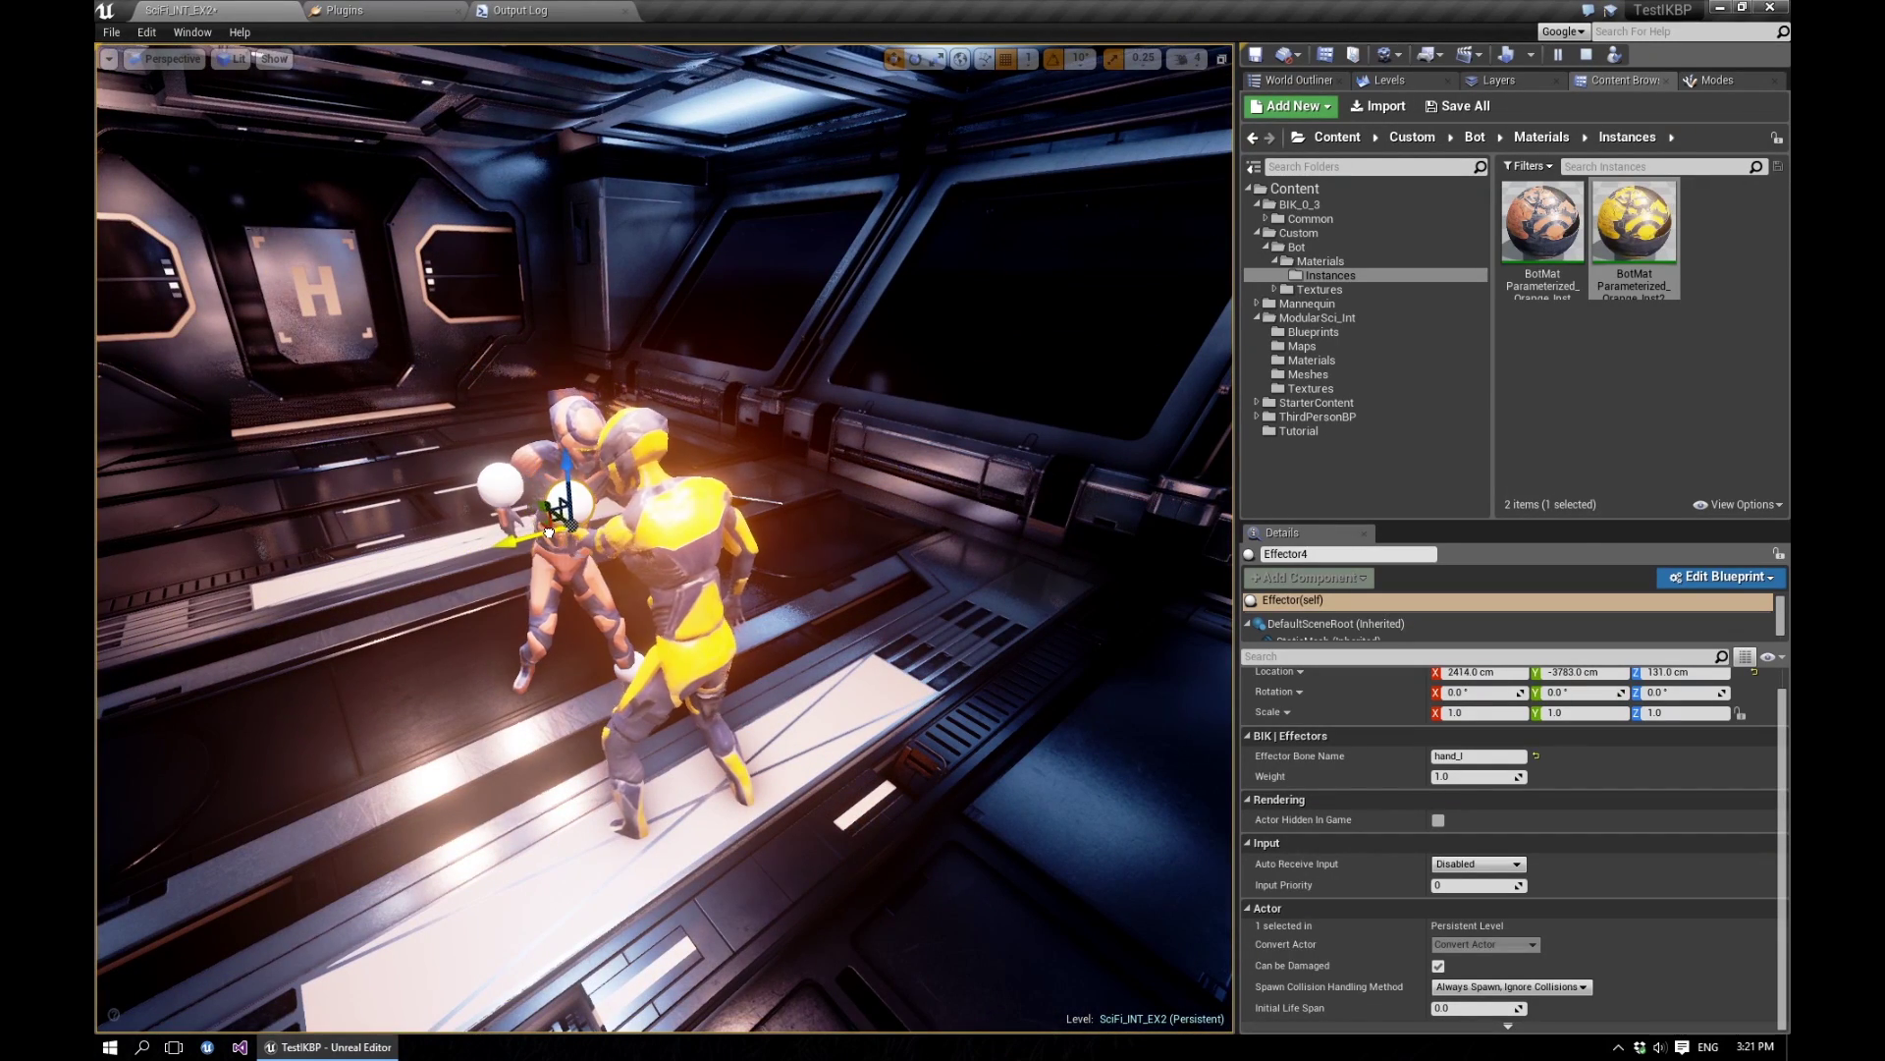
{"action": "left_click_drag", "start_coordinate": [549, 532], "coordinate": [465, 551]}
{"action": "right_click_drag", "start_coordinate": [590, 542], "coordinate": [707, 542]}
{"action": "key", "text": "a"}
{"action": "right_click_drag", "start_coordinate": [589, 542], "coordinate": [707, 559]}
{"action": "key", "text": "a"}
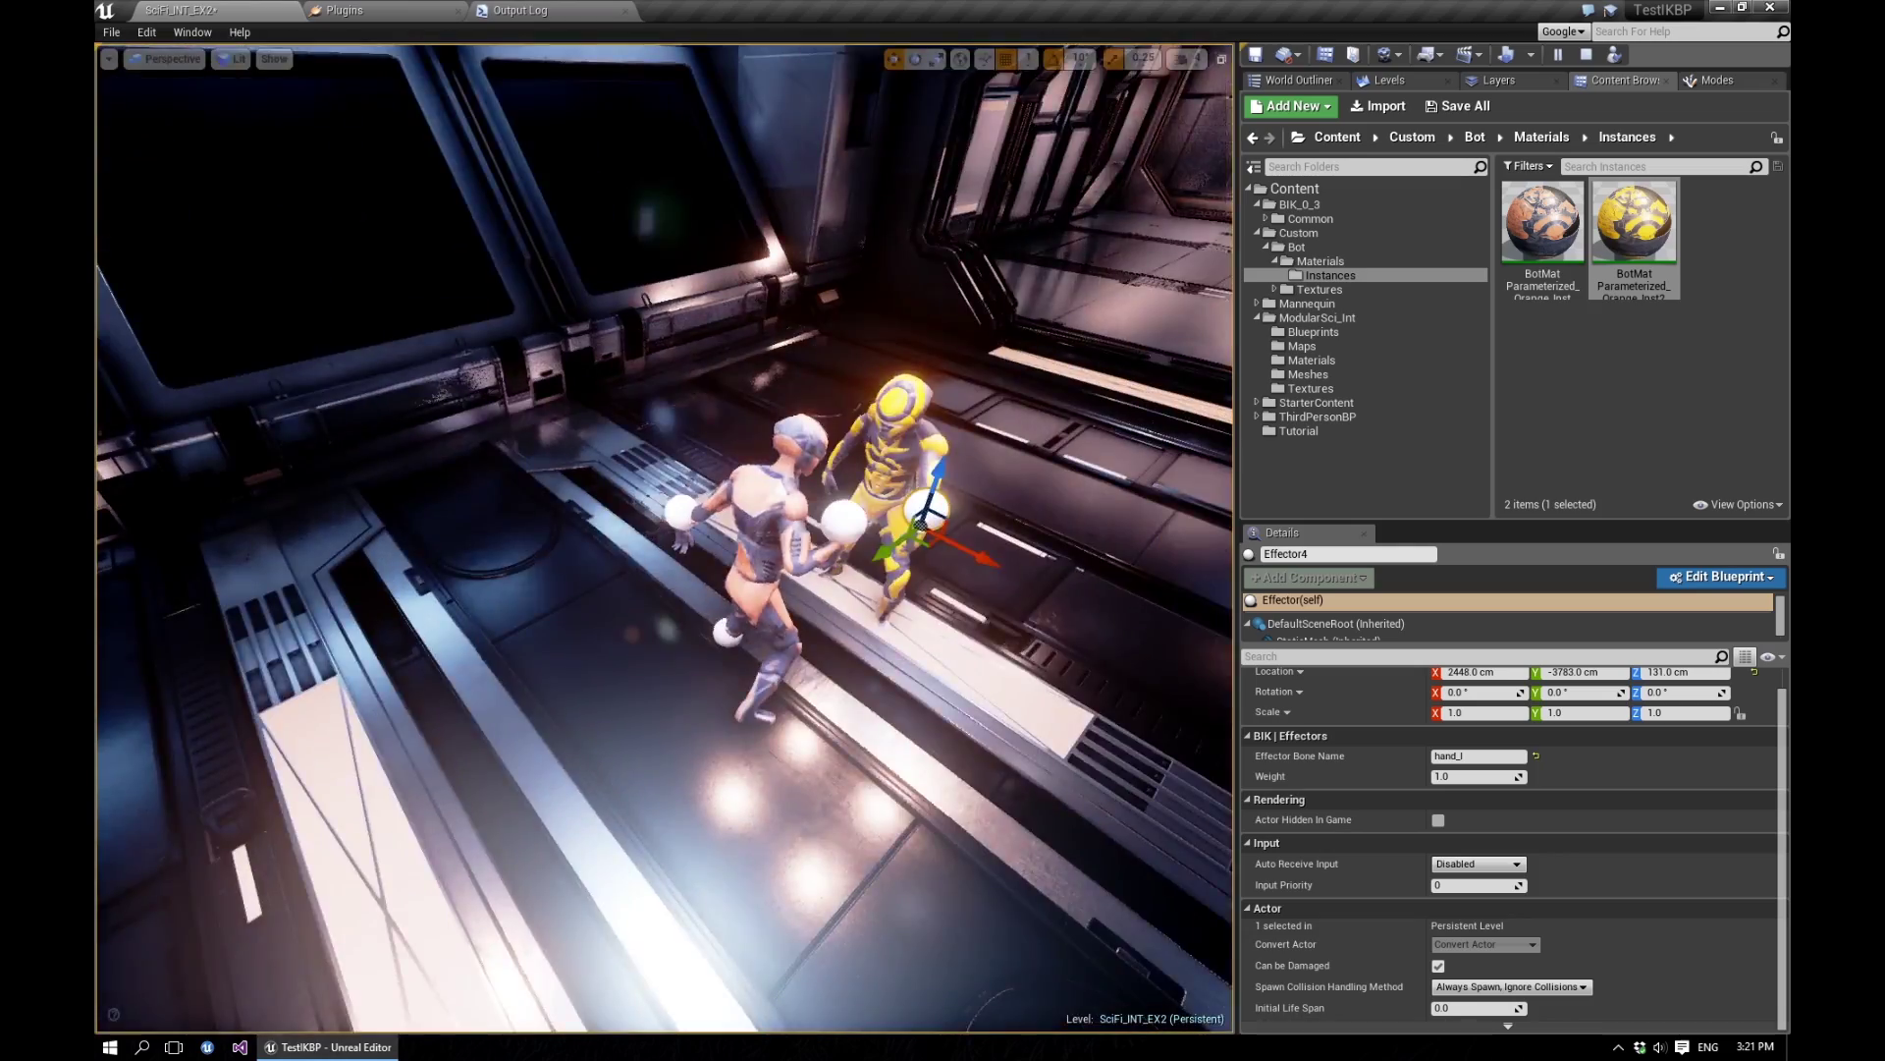
{"action": "left_click_drag", "start_coordinate": [923, 525], "coordinate": [802, 554], "text": "alt"}
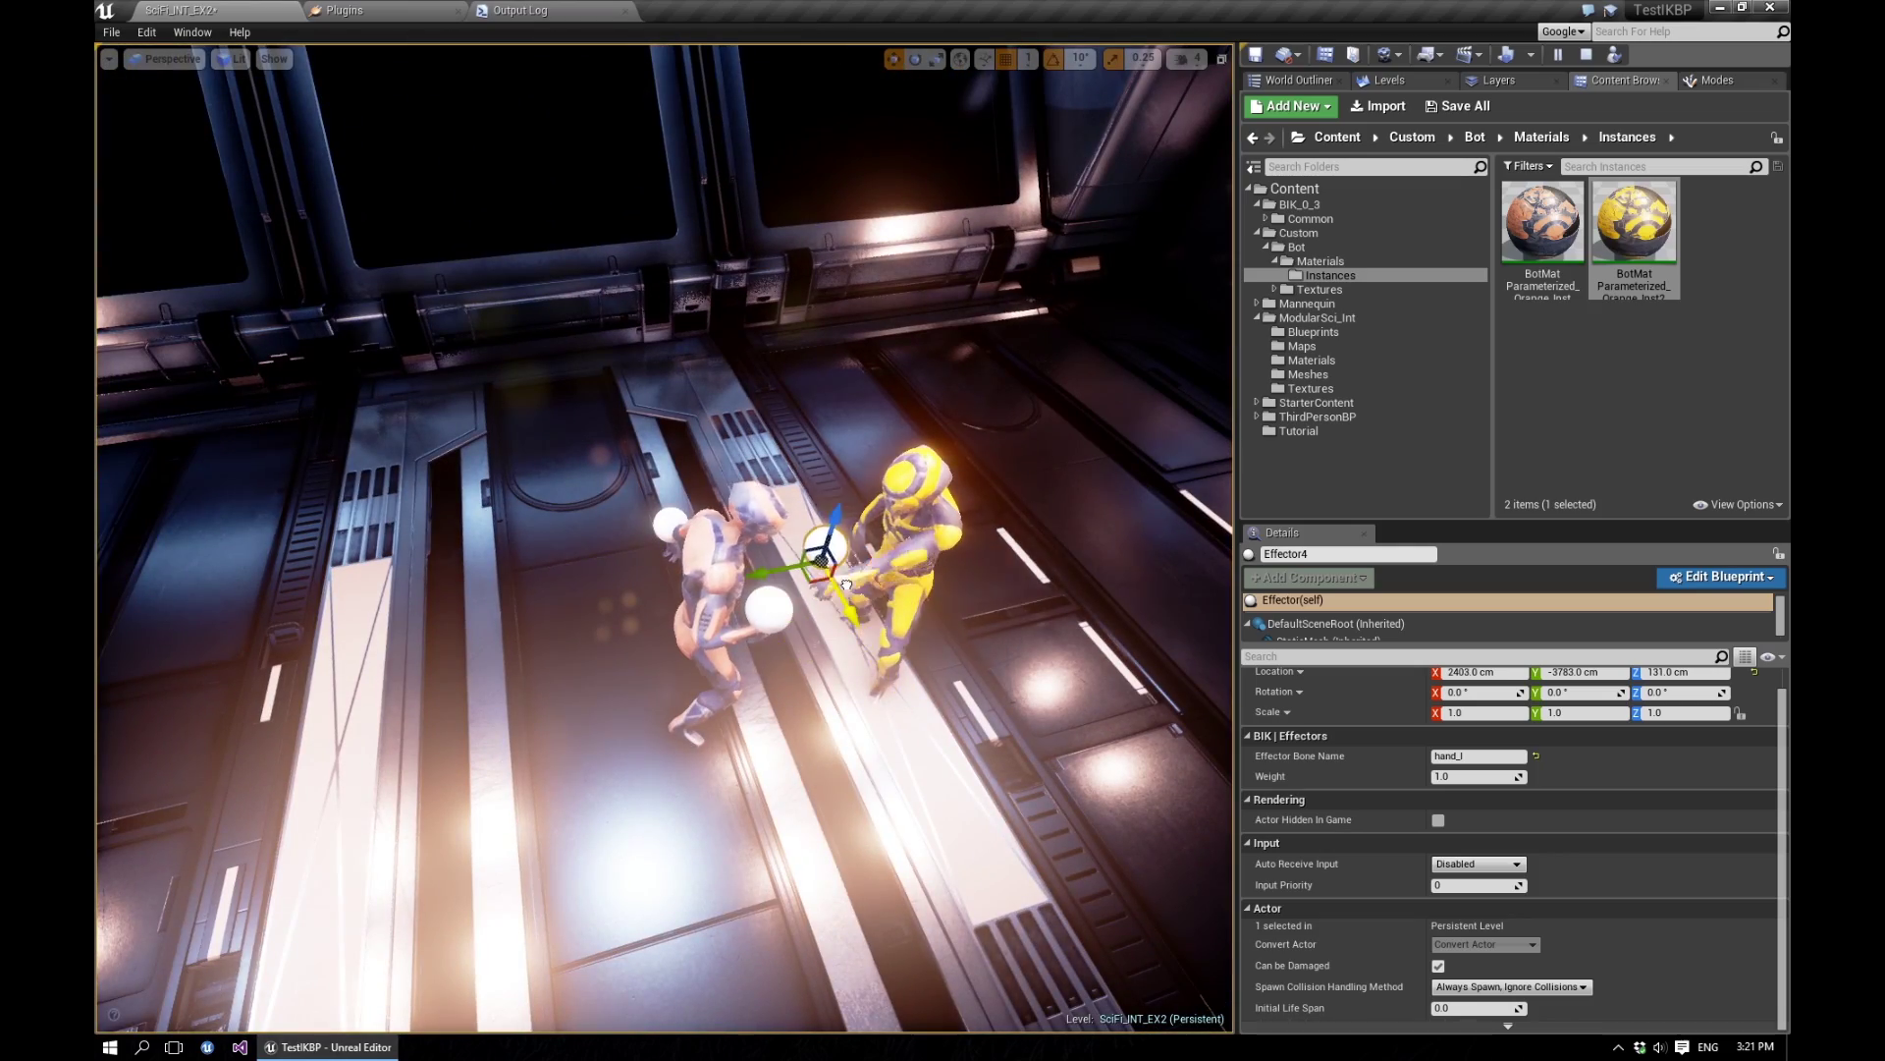